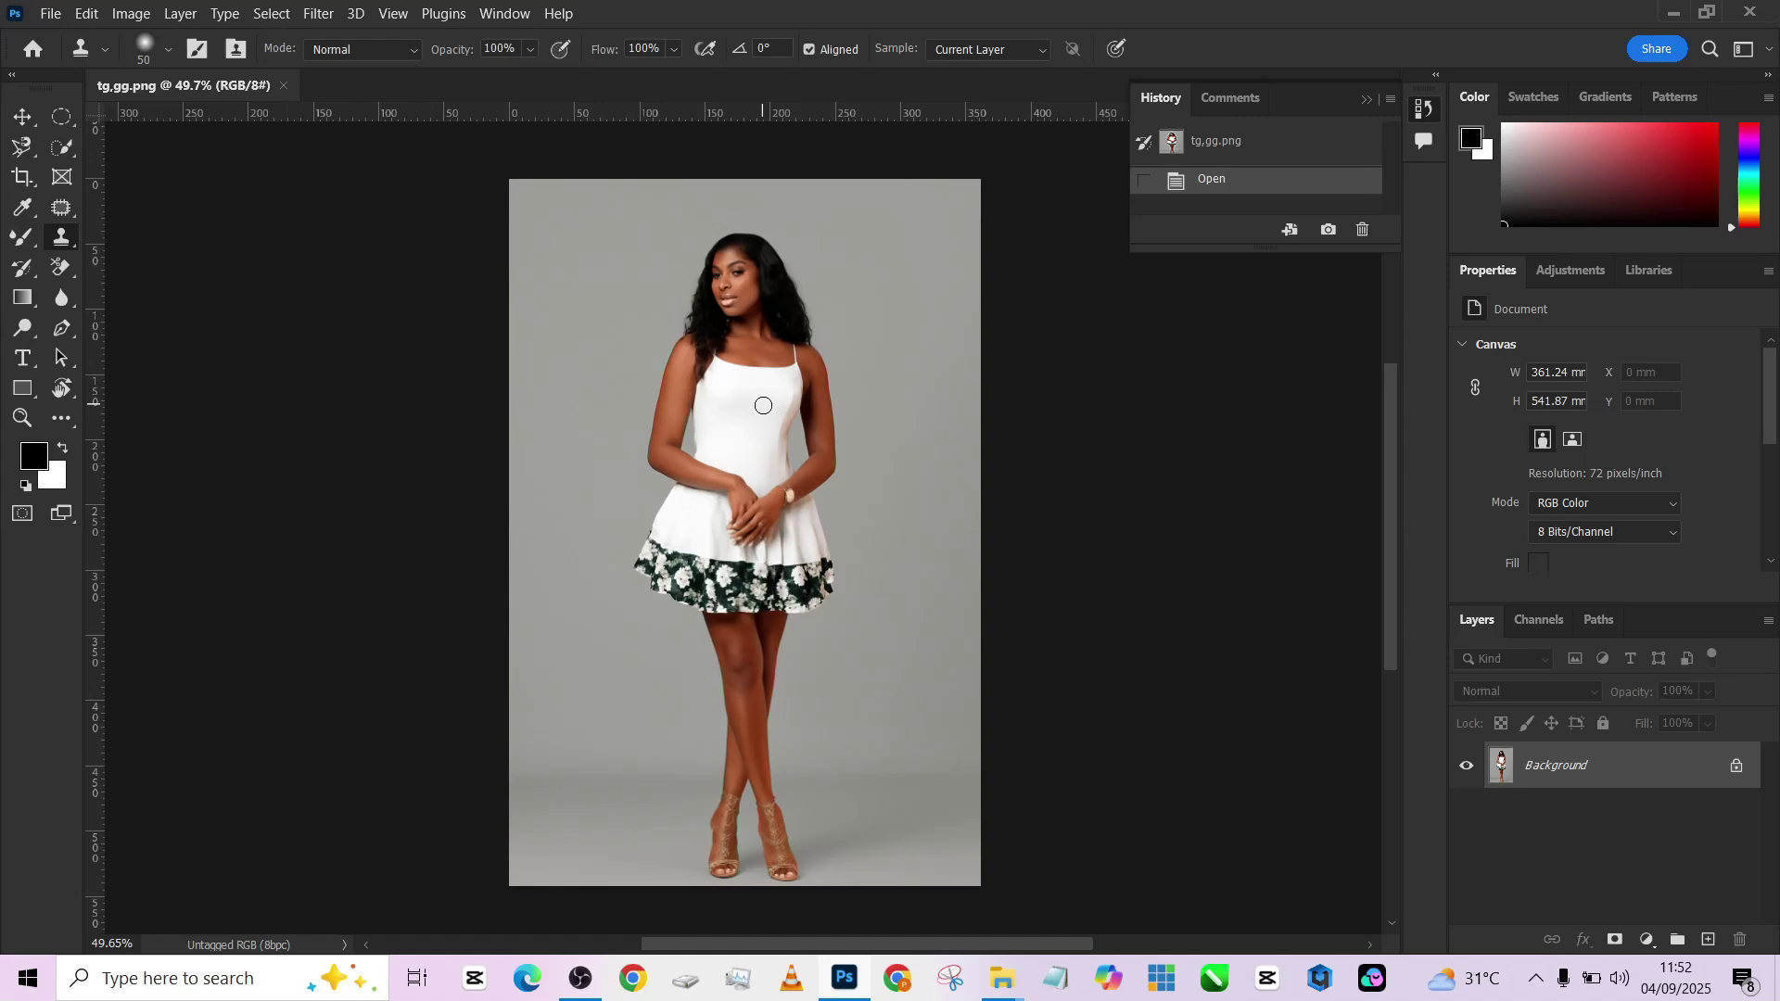
Open rymrmsm.png from File Explorer in Photoshop, then switch back to the tg.gg.png tab.
left_click(1668, 16)
left_click(345, 386)
left_click_drag(345, 386, 1627, 875)
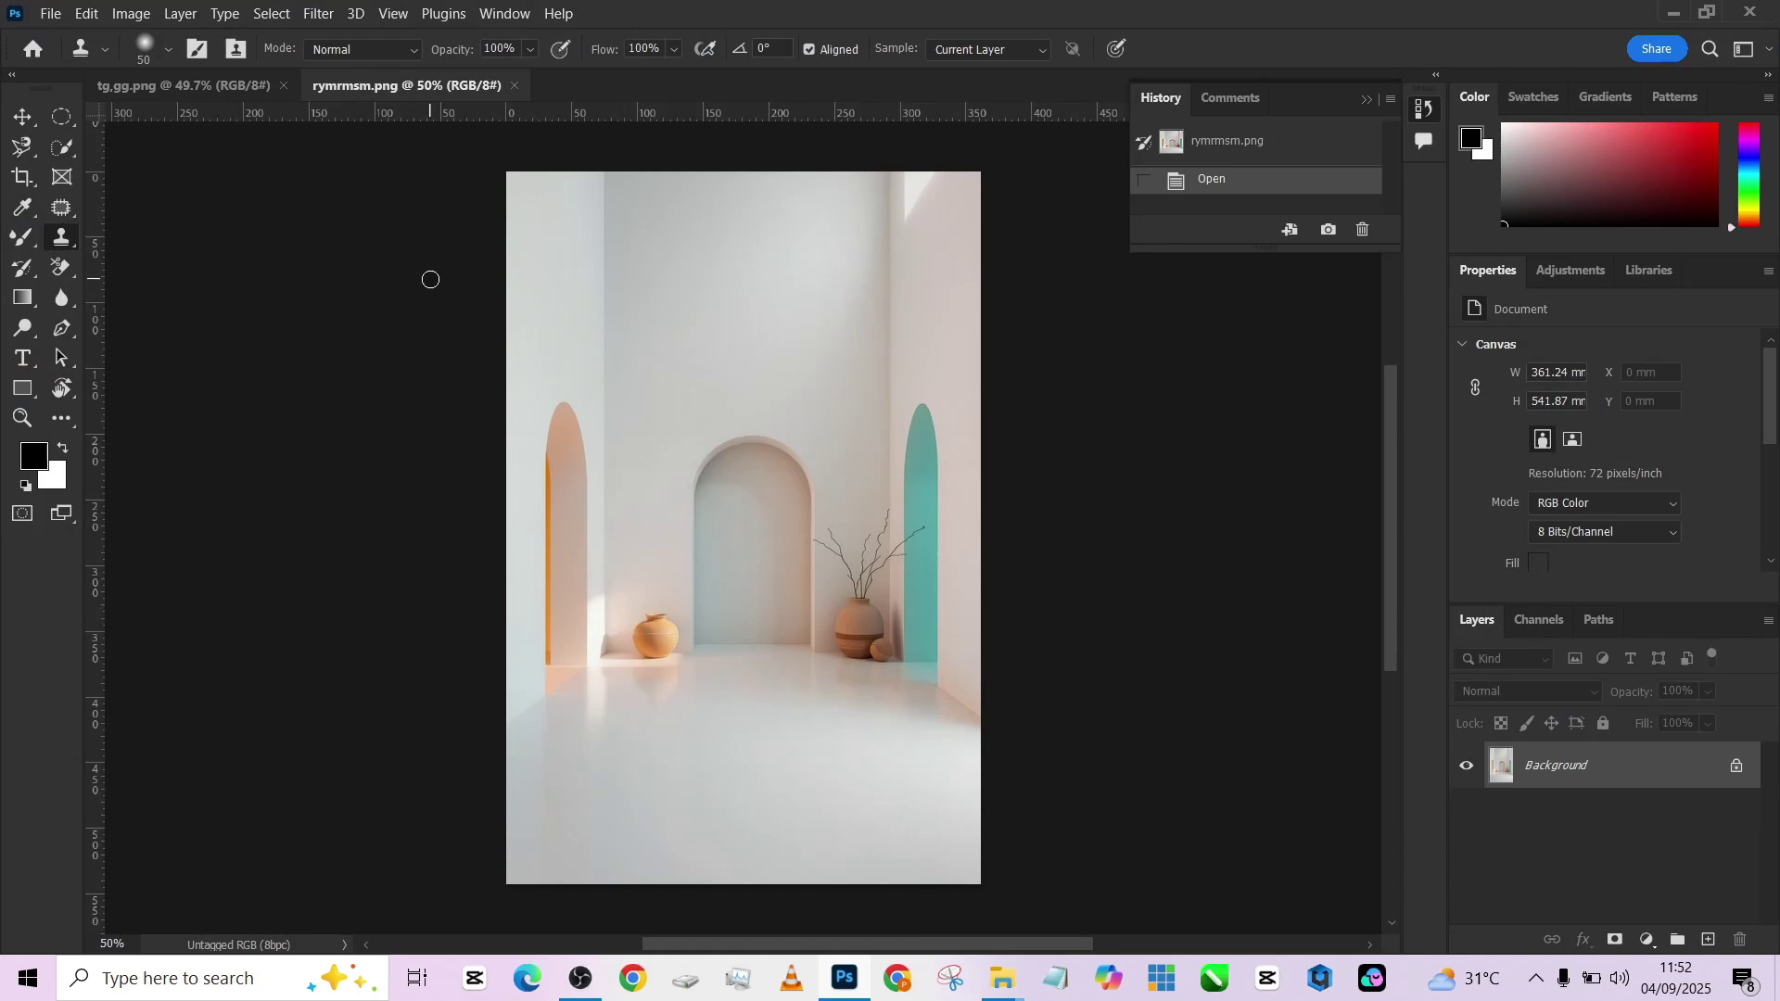
left_click(198, 86)
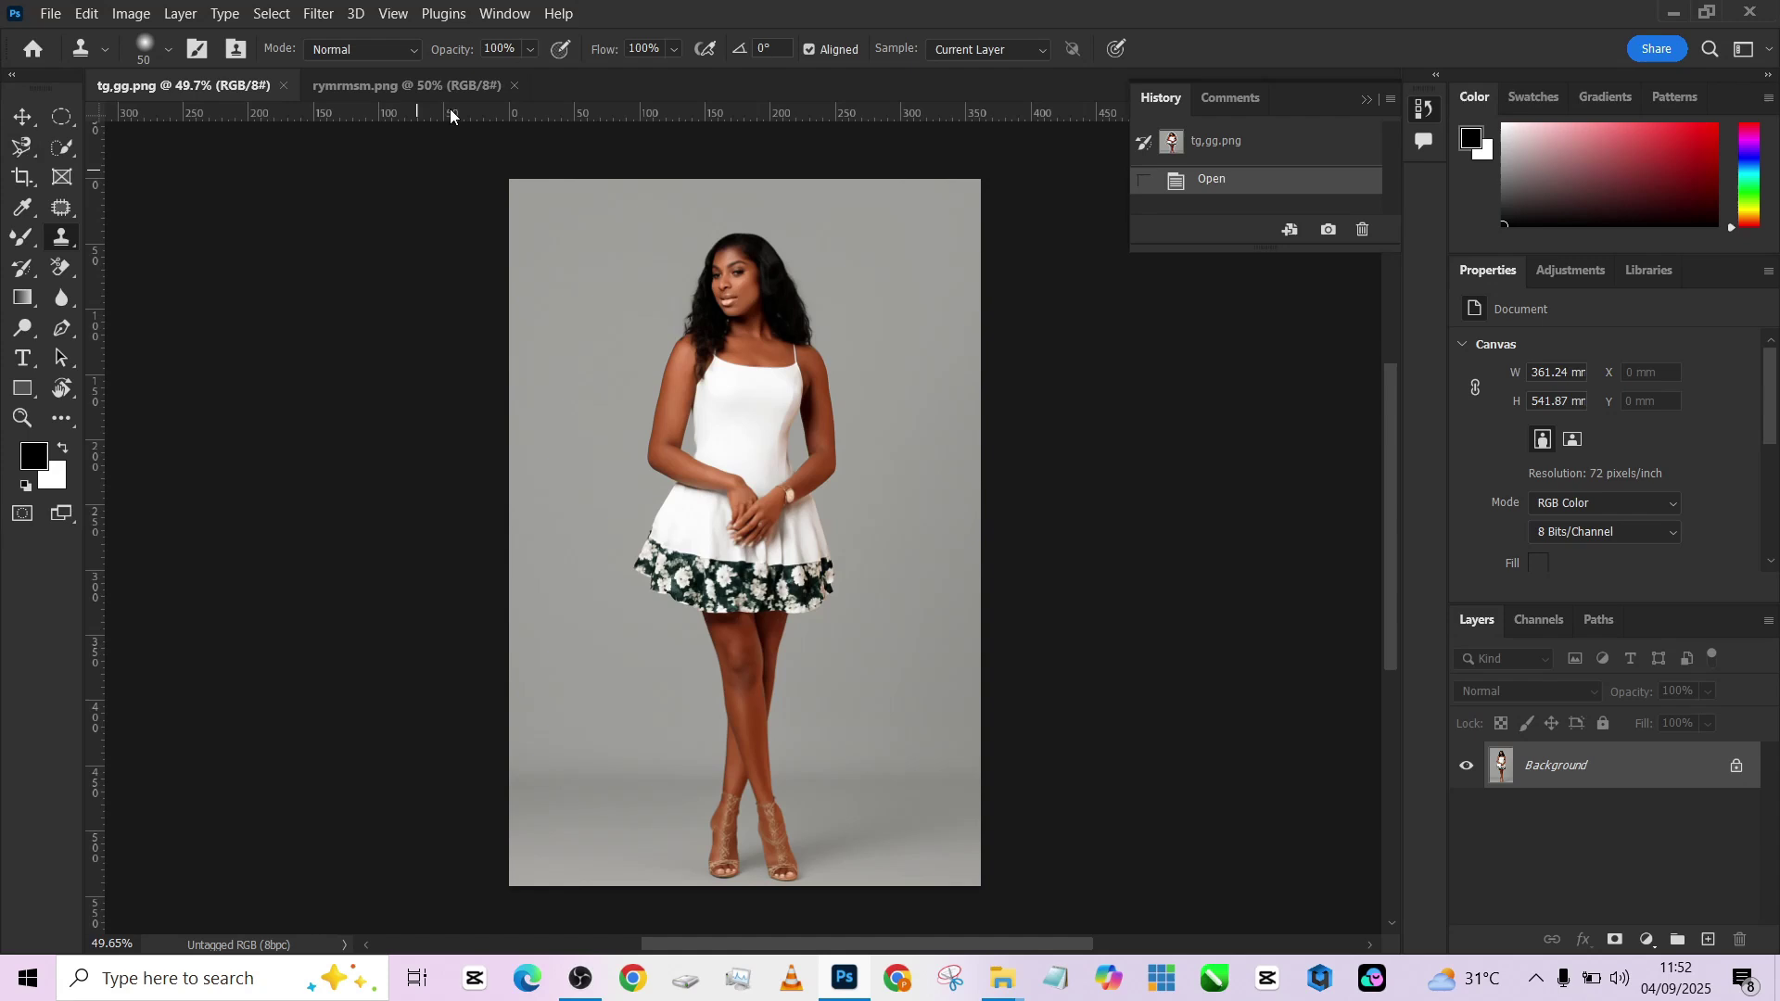
Extend tg.gg.png above and below her with a 4:5 Content-Aware crop.
left_click(22, 176)
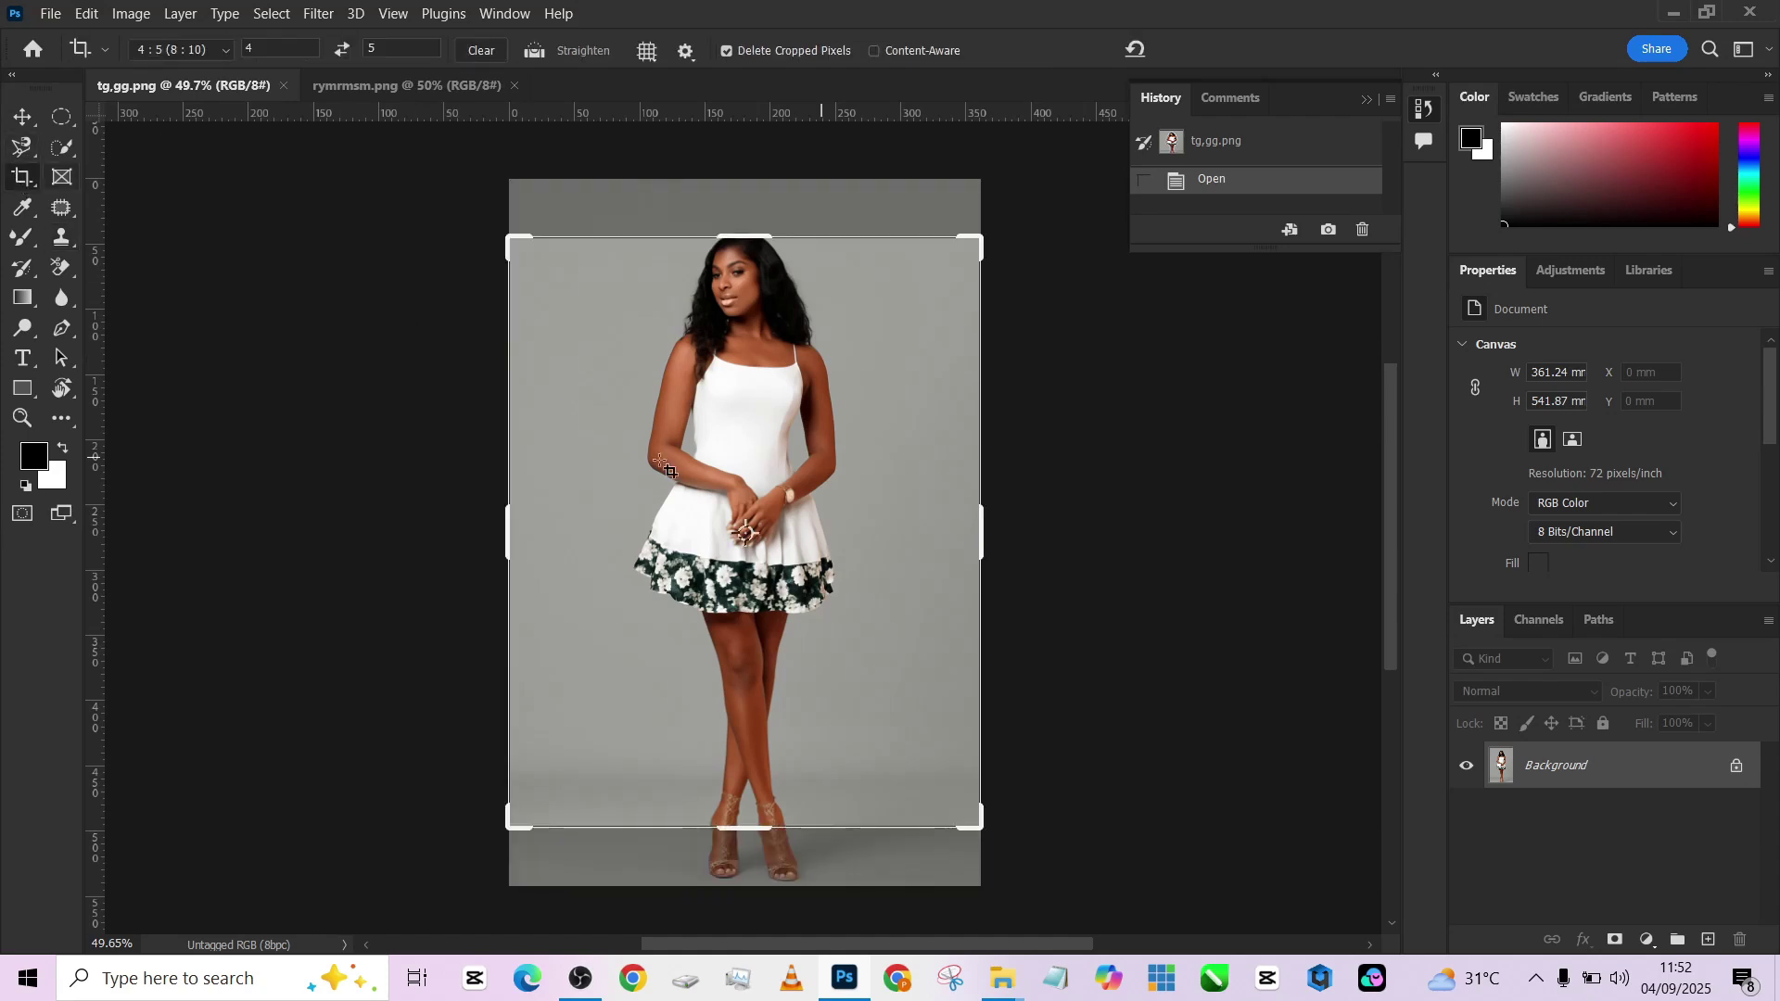
left_click(489, 88)
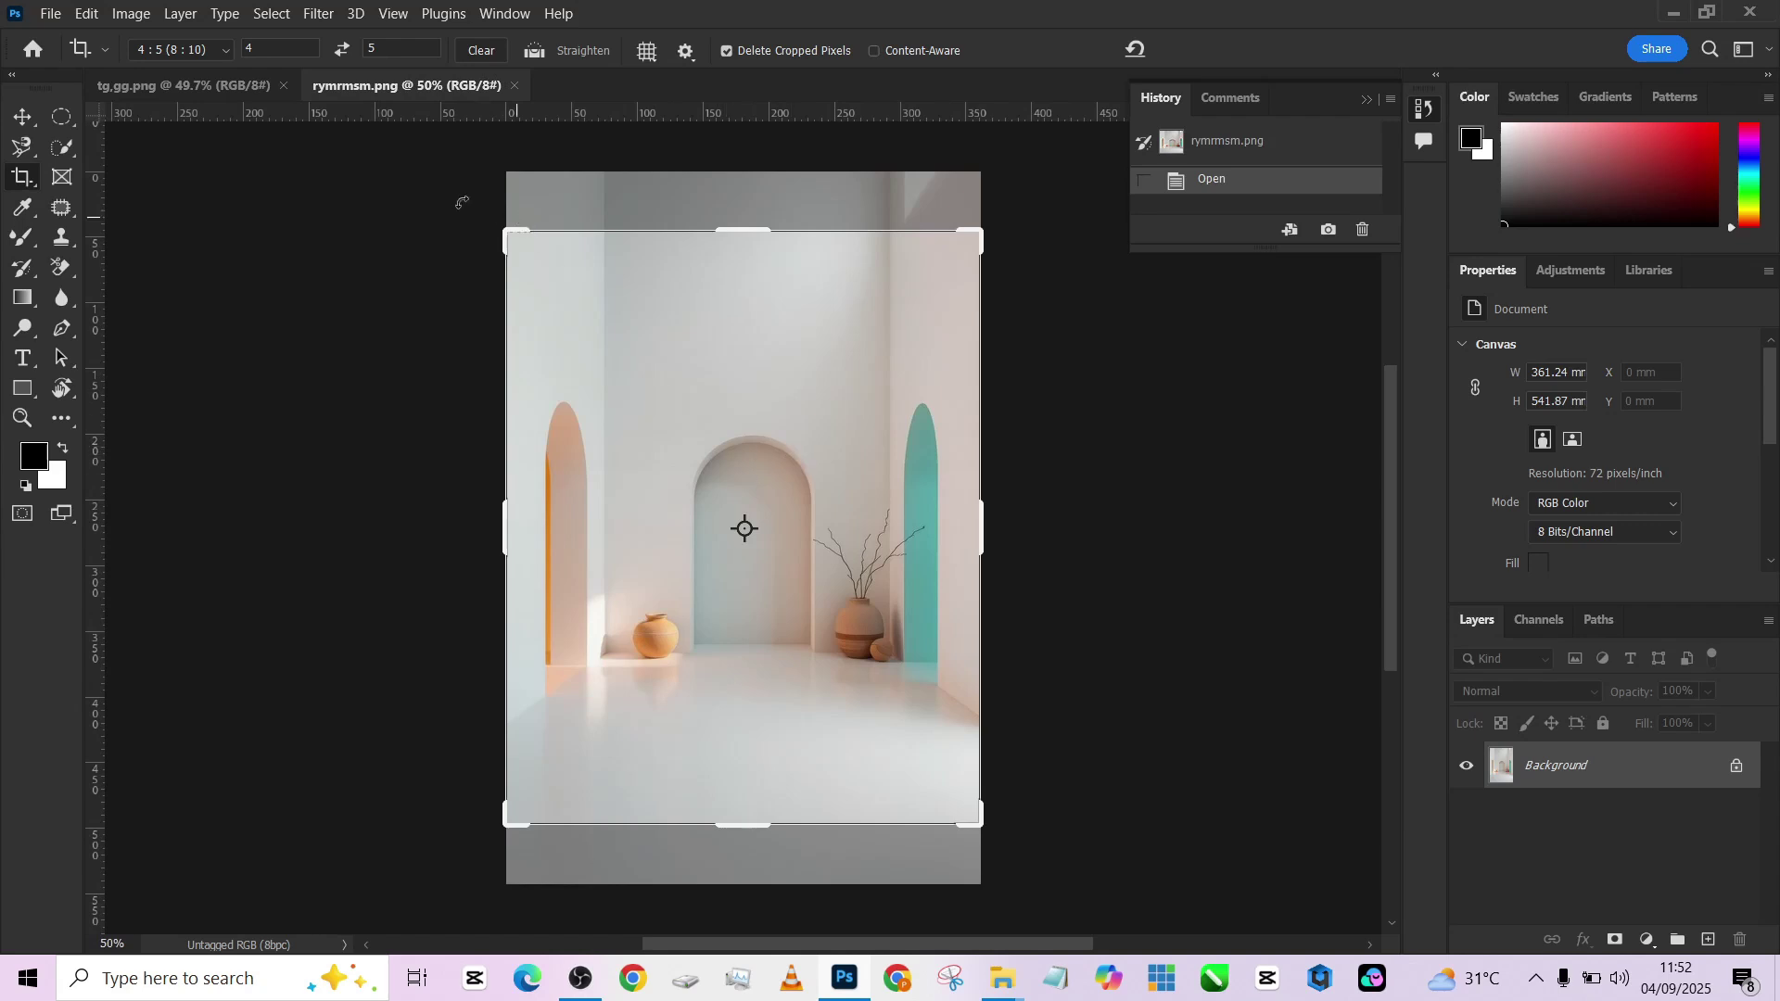
left_click(215, 87)
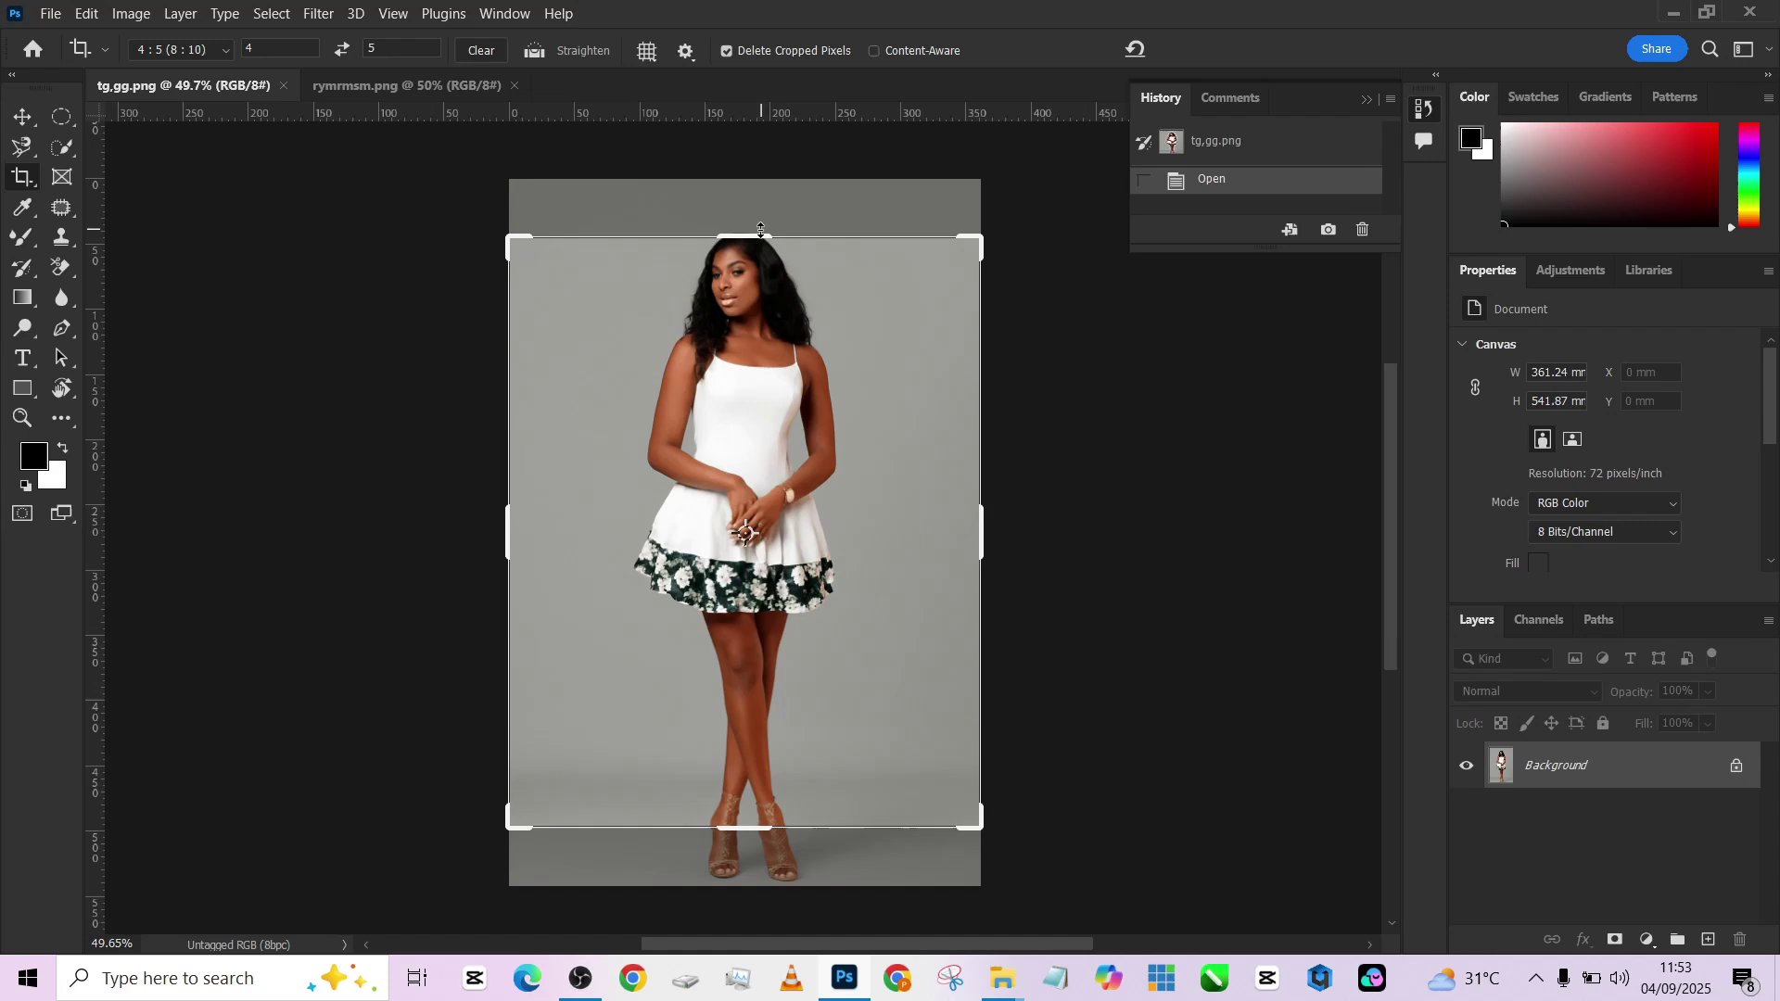
left_click_drag(766, 238, 775, 178)
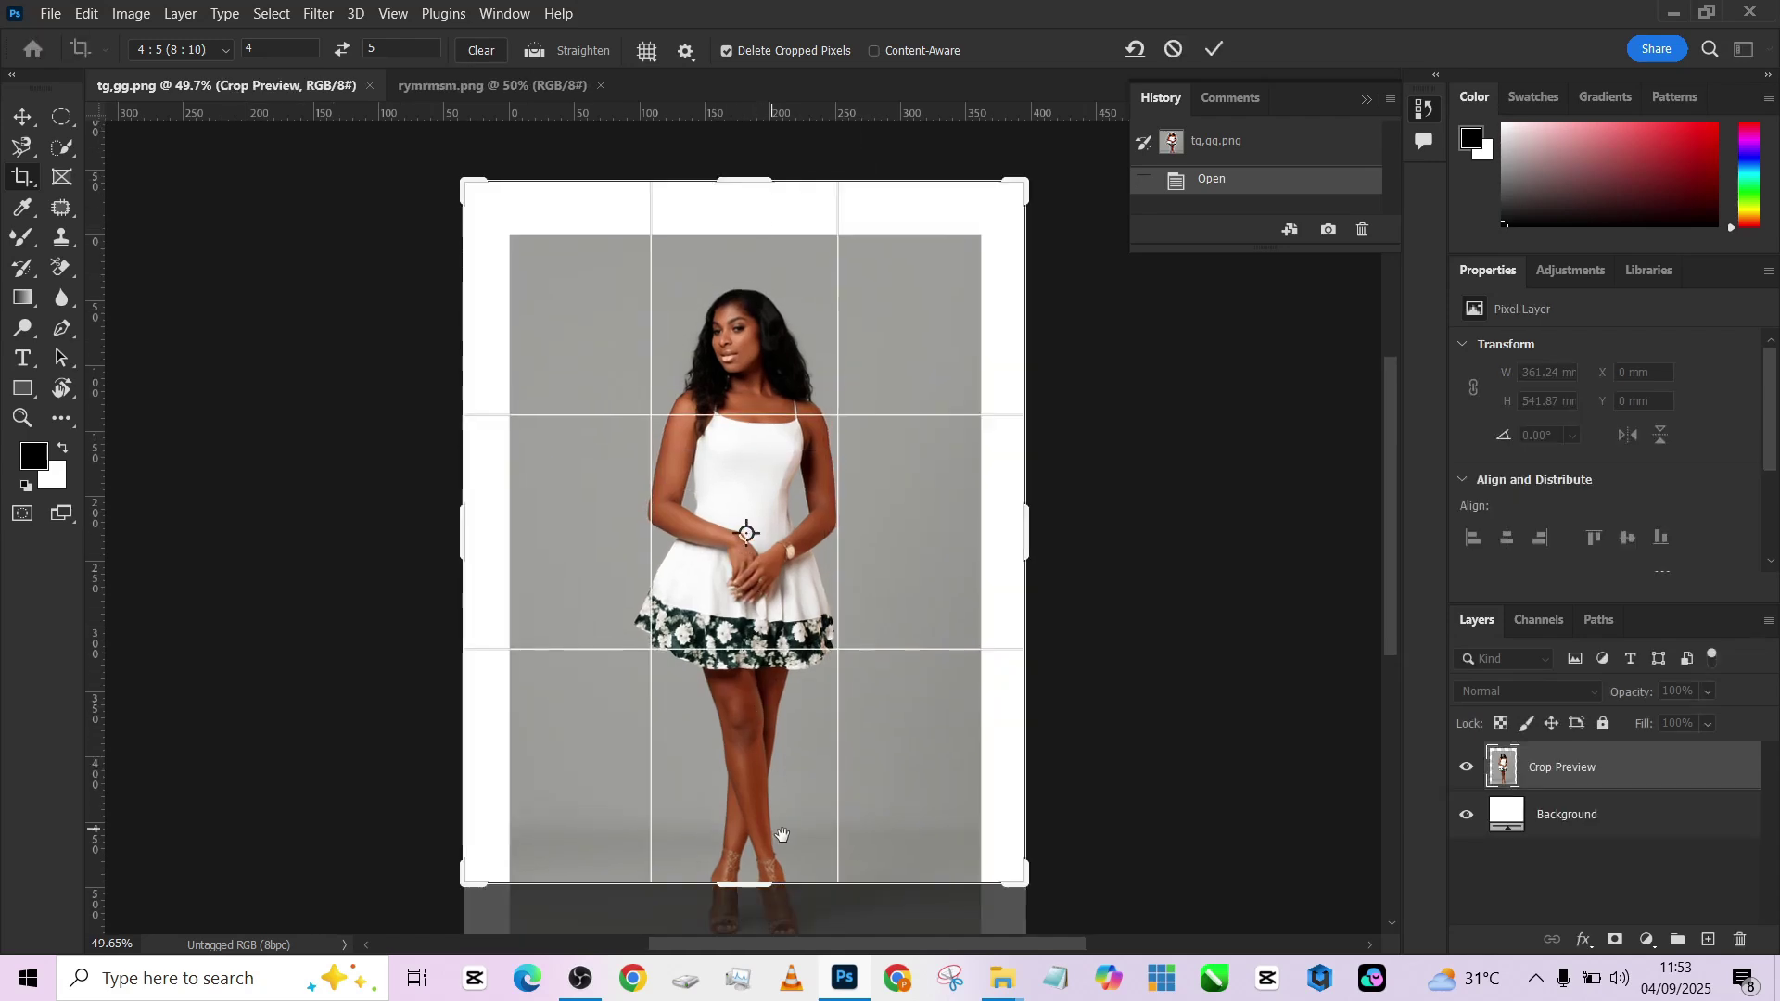
scroll(766, 723, "down", 3)
scroll(755, 842, "down", 3)
key("alt+space")
key("Escape")
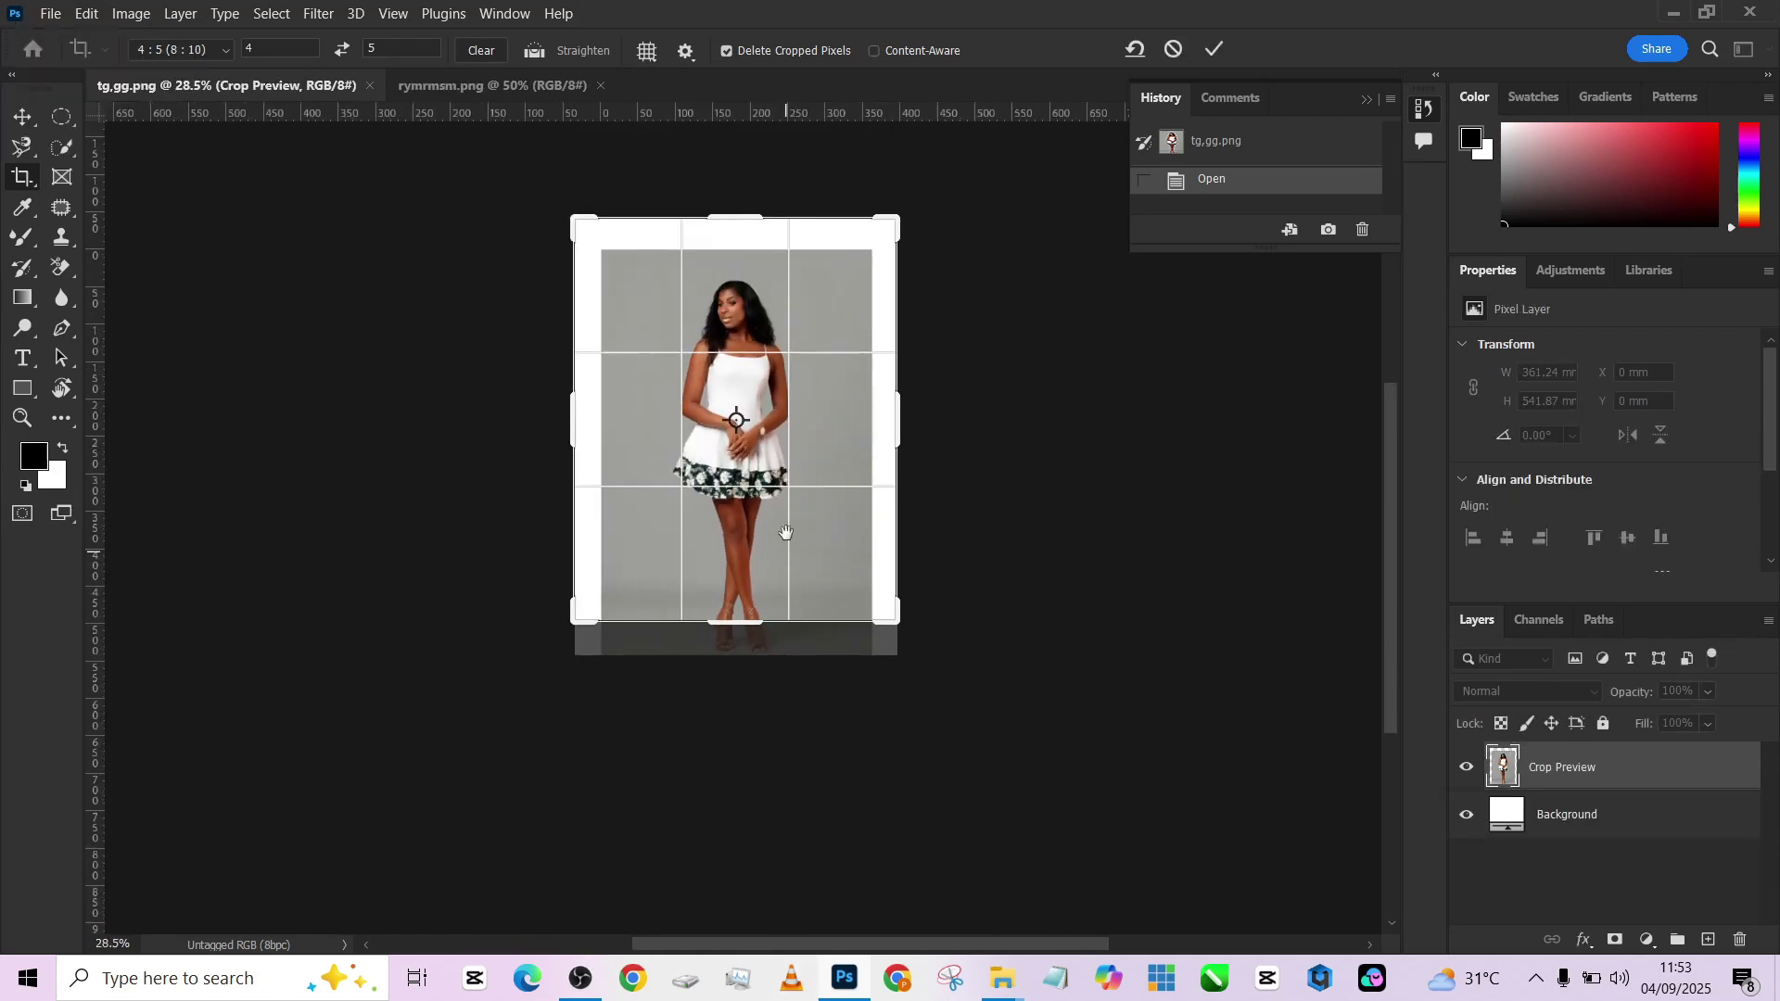
scroll(754, 642, "up", 1)
left_click_drag(737, 664, 741, 724)
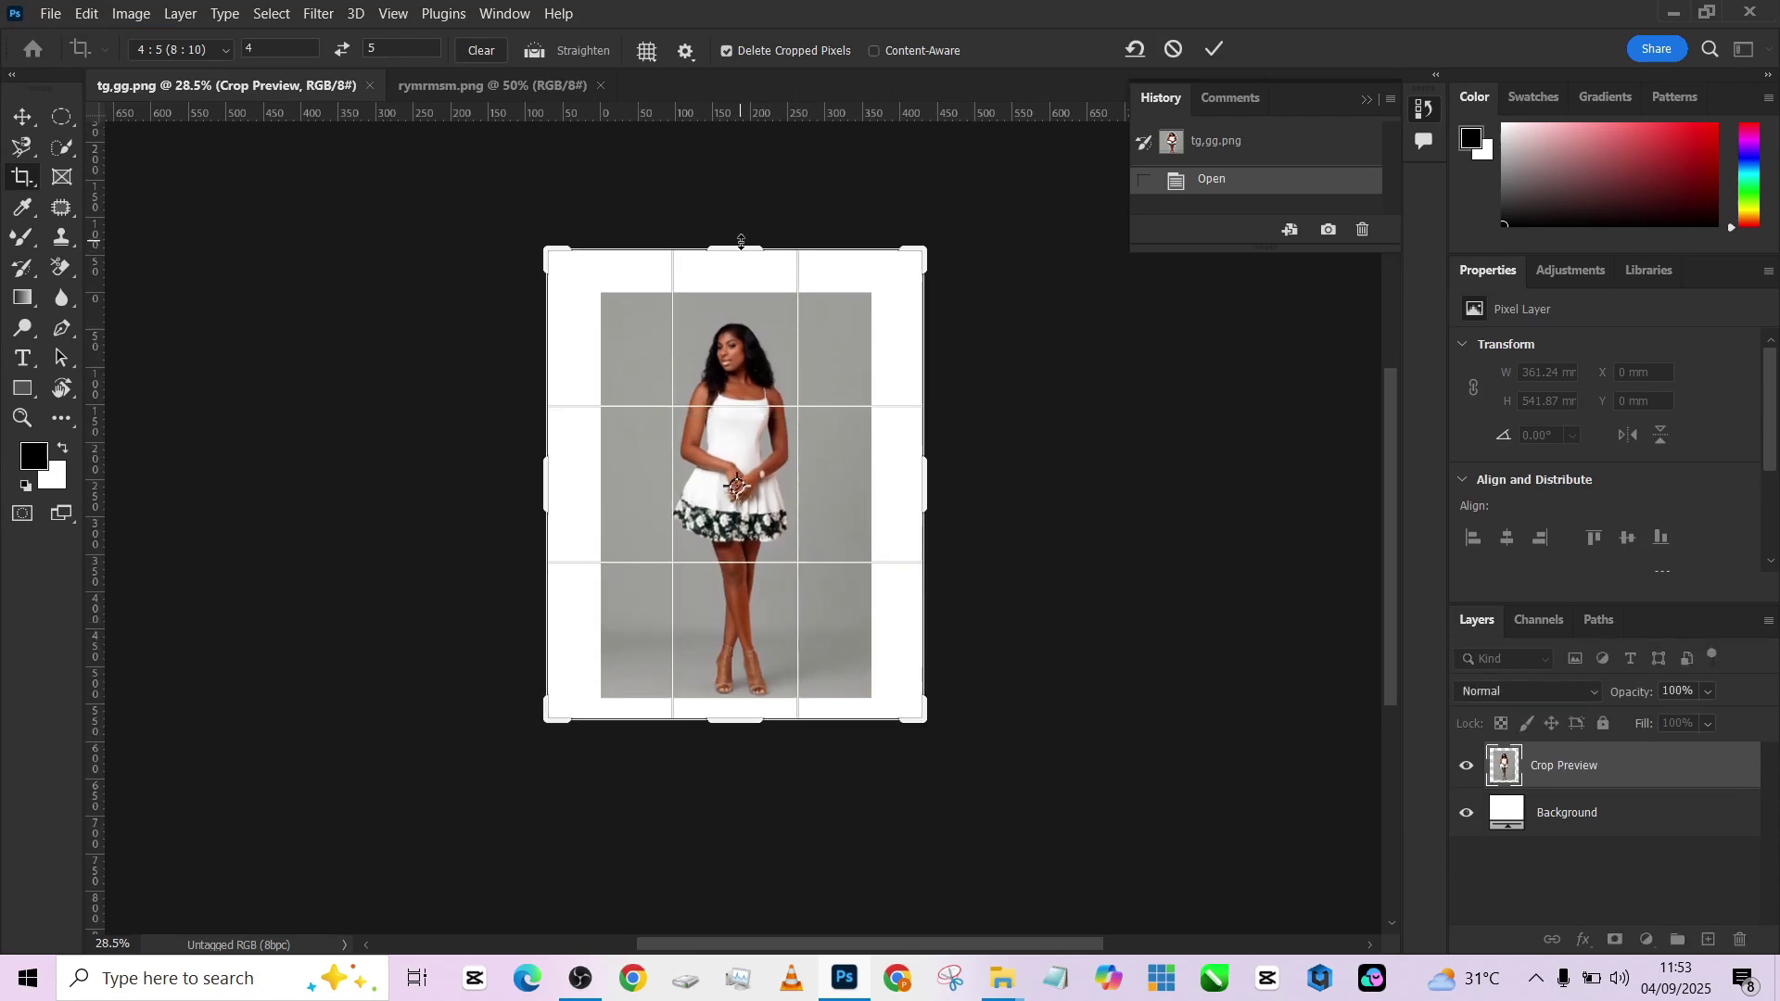
left_click_drag(740, 247, 745, 226)
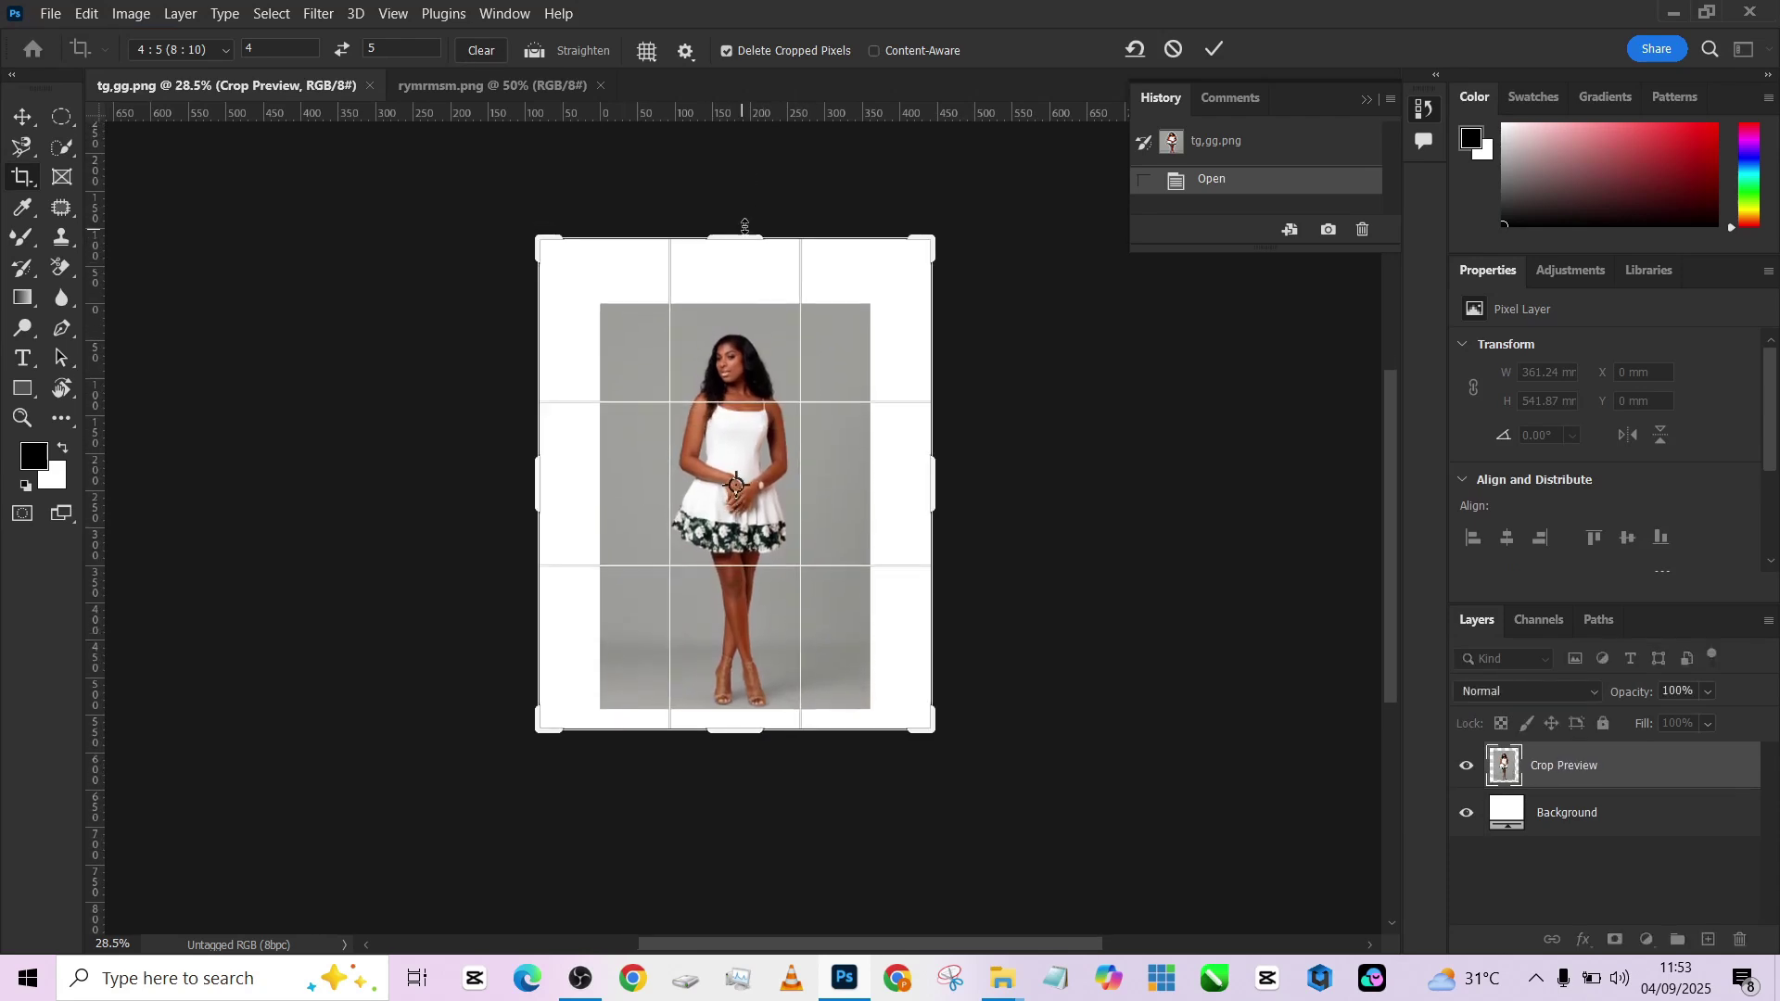
left_click(888, 57)
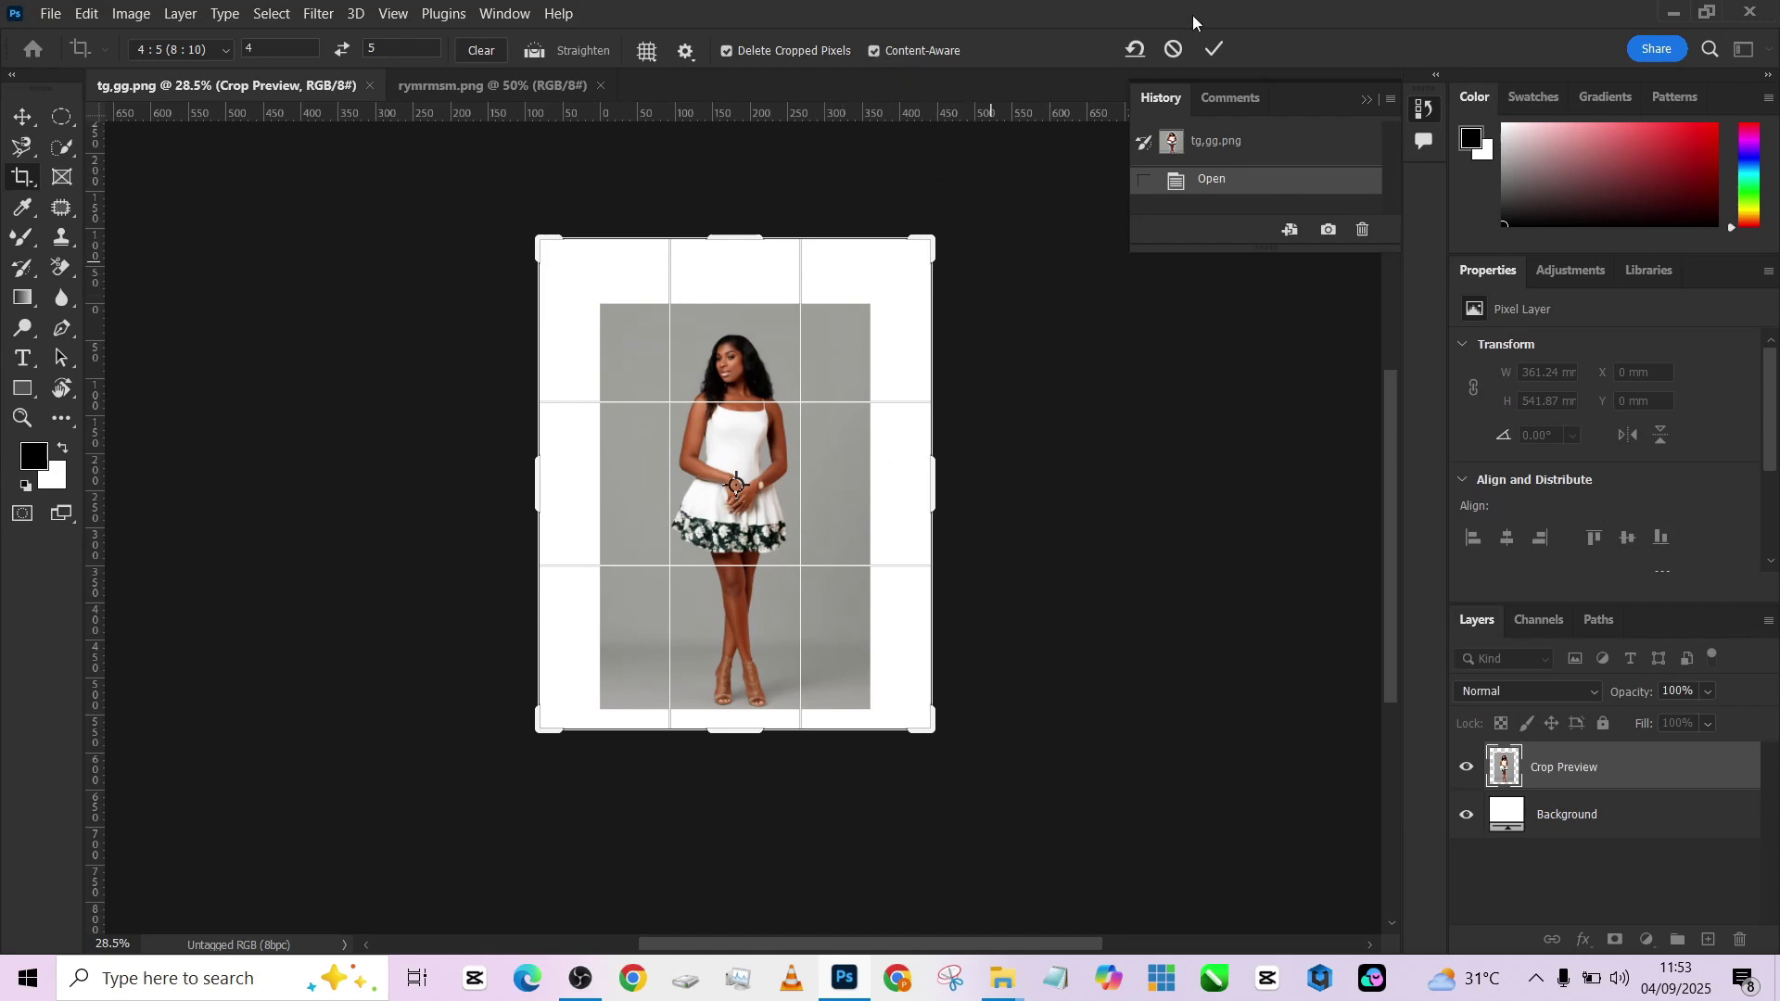
left_click(1217, 52)
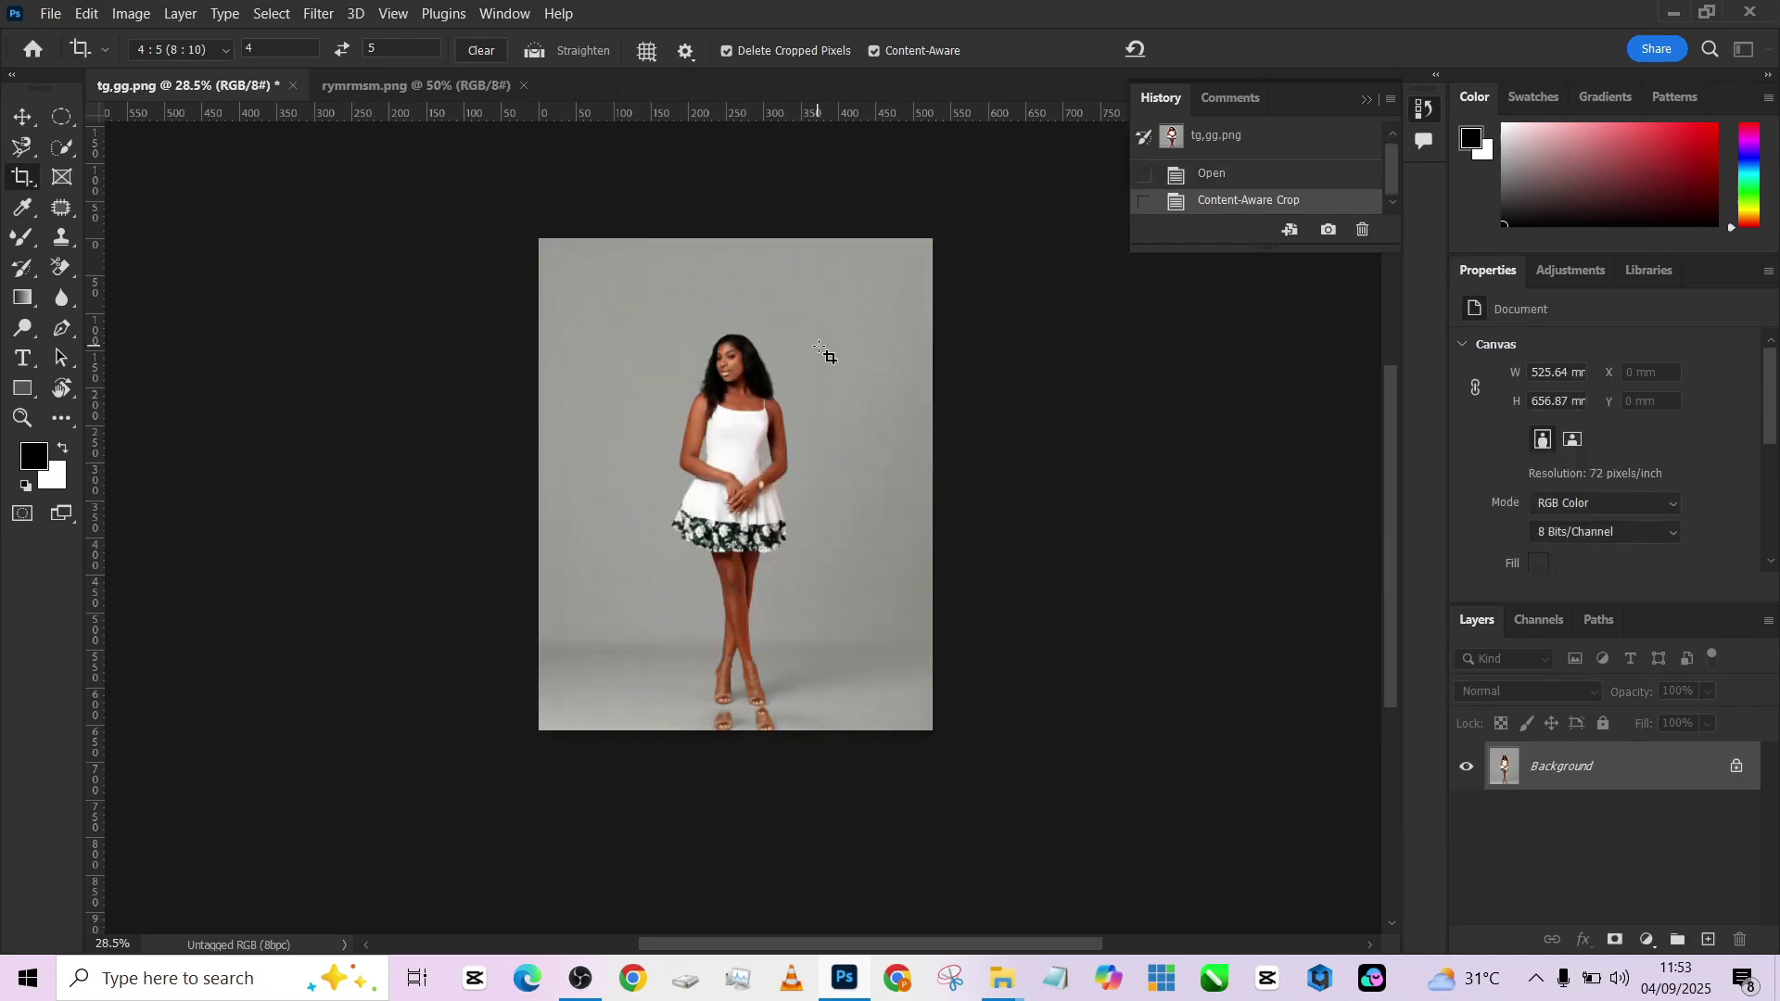
Outline the duplicated feet below her sandals with the Polygonal Lasso.
scroll(762, 690, "up", 5)
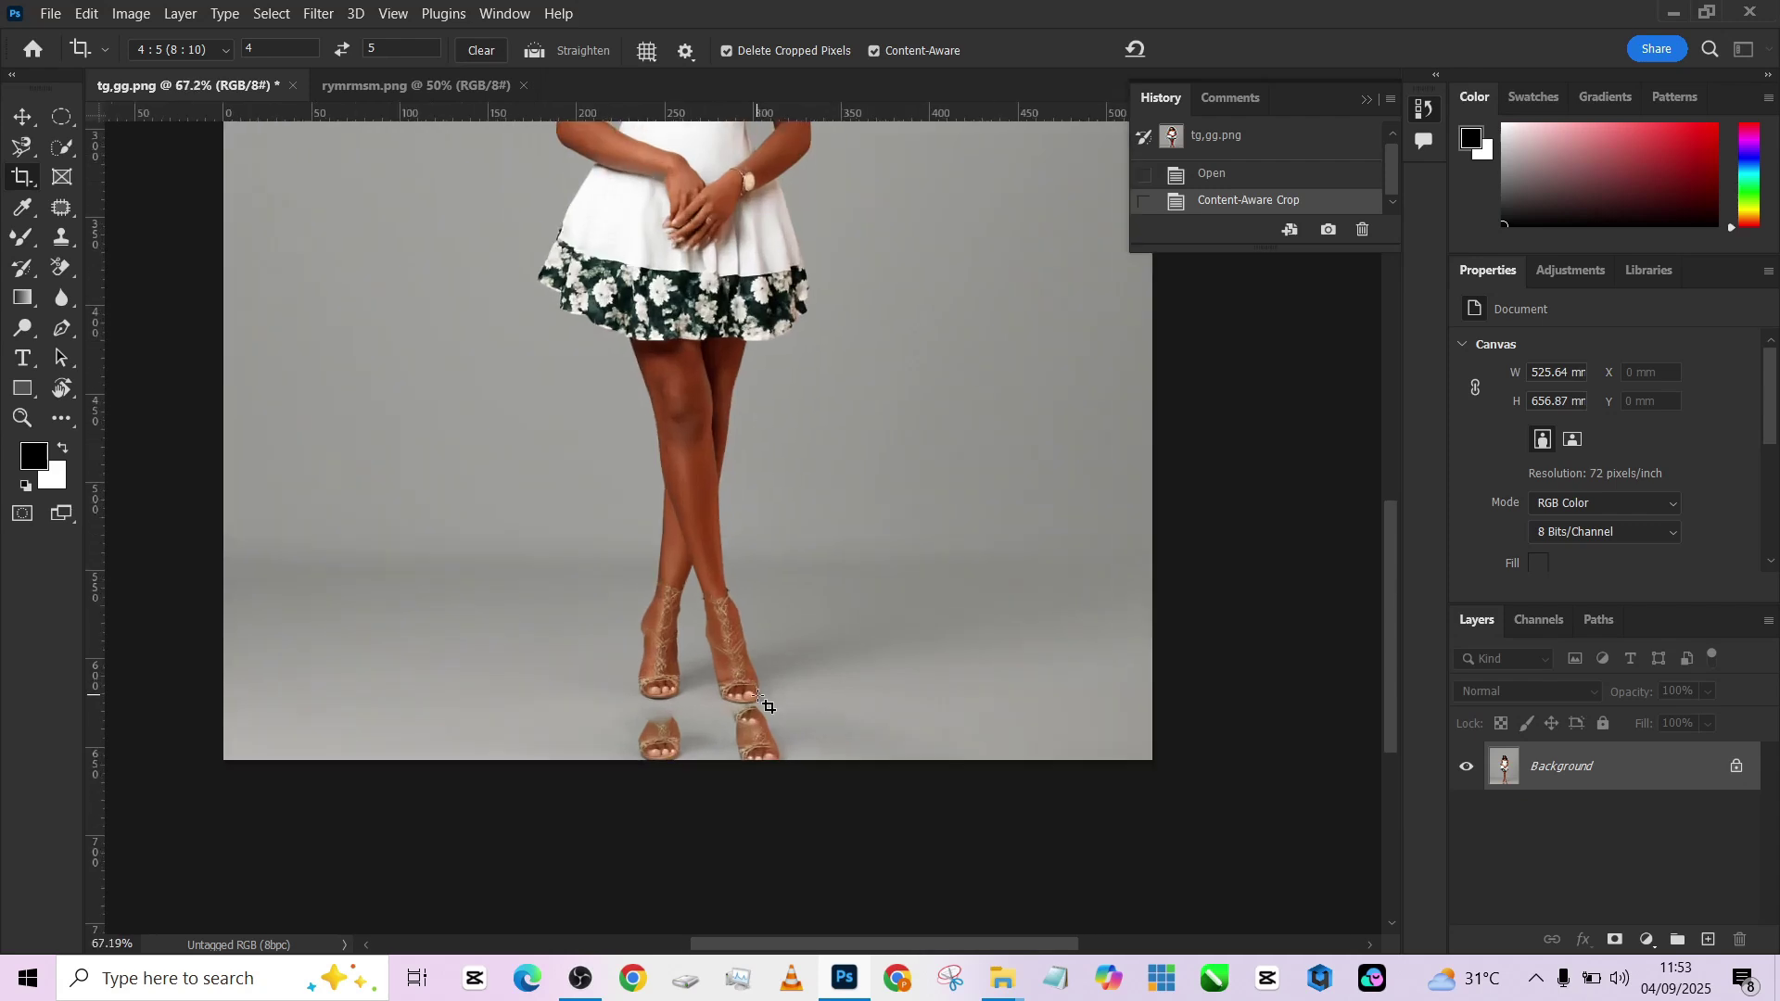
key("s")
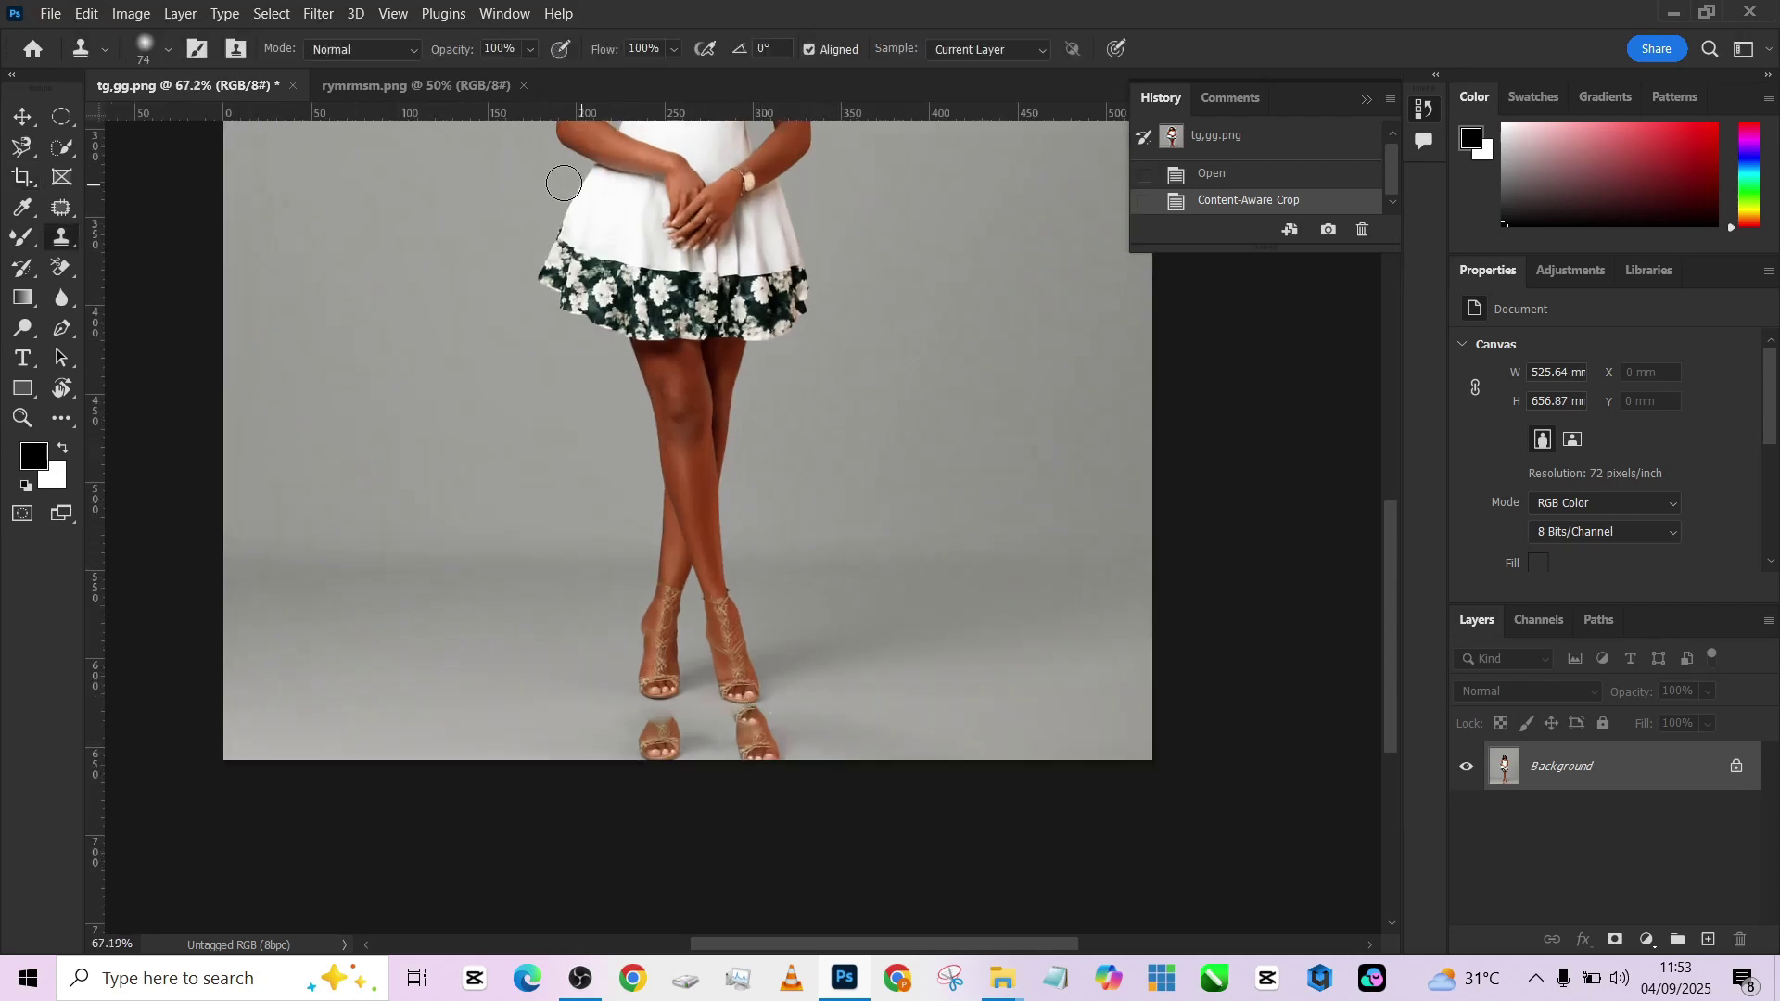
left_click(402, 85)
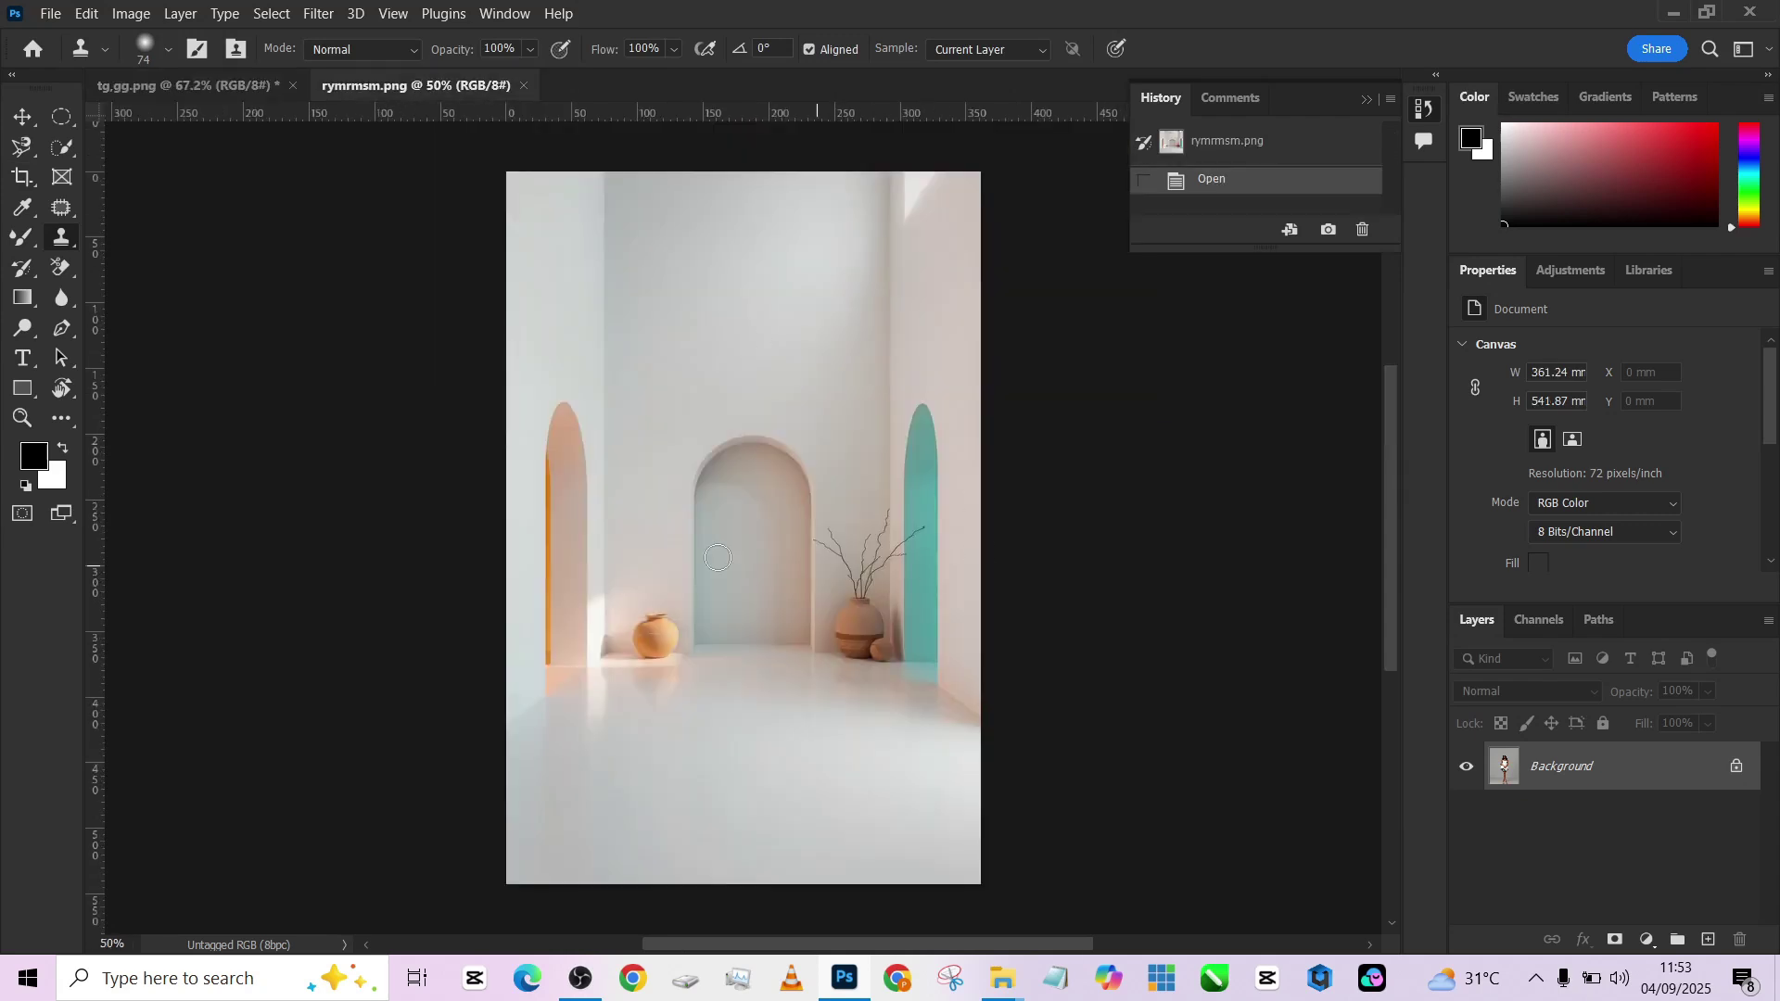
left_click(209, 88)
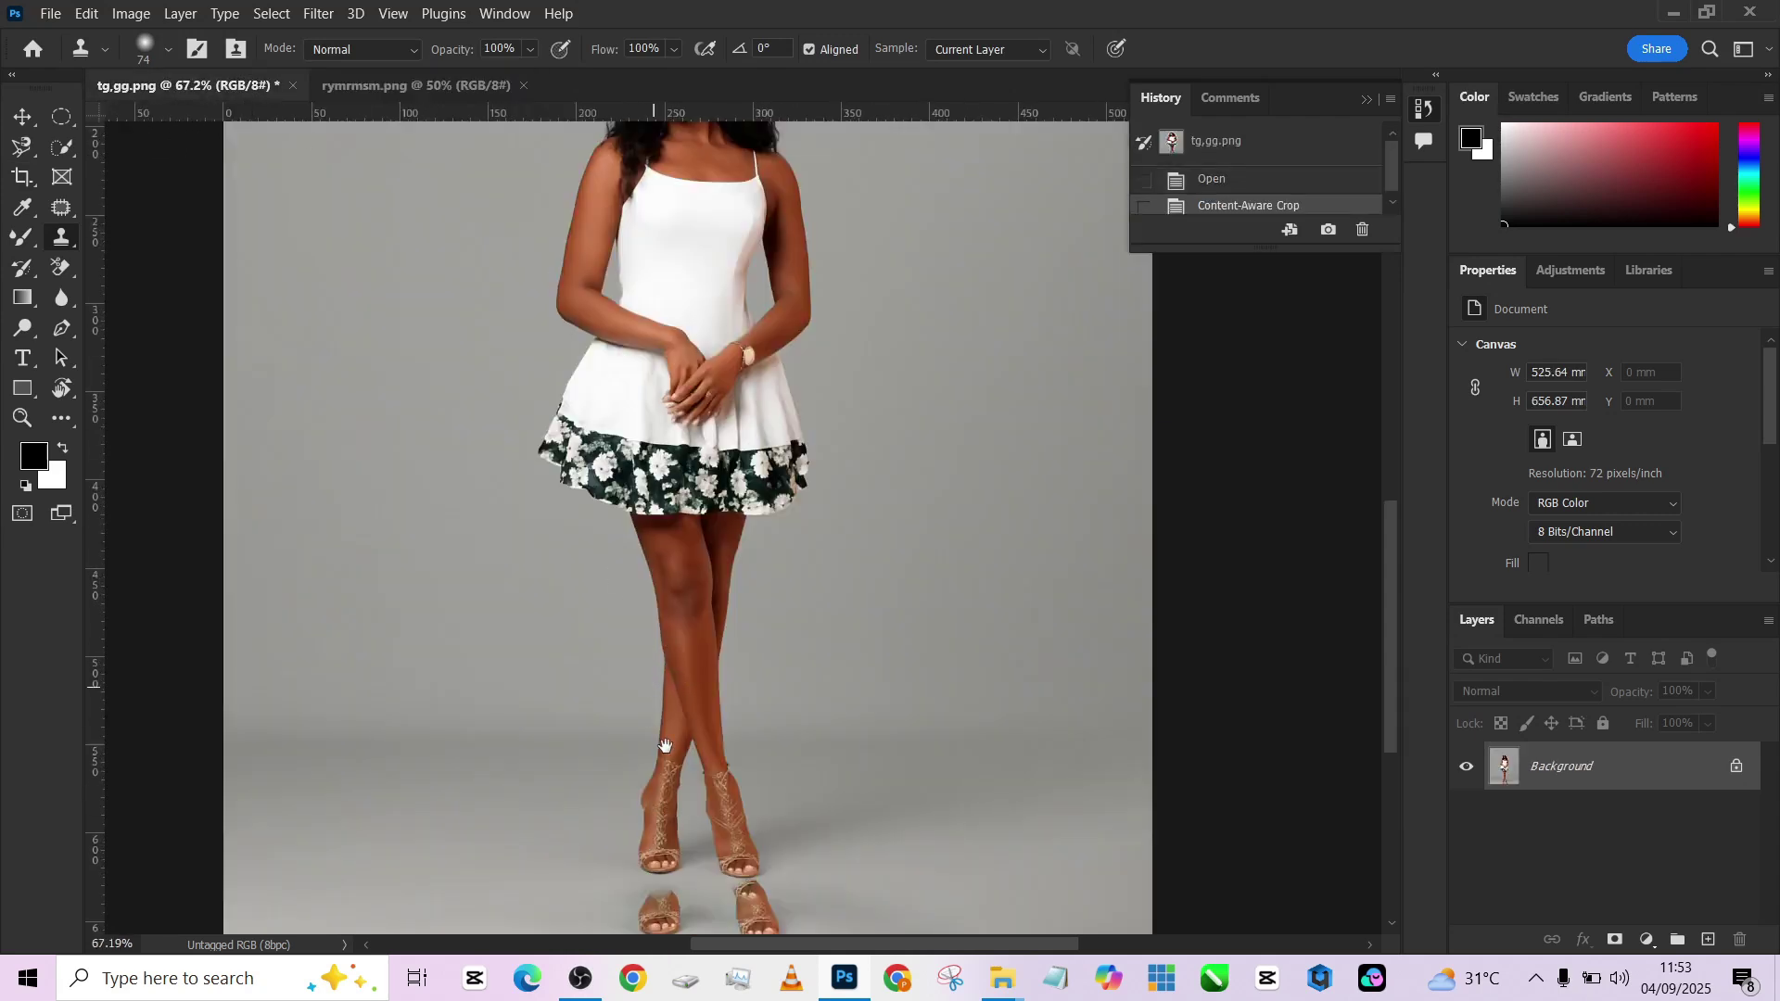
left_click_drag(666, 745, 659, 566)
left_click(23, 146)
left_click(85, 169)
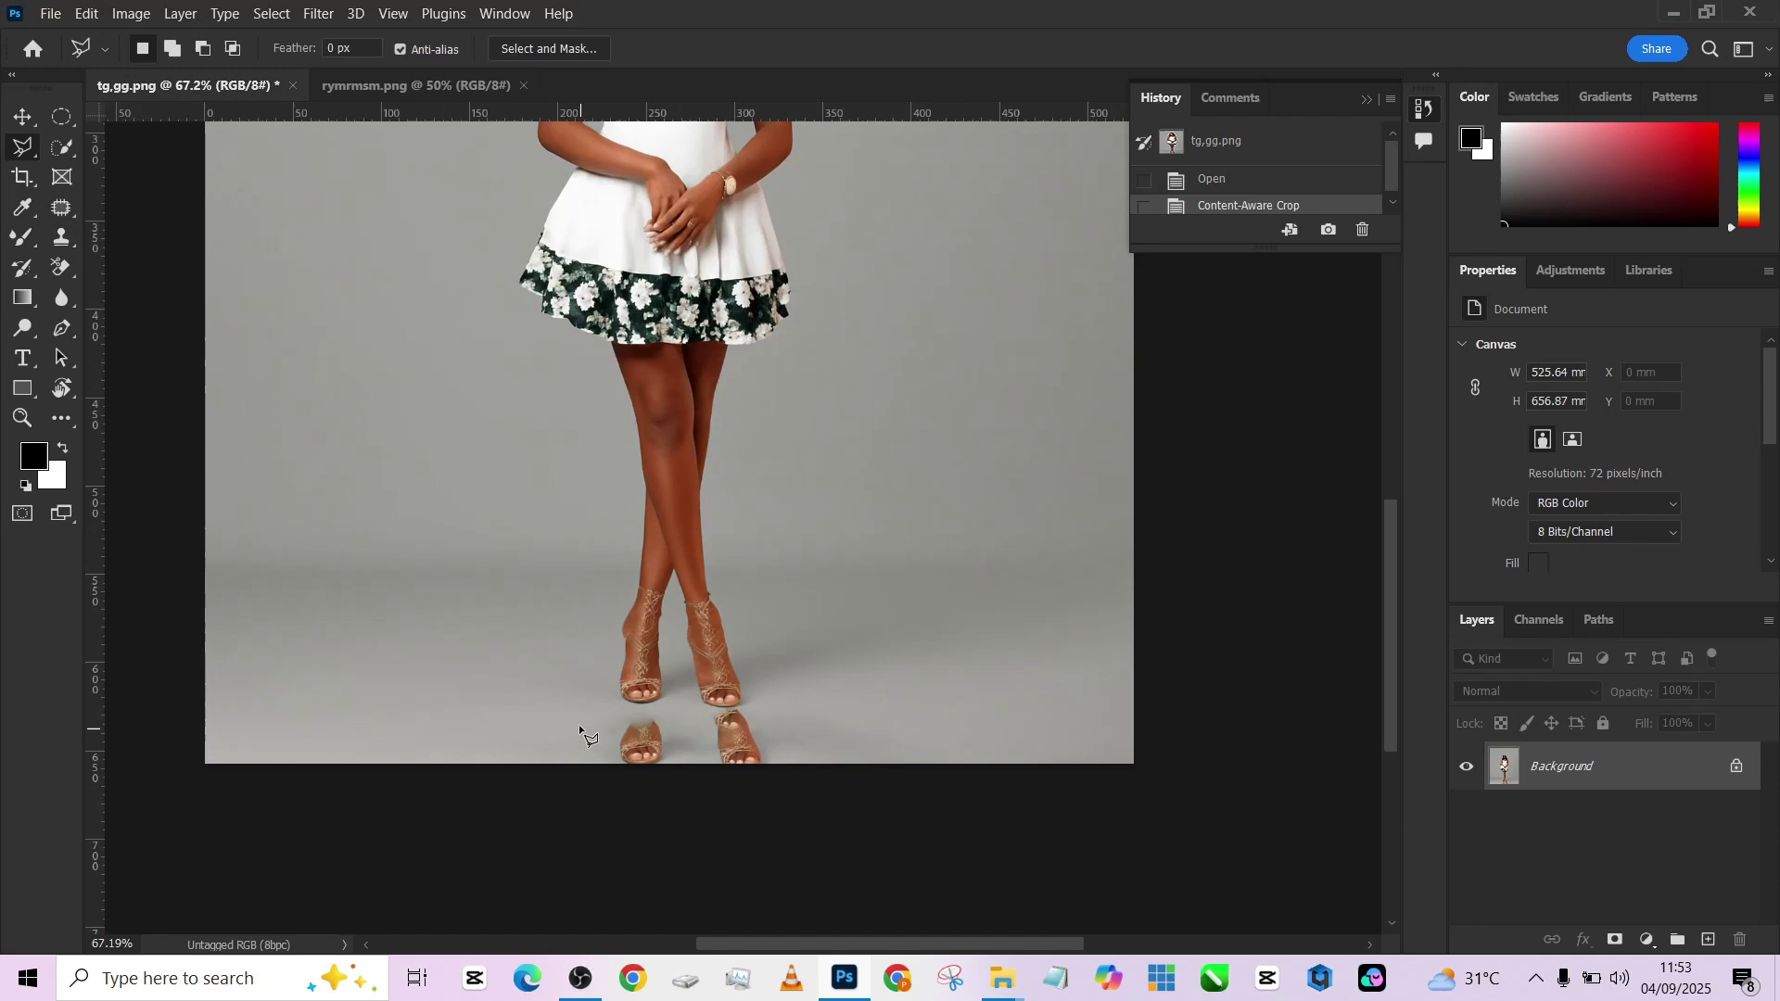
left_click(579, 725)
left_click(801, 732)
left_click(815, 834)
left_click(524, 823)
left_click(509, 744)
left_click(579, 725)
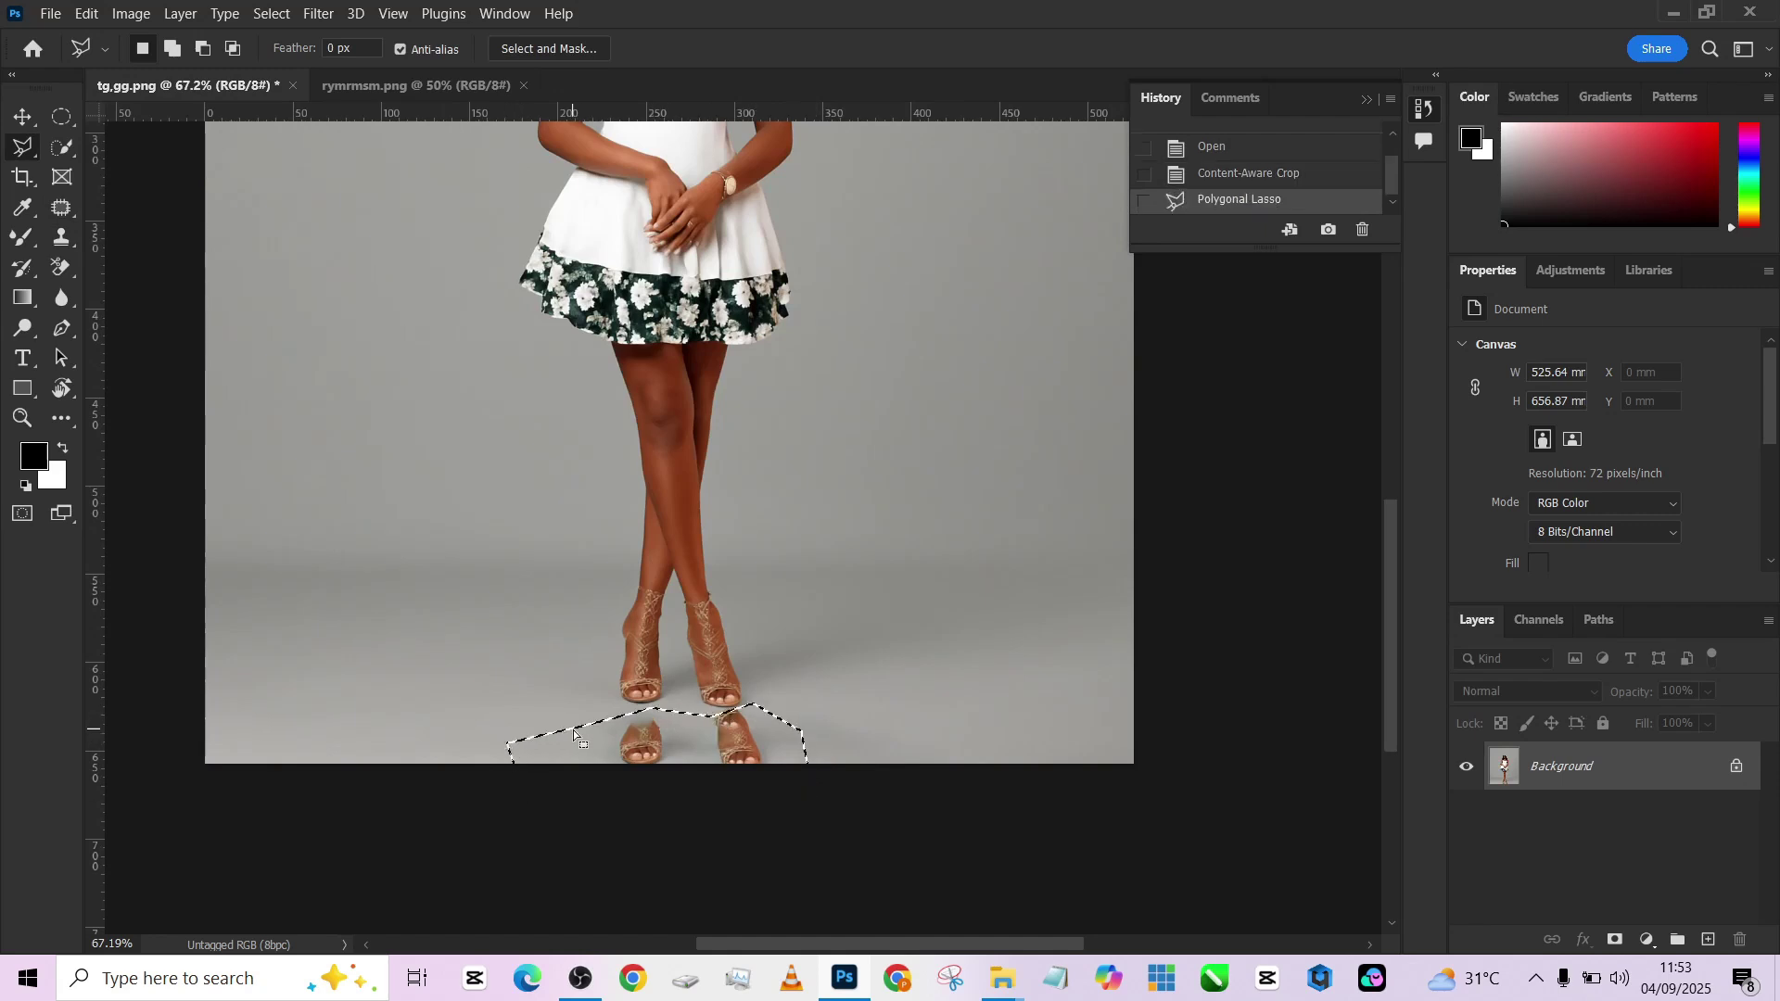
Content-Aware fill the selected feet with plain floor, then deselect.
right_click(576, 729)
left_click(614, 574)
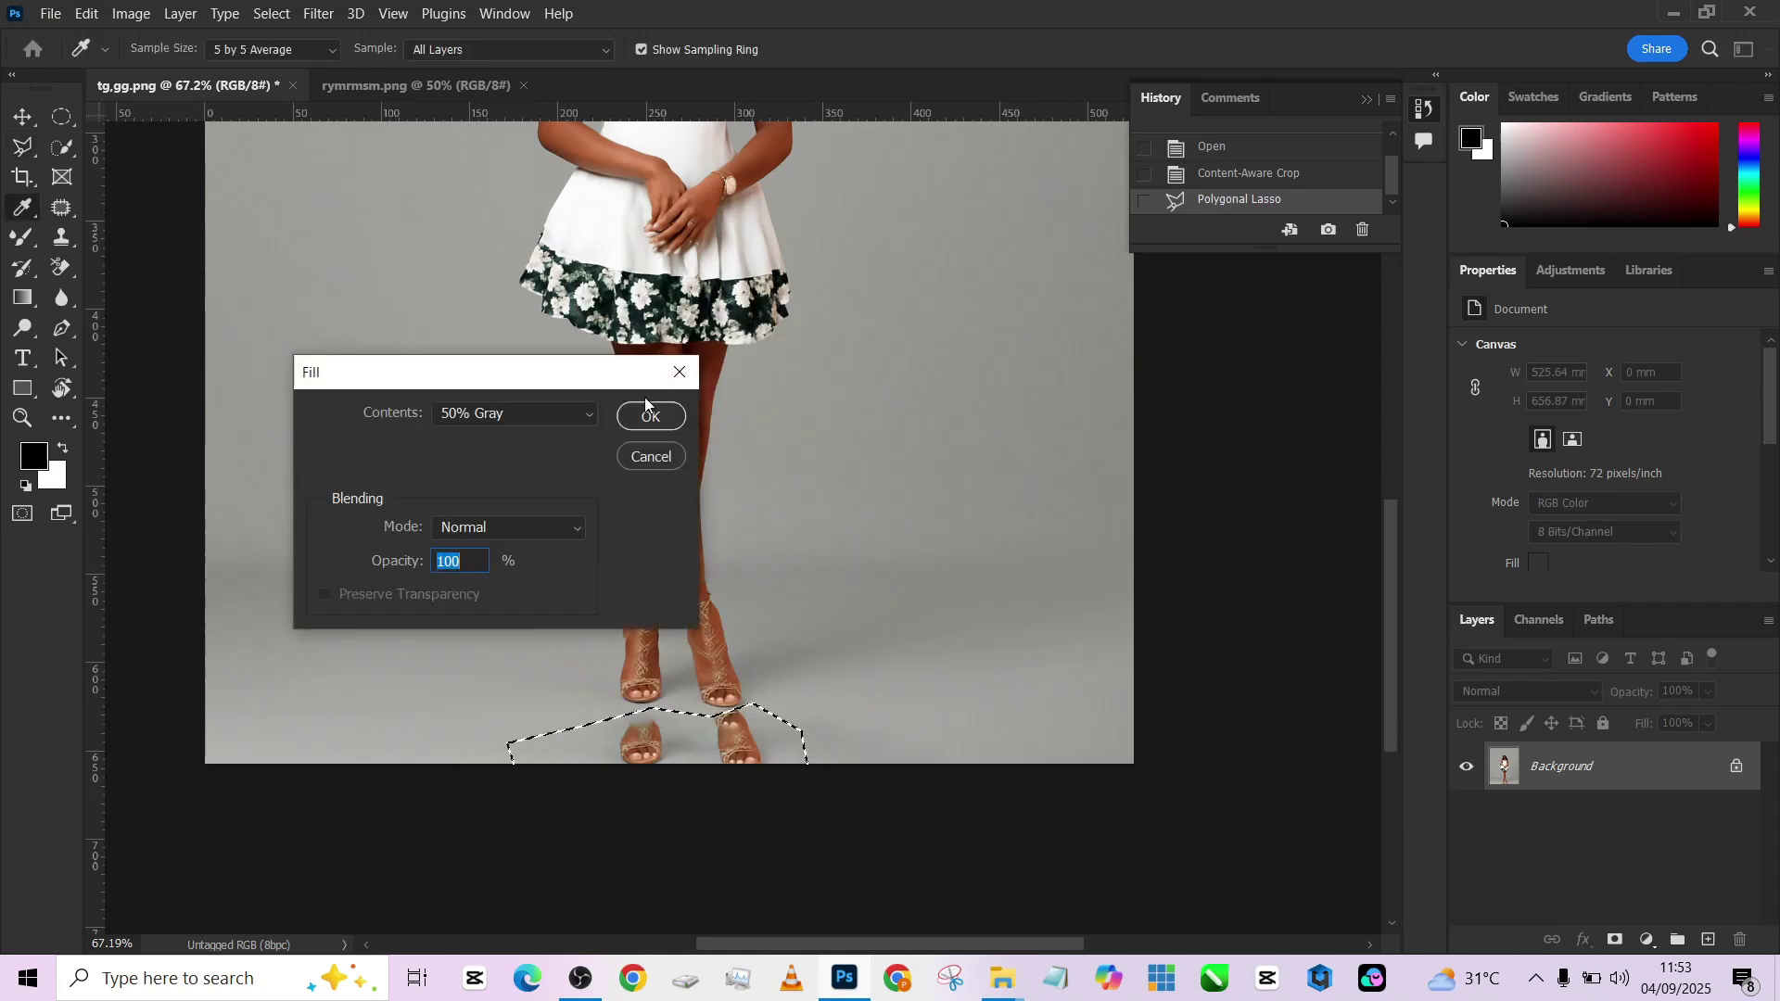
left_click(538, 413)
left_click(494, 501)
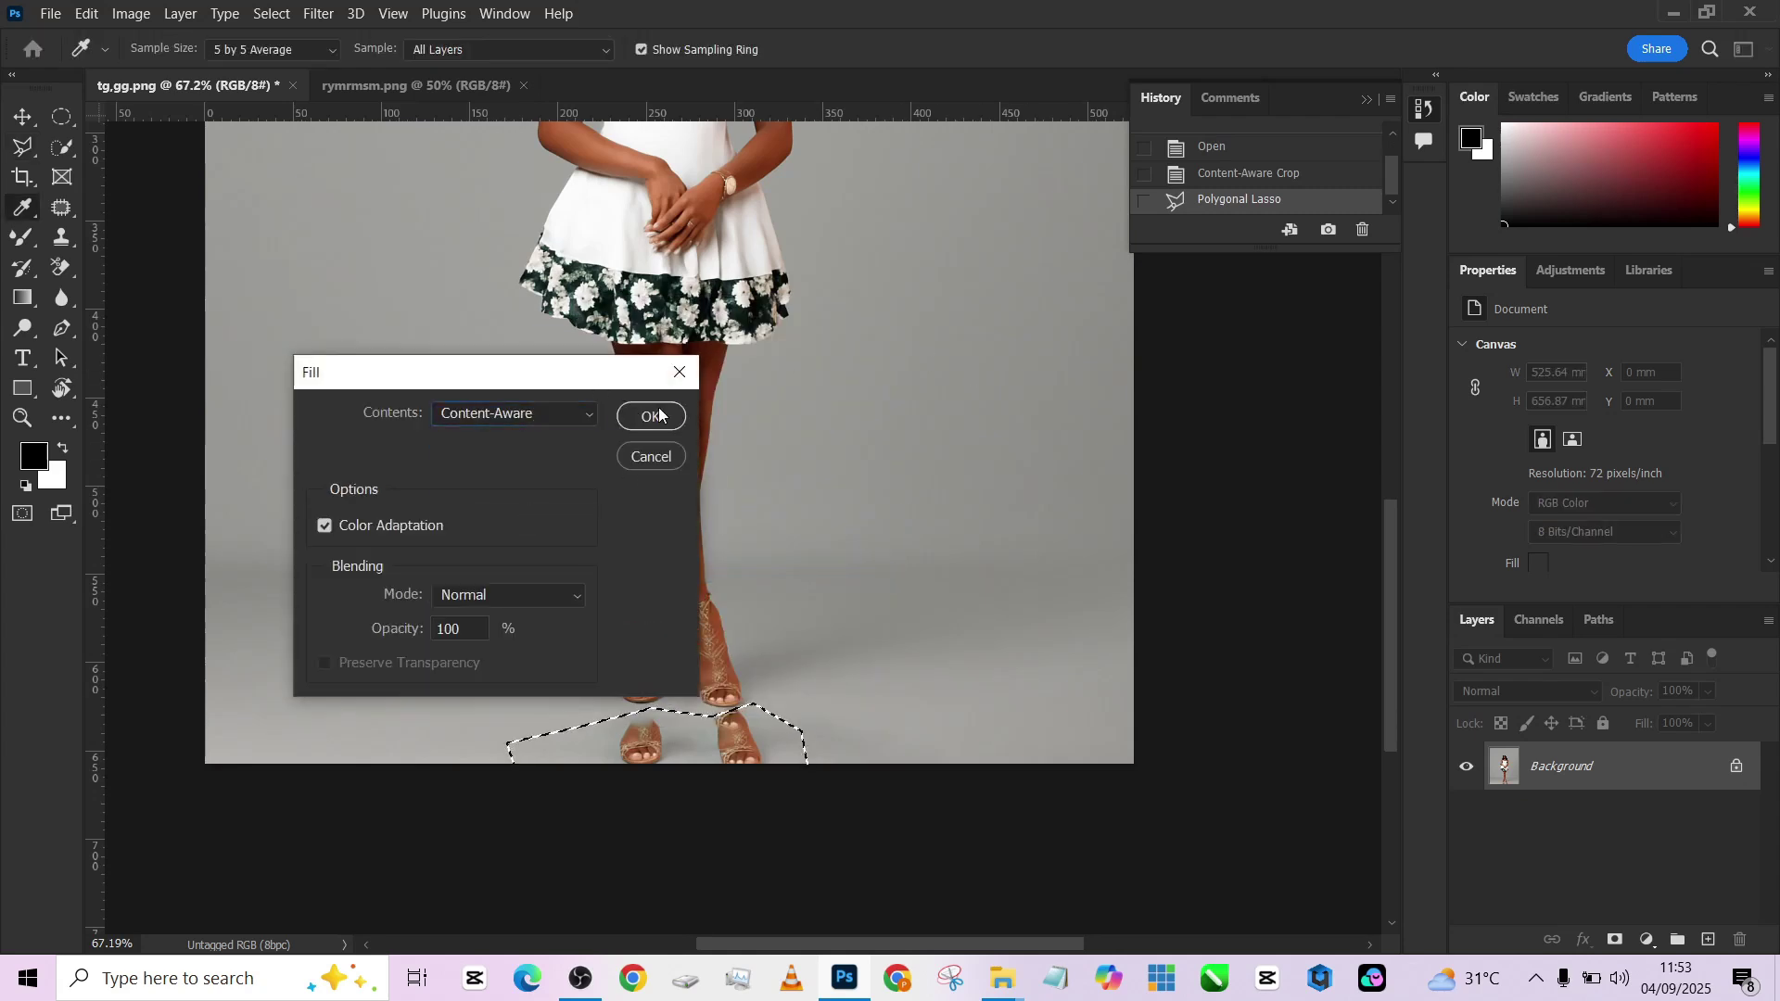
key("Return")
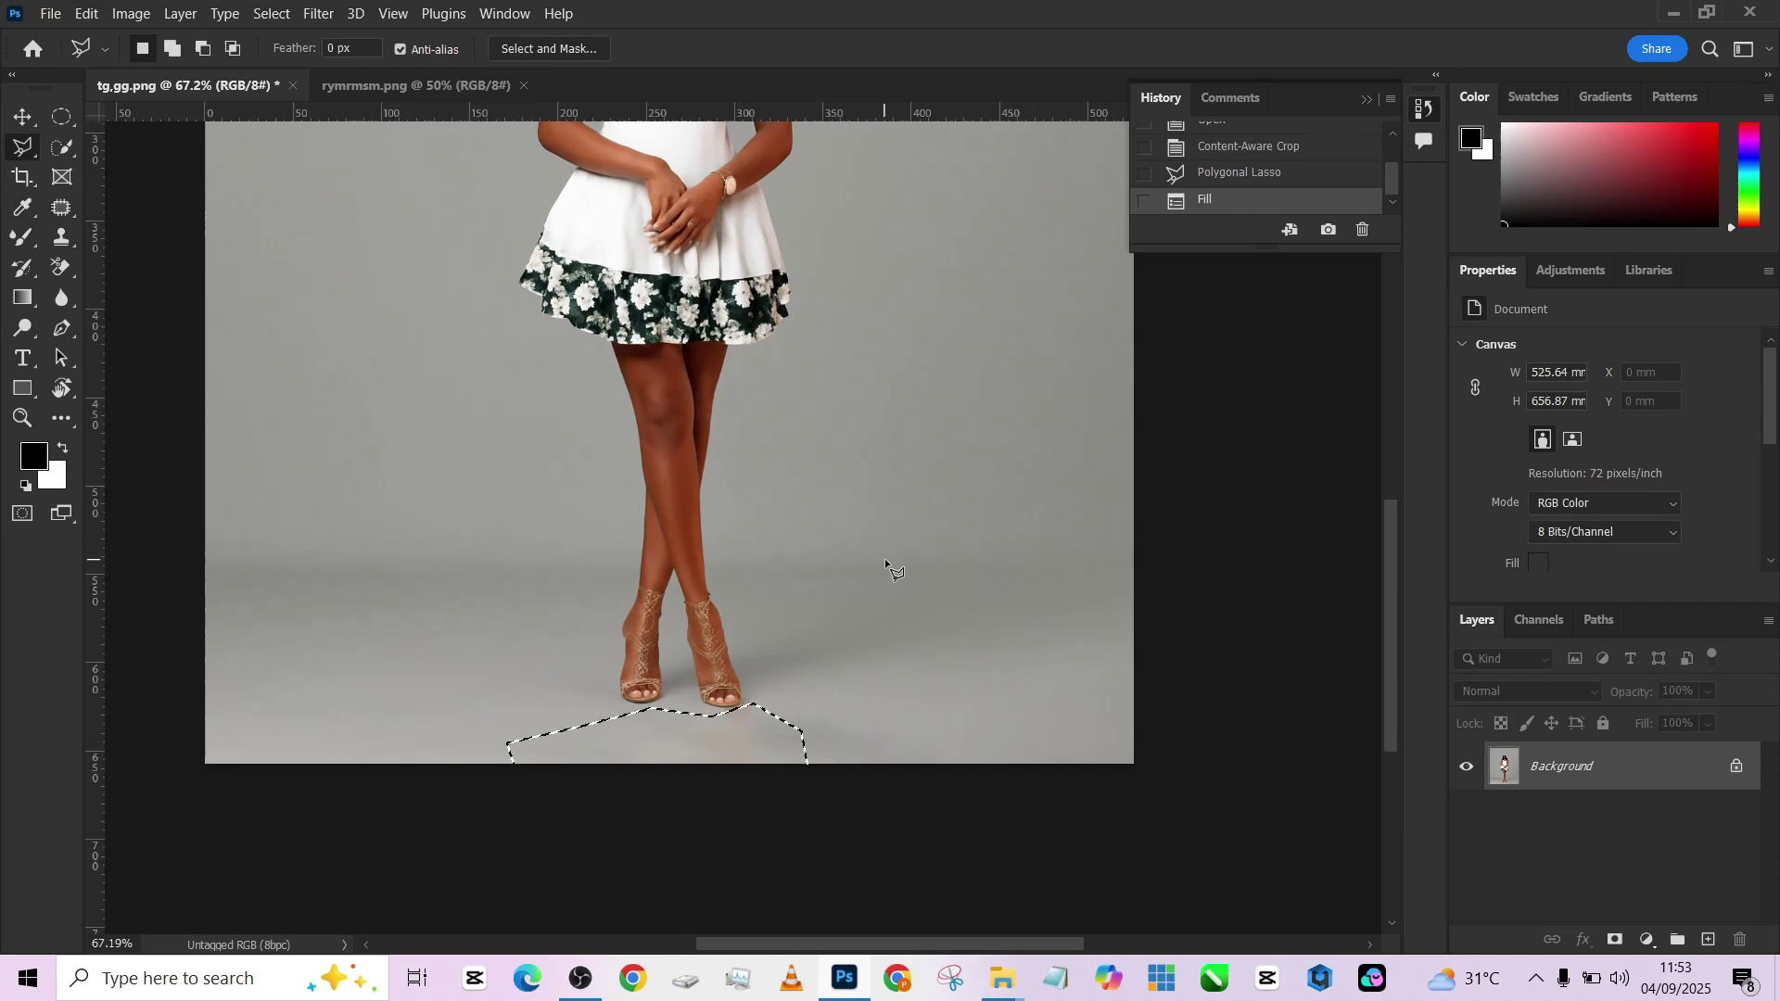
key("ctrl+d")
scroll(853, 567, "down", 3)
left_click_drag(810, 576, 793, 687)
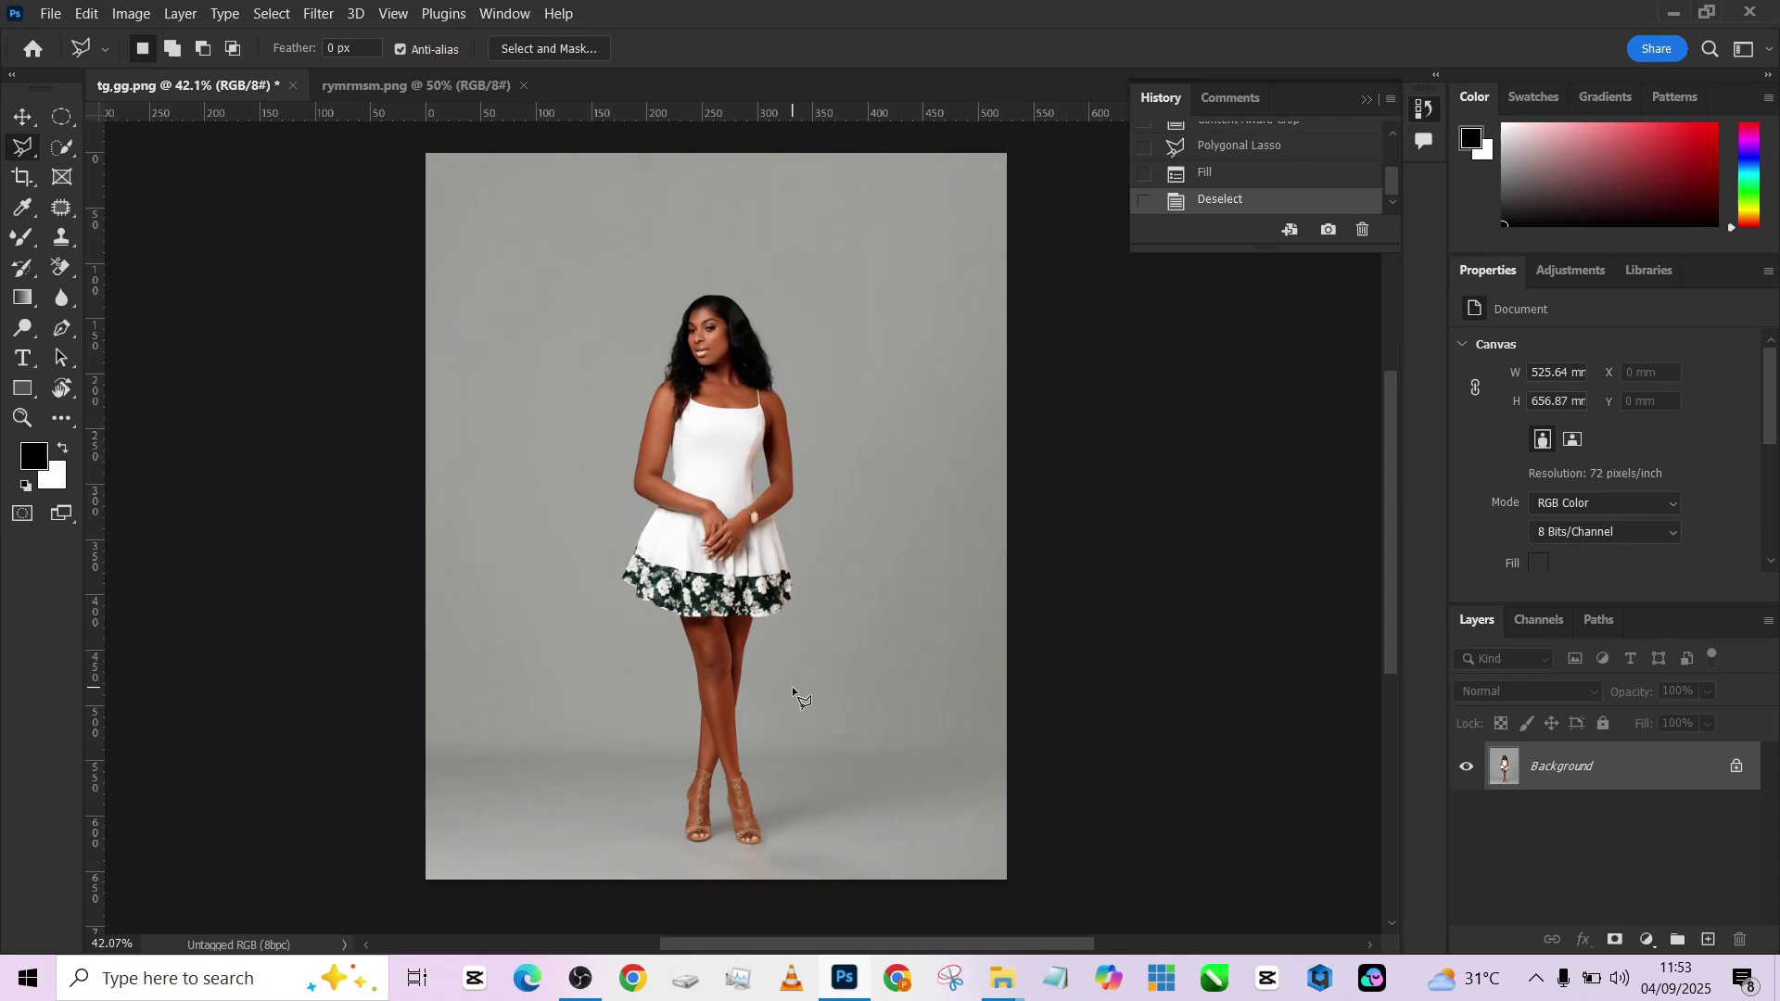
Crop rymrmsm.png to 4:5 with Content-Aware, extending wall above and floor below.
left_click(371, 90)
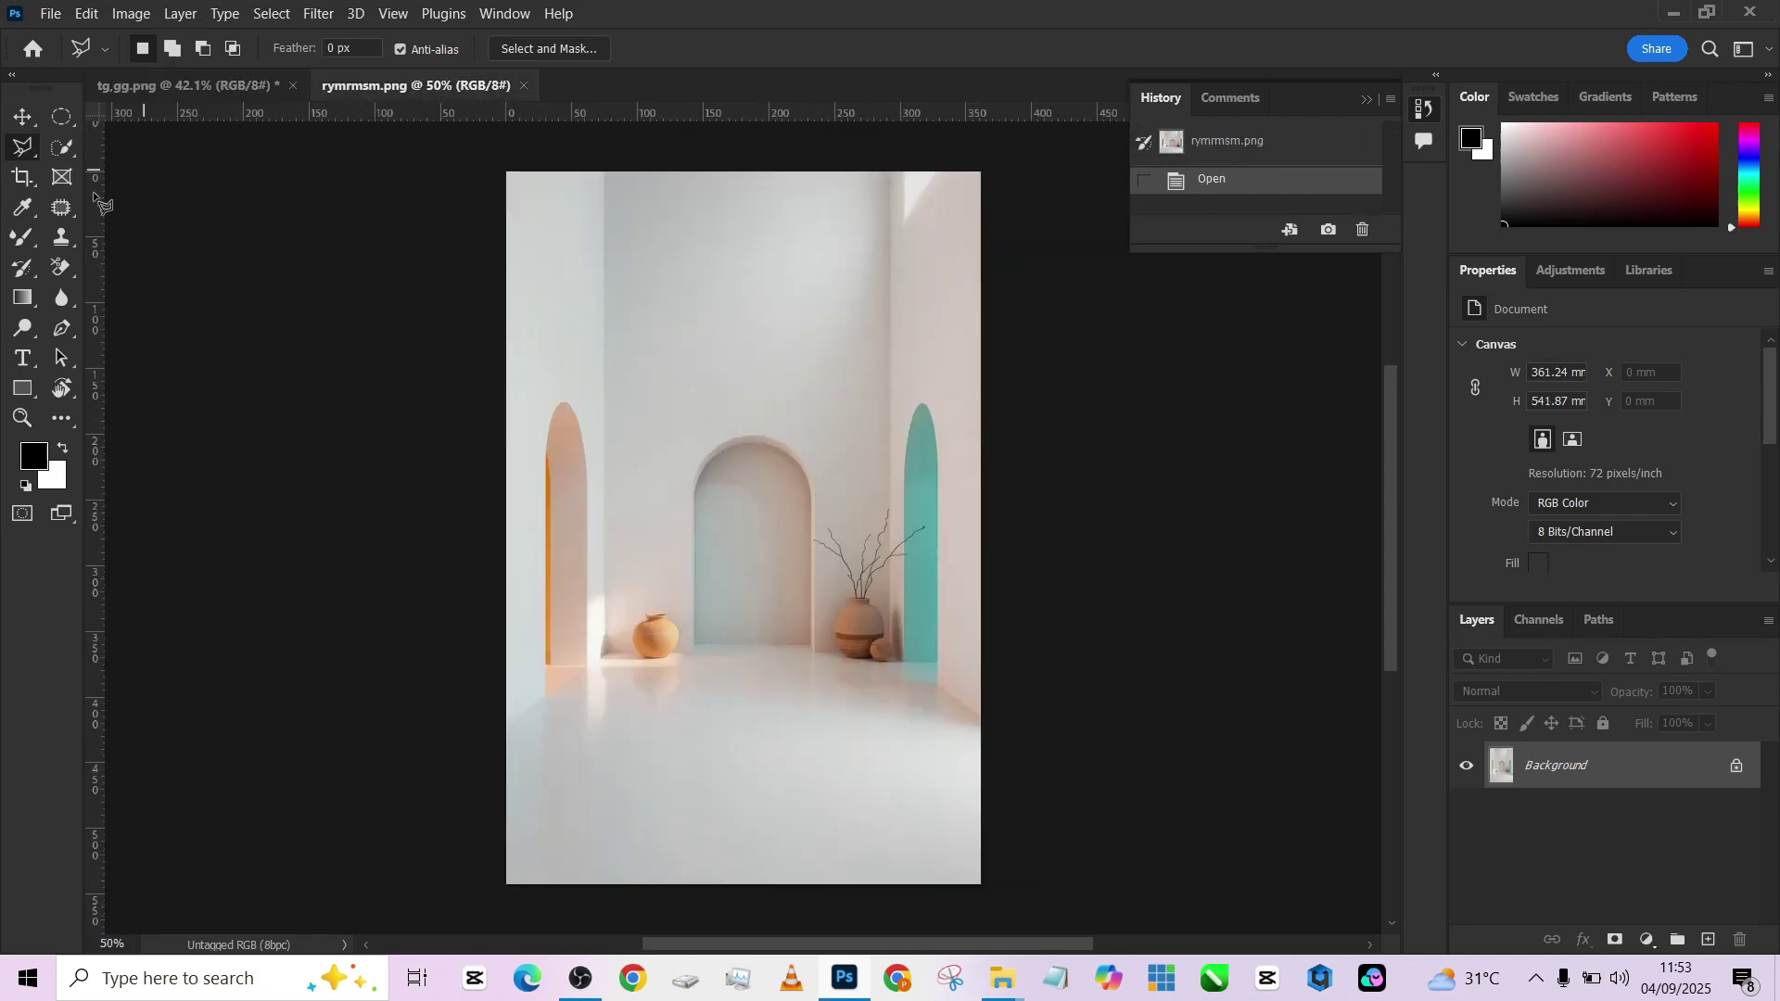
left_click(16, 179)
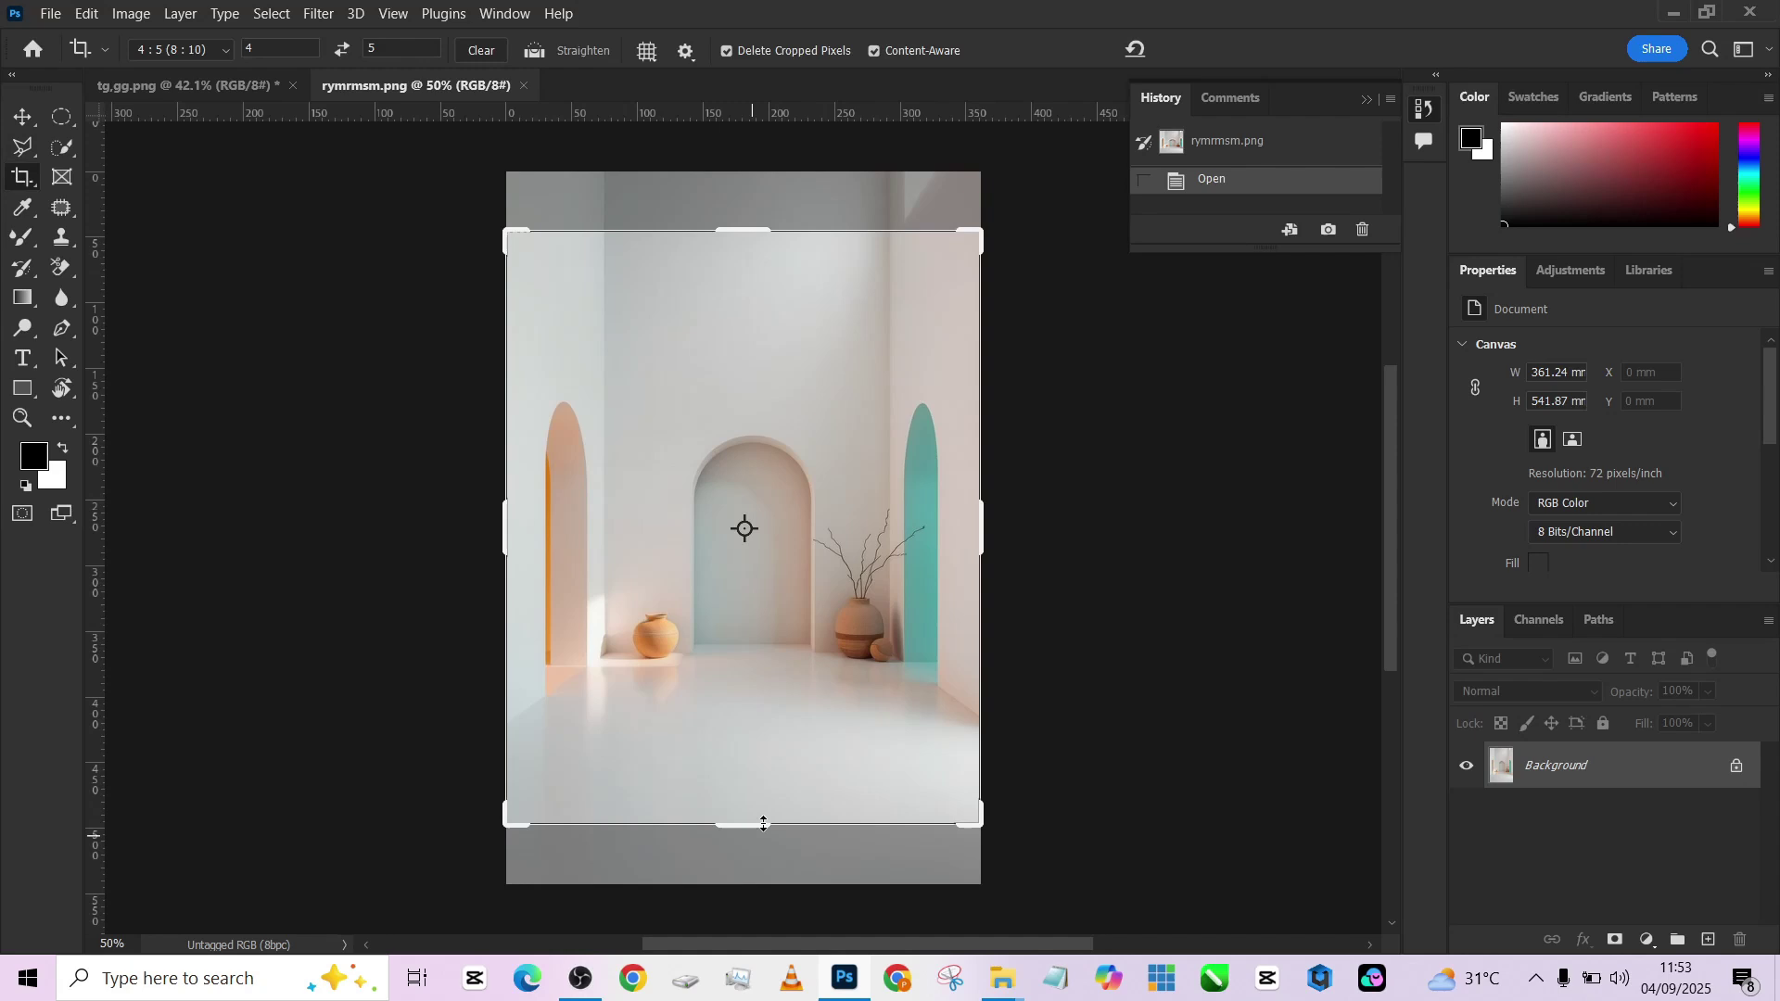
left_click_drag(743, 234, 751, 209)
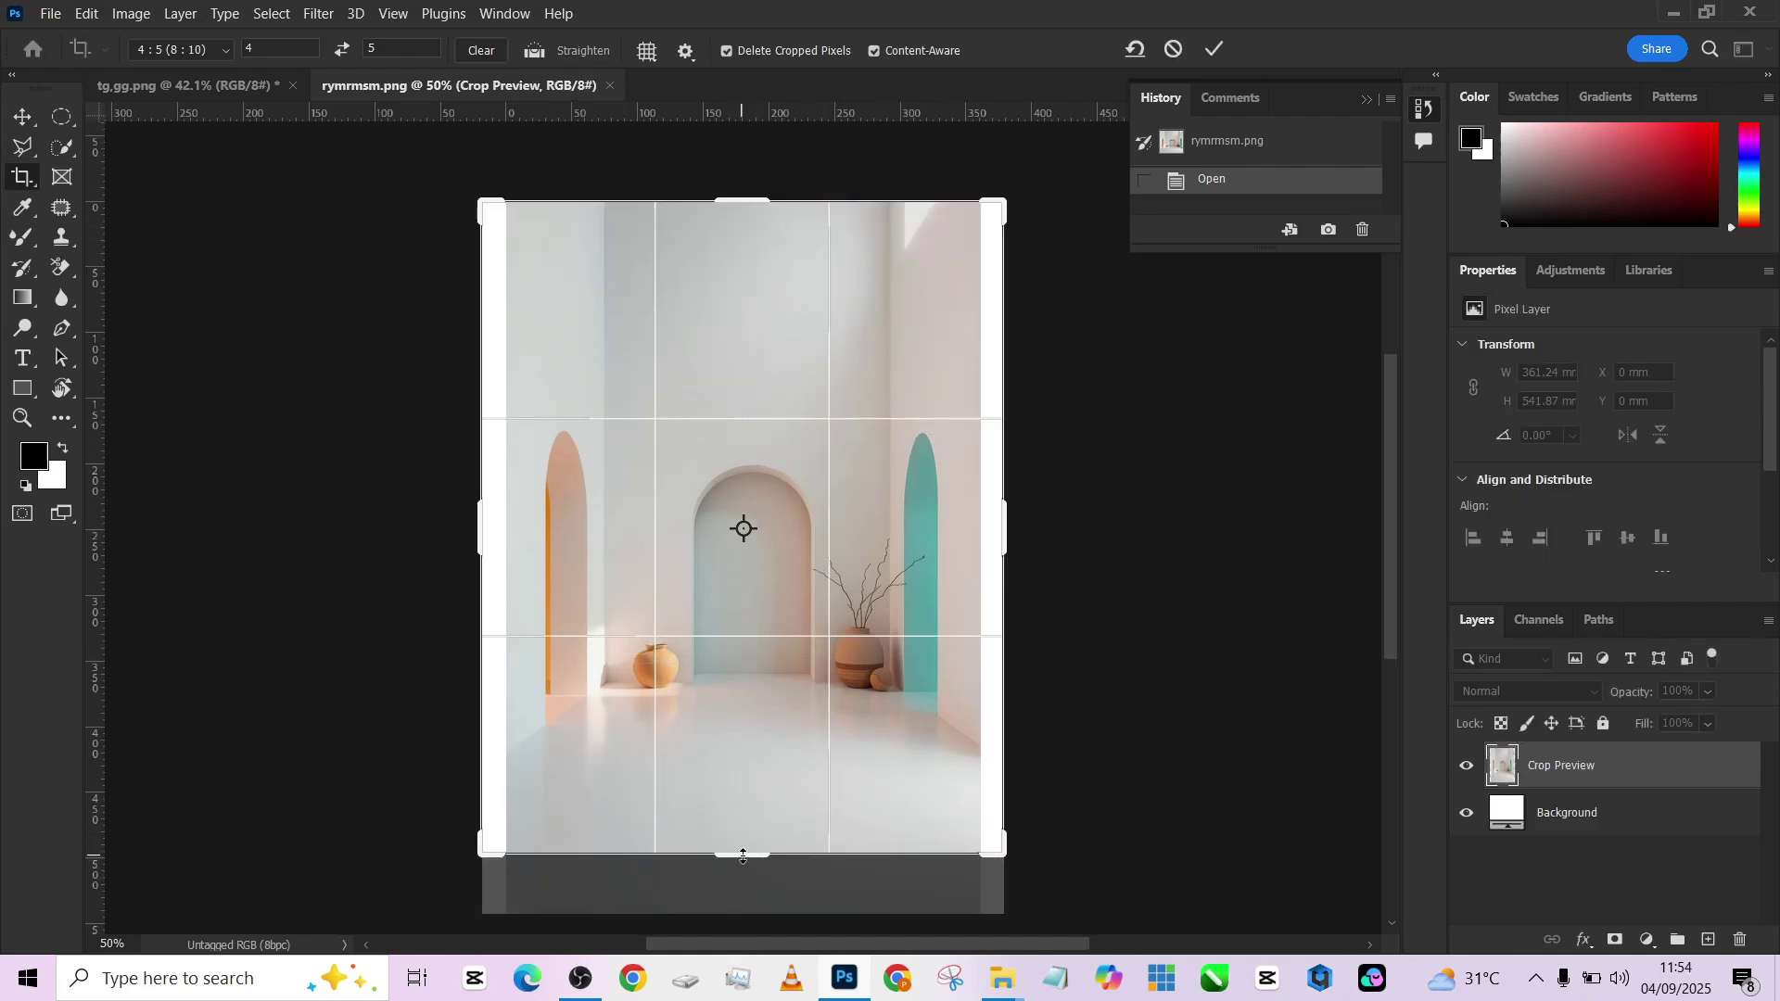
mouse_move(743, 857)
left_mouse_down()
mouse_move(739, 887)
mouse_move(742, 846)
left_mouse_up()
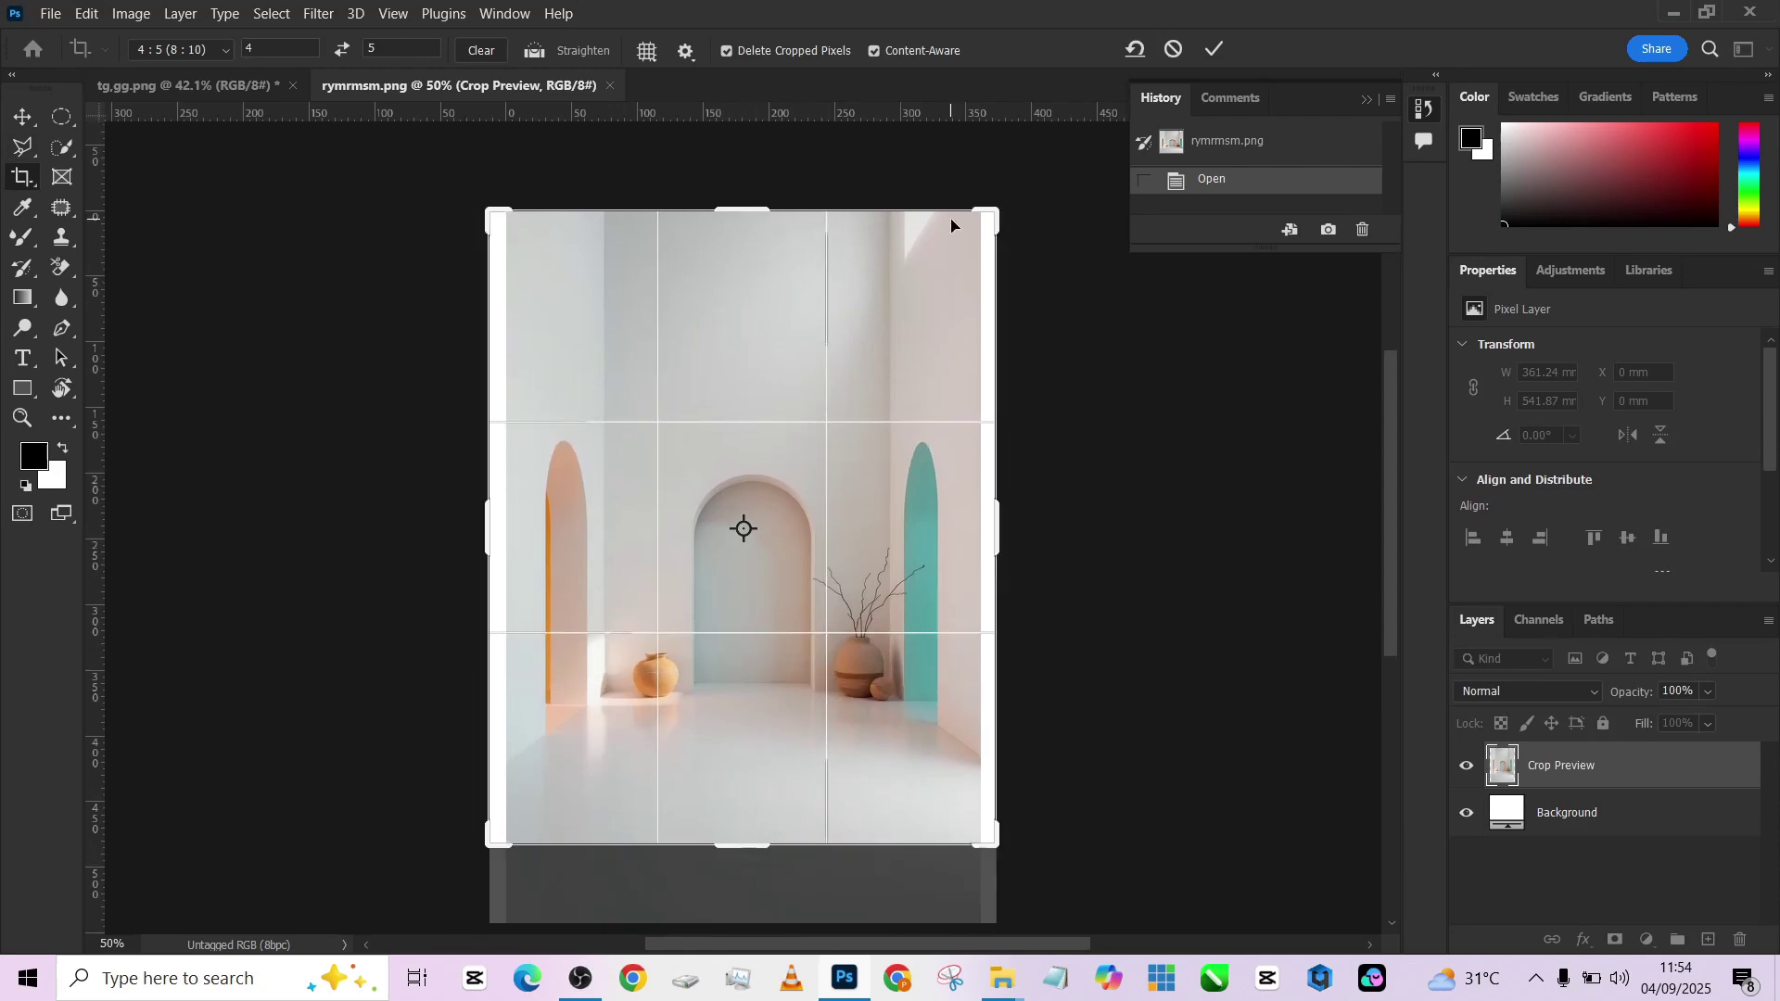
key("Return")
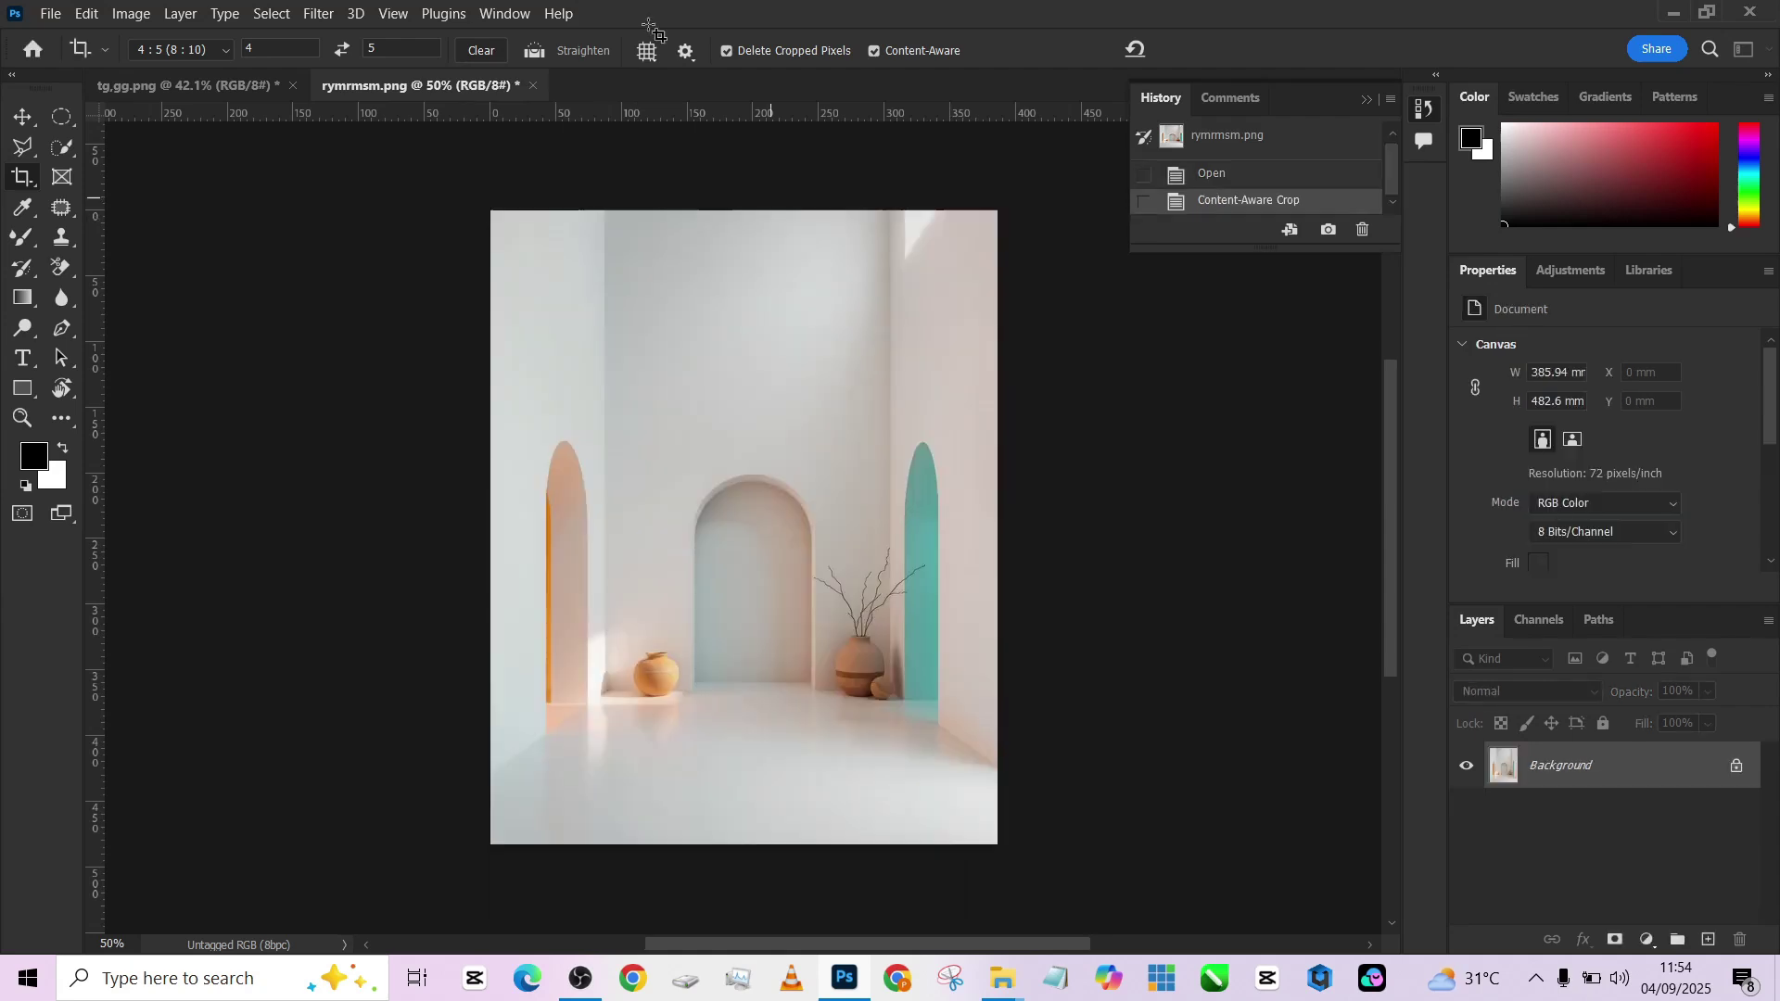
On tg.gg.png, use Select Subject and Select Inverse to select the grey backdrop.
left_click(191, 85)
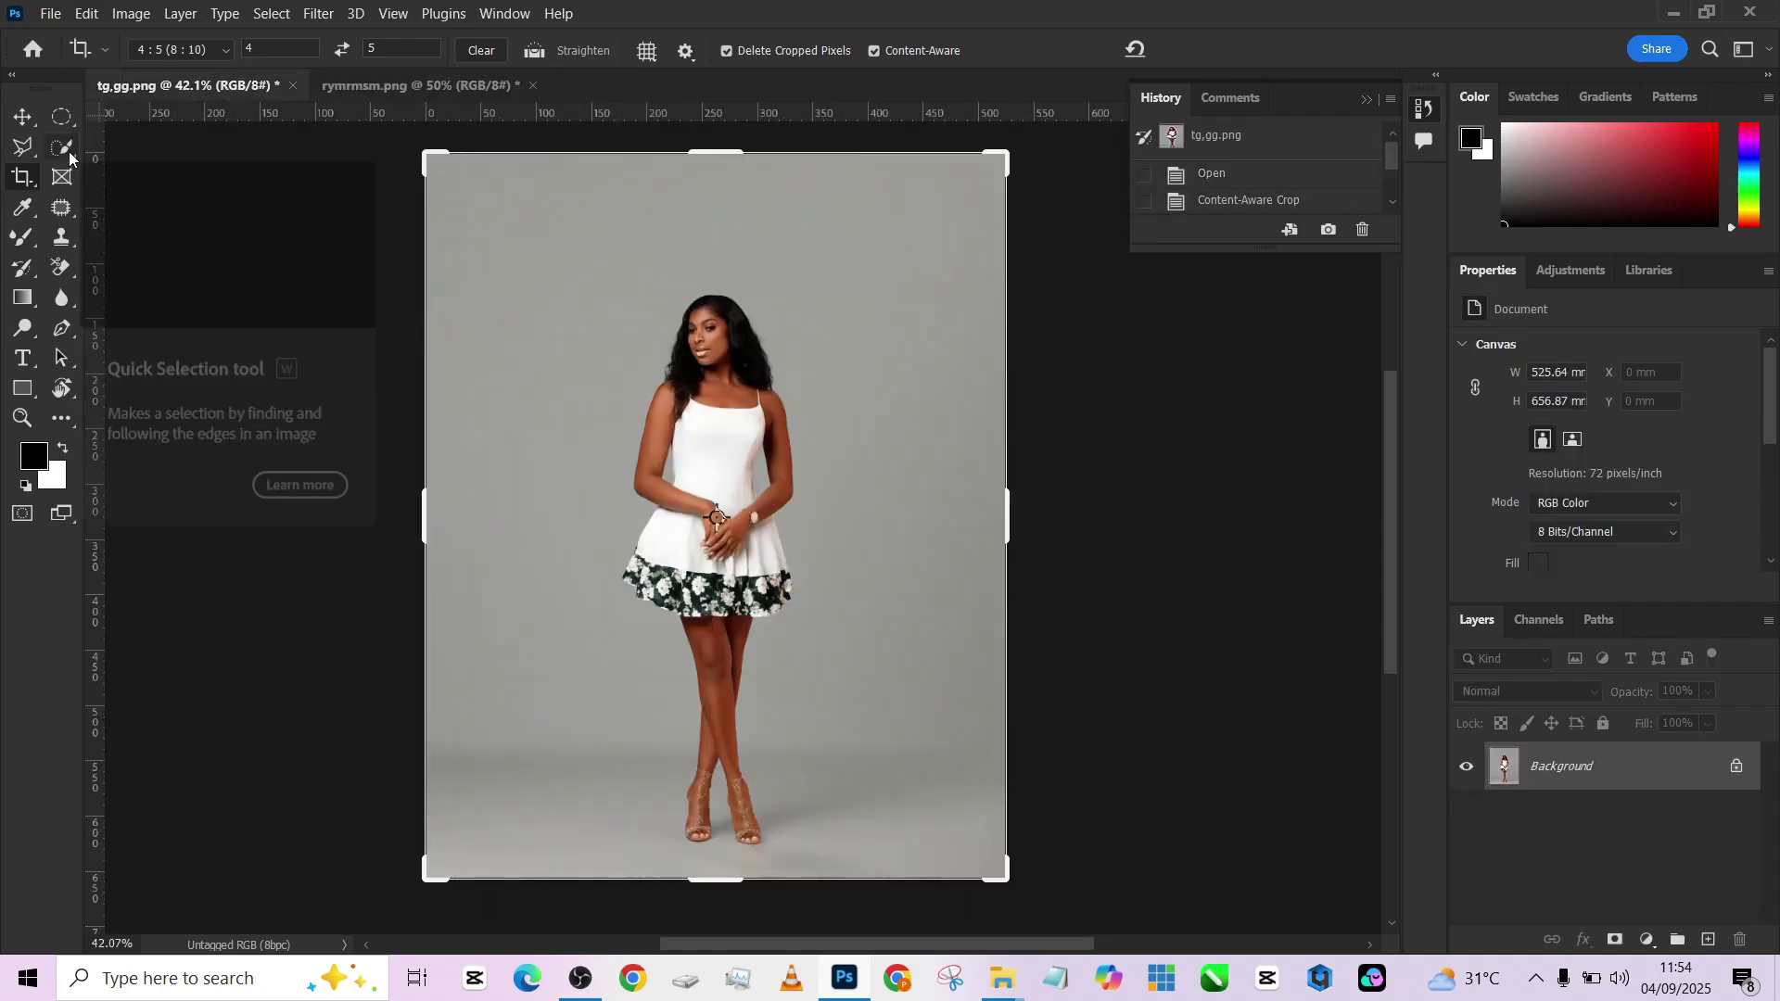
left_click(64, 153)
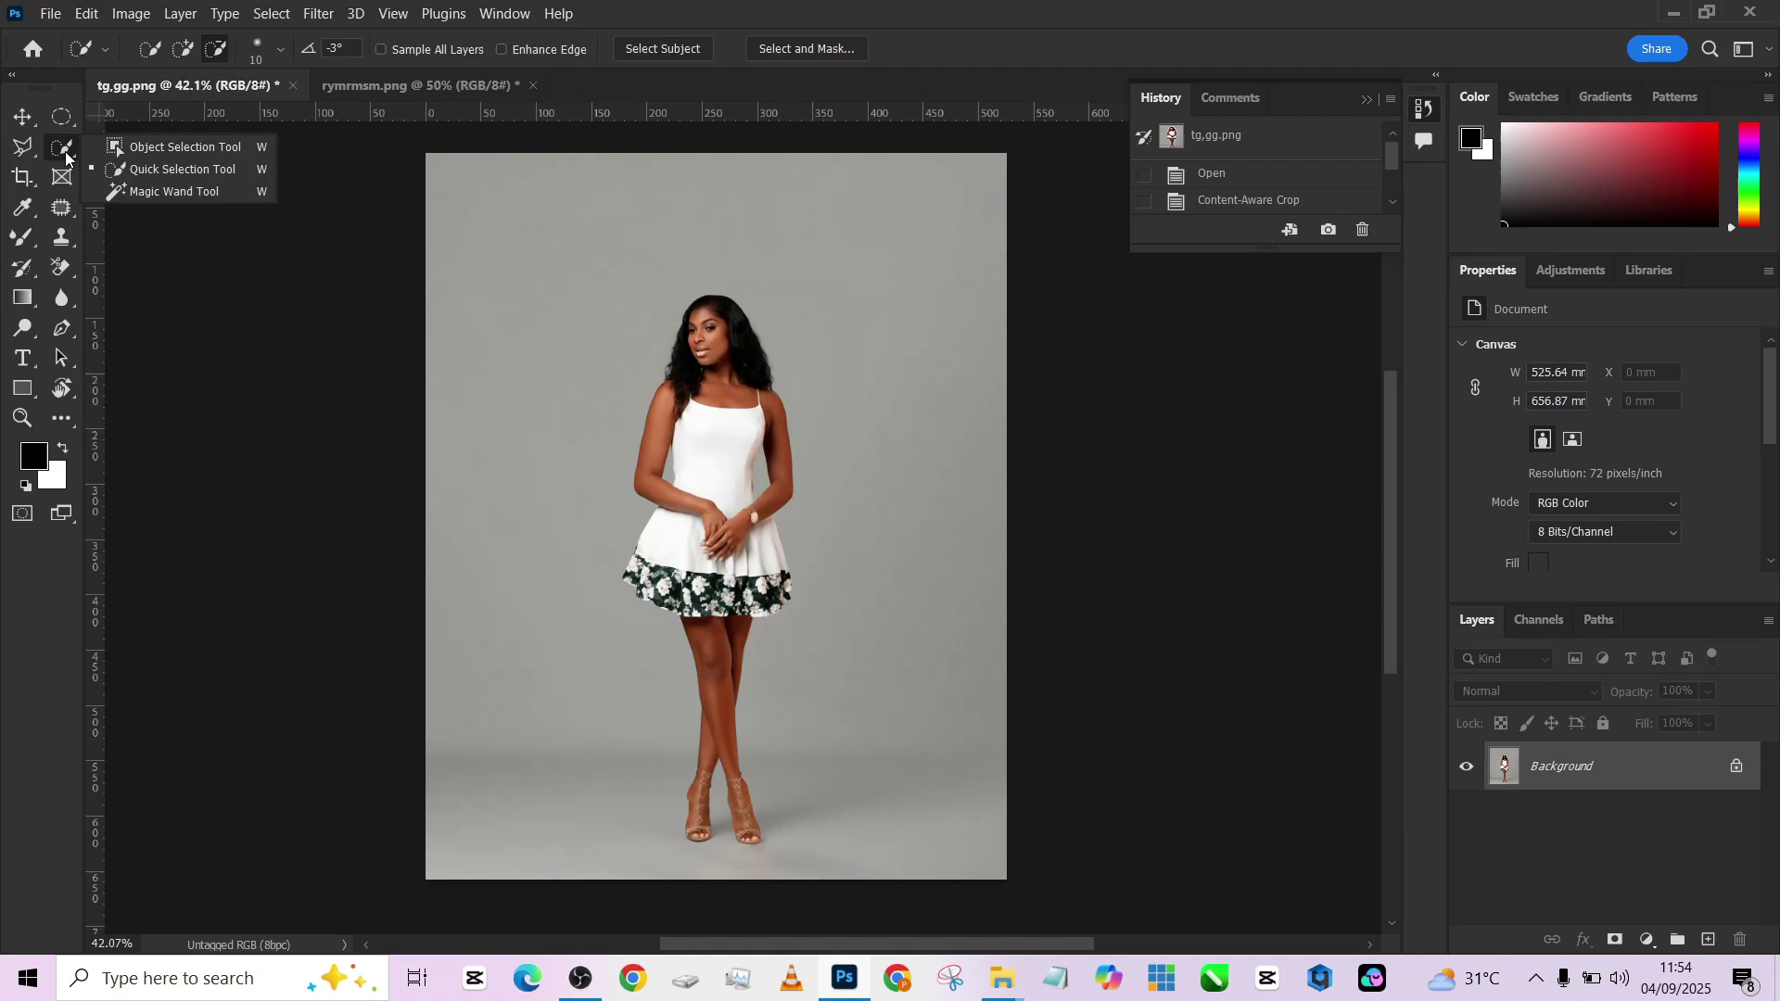
left_click(137, 177)
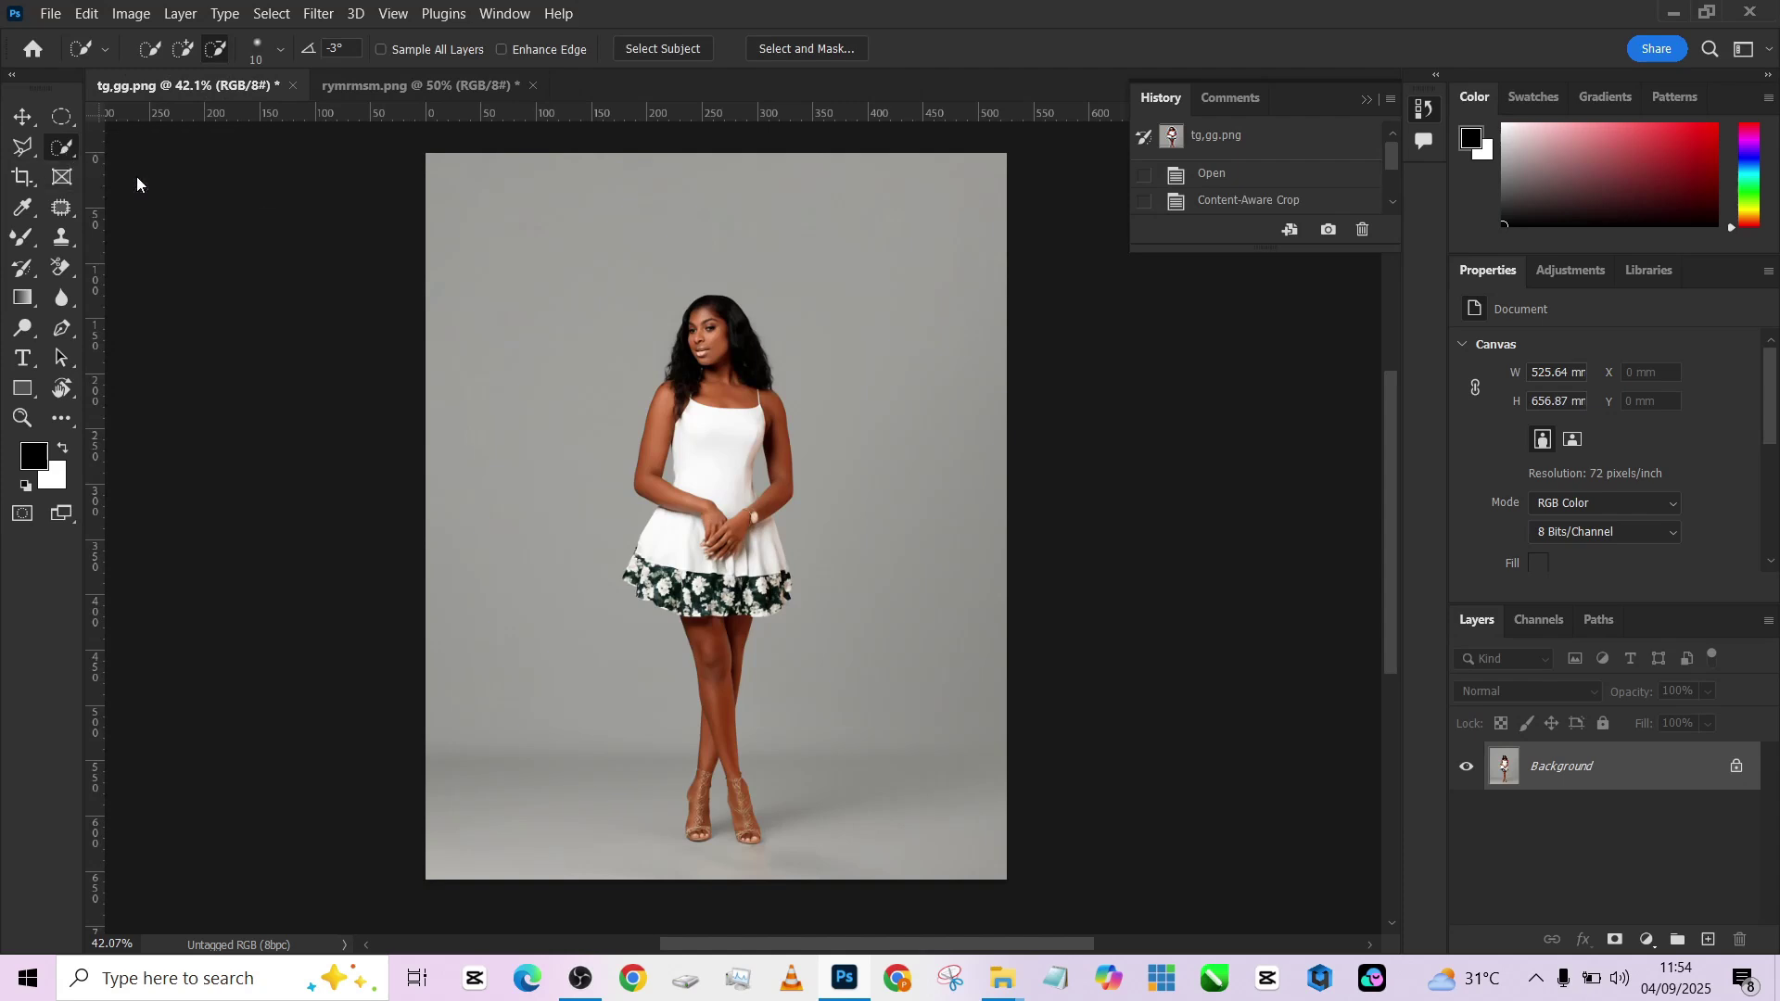
left_click(664, 48)
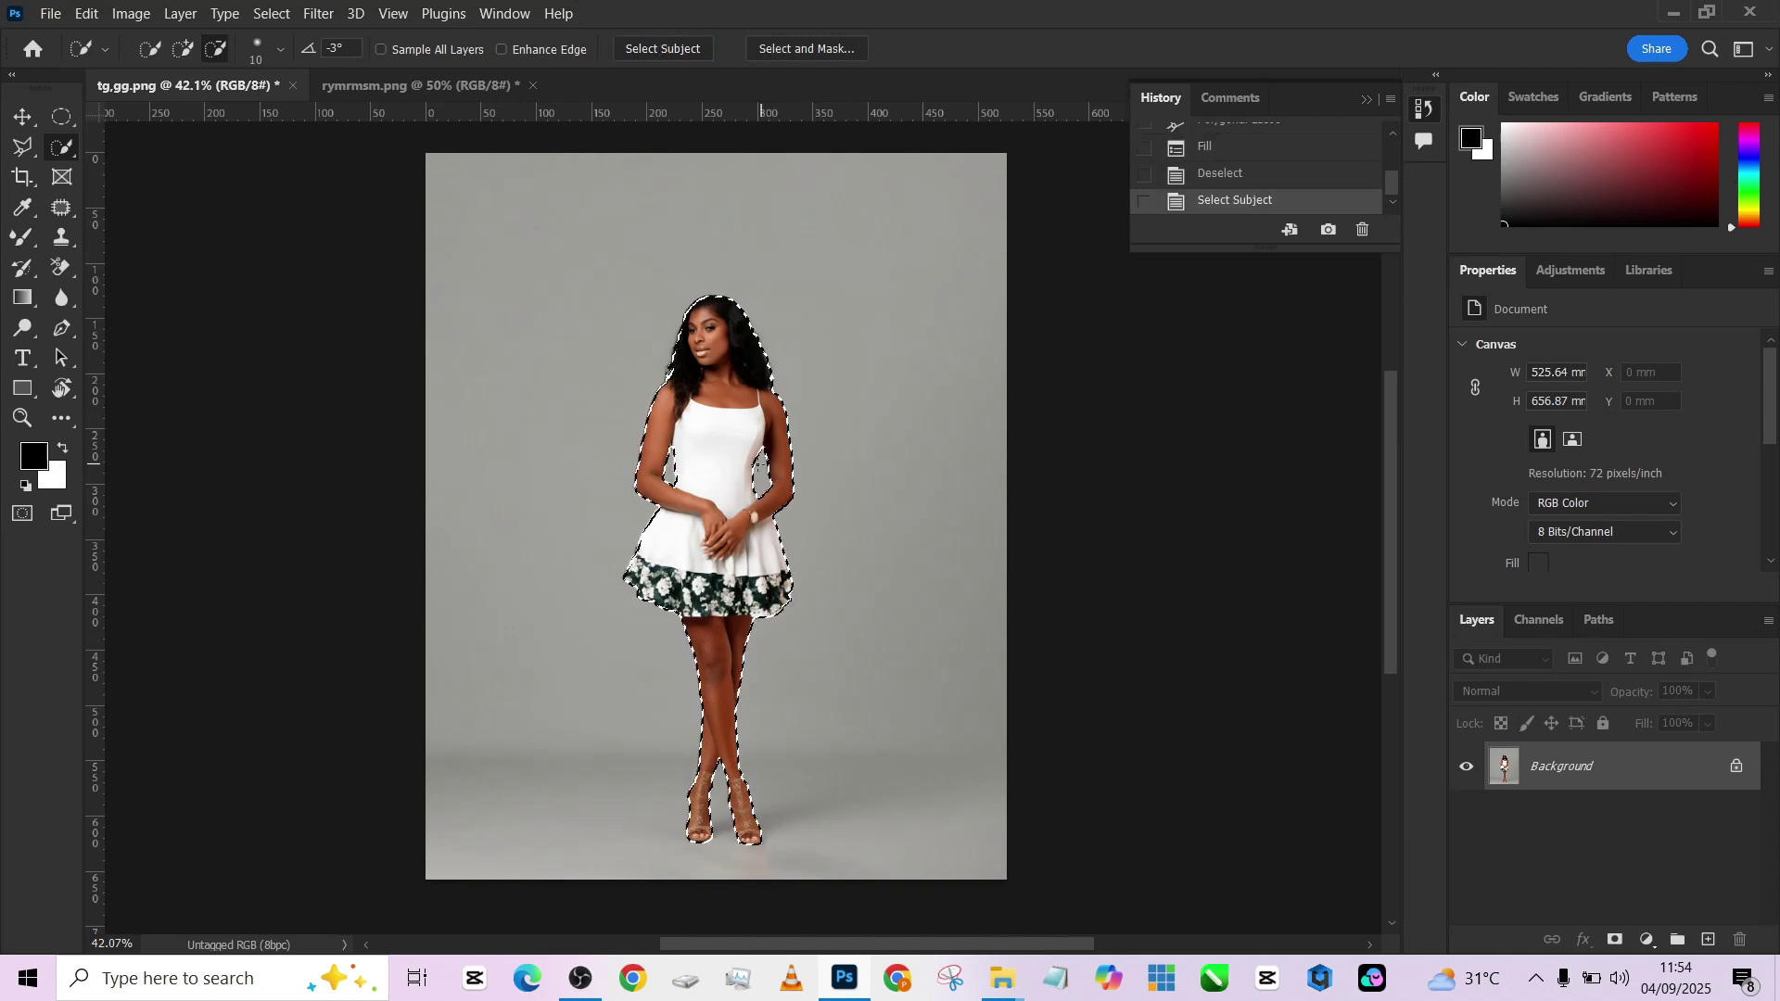
right_click(857, 448)
left_click(858, 497)
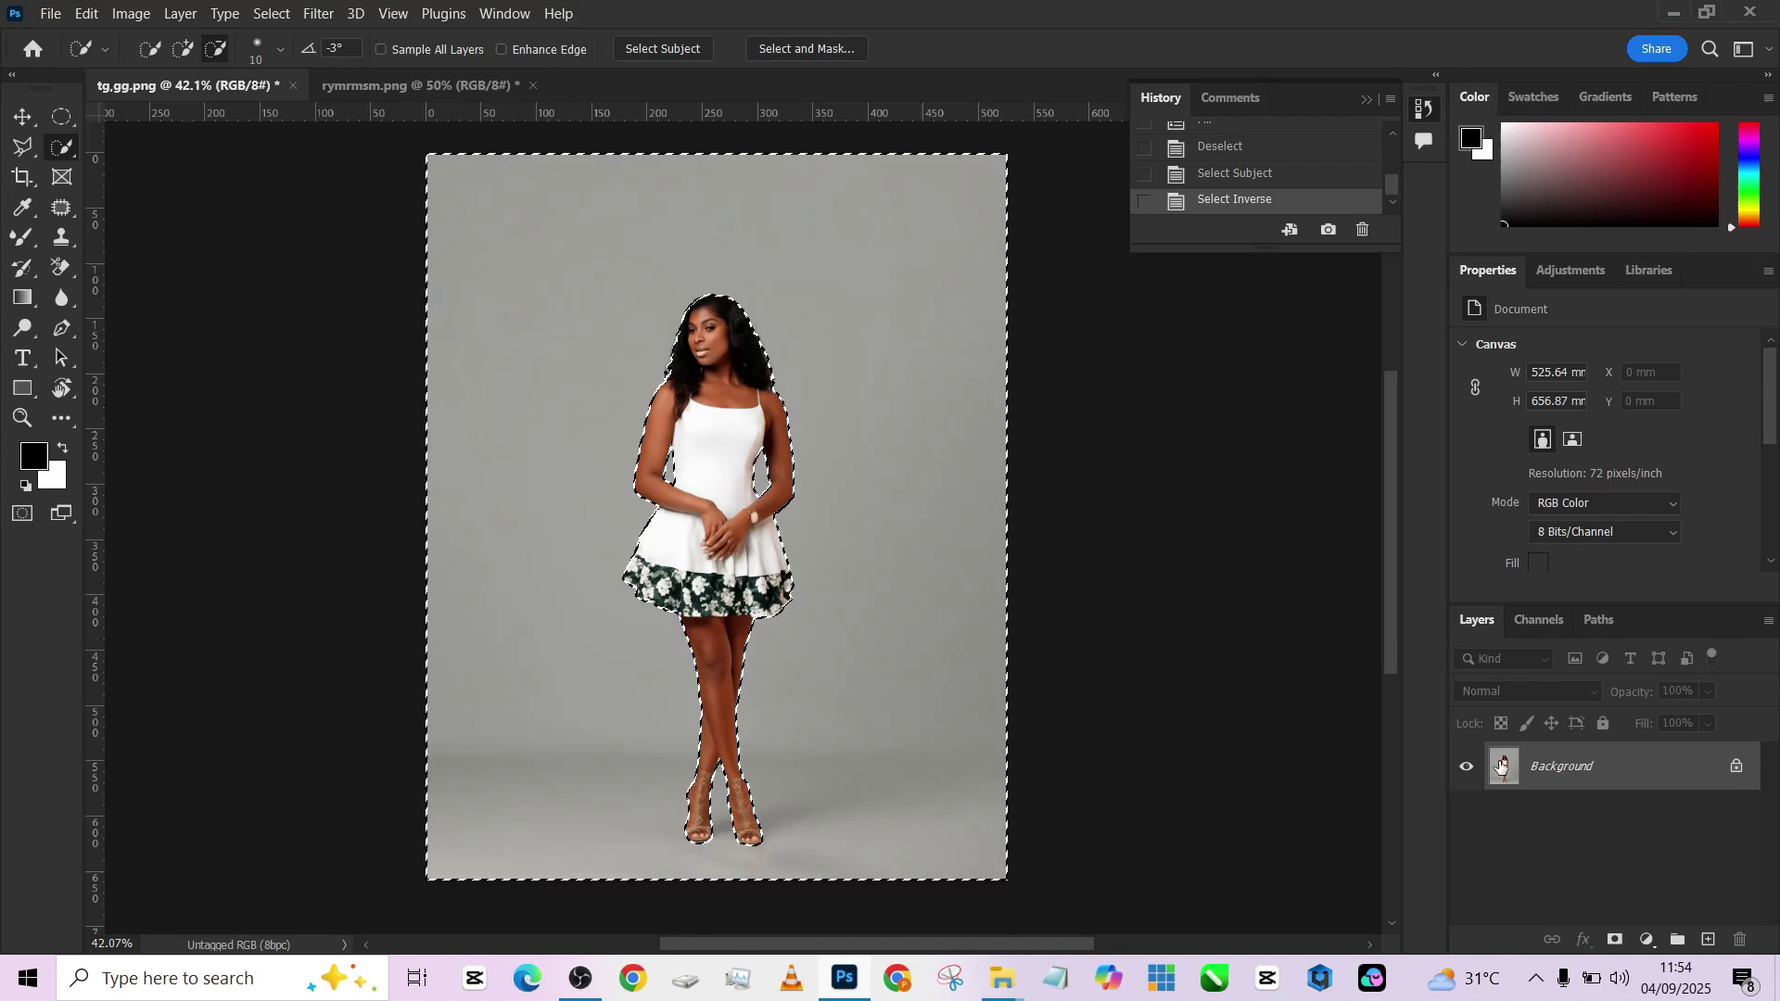
Duplicate the photo layer, cut the backdrop to Layer 1 with Layer Via Cut, and place Background copy above it.
left_click_drag(1673, 793, 1709, 940)
right_click(942, 587)
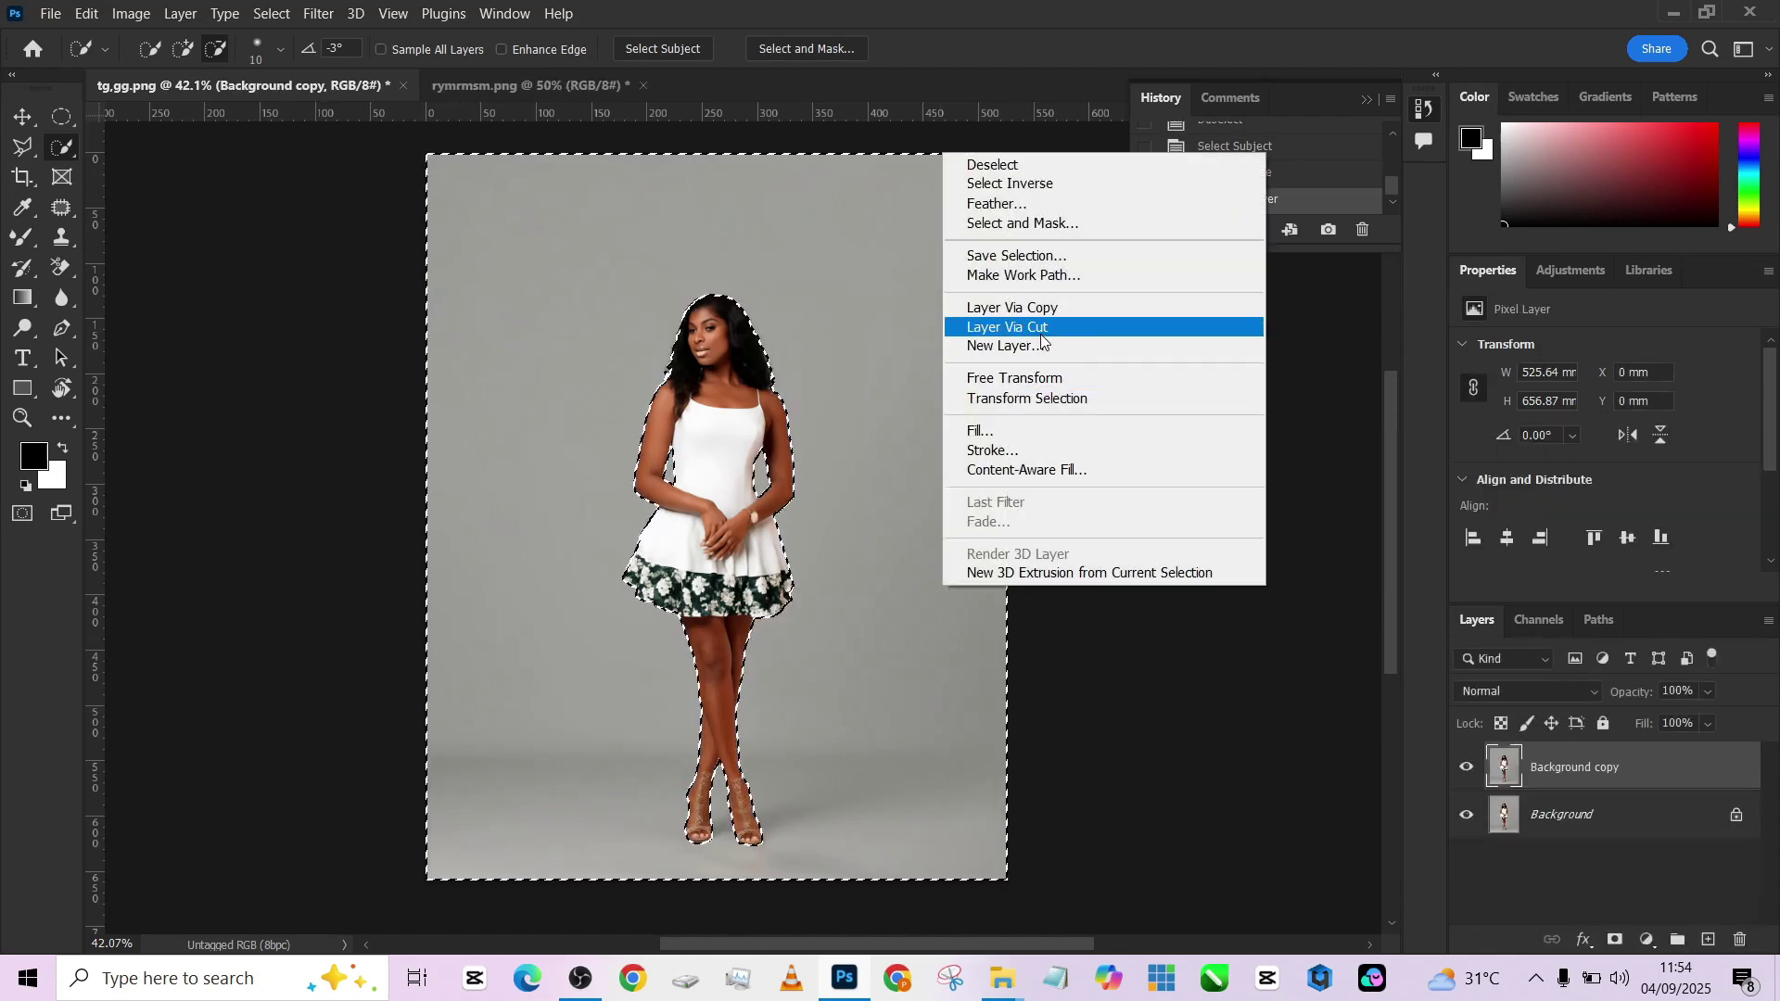
left_click(1040, 333)
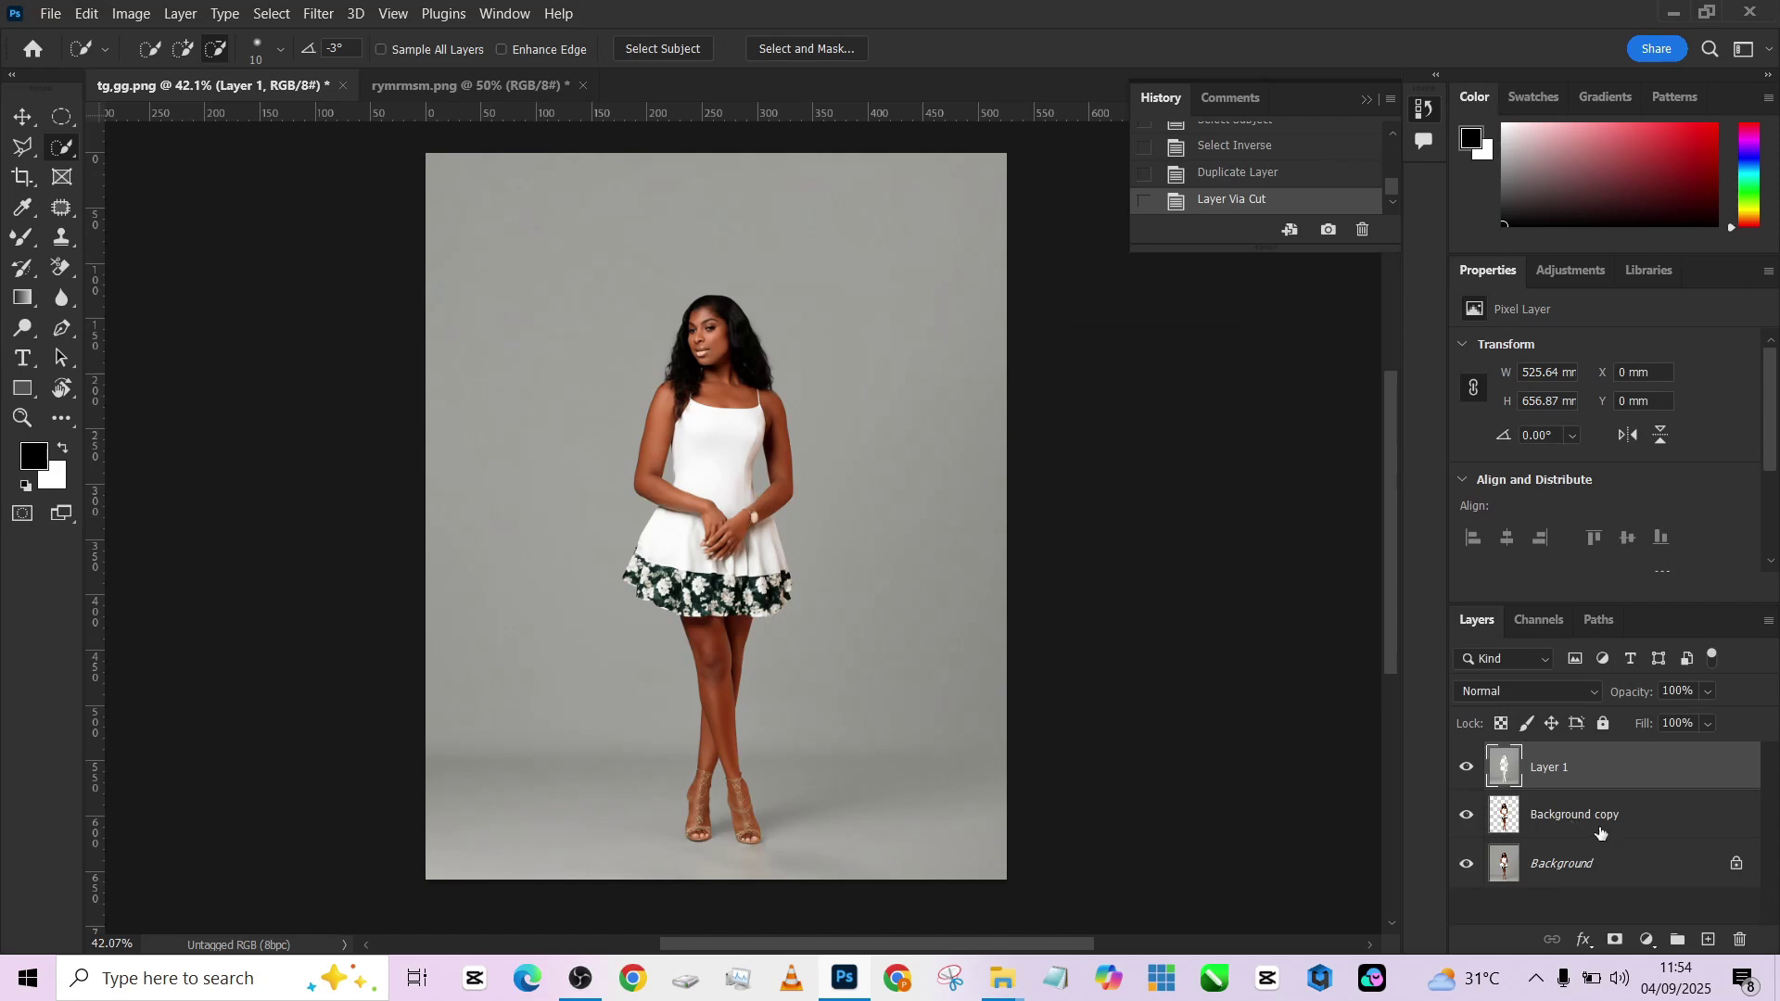
left_click_drag(1603, 832, 1602, 760)
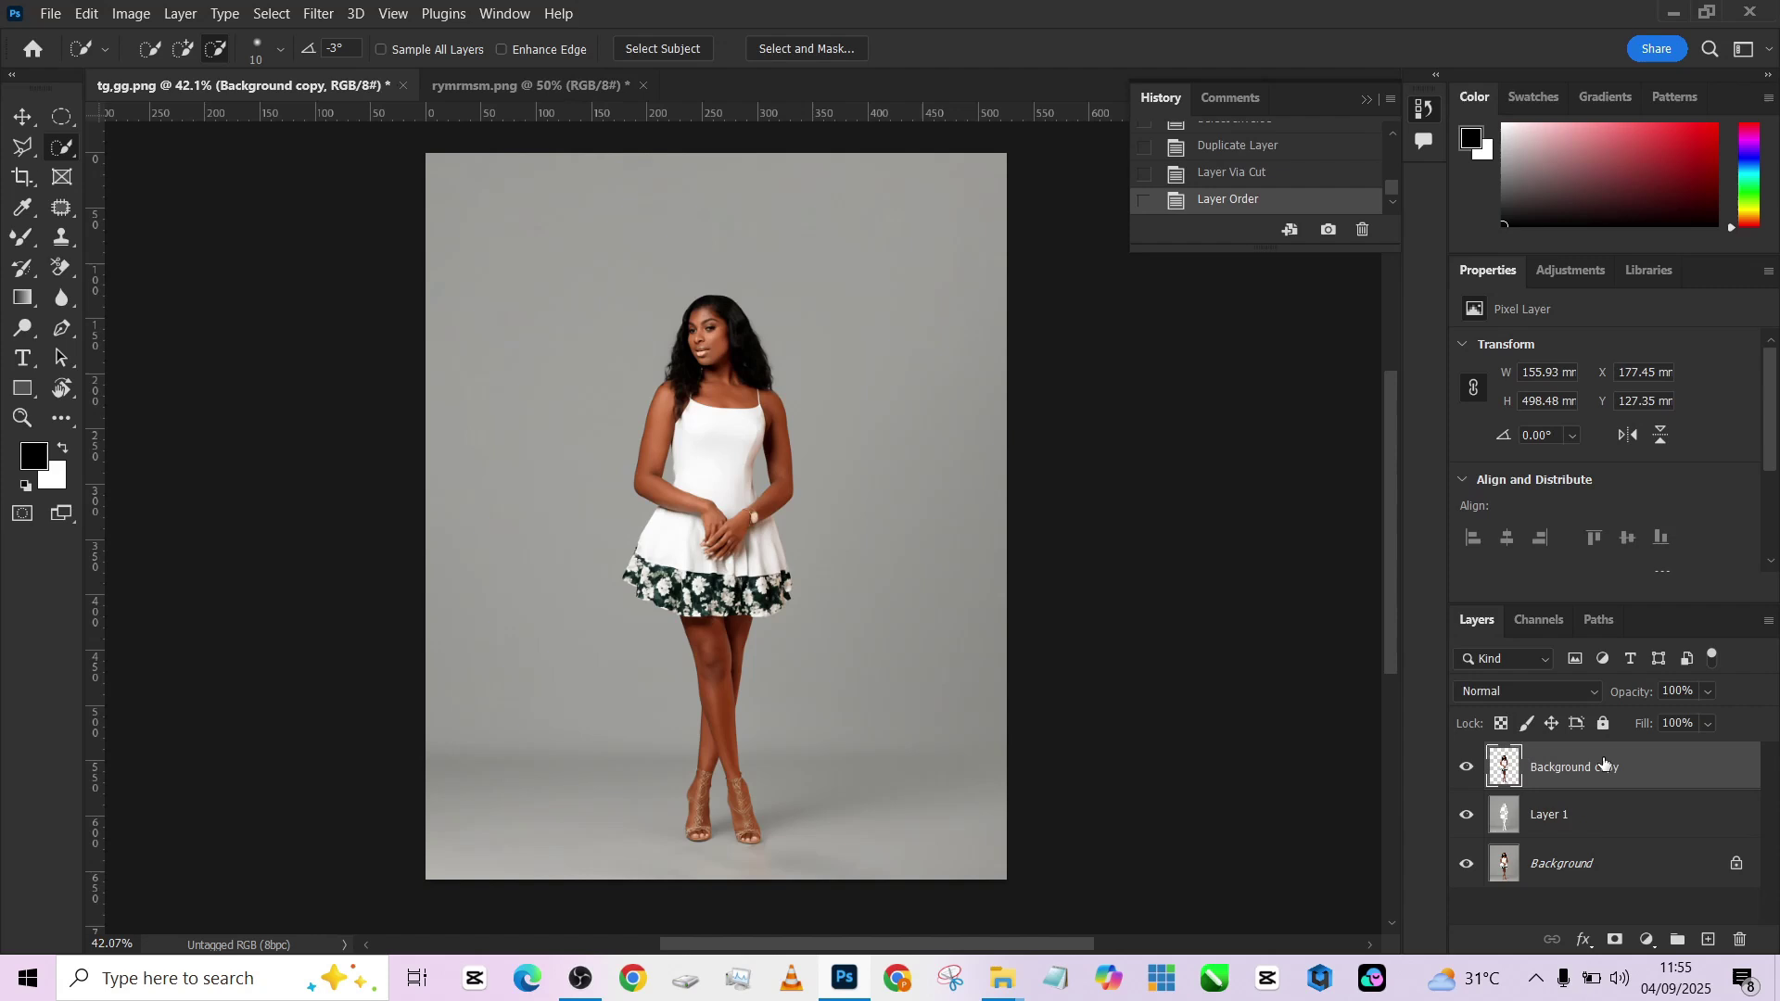
left_click(1602, 823)
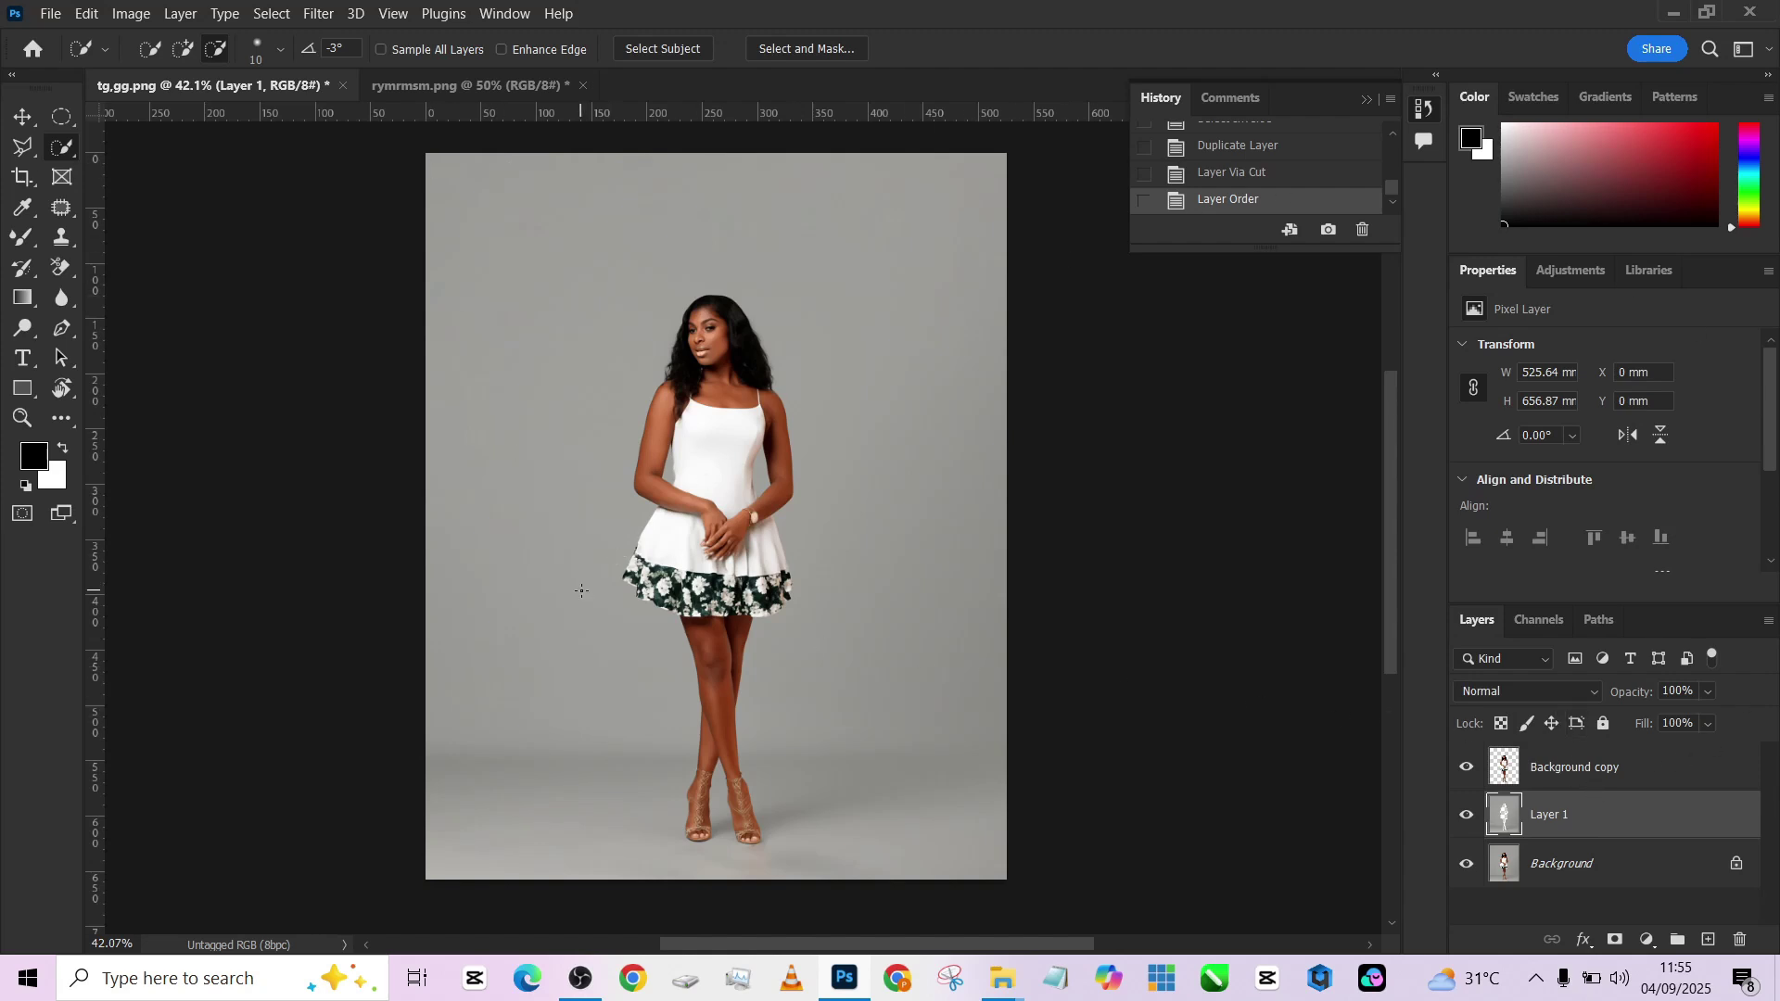
Unlock the room image's Background and move it into the woman's document as Layer 2.
left_click(479, 86)
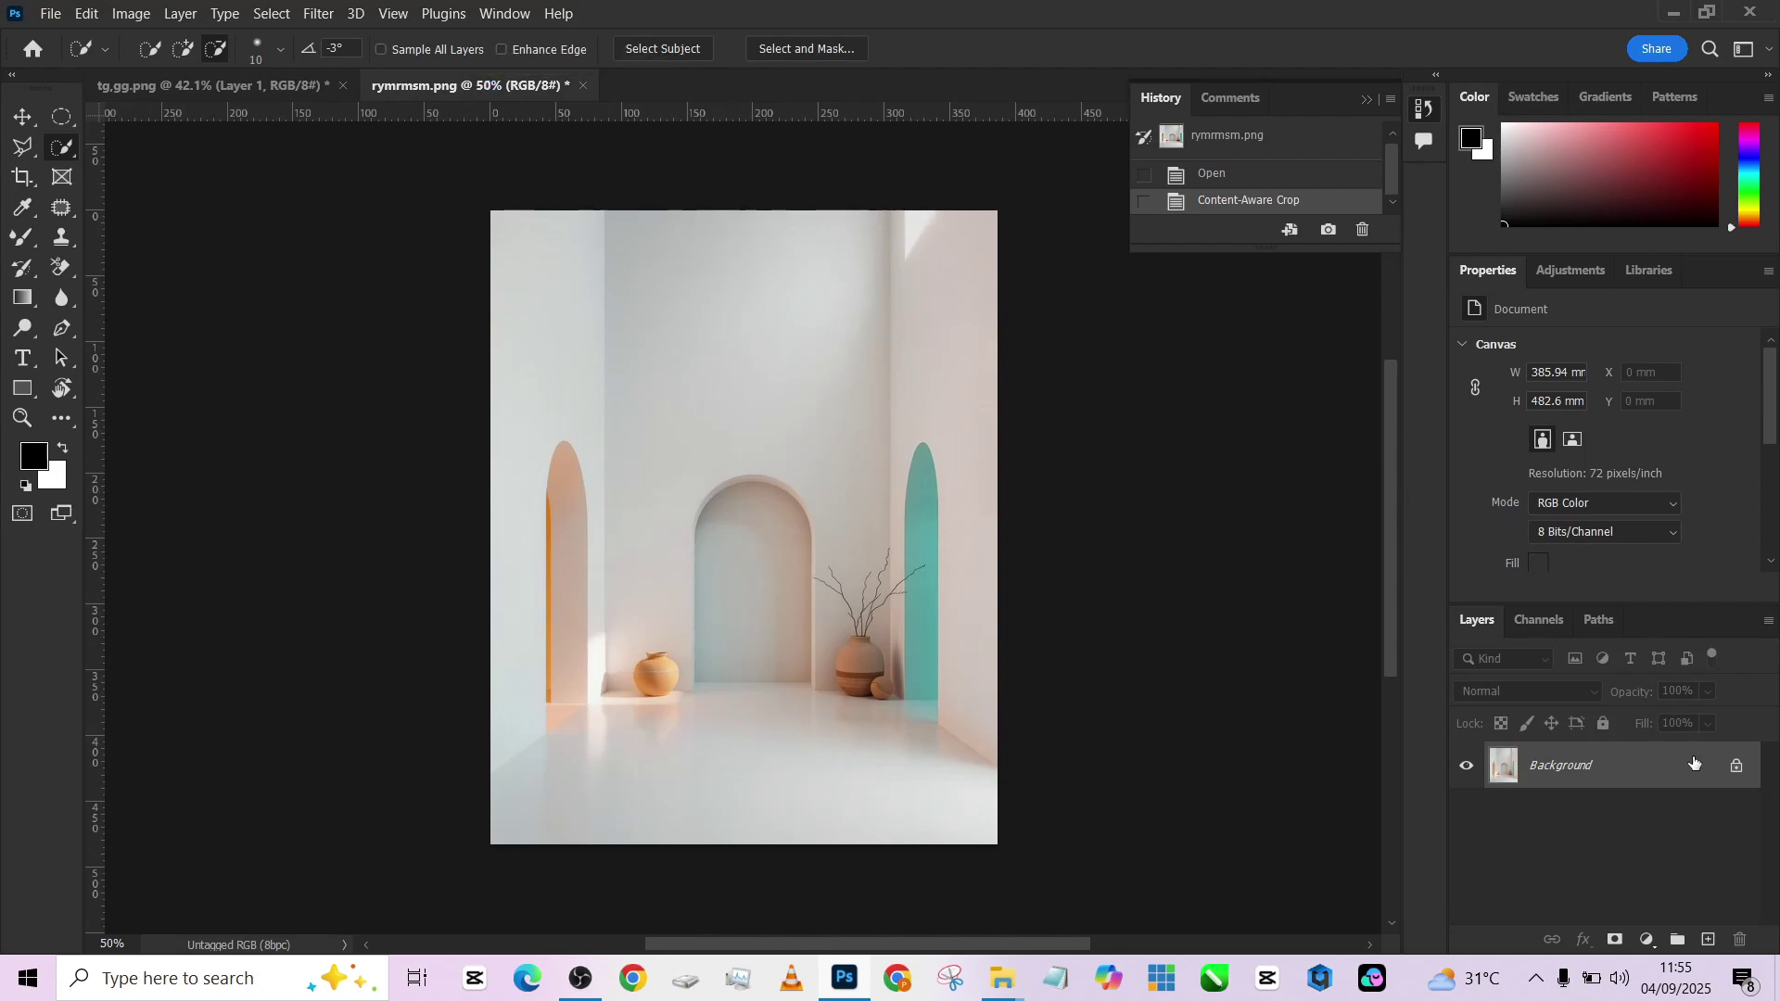
left_click(1737, 768)
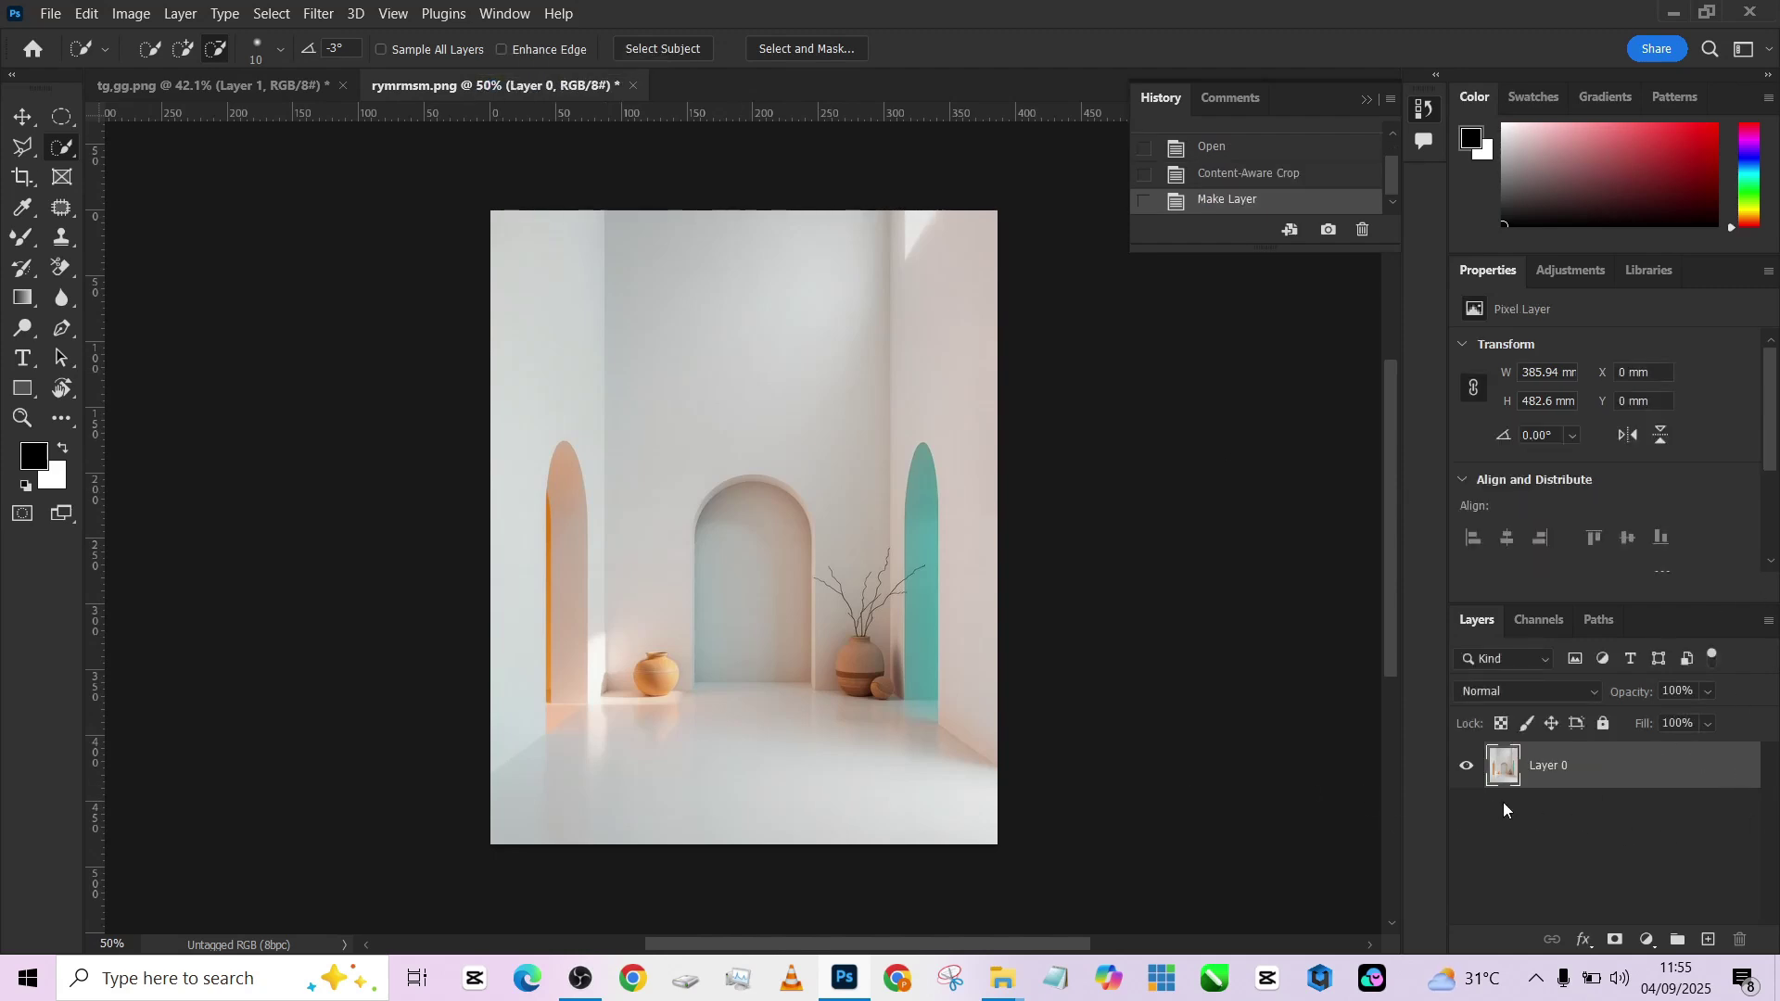
left_click(23, 116)
left_click_drag(789, 484, 674, 484)
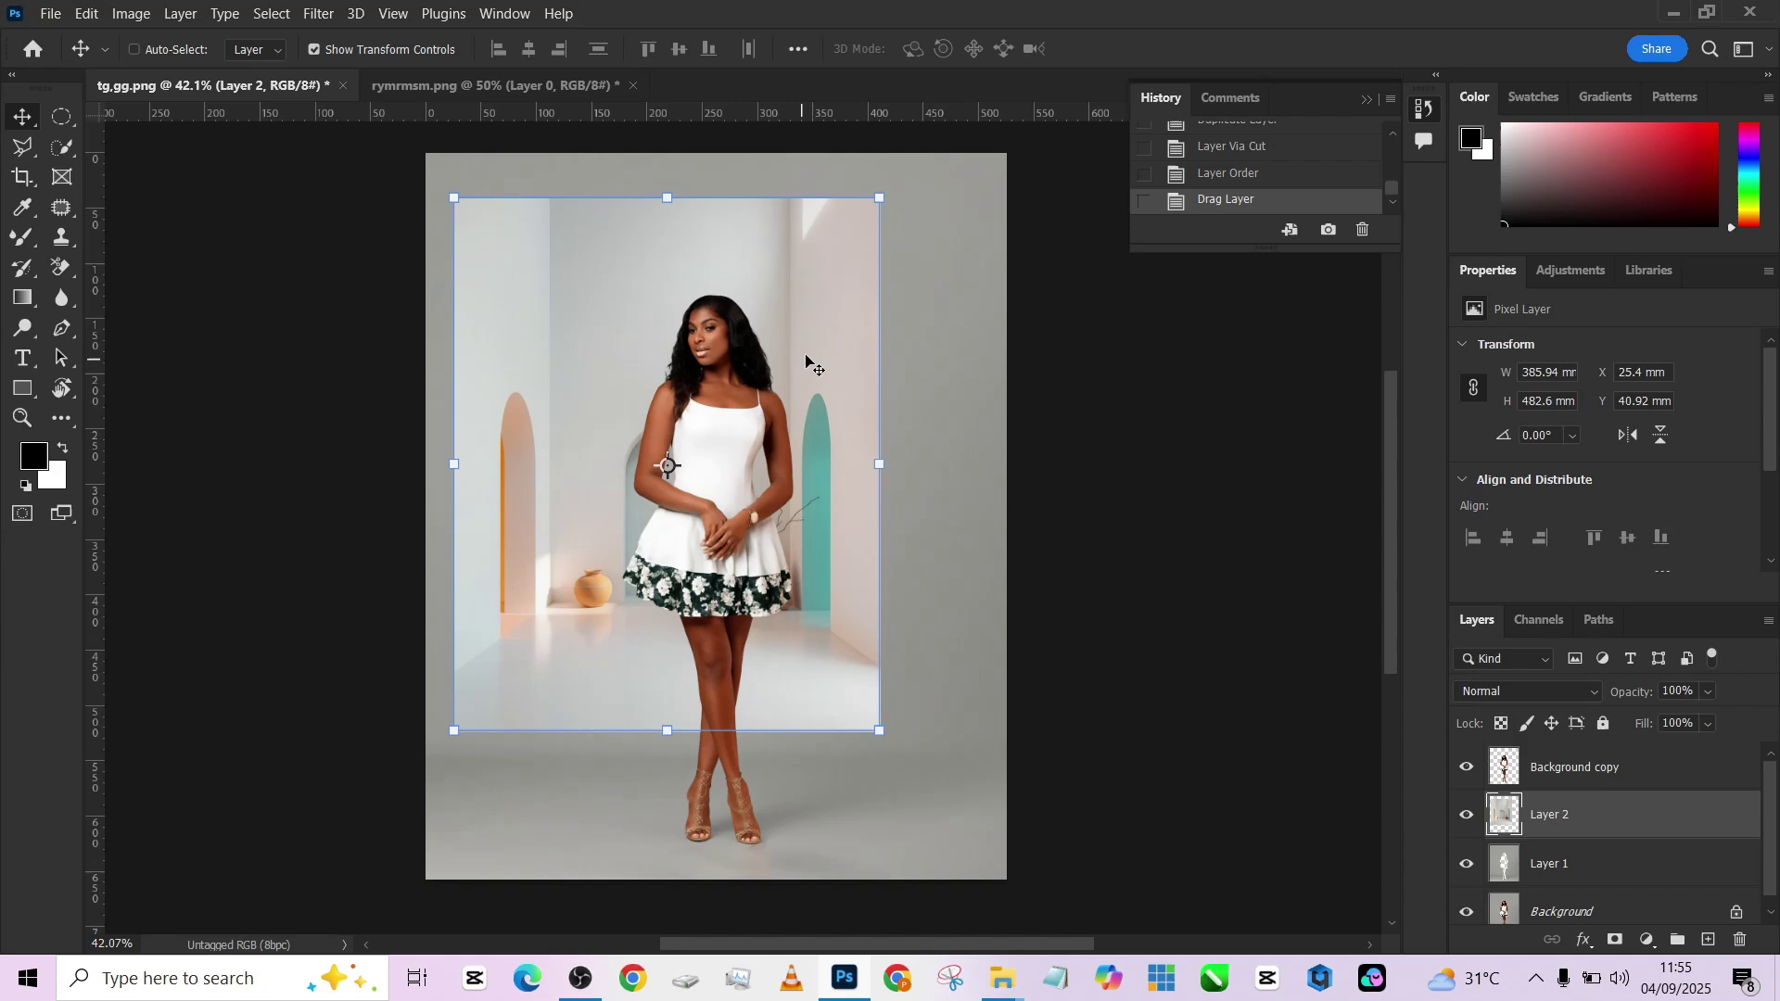
left_click_drag(806, 361, 860, 367)
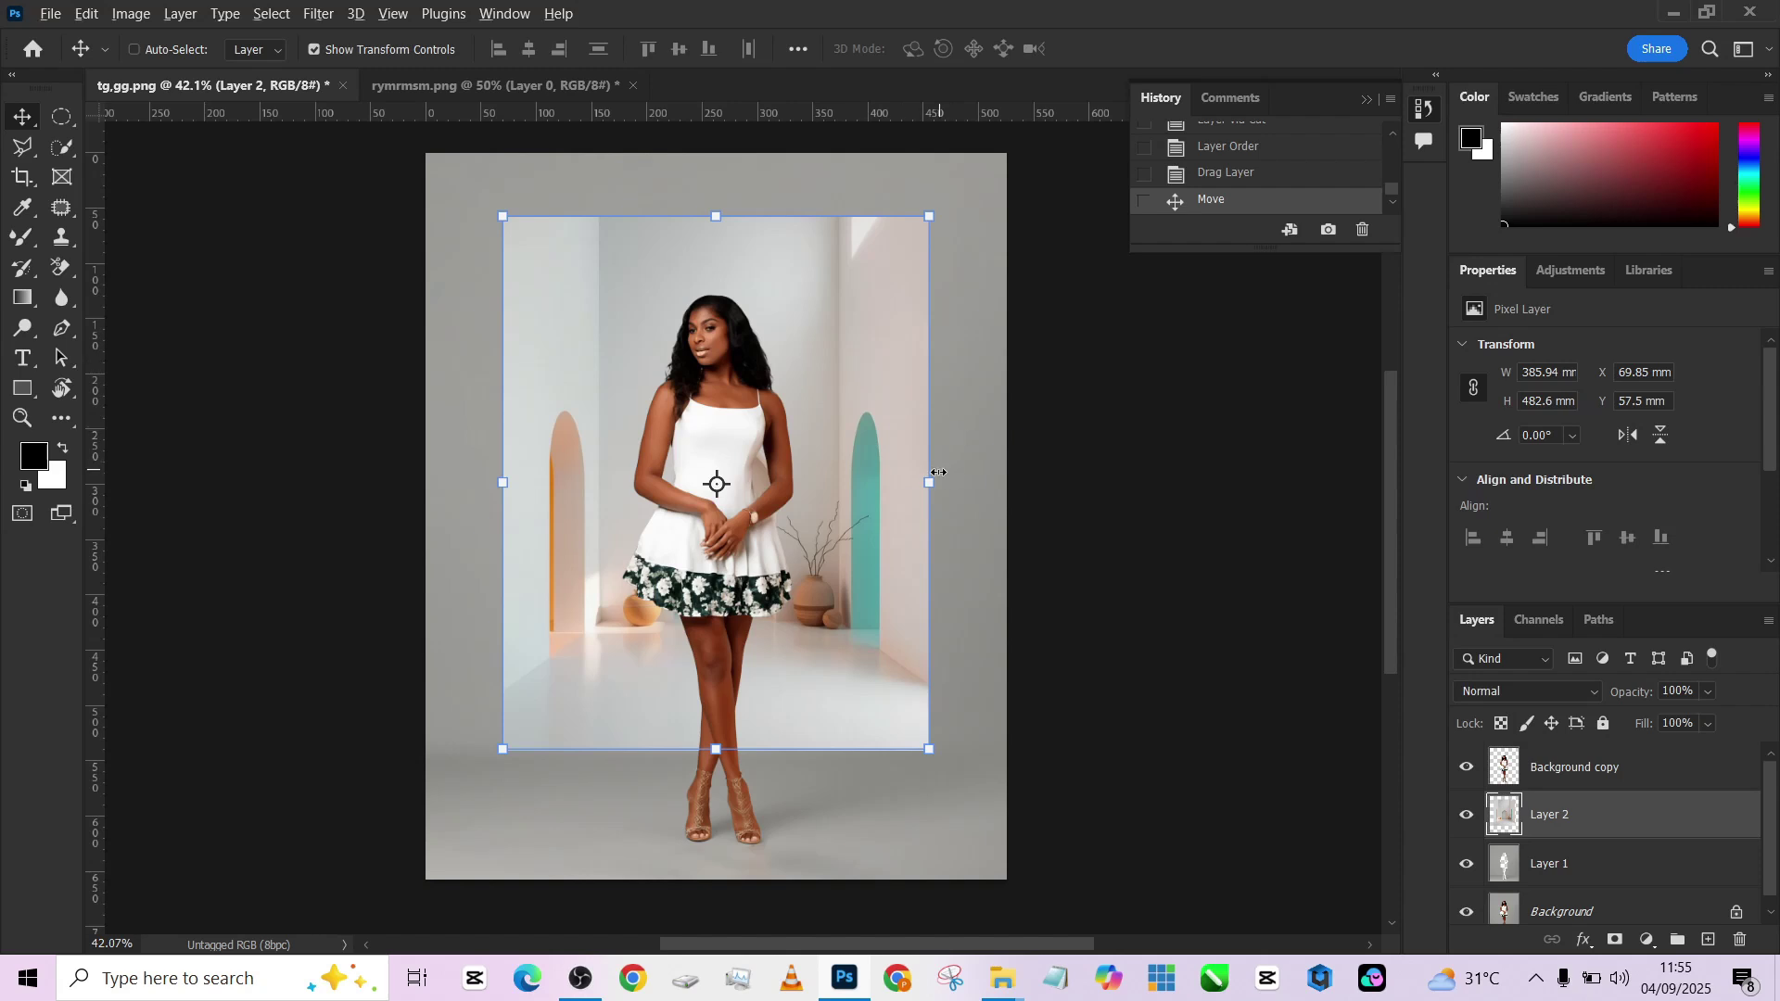
Scale the room layer to 163.85% and position it to fill the canvas.
left_click_drag(929, 482, 888, 517)
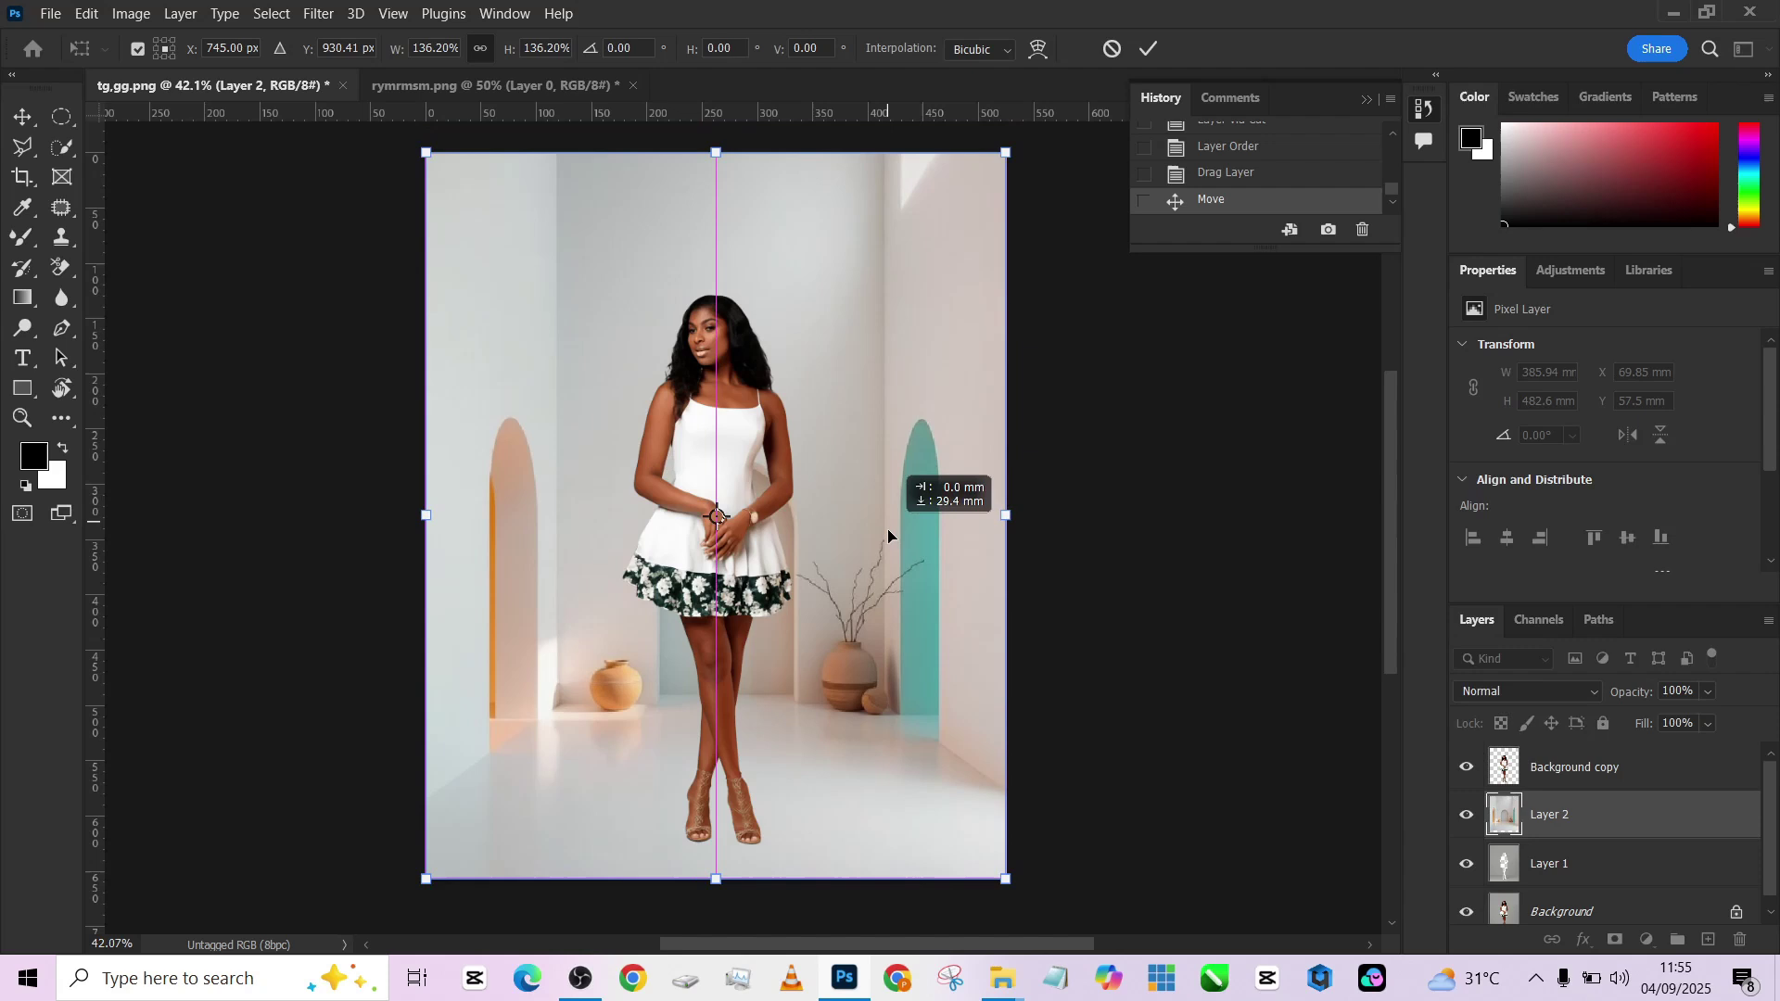
left_click_drag(888, 536, 888, 536)
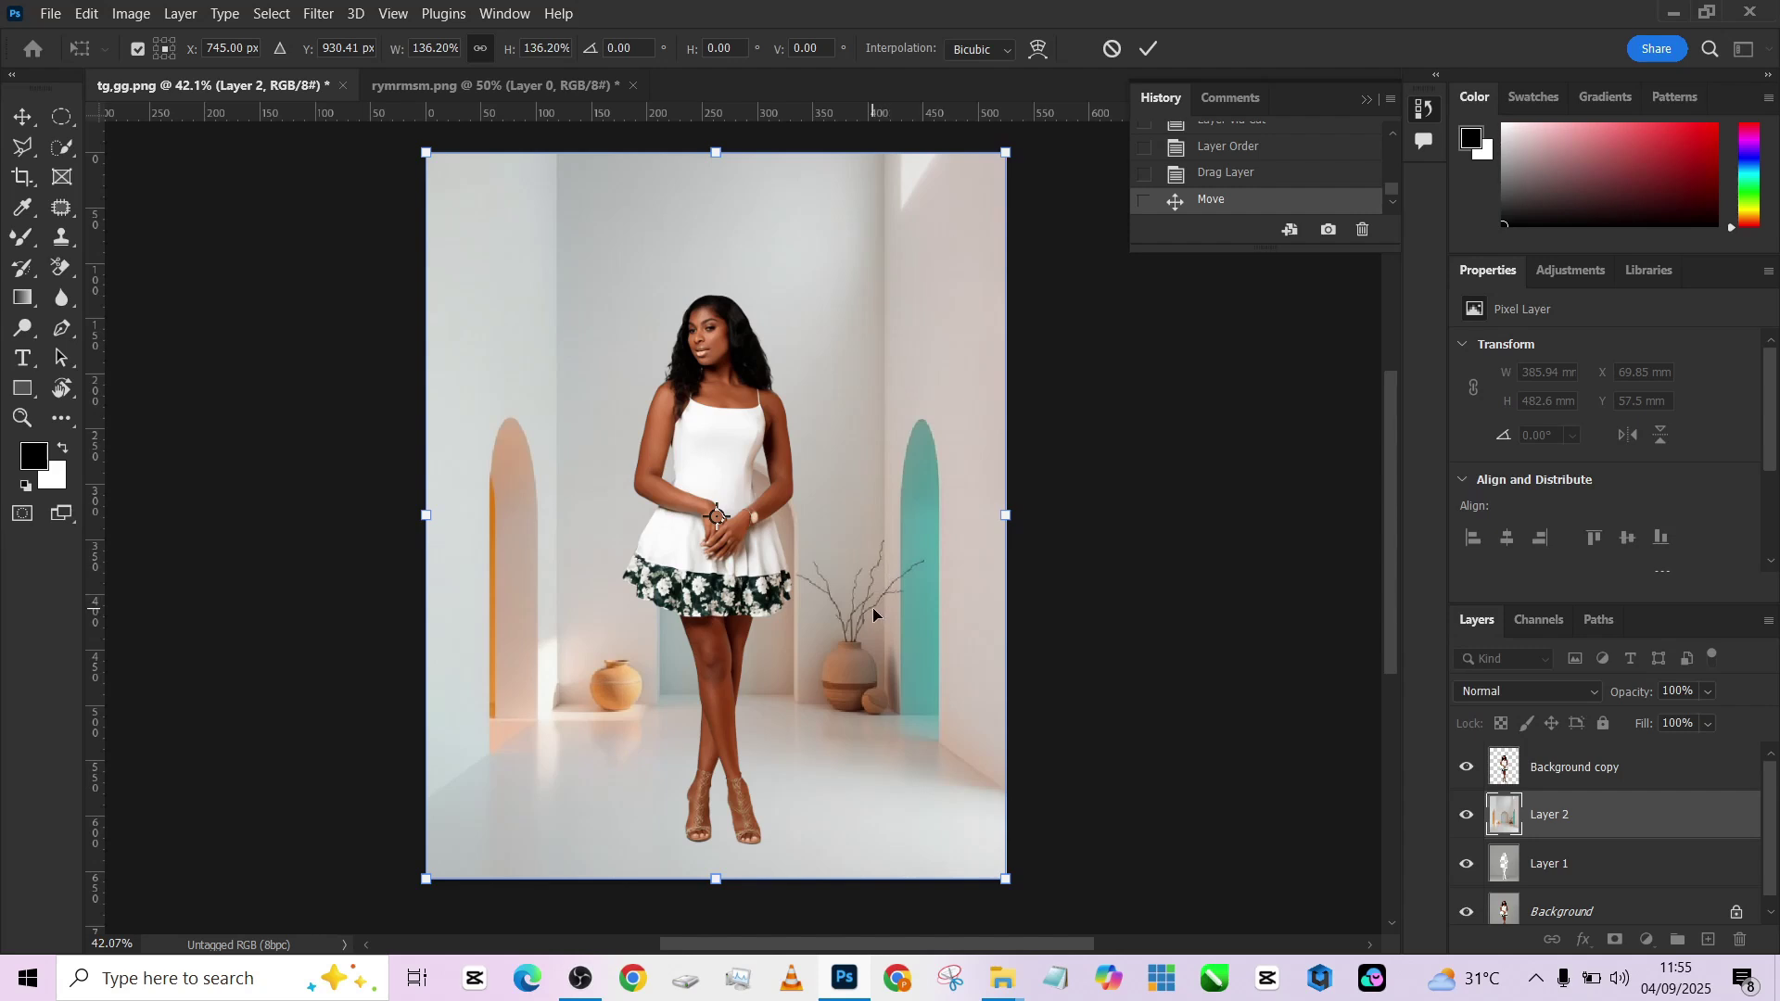
left_click_drag(871, 607, 875, 572)
left_click_drag(1009, 487, 1059, 496)
left_click_drag(912, 517, 869, 513)
mouse_move(1043, 474)
left_mouse_down()
mouse_move(1069, 480)
mouse_move(1025, 478)
left_mouse_up()
mouse_move(894, 626)
left_mouse_down()
mouse_move(898, 560)
mouse_move(895, 631)
left_mouse_up()
left_click(710, 375, "alt")
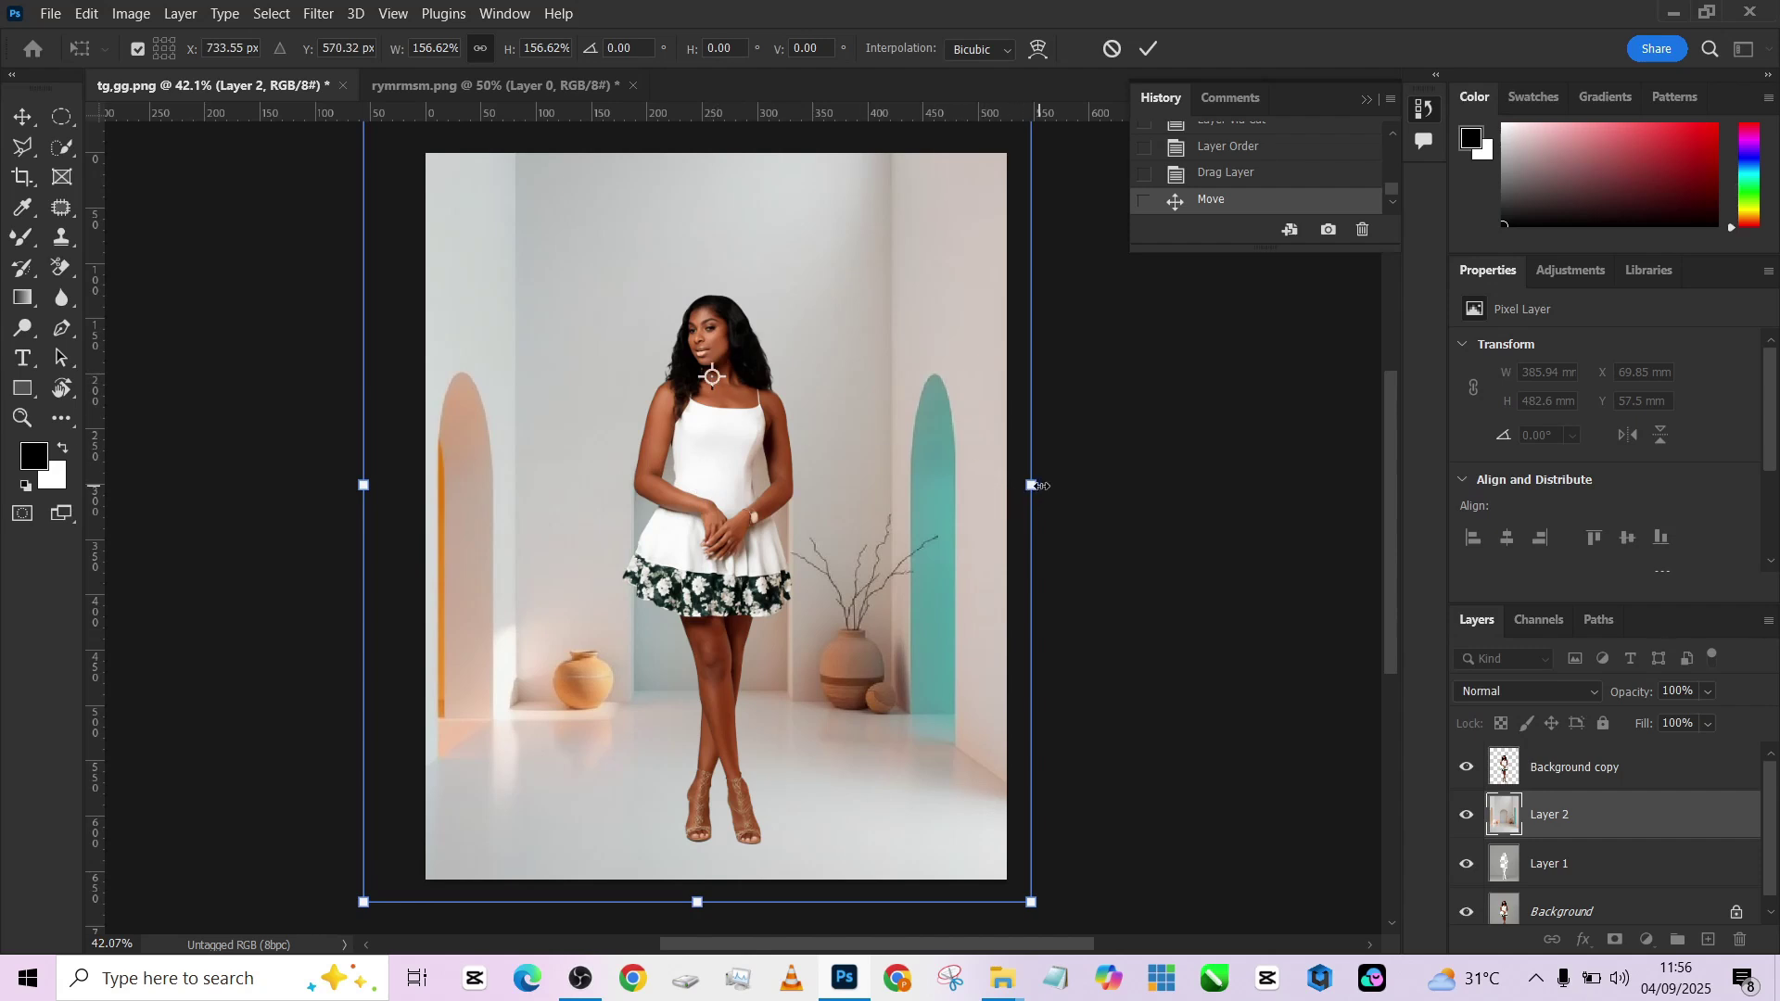
left_click_drag(1042, 486, 1057, 487)
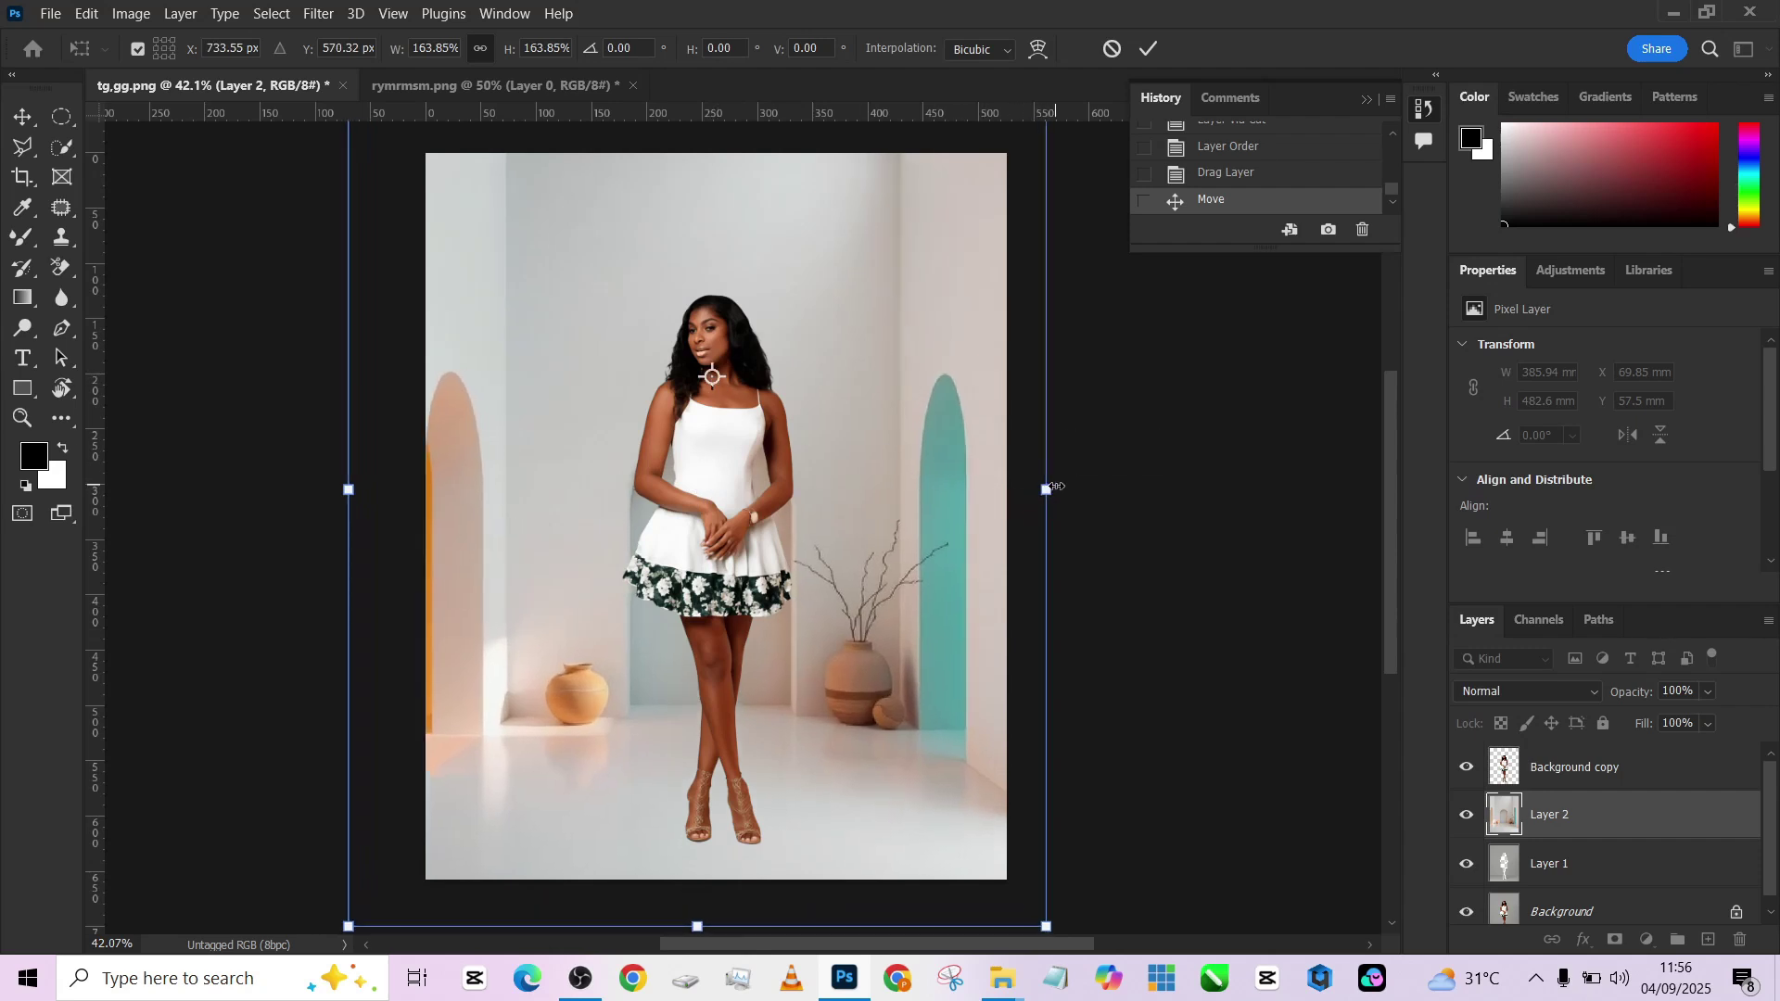
key("Return")
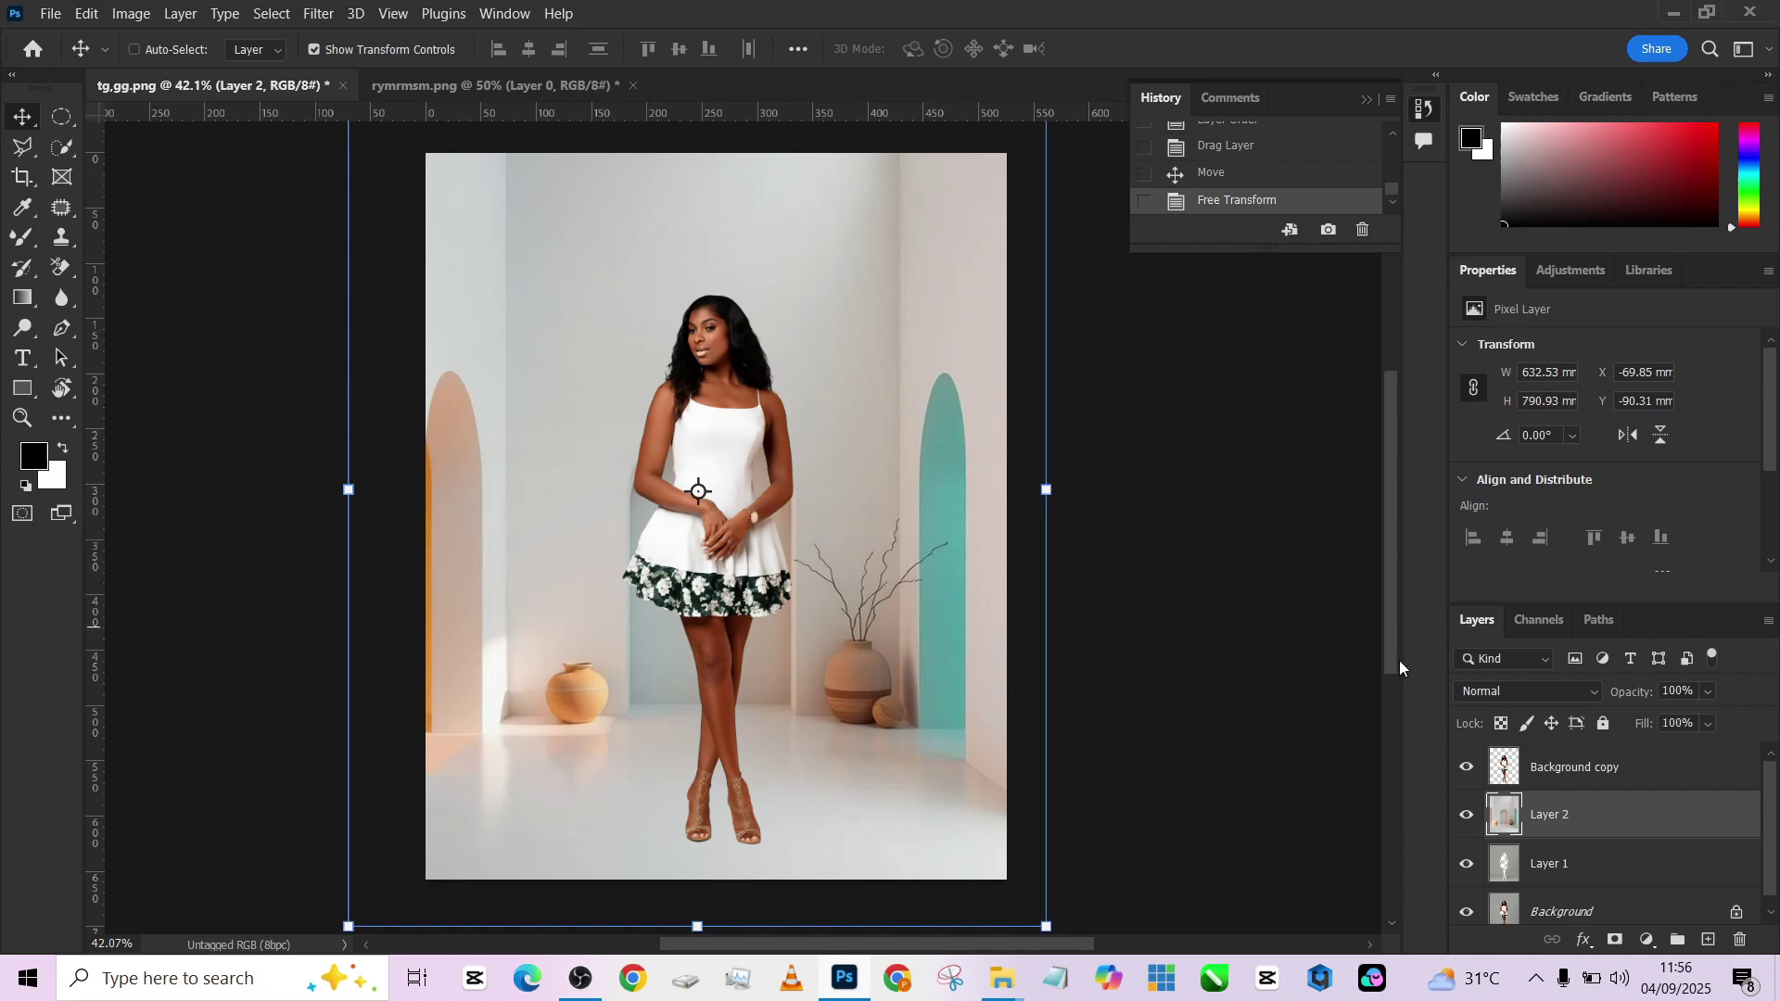
Set Layer 2 to Overlay and toggle Layer 1's visibility to compare.
left_click(1504, 695)
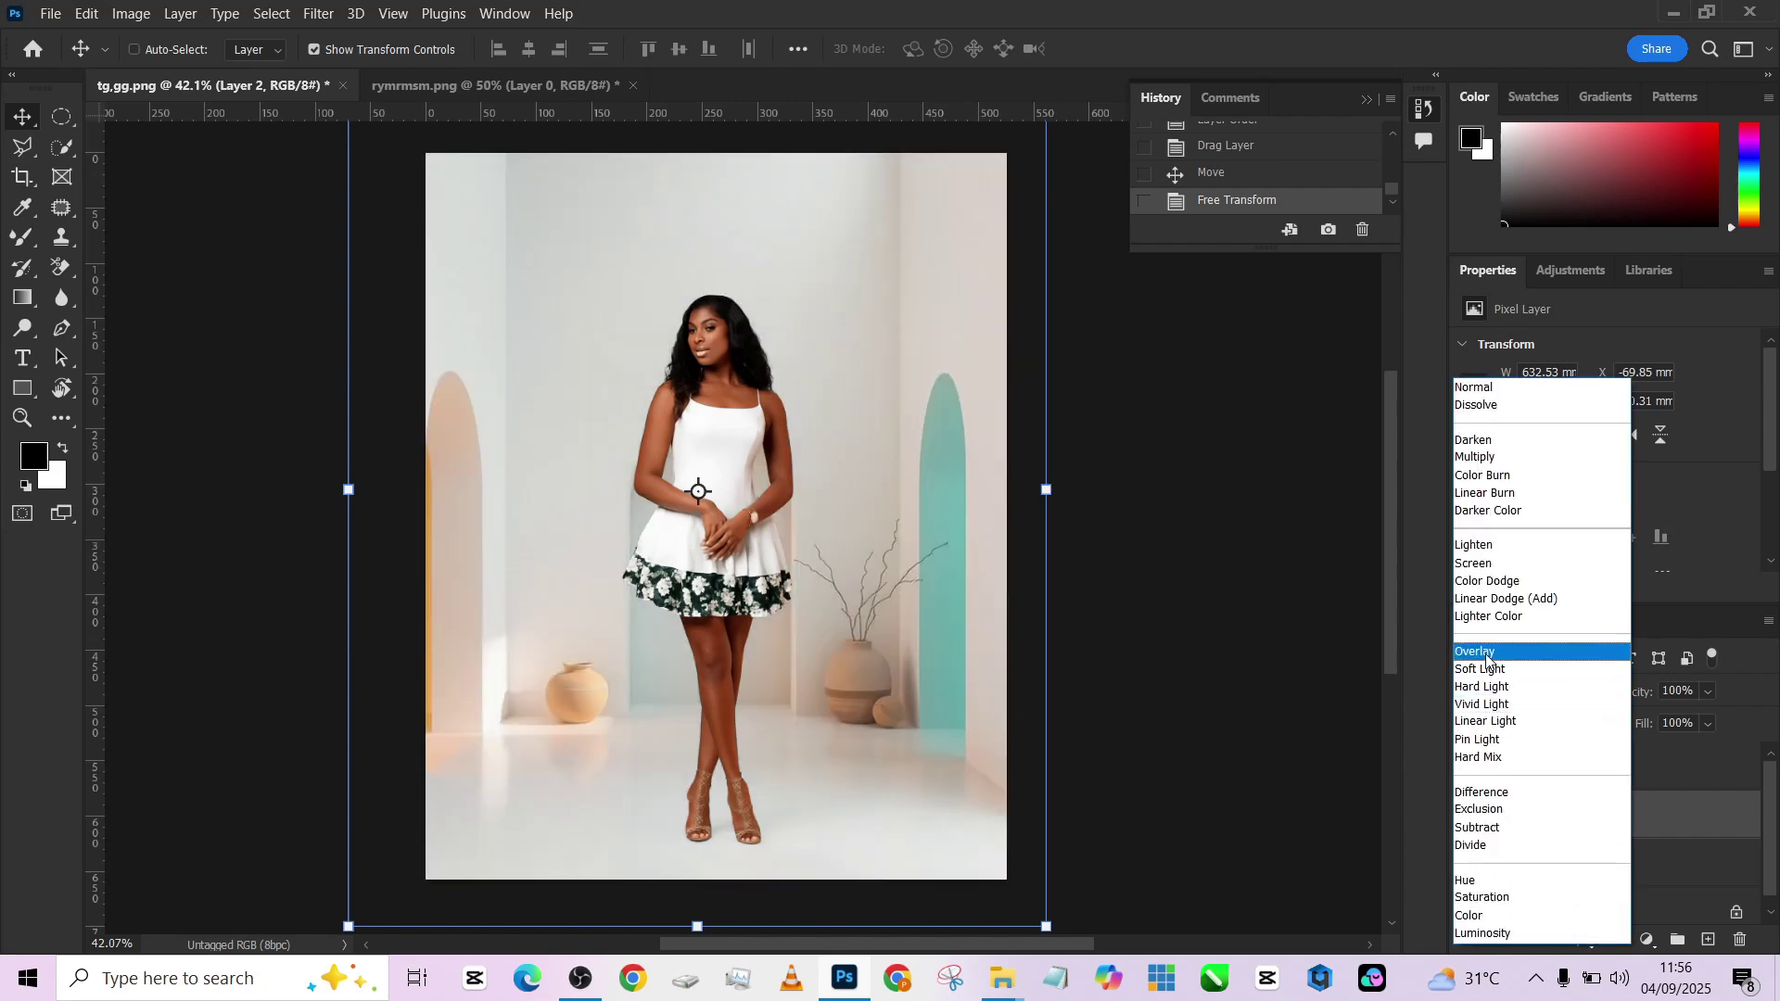
left_click(1486, 653)
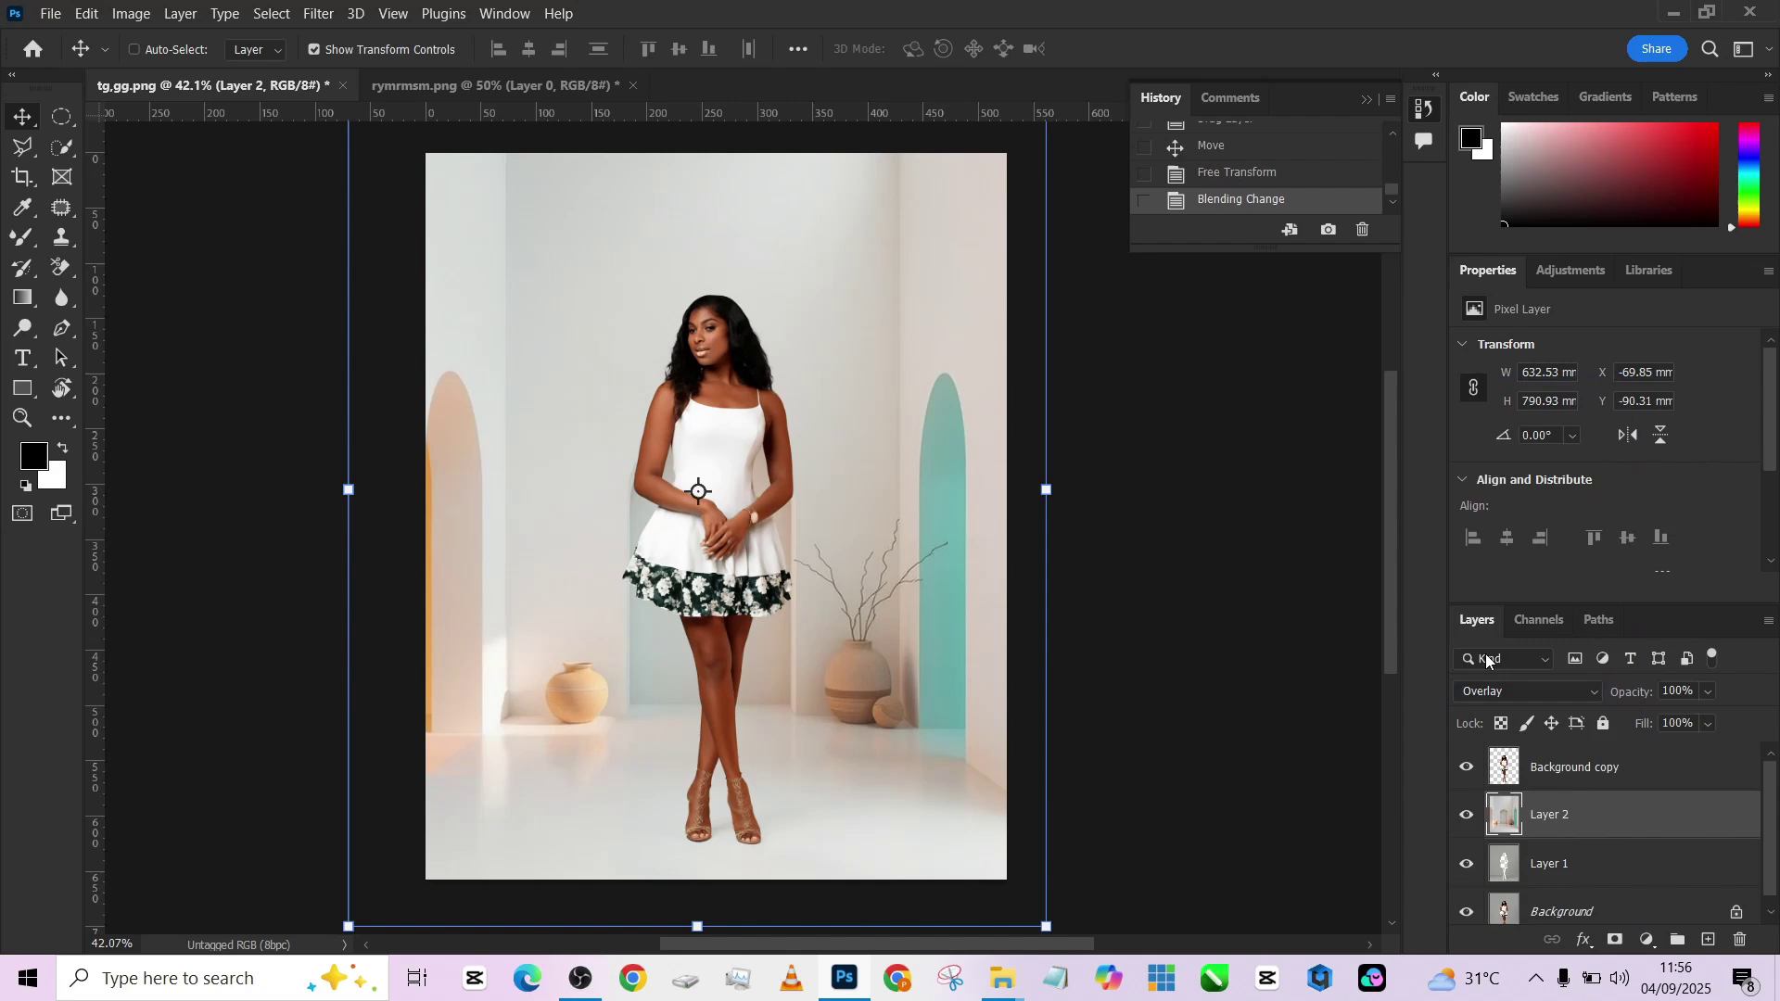
left_click(1488, 871)
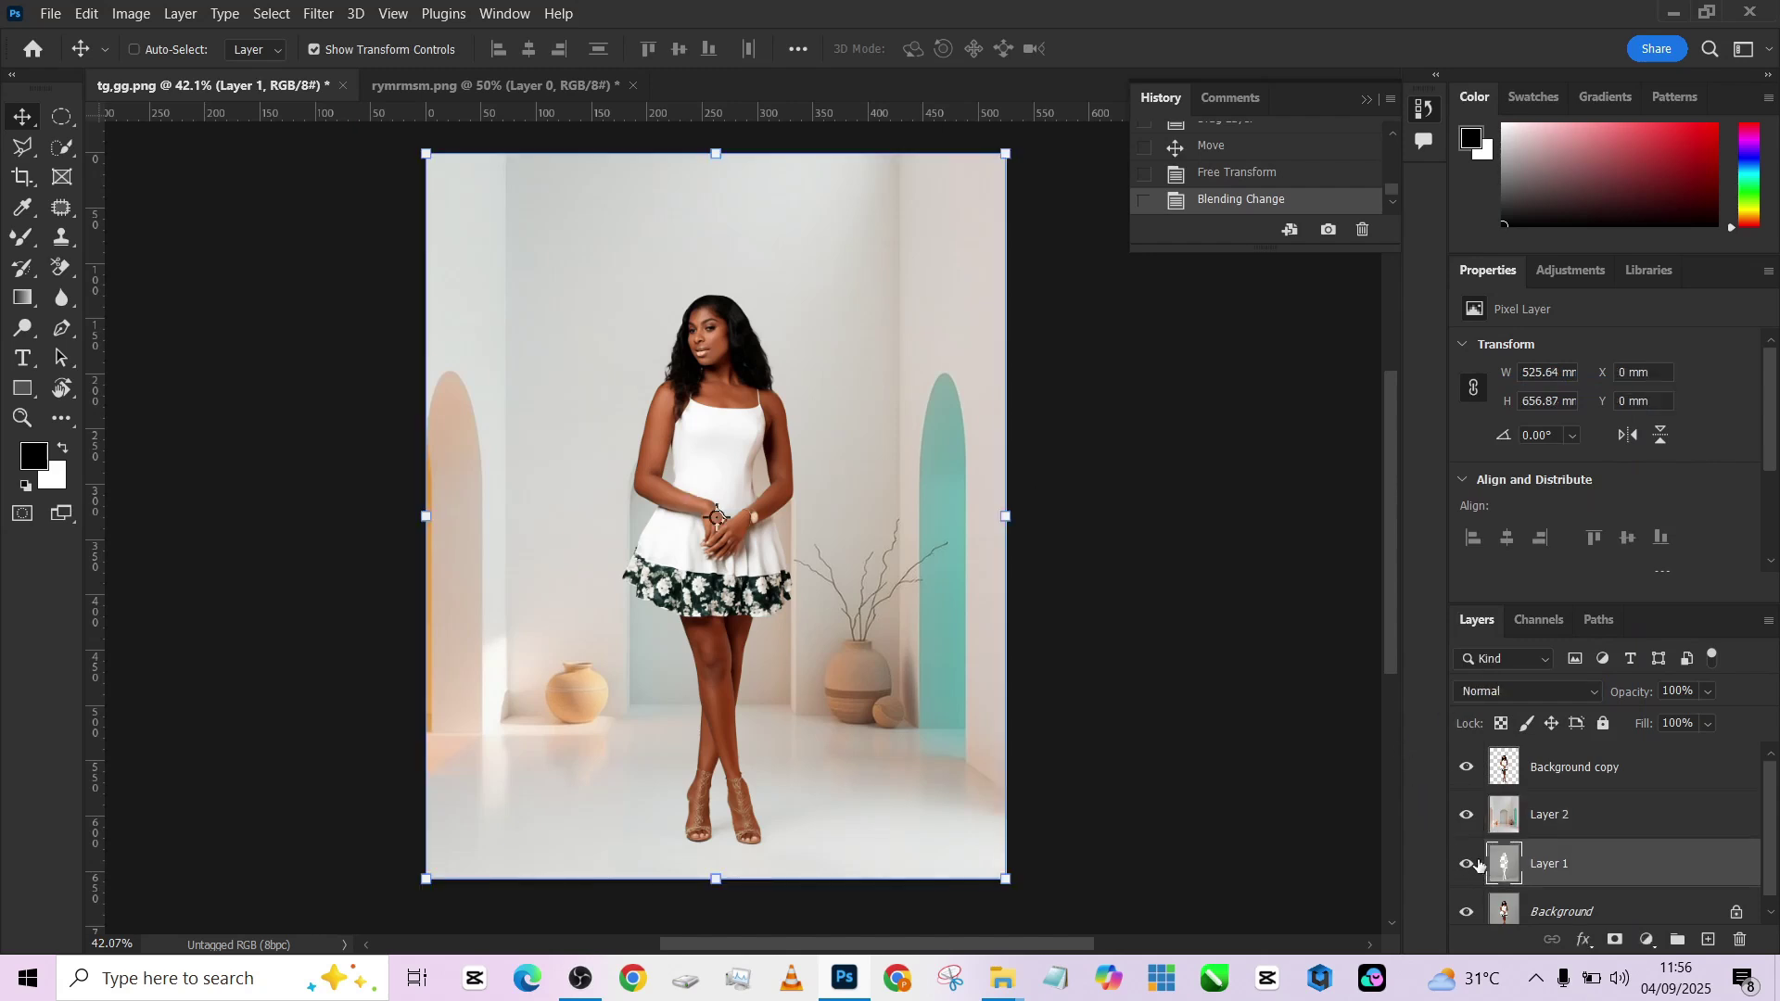
left_click(1468, 866)
left_click(1469, 867)
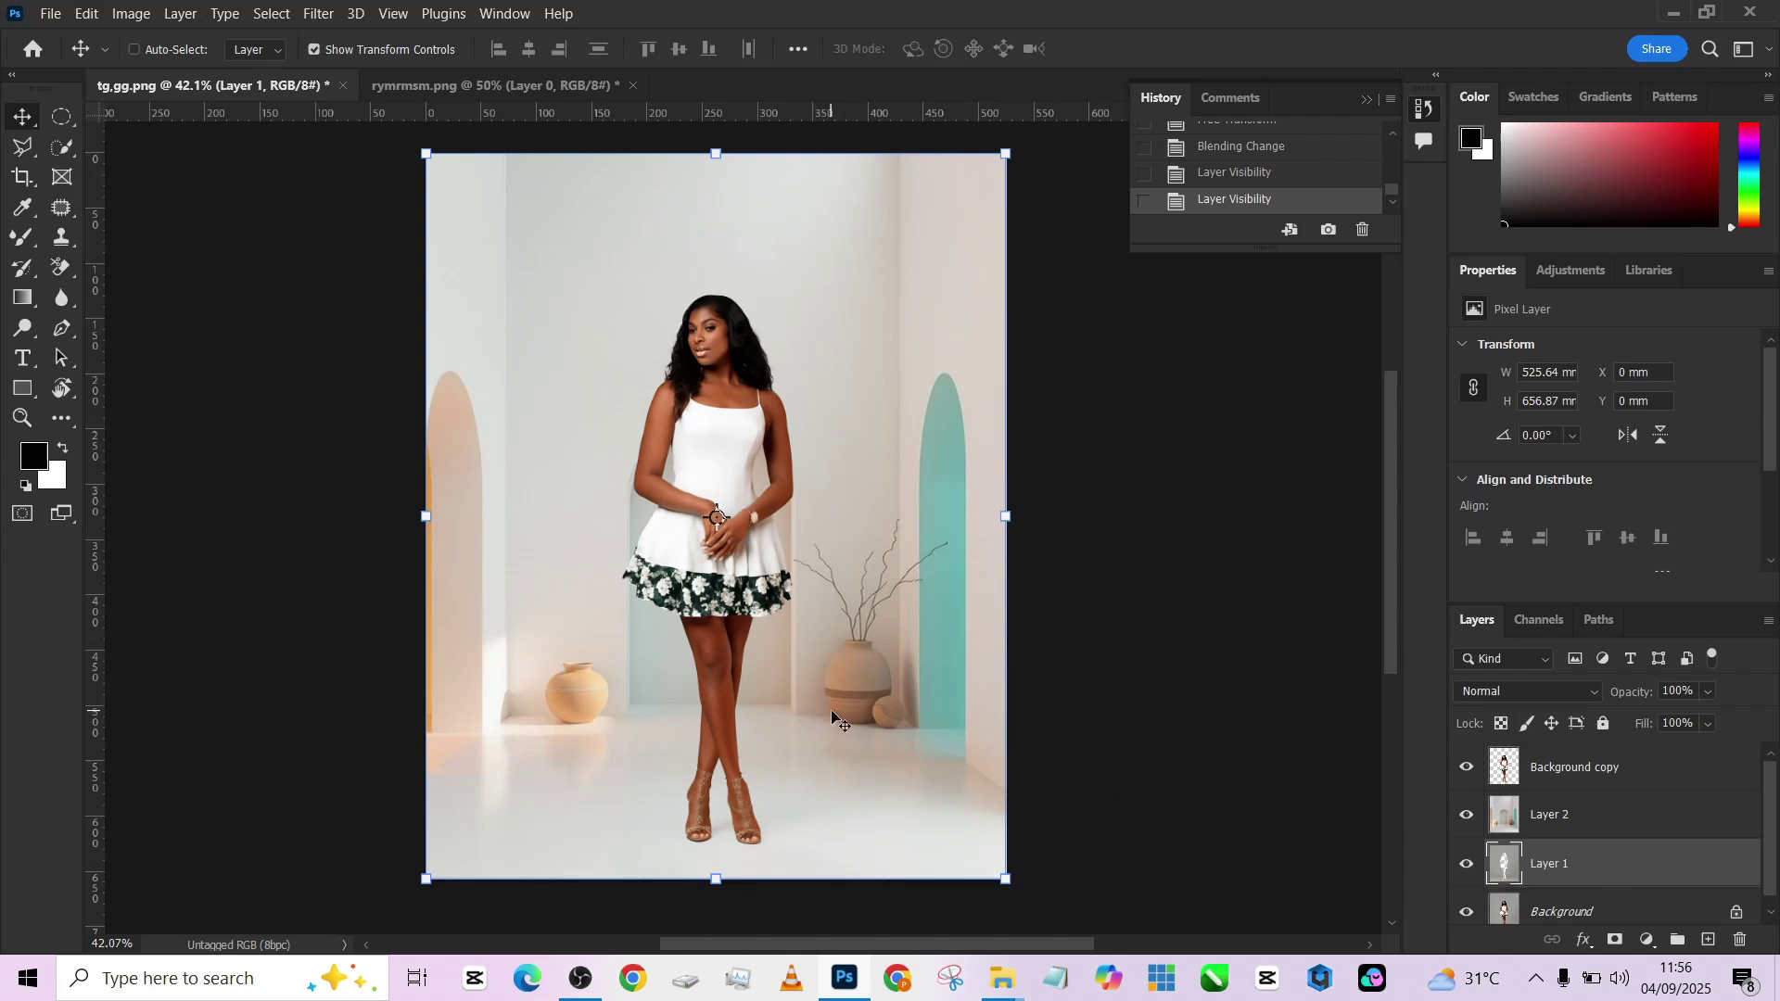
Zoom in on the vase at lower left, then zoom back out to inspect the blend.
left_click_drag(480, 720, 727, 763)
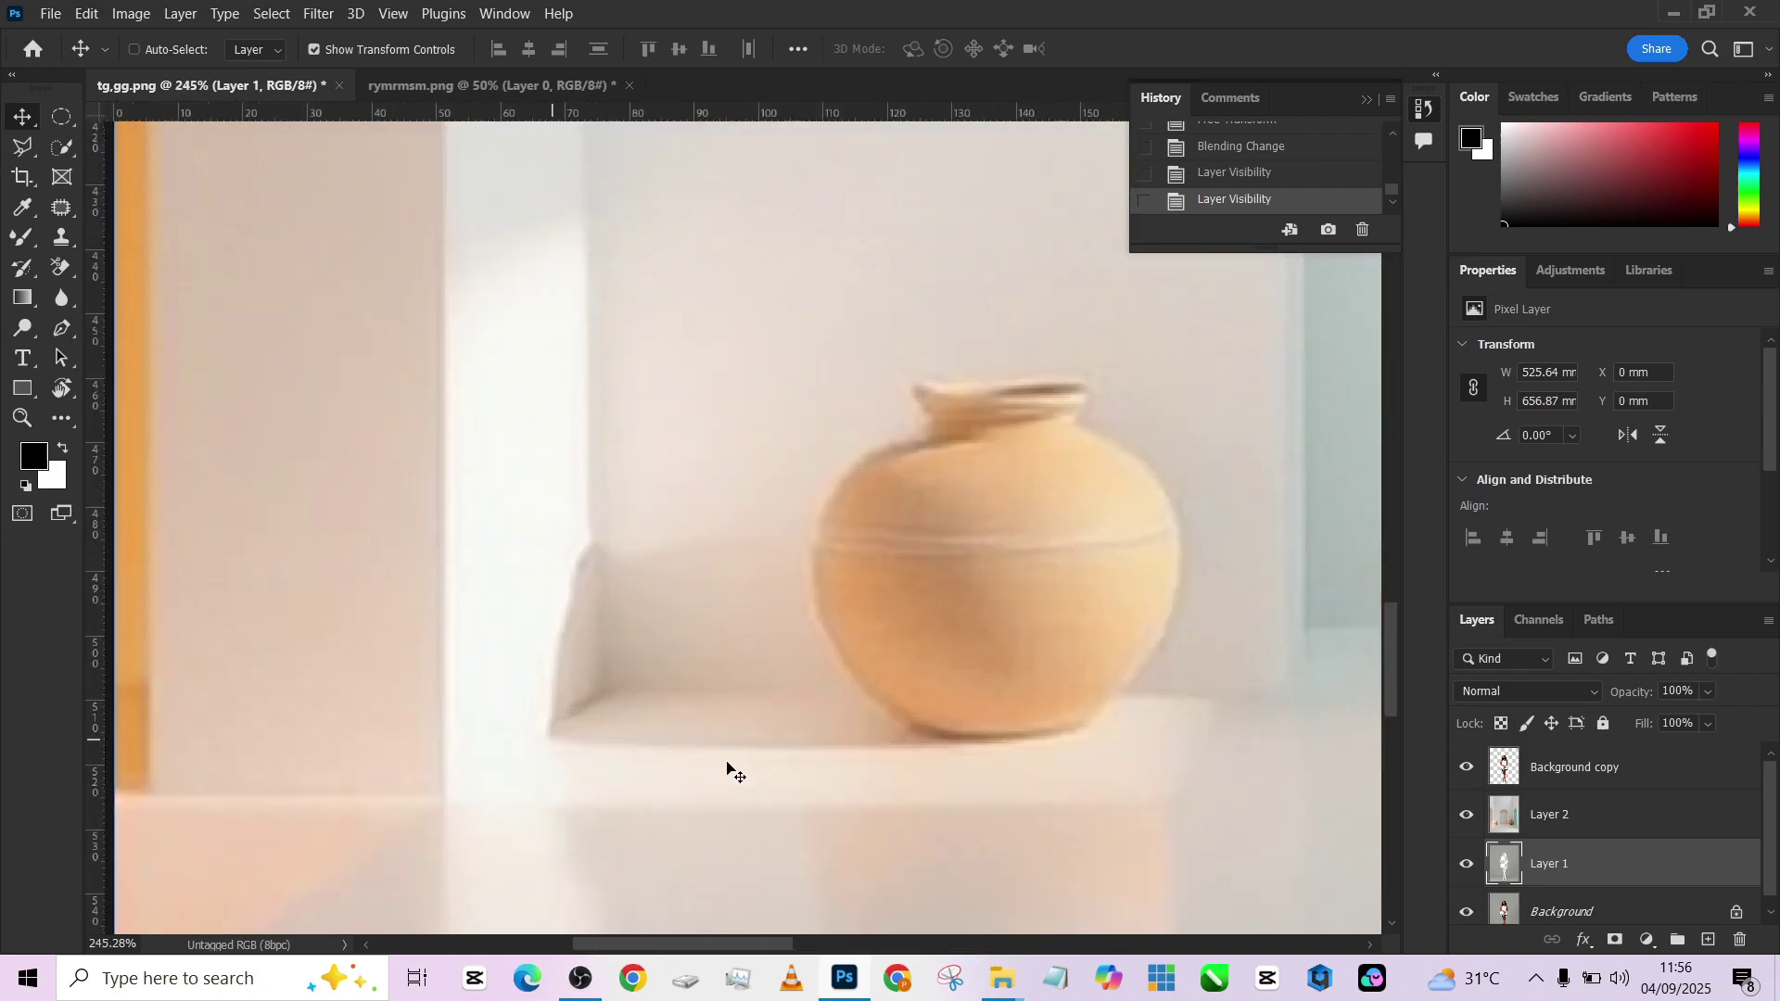
left_click_drag(620, 656, 672, 529)
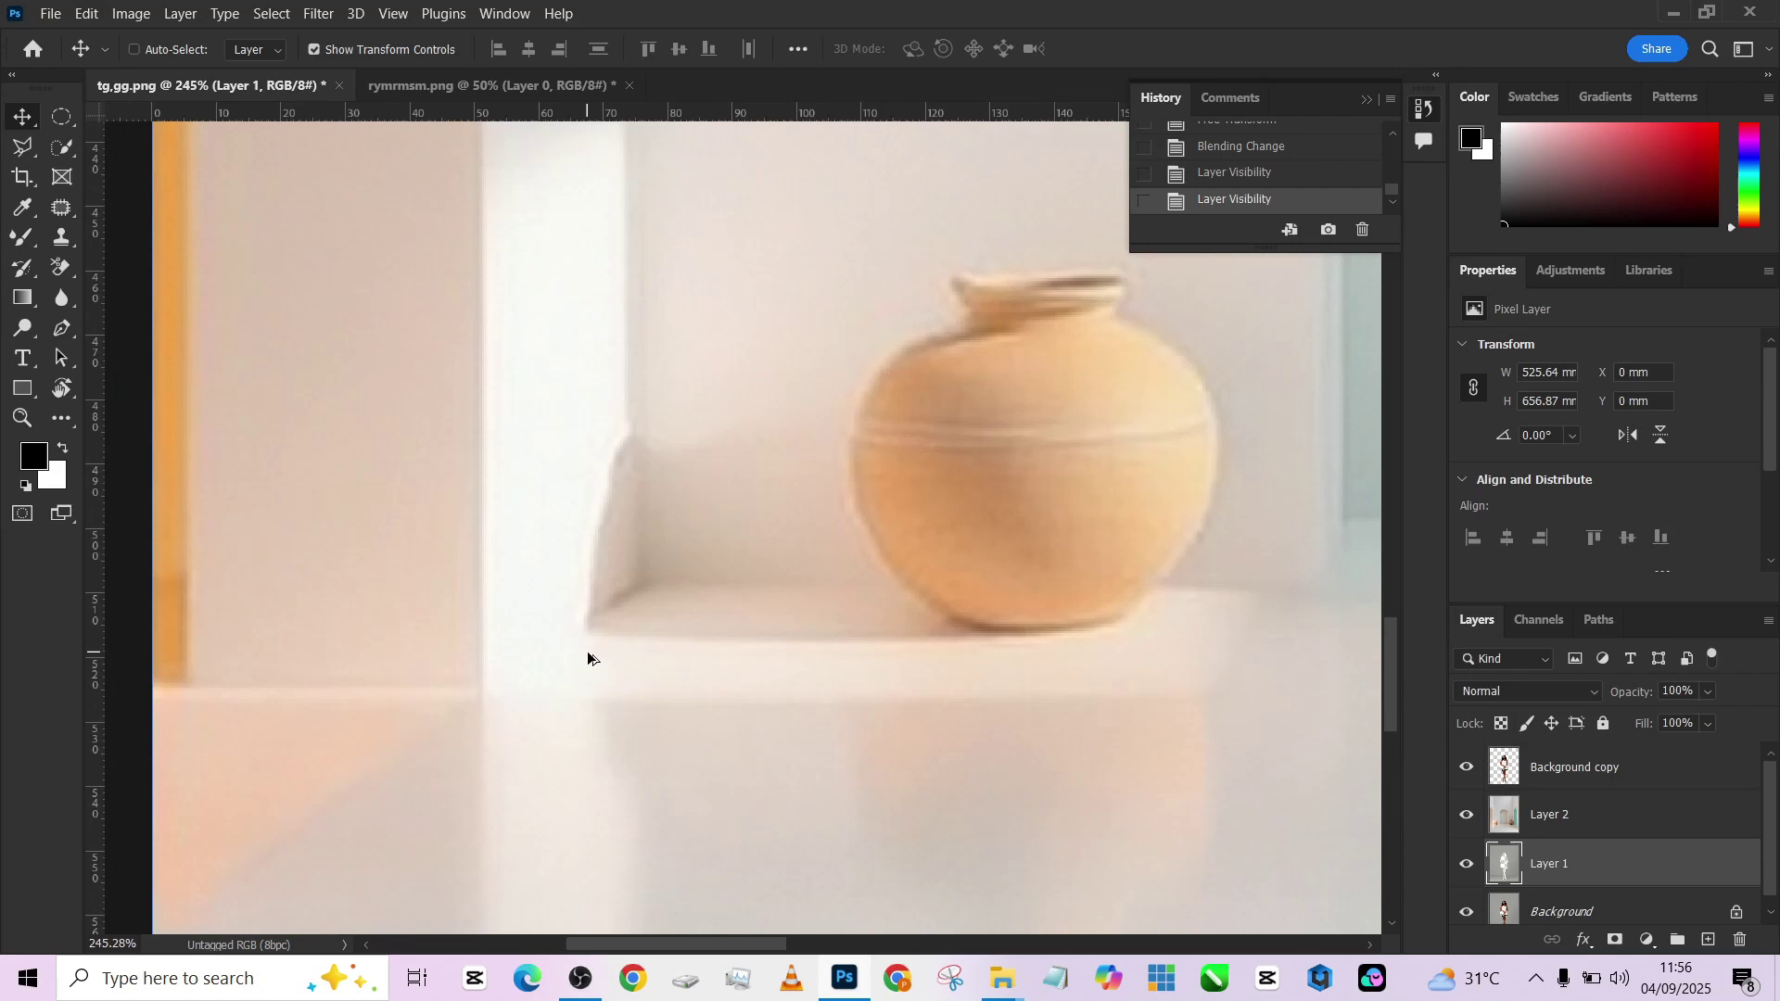
scroll(588, 658, "down", 5)
scroll(588, 658, "down", 3)
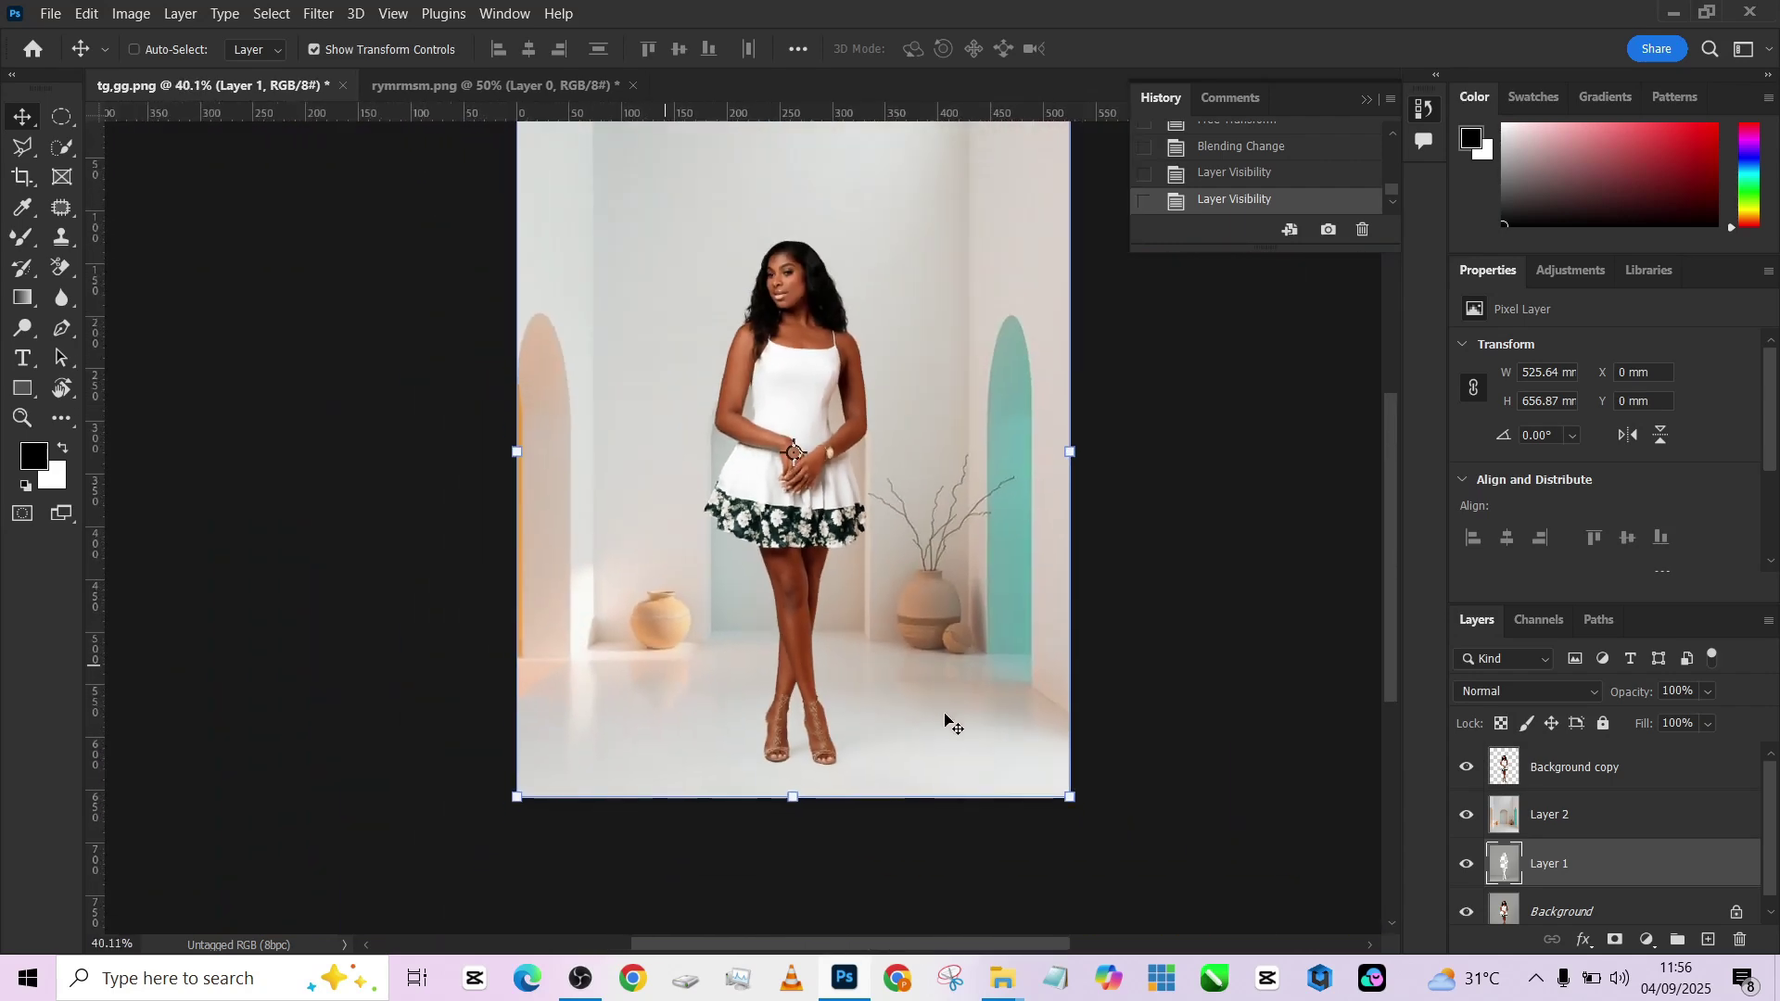
left_click_drag(974, 699, 931, 799)
scroll(896, 775, "up", 1)
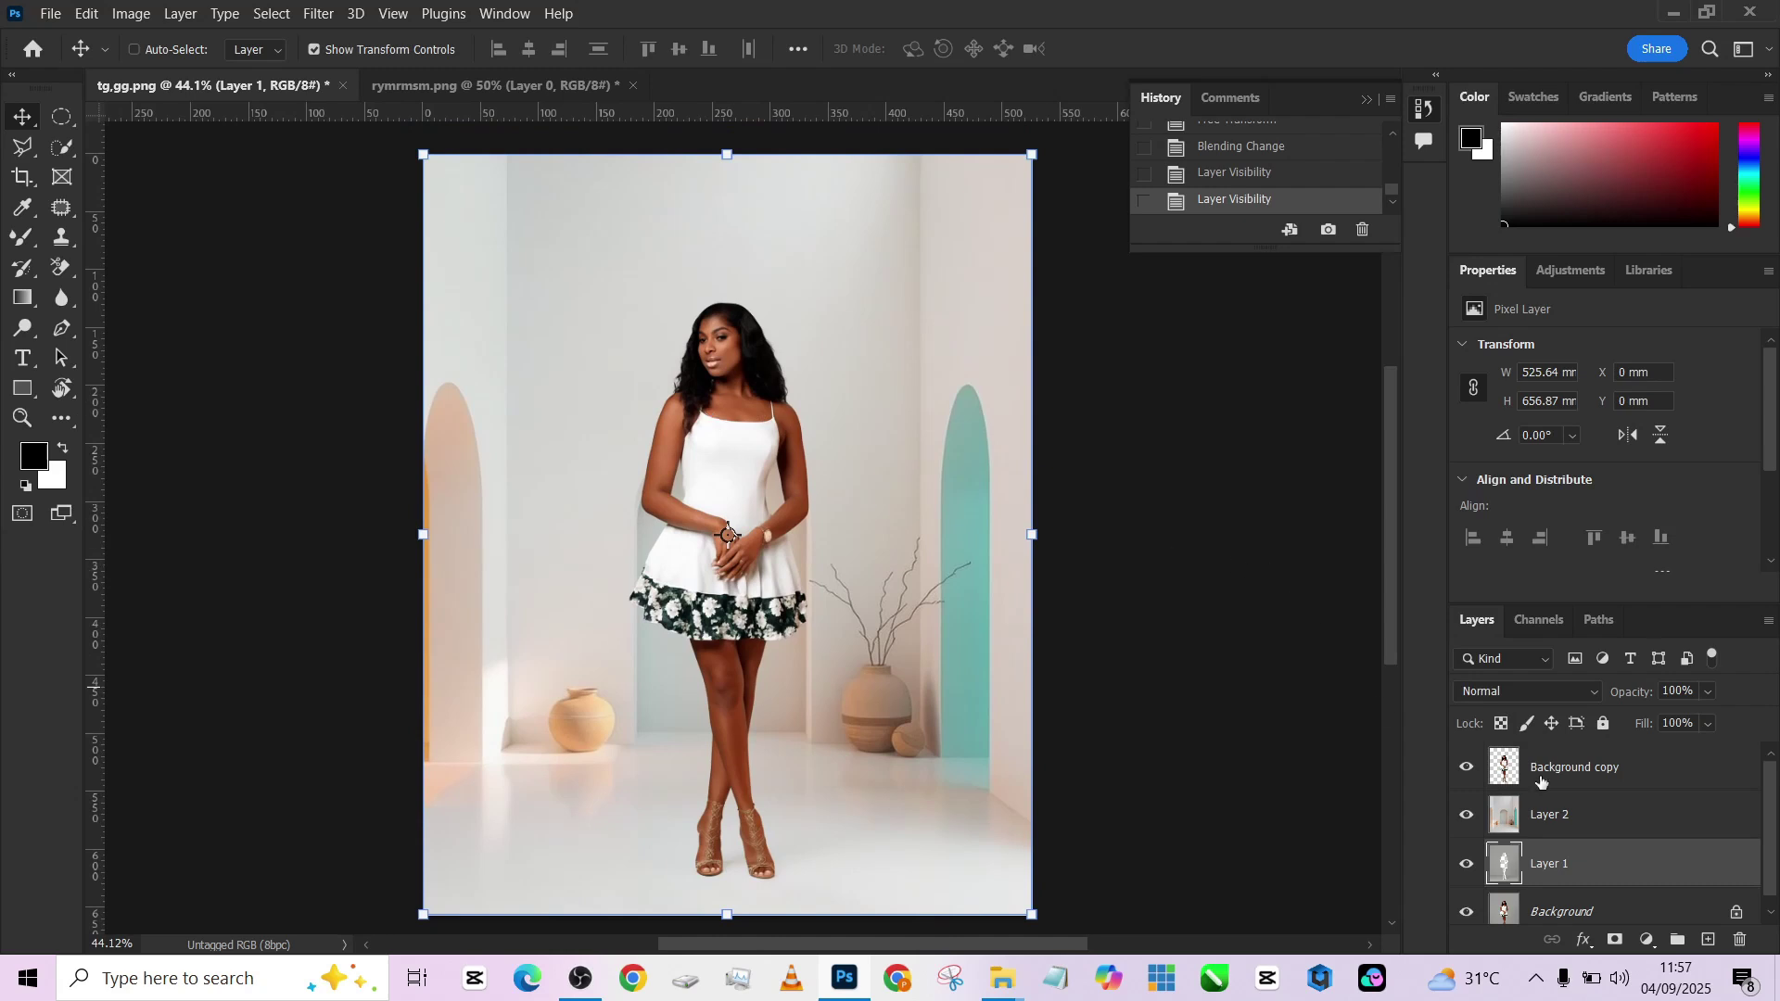
Duplicate the woman's layer and flip the Background copy horizontally and vertically.
left_click(1587, 776)
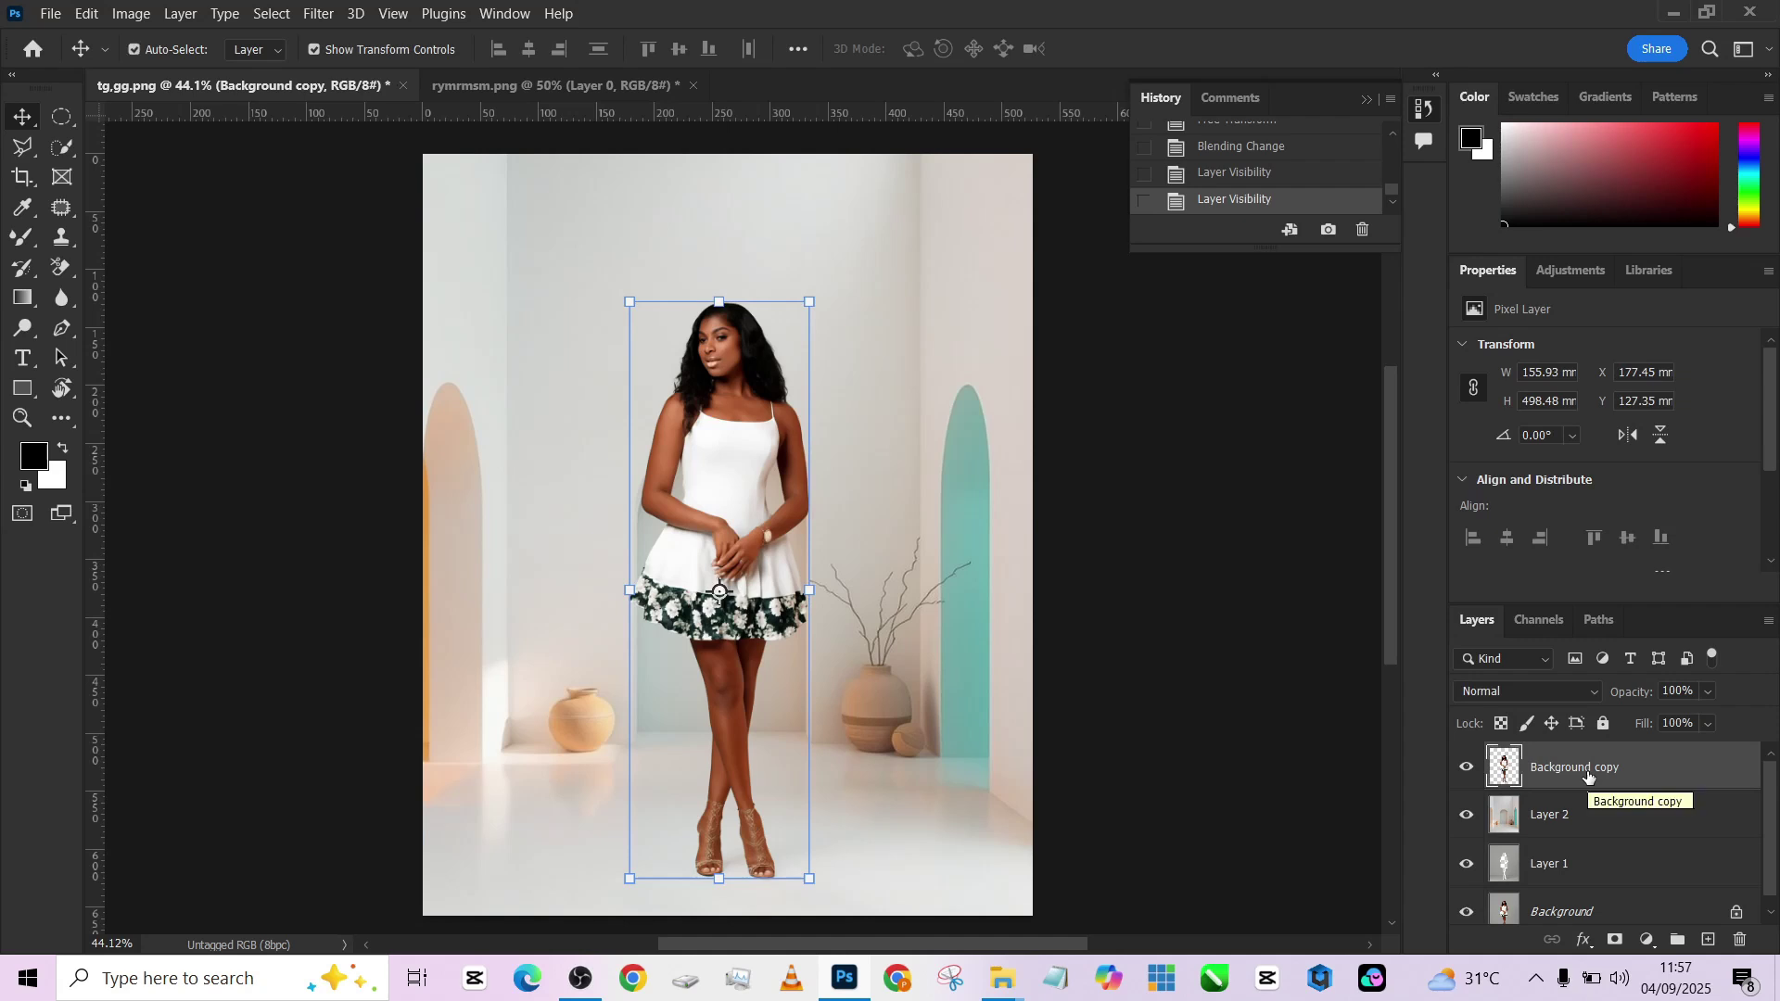
key("ctrl+j")
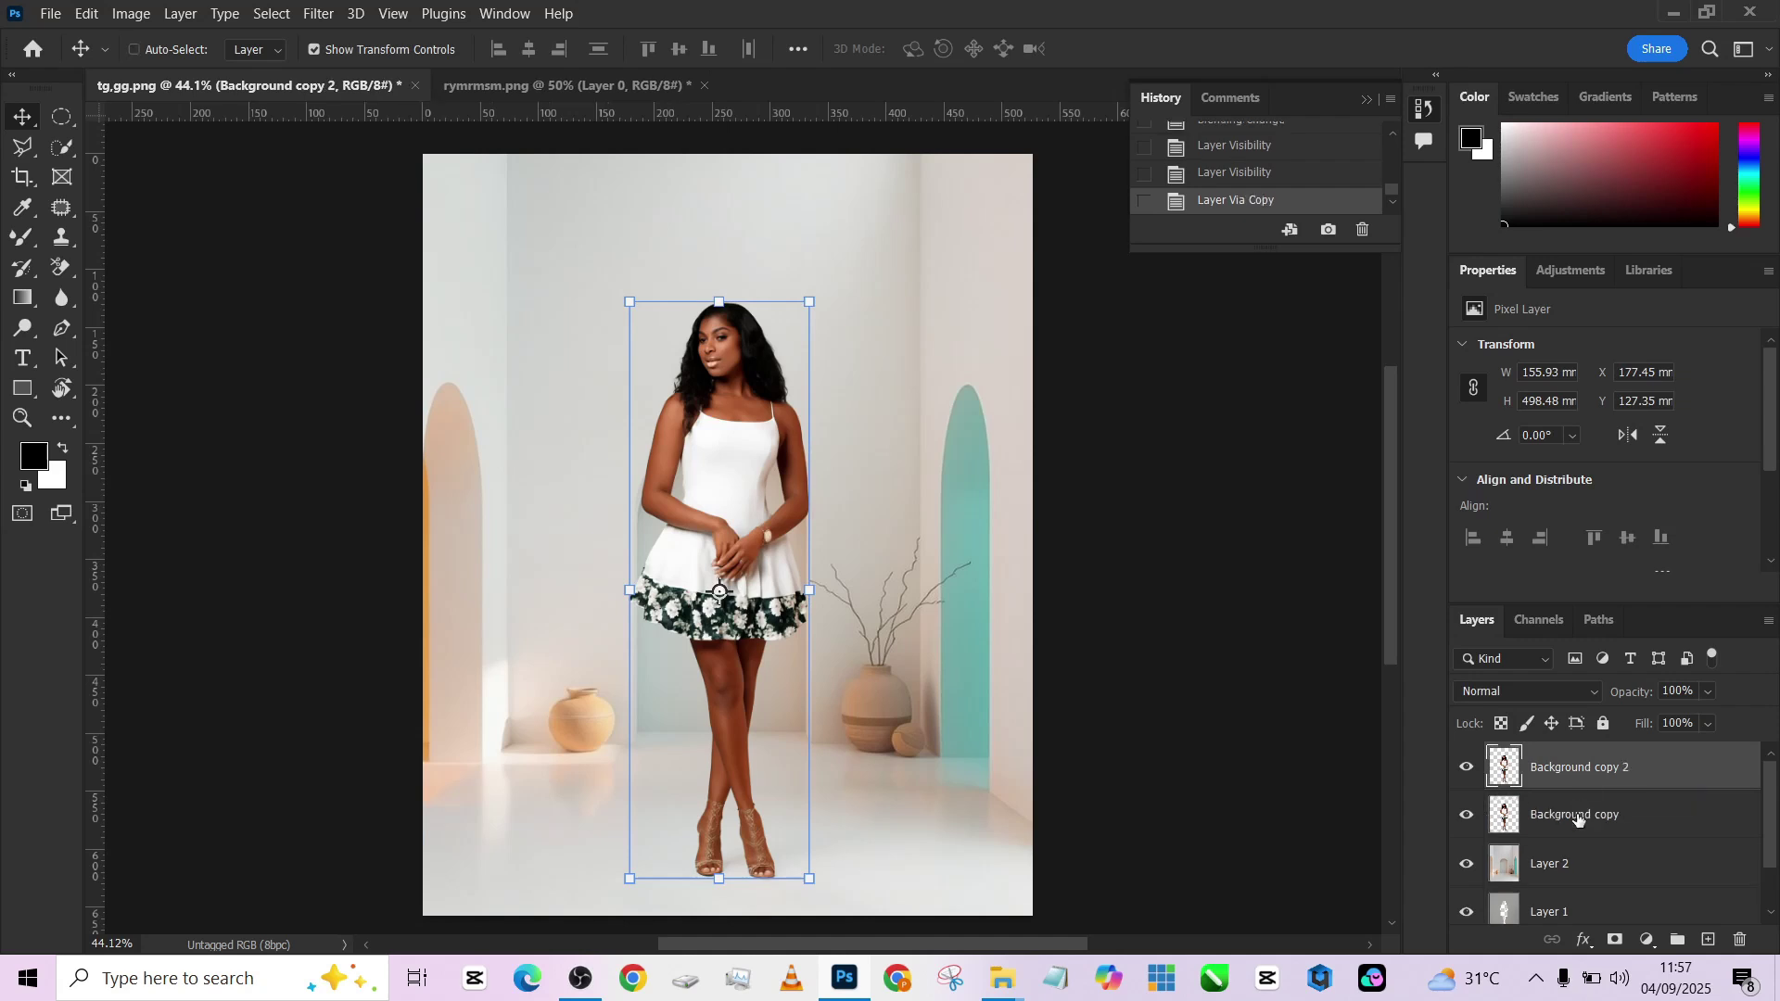
left_click(1579, 818)
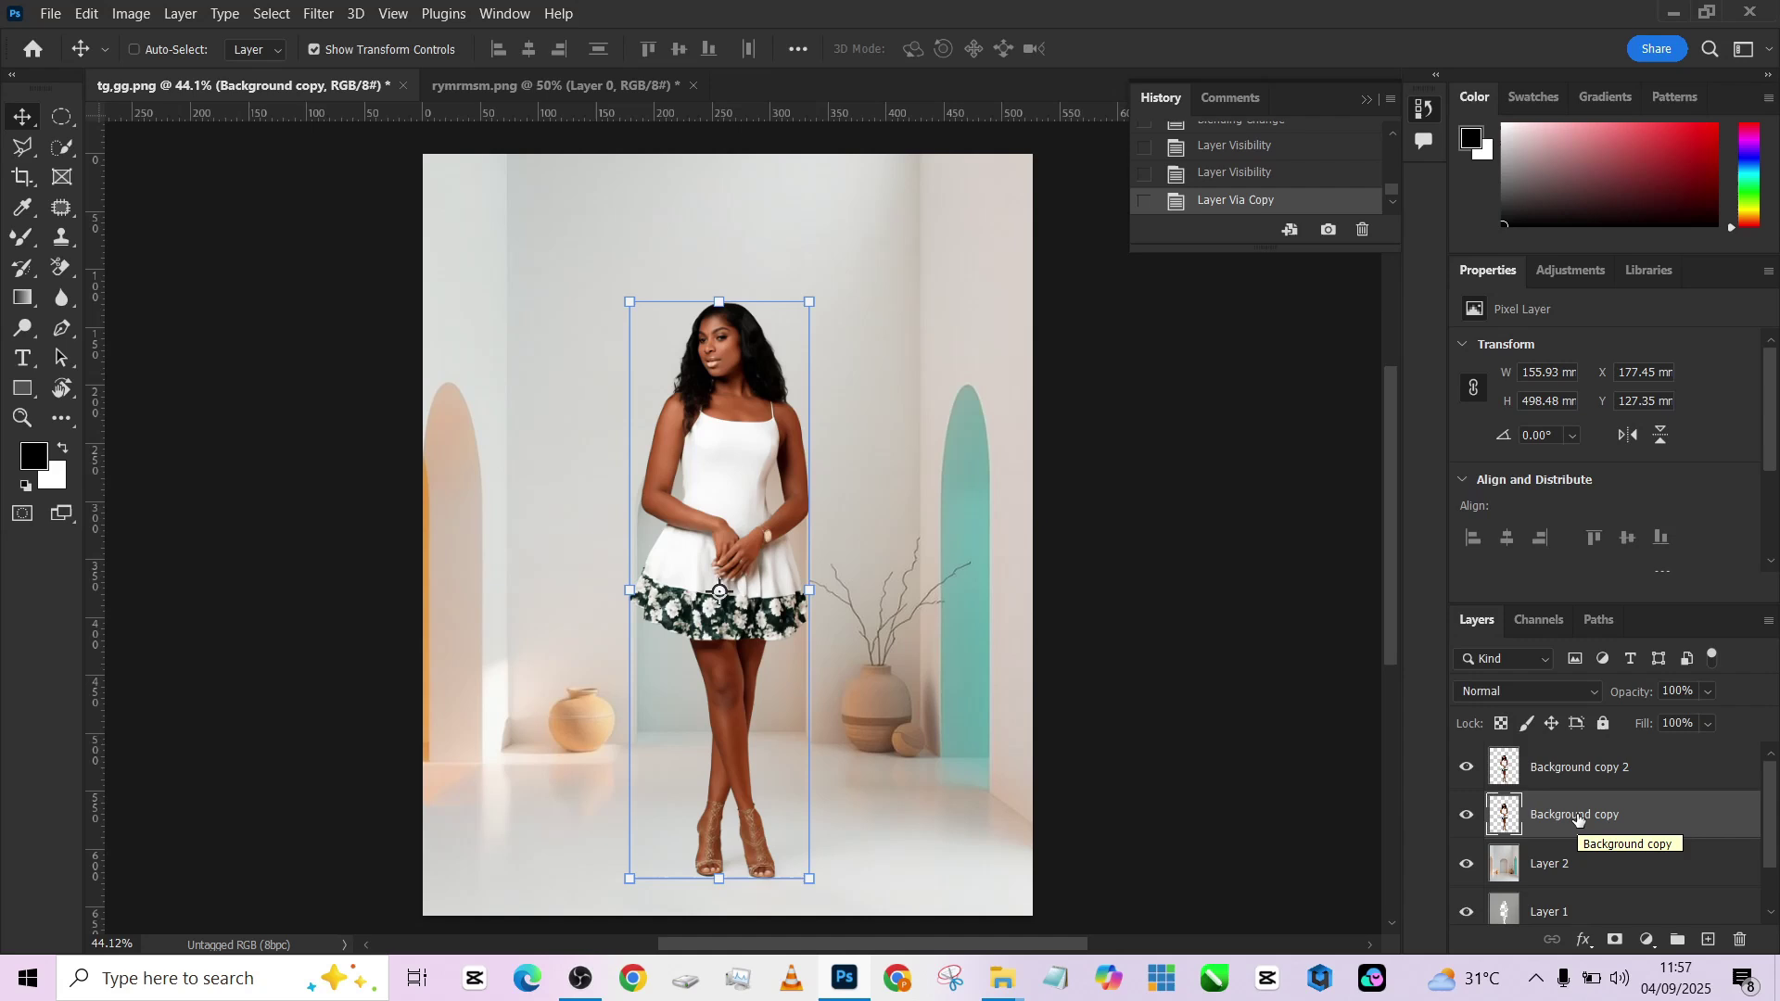
key("ctrl+t")
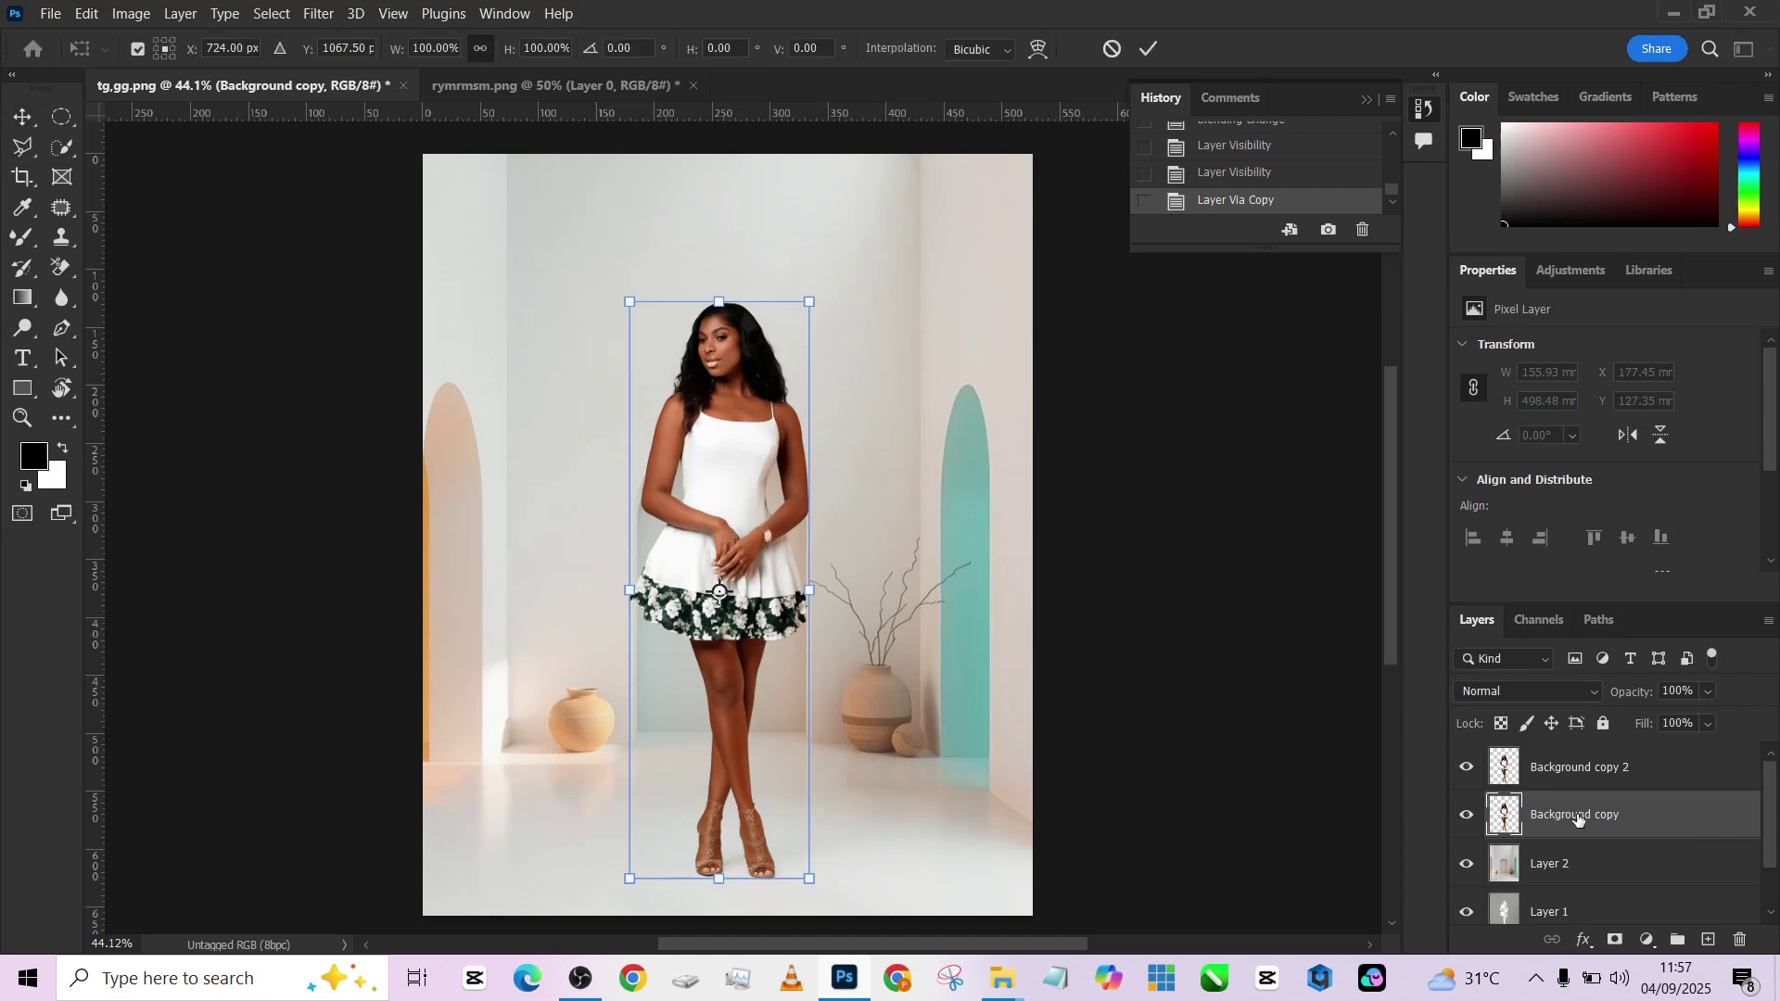
right_click(748, 692)
left_click(839, 656)
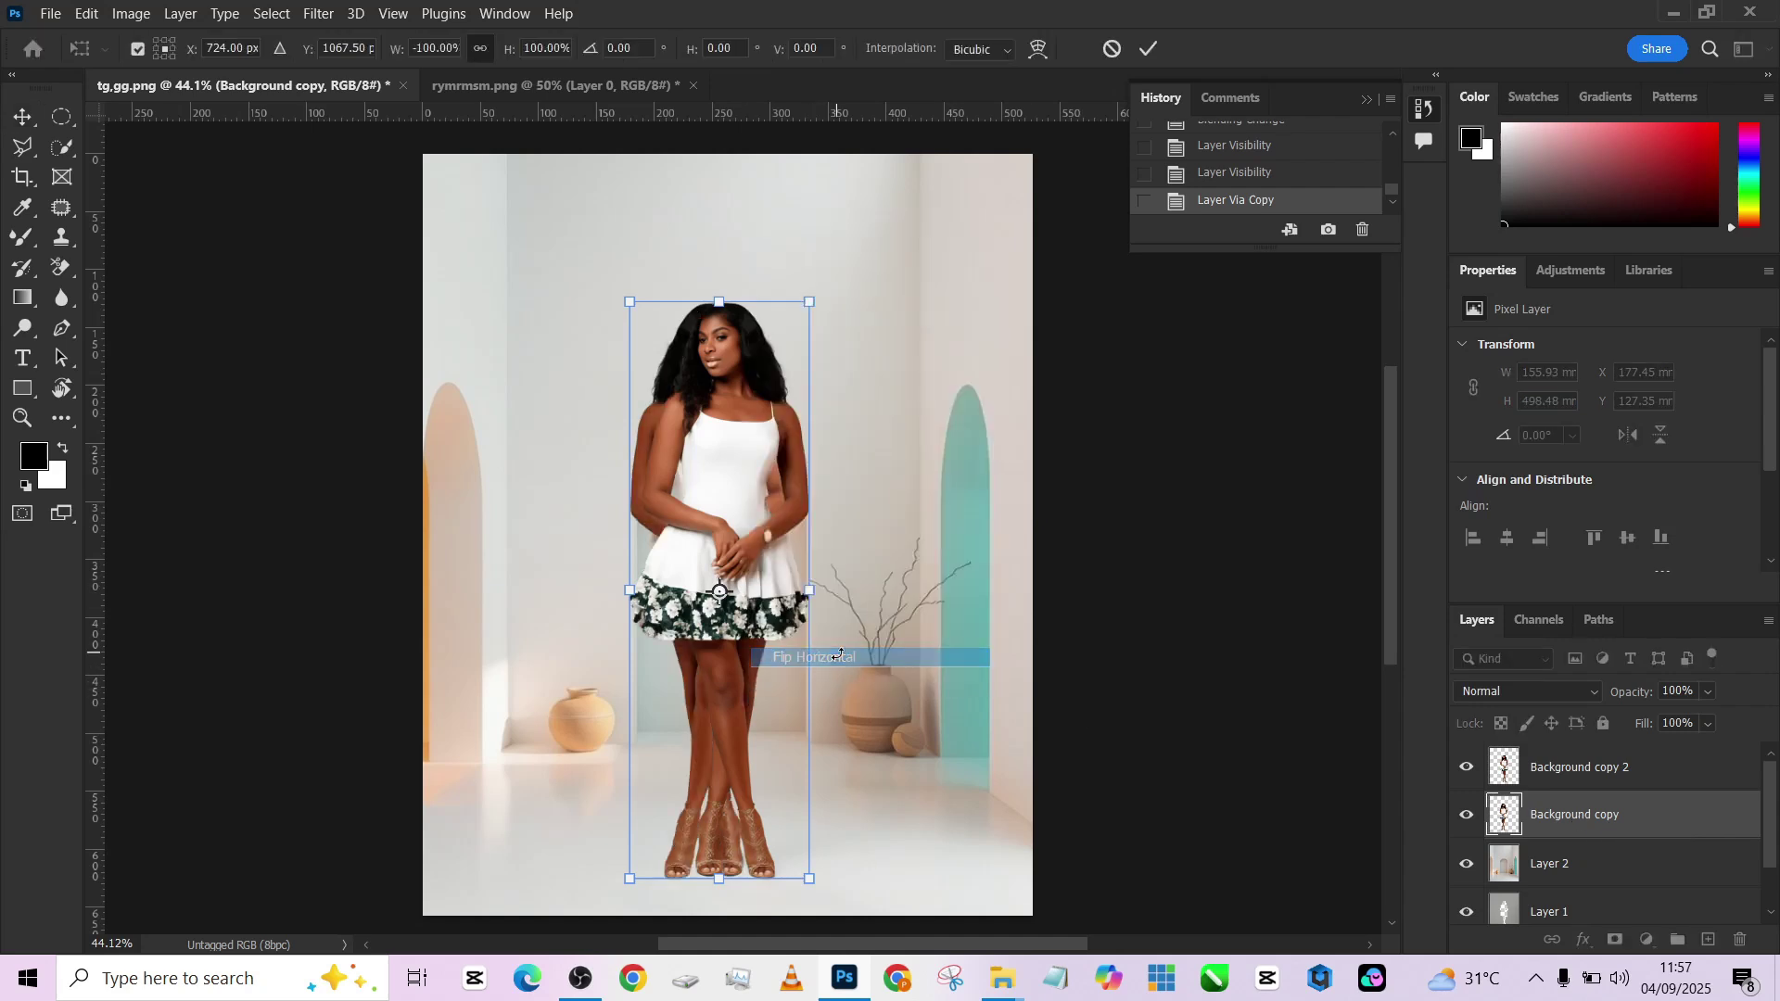
right_click(838, 654)
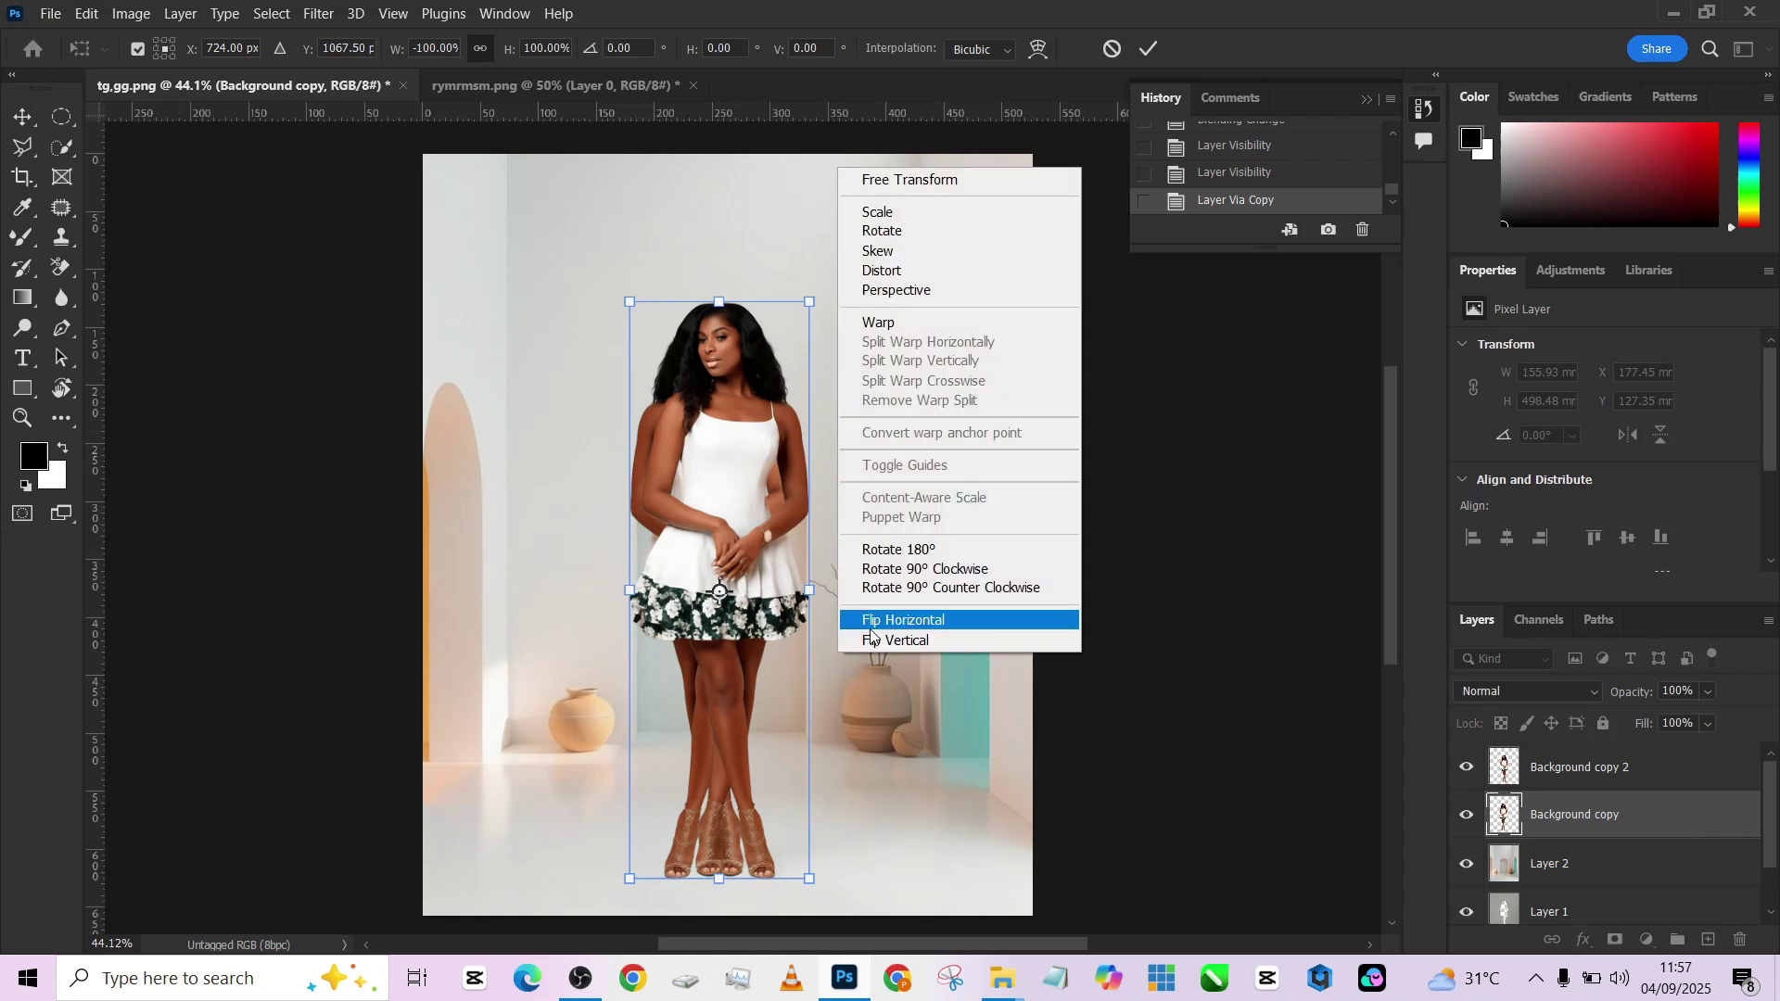
left_click(866, 642)
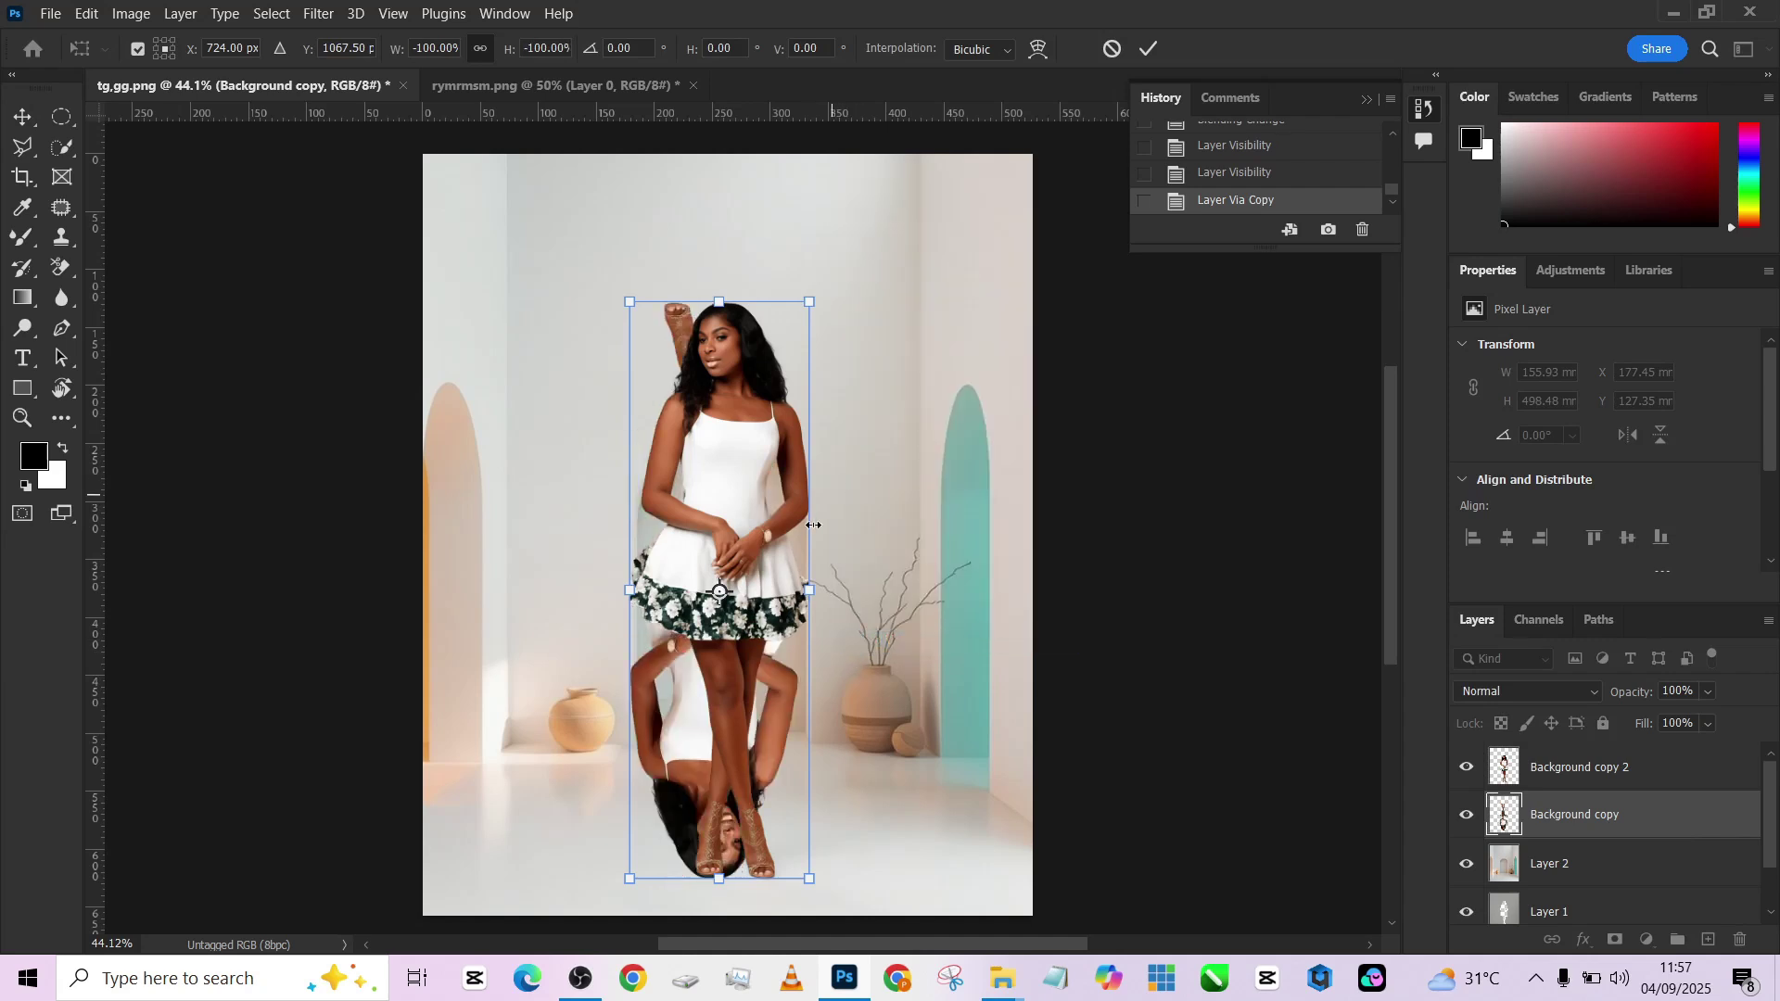
Move the flipped copy beneath her feet, nudge it up and left, and commit the transform.
scroll(762, 510, "down", 5)
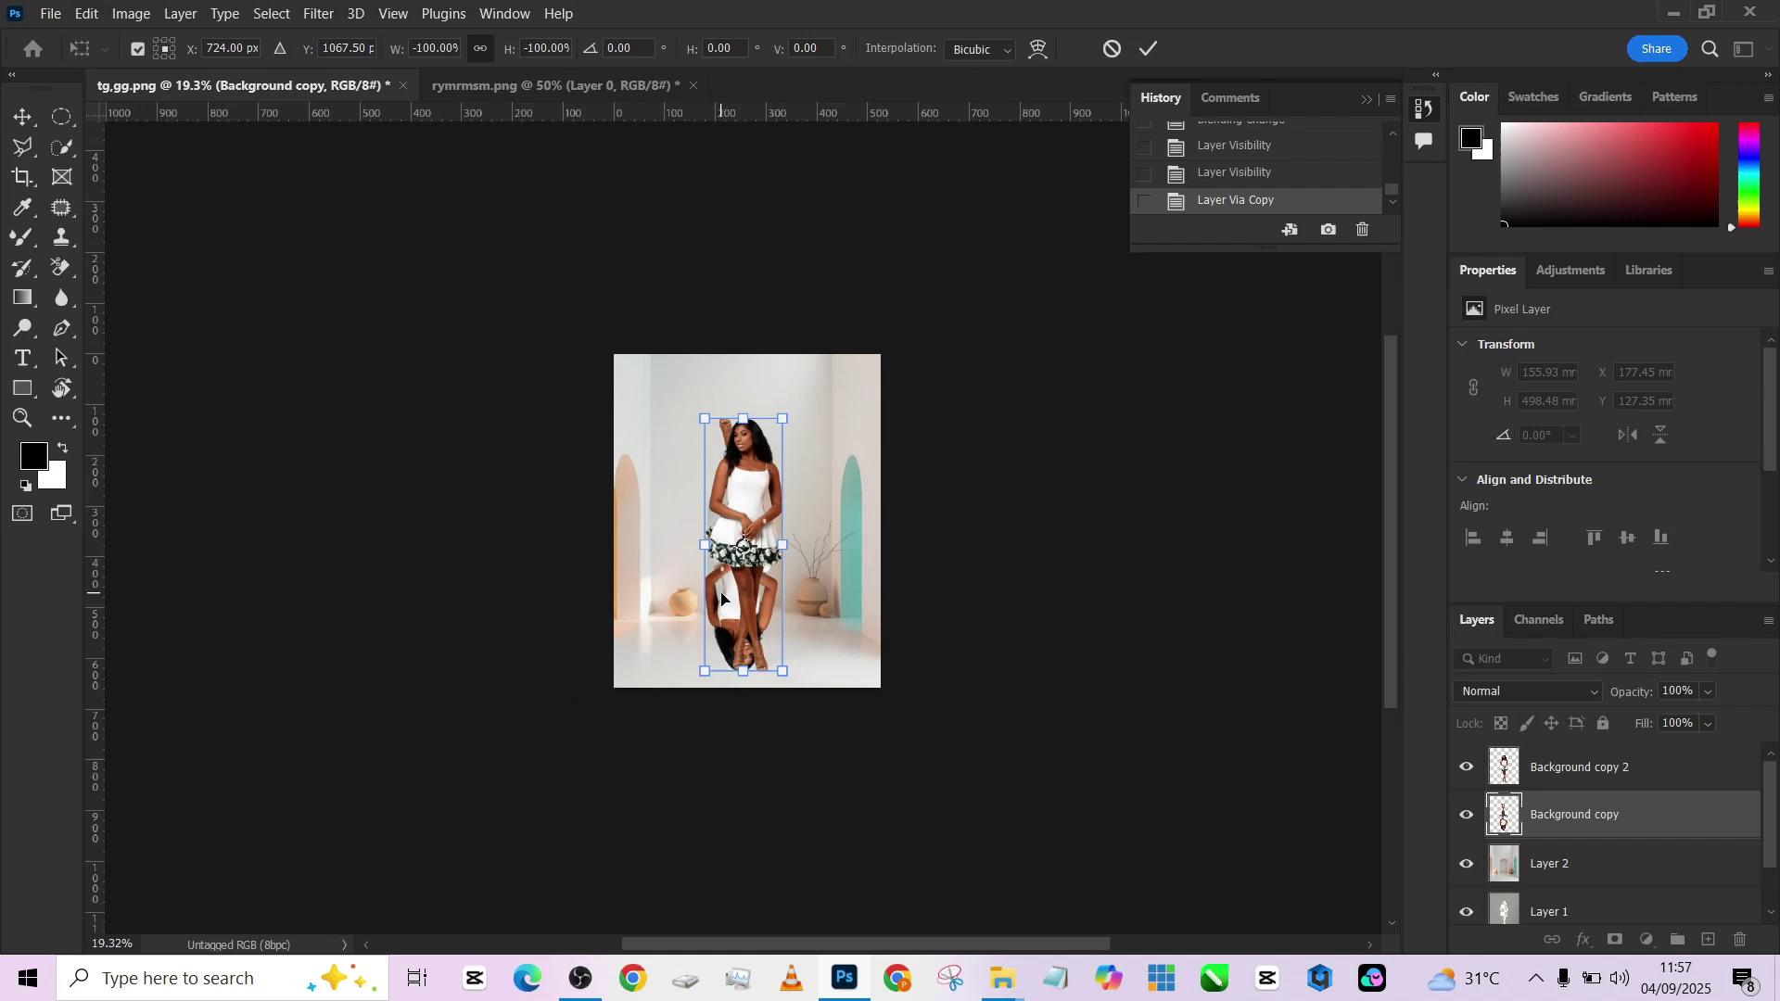
left_click_drag(722, 598, 739, 854)
scroll(751, 834, "up", 5)
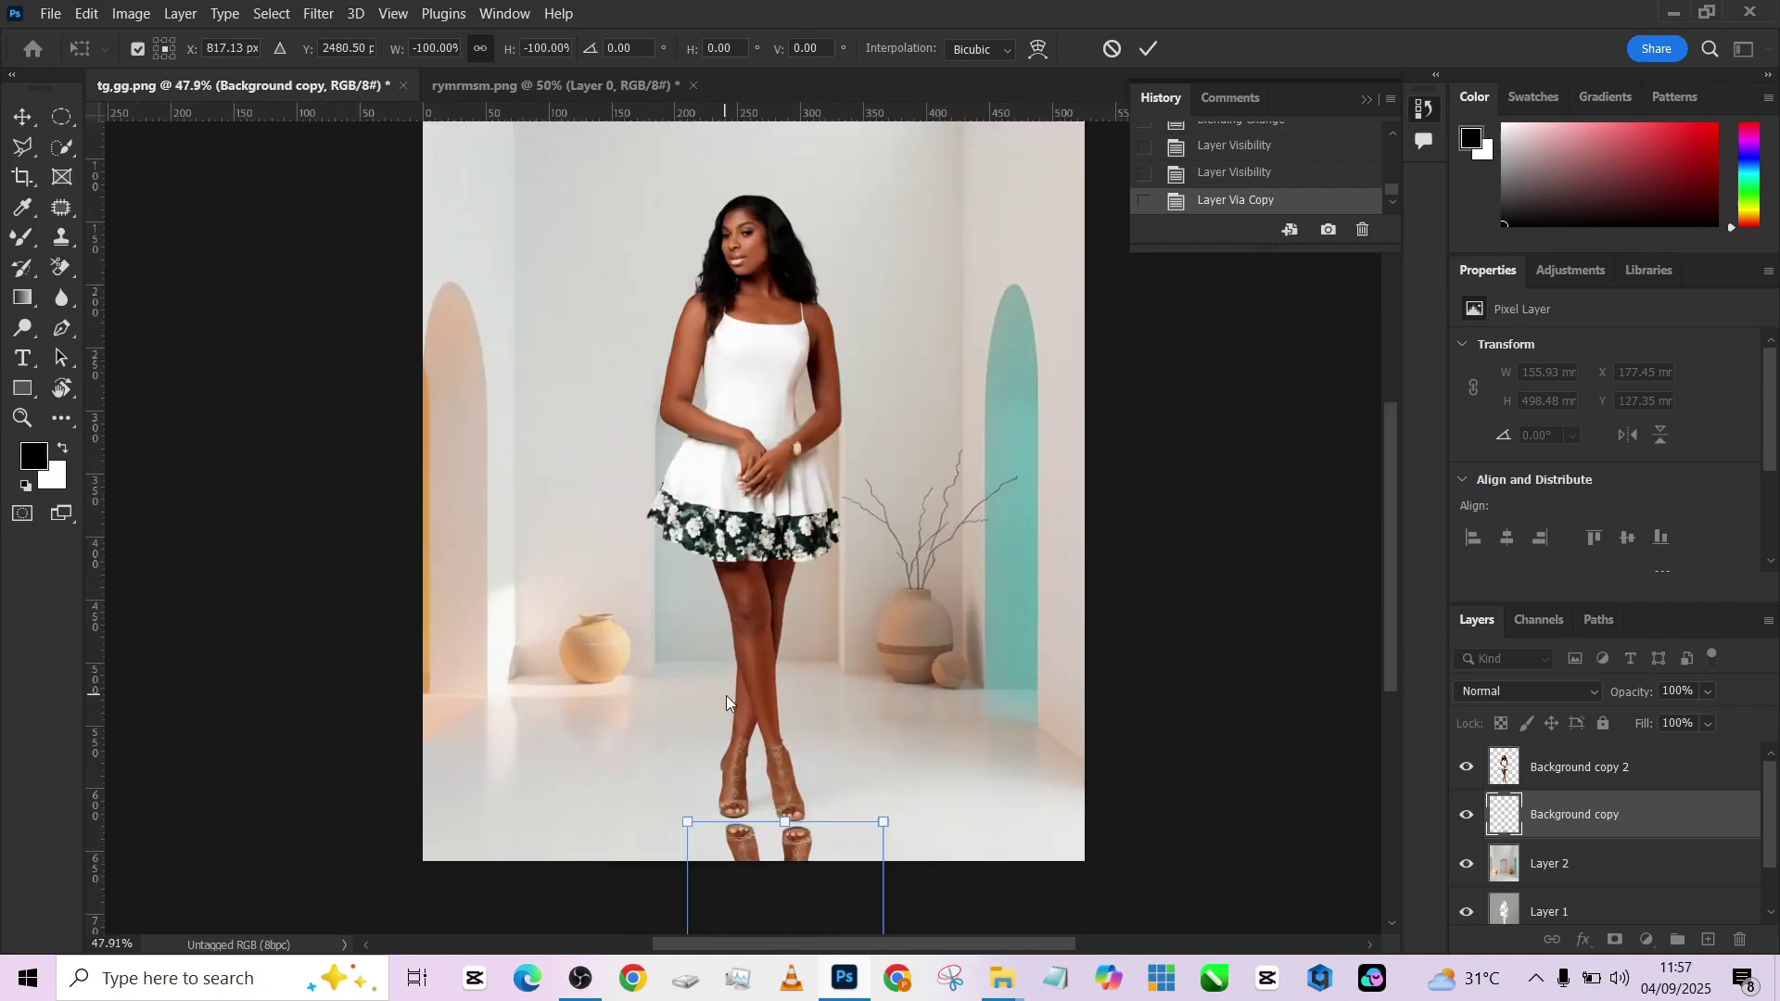
key("alt+space")
key("Escape")
key("Up")
key("Up")
key("Up")
key("Up")
key("Up")
key("Up")
key("Up")
key("Up")
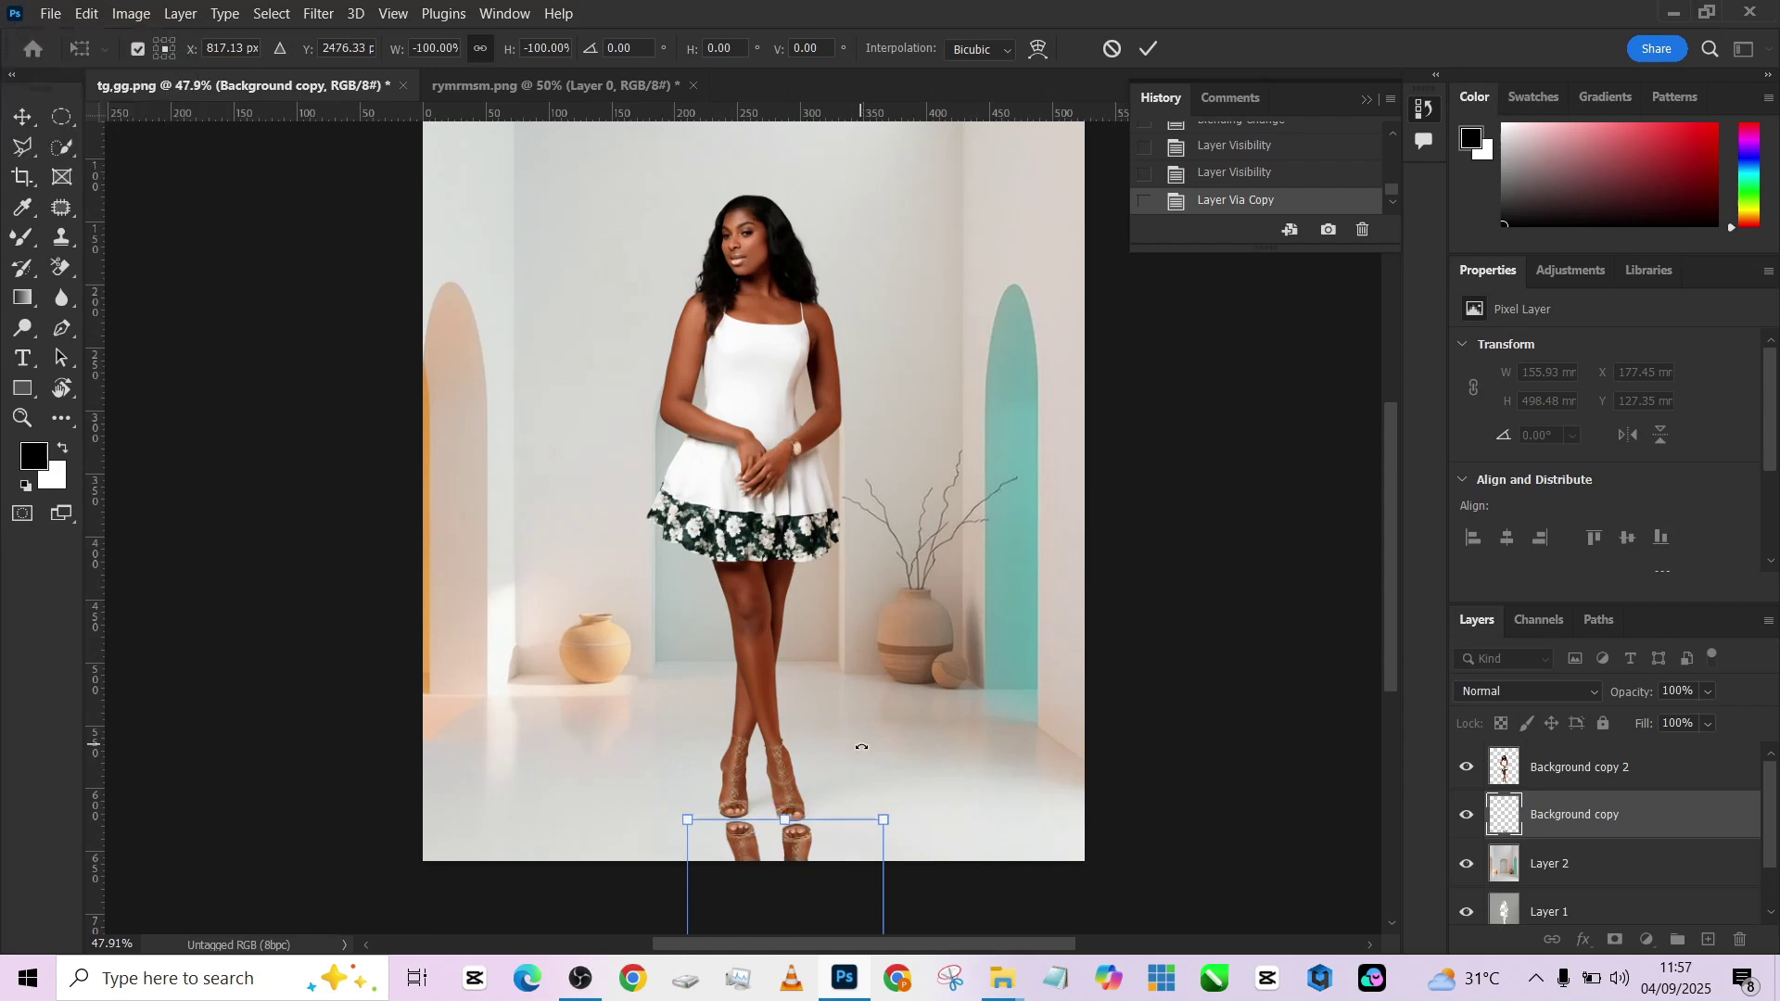
key("Left")
key("Left")
key("Left")
key("Left")
key("Left")
key("Left")
key("Left")
key("Left")
key("Left")
key("Left")
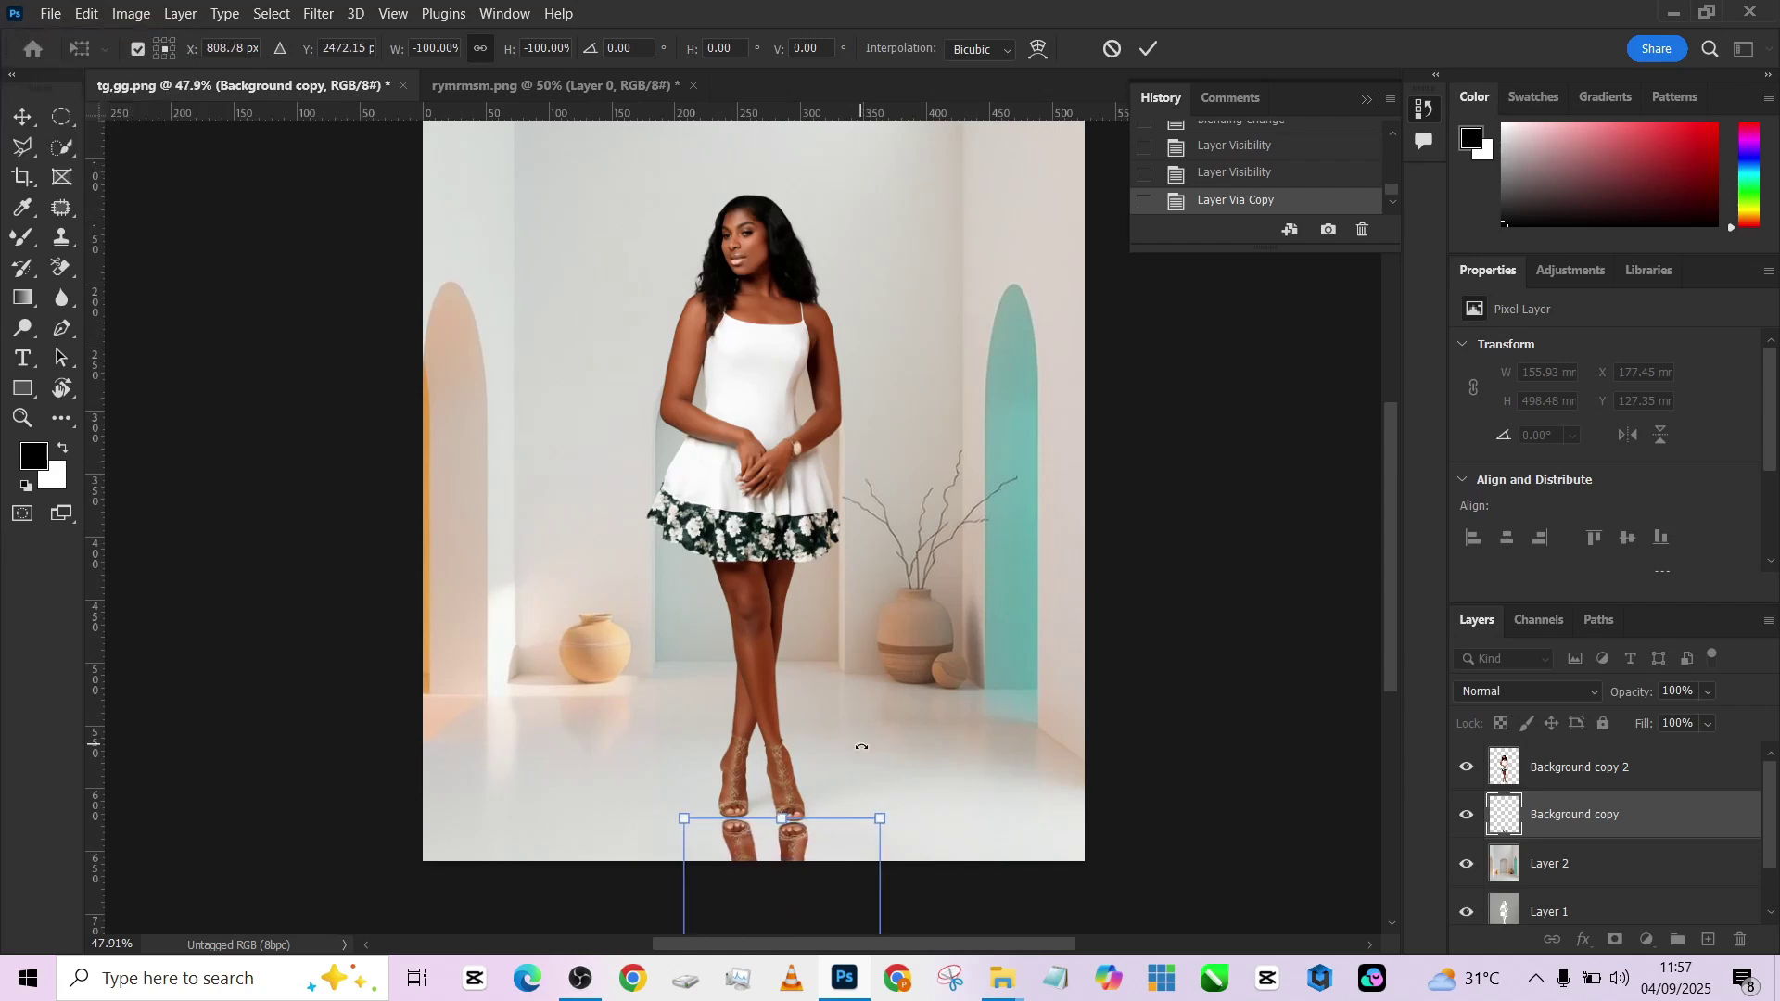
key("Up")
key("Up")
key("Left")
key("Left")
key("Left")
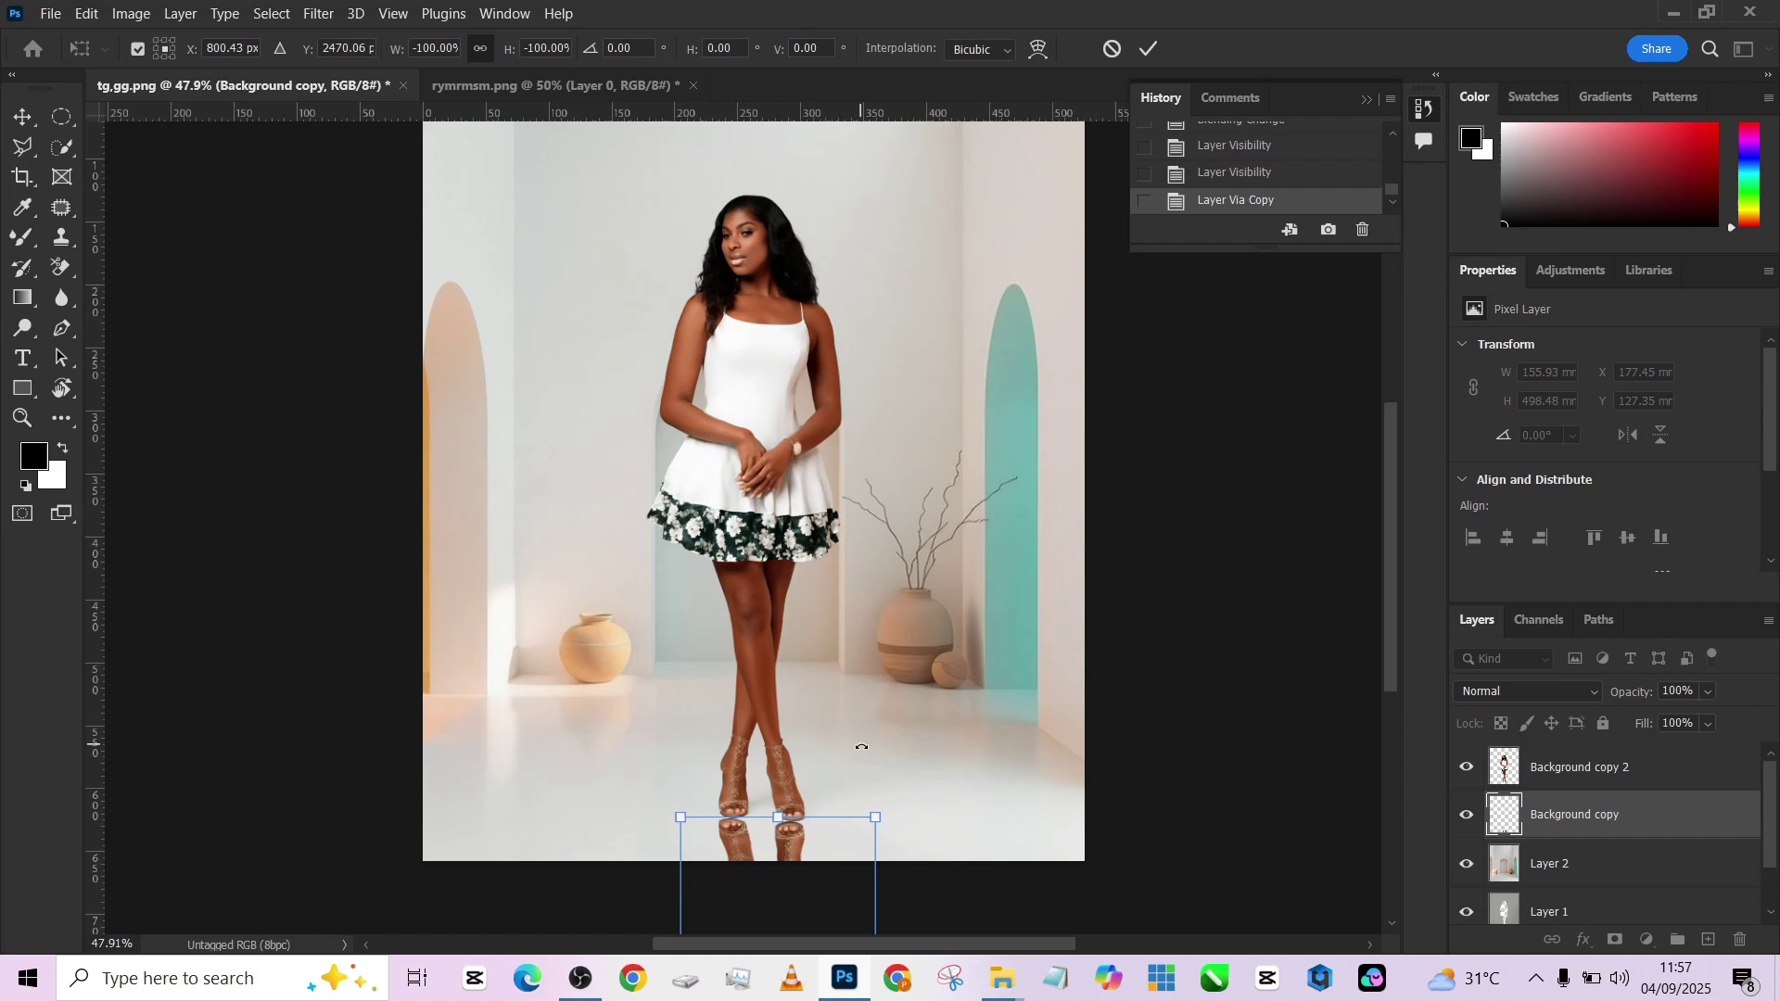
key("Up")
key("Up")
scroll(670, 382, "down", 3)
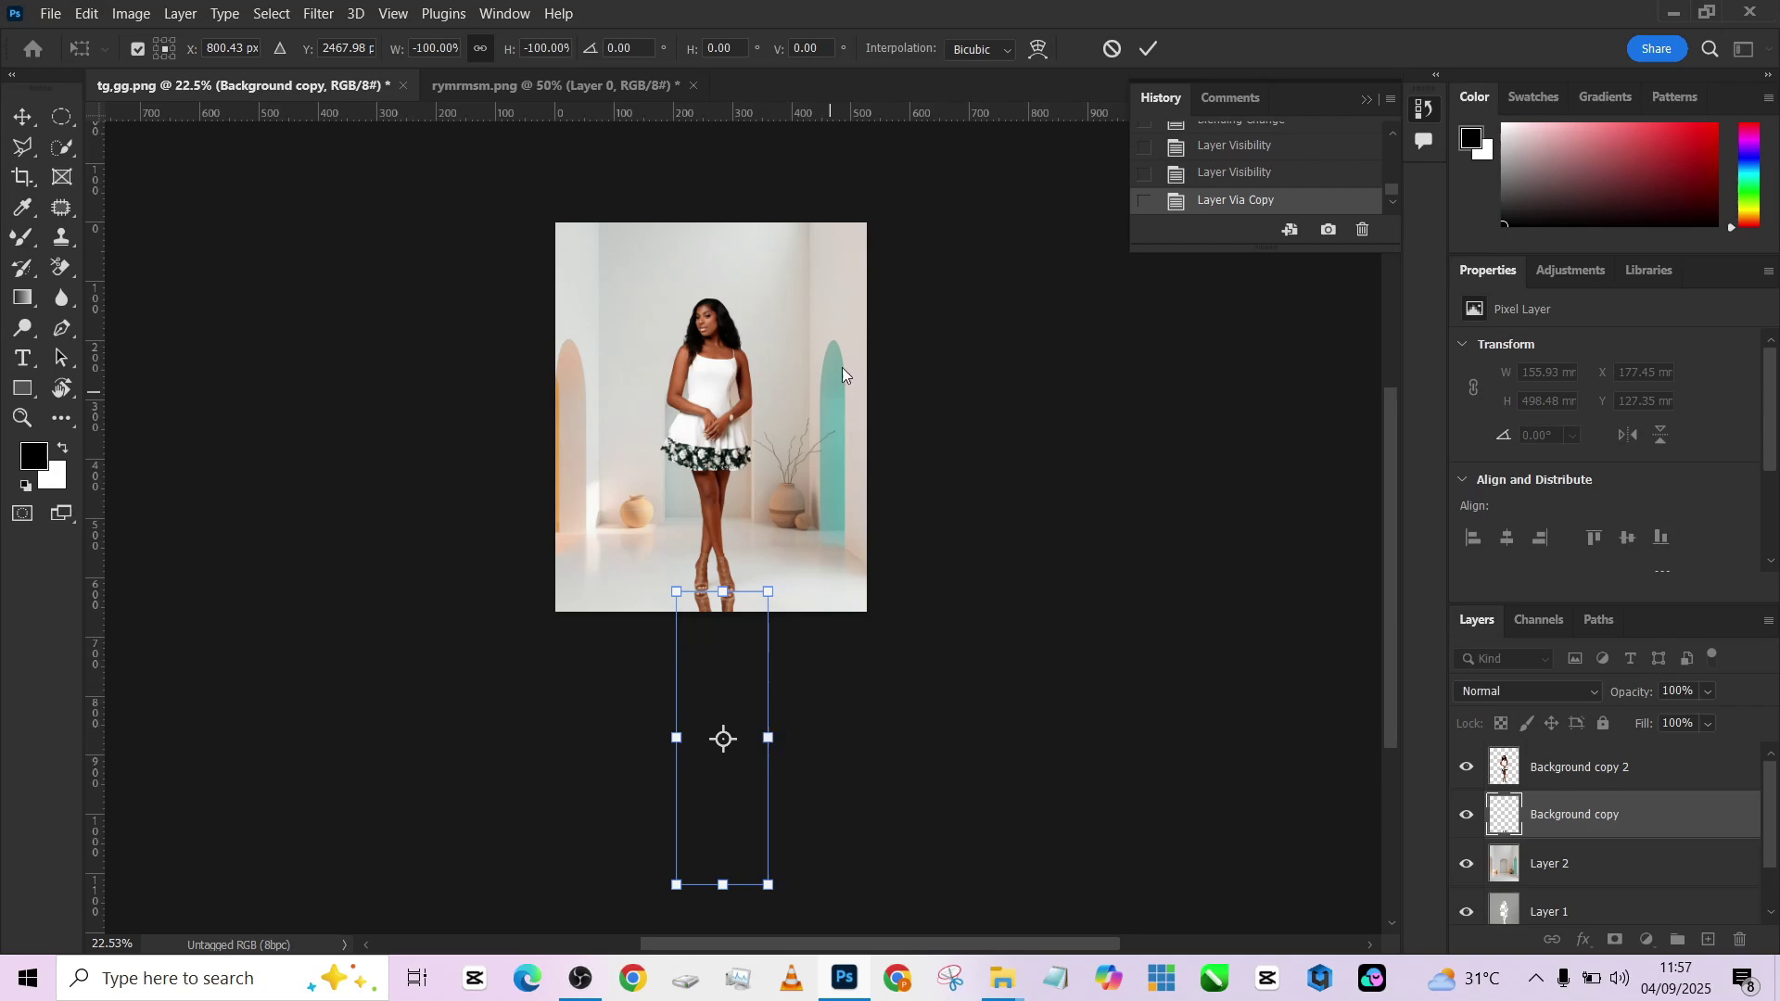
left_click(1149, 48)
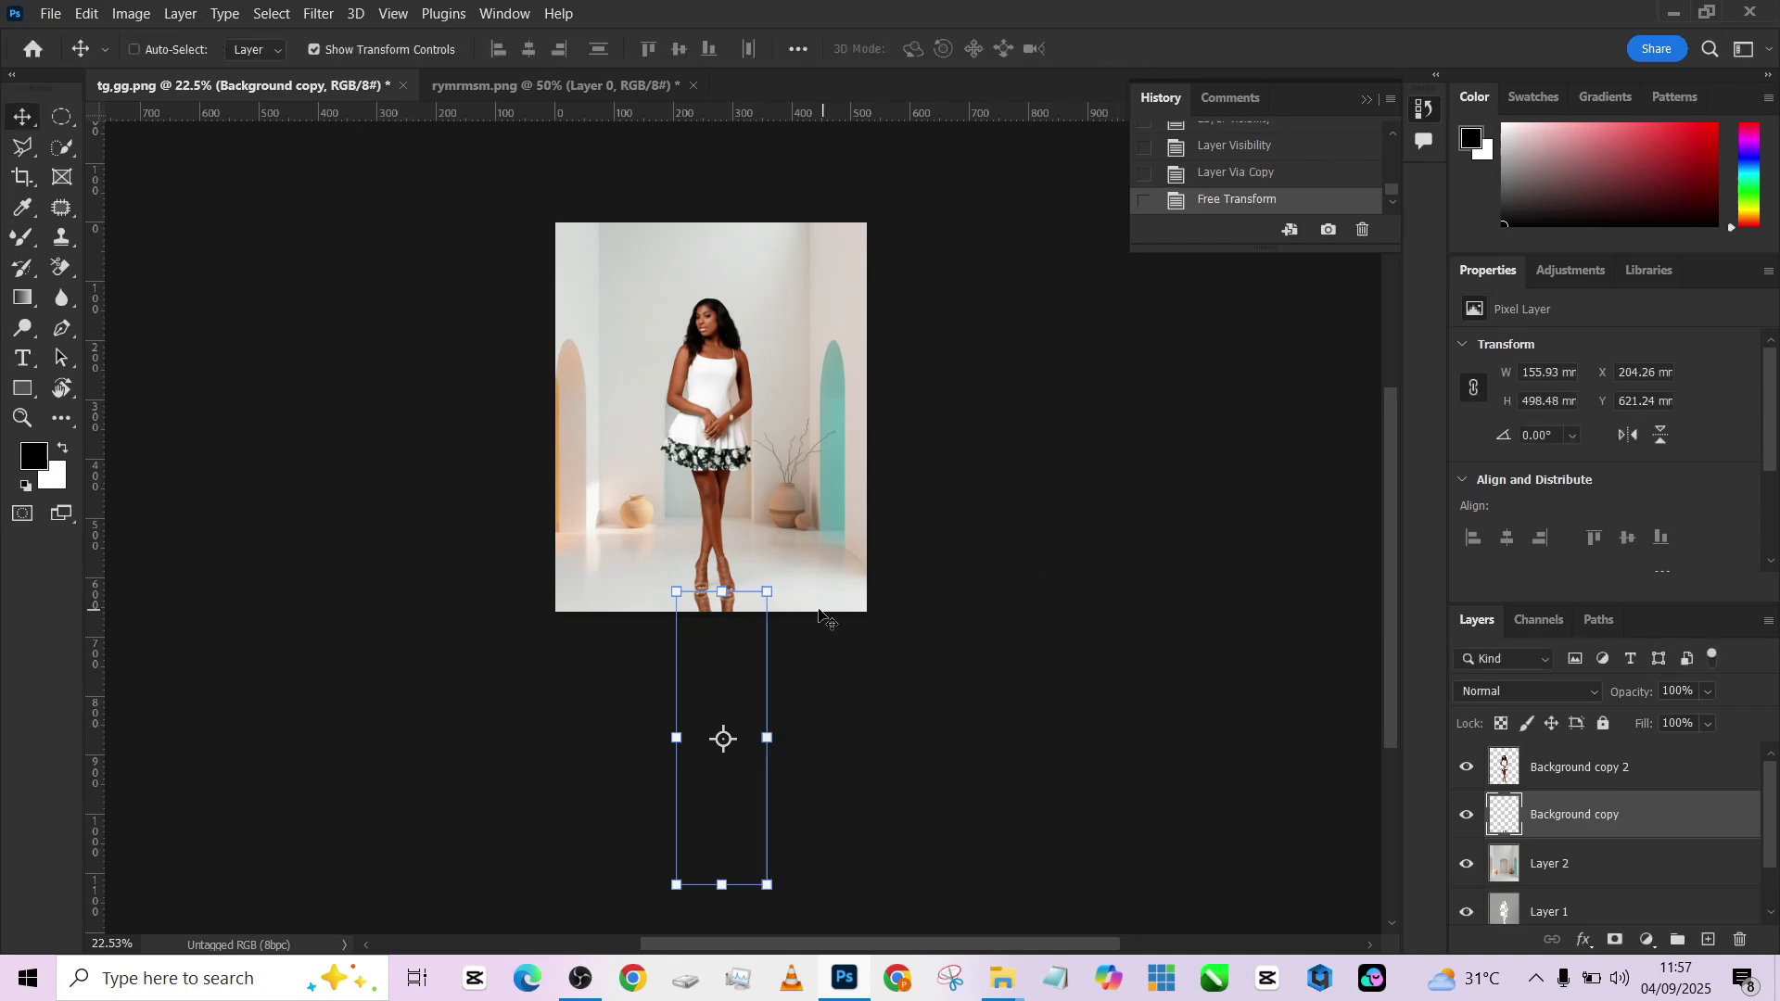
Zoom and pan across the skirt and vases to inspect the reflection.
scroll(481, 612, "up", 5)
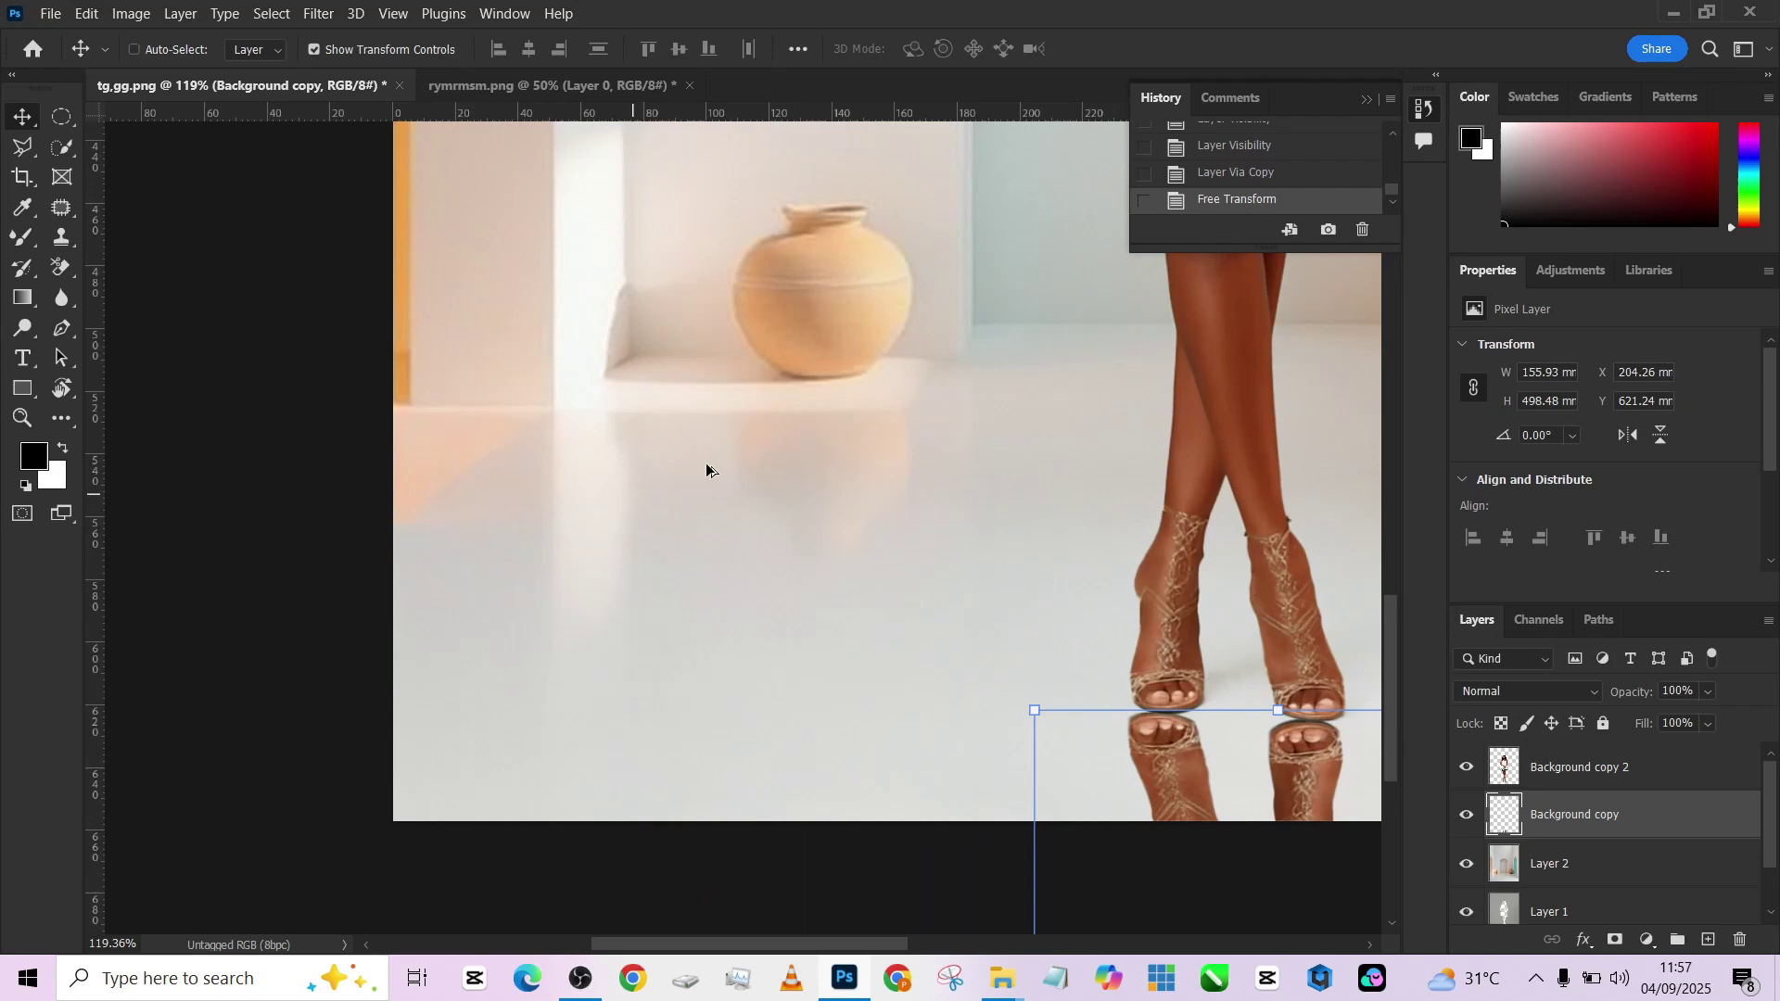
scroll(706, 470, "up", 3)
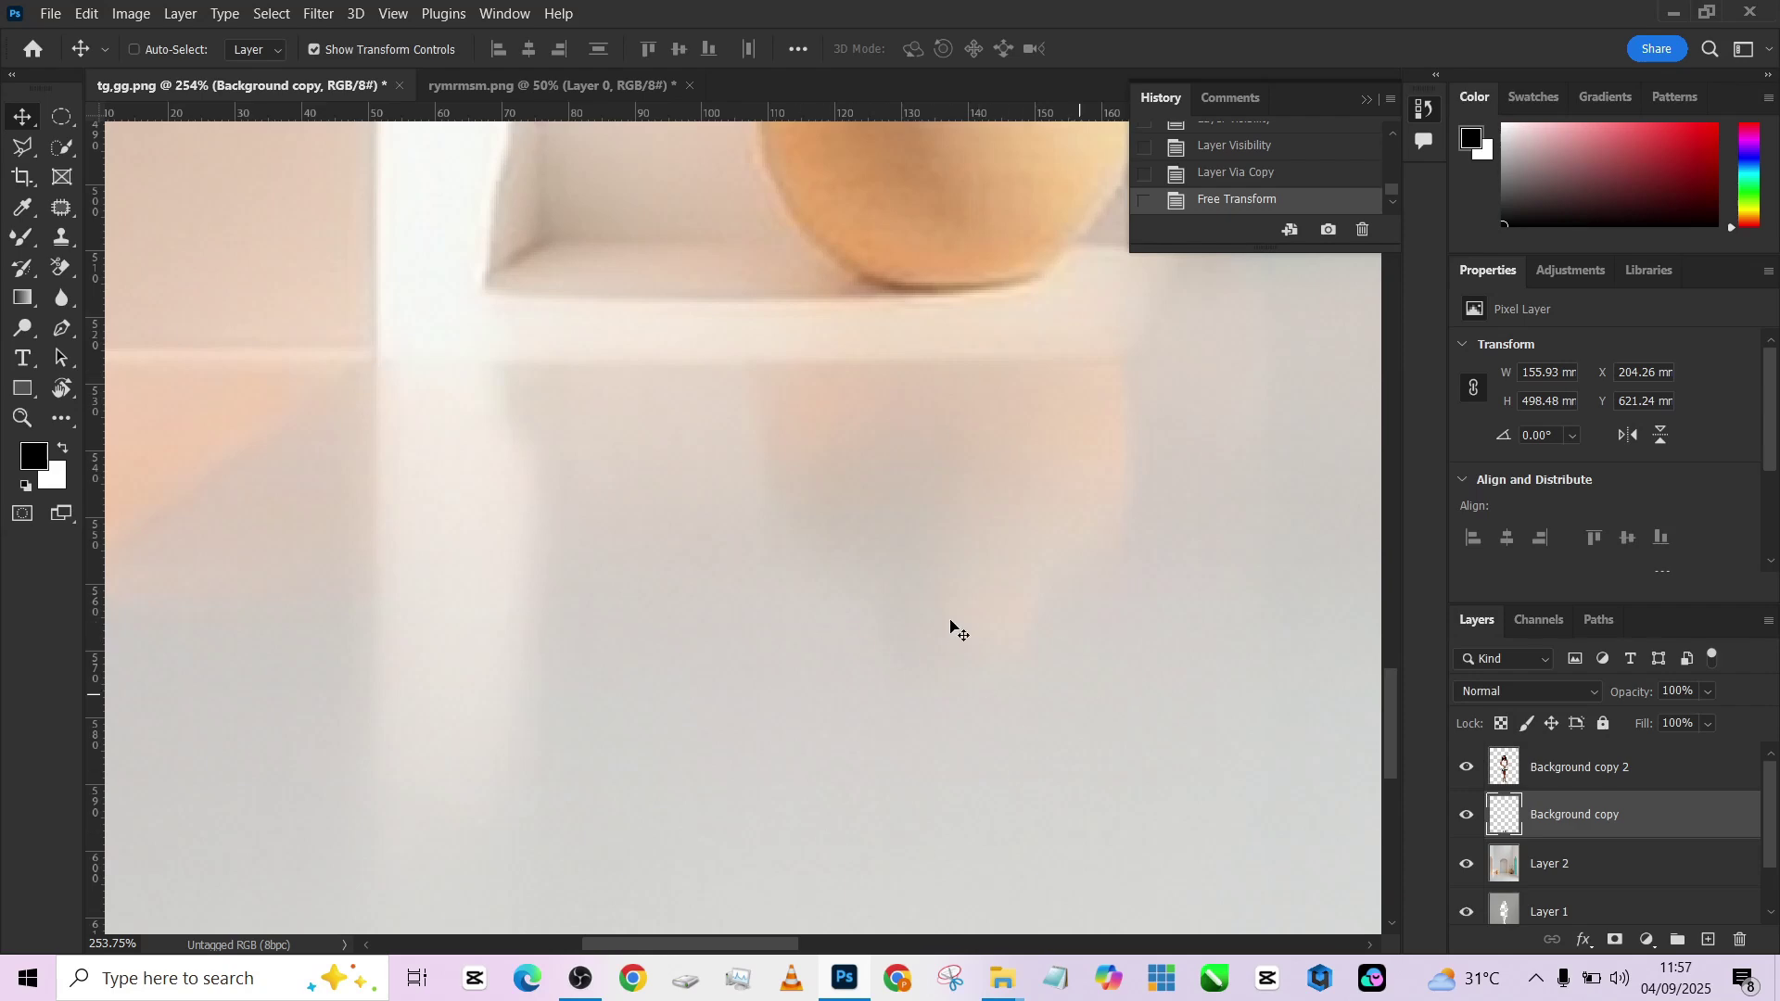
scroll(840, 583, "down", 4)
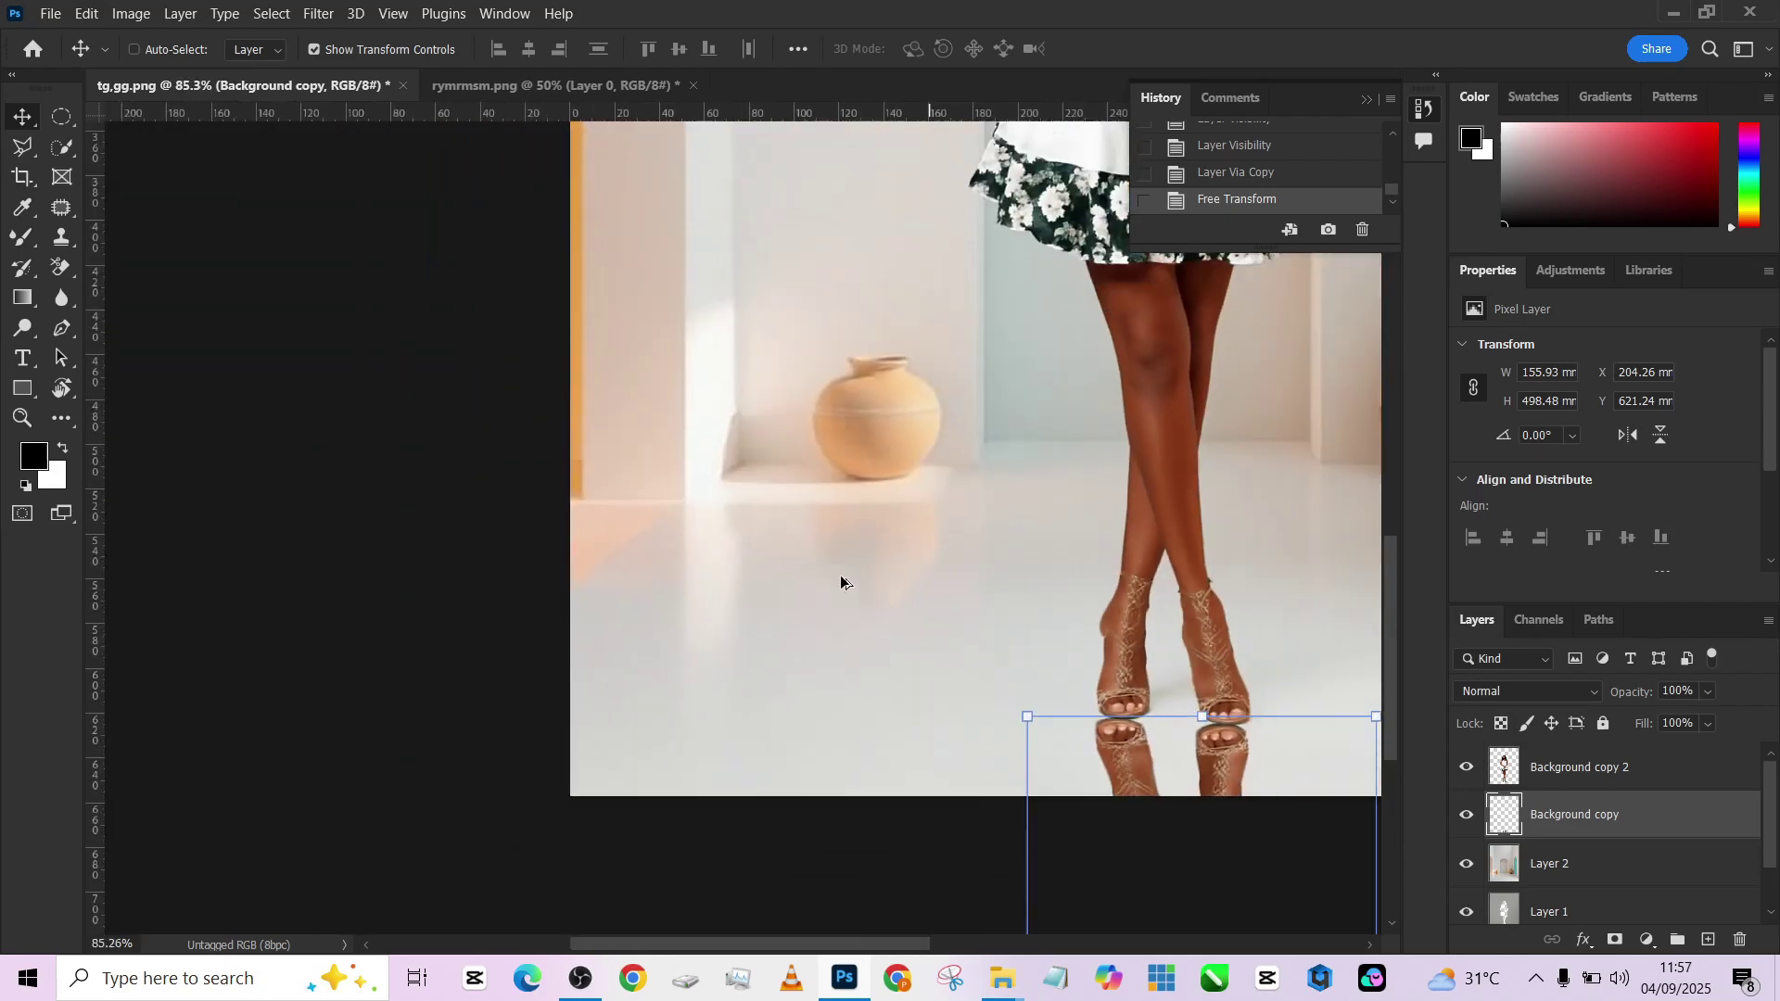
left_click_drag(862, 620, 584, 541)
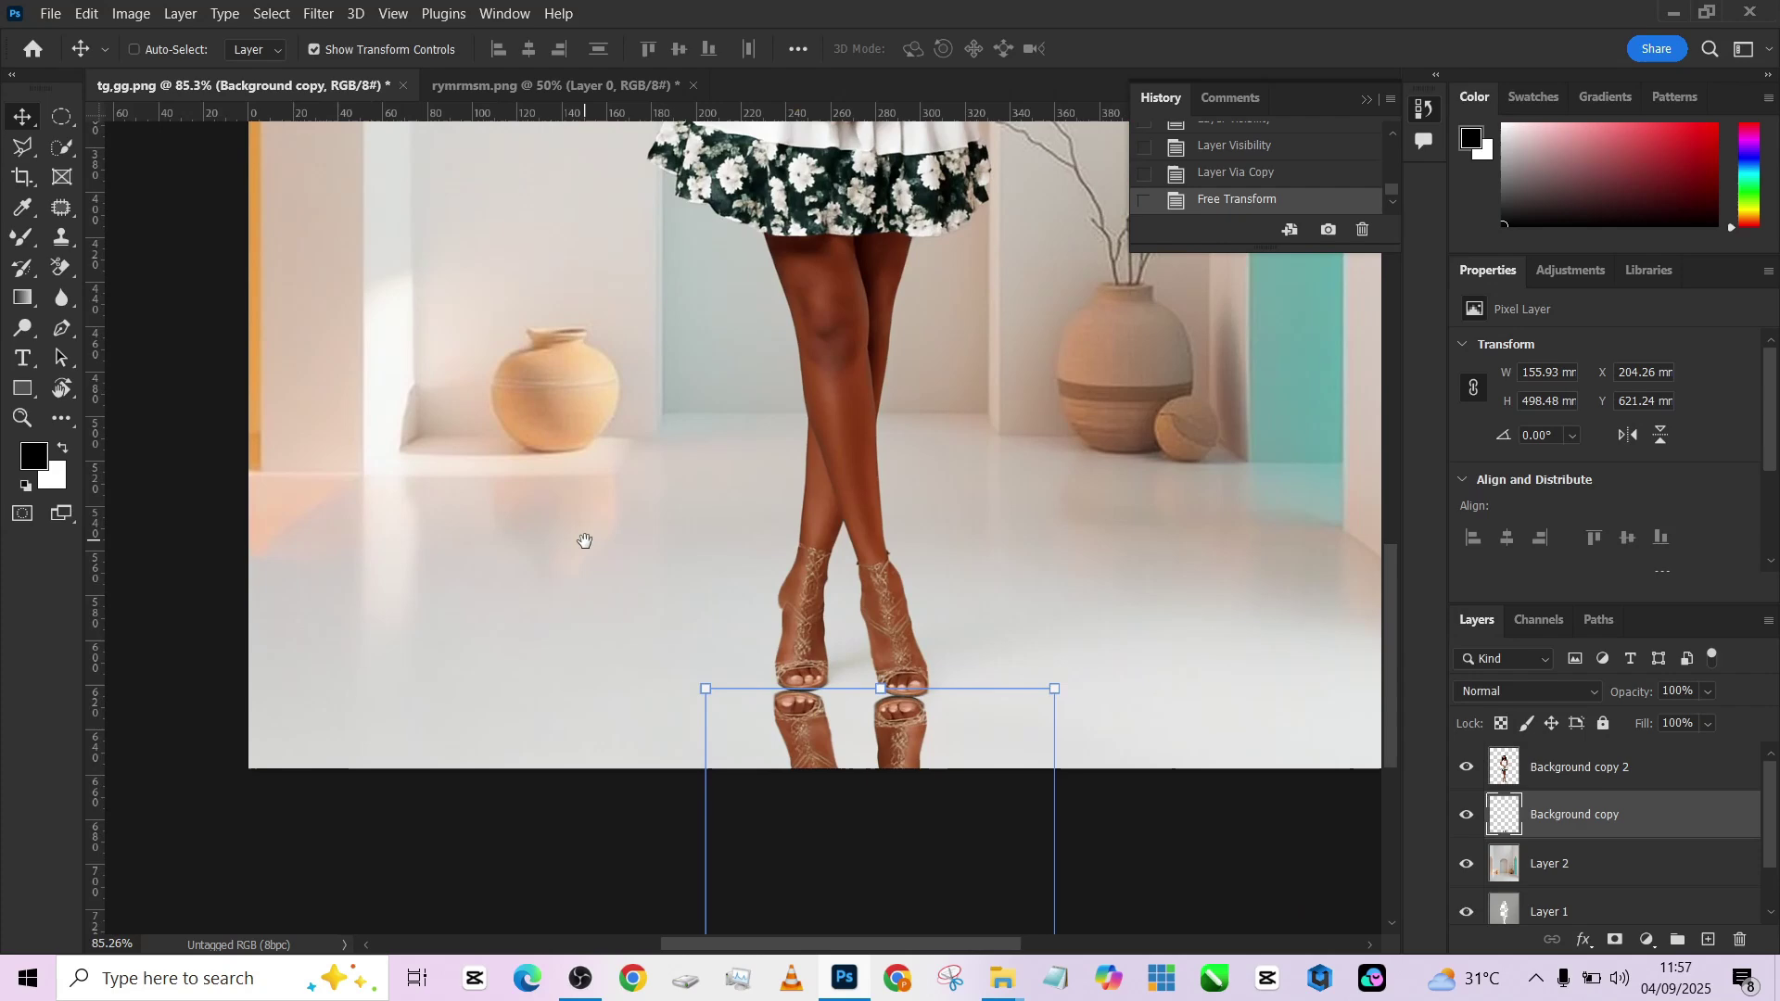
scroll(787, 496, "down", 2)
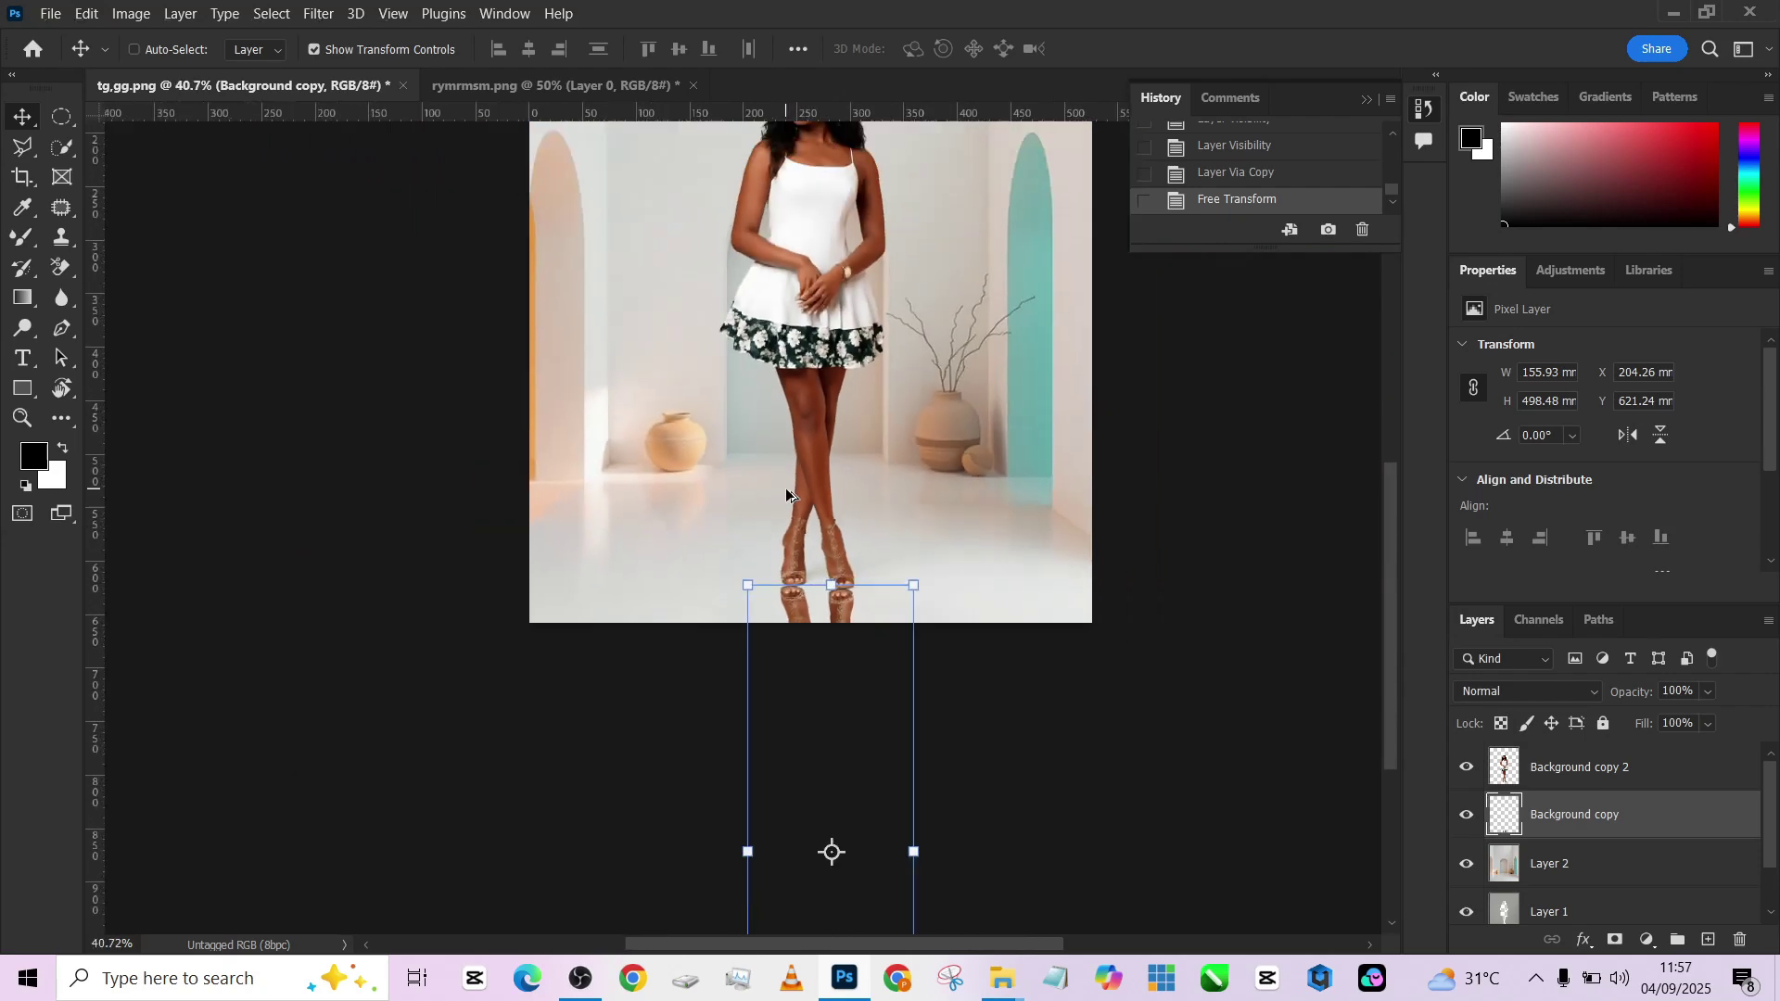
Apply an 85 px Tilt-Shift blur with its focus band placed around her legs and feet.
left_click(320, 14)
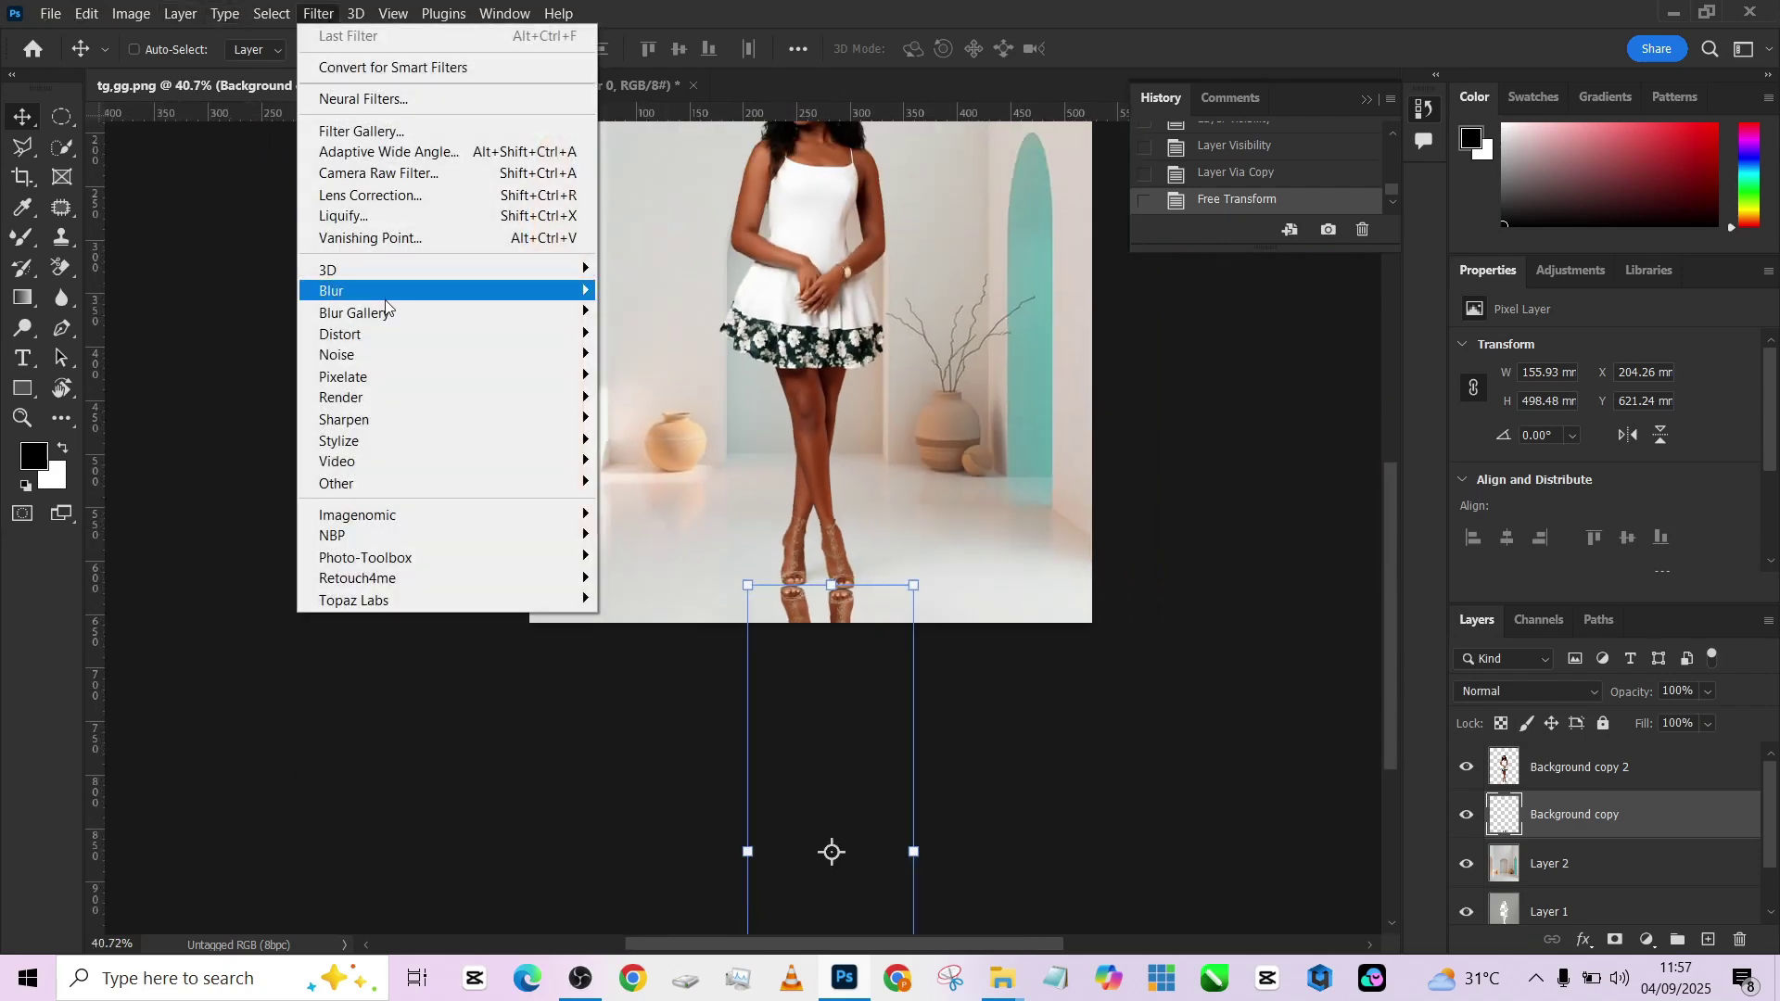
mouse_move(389, 313)
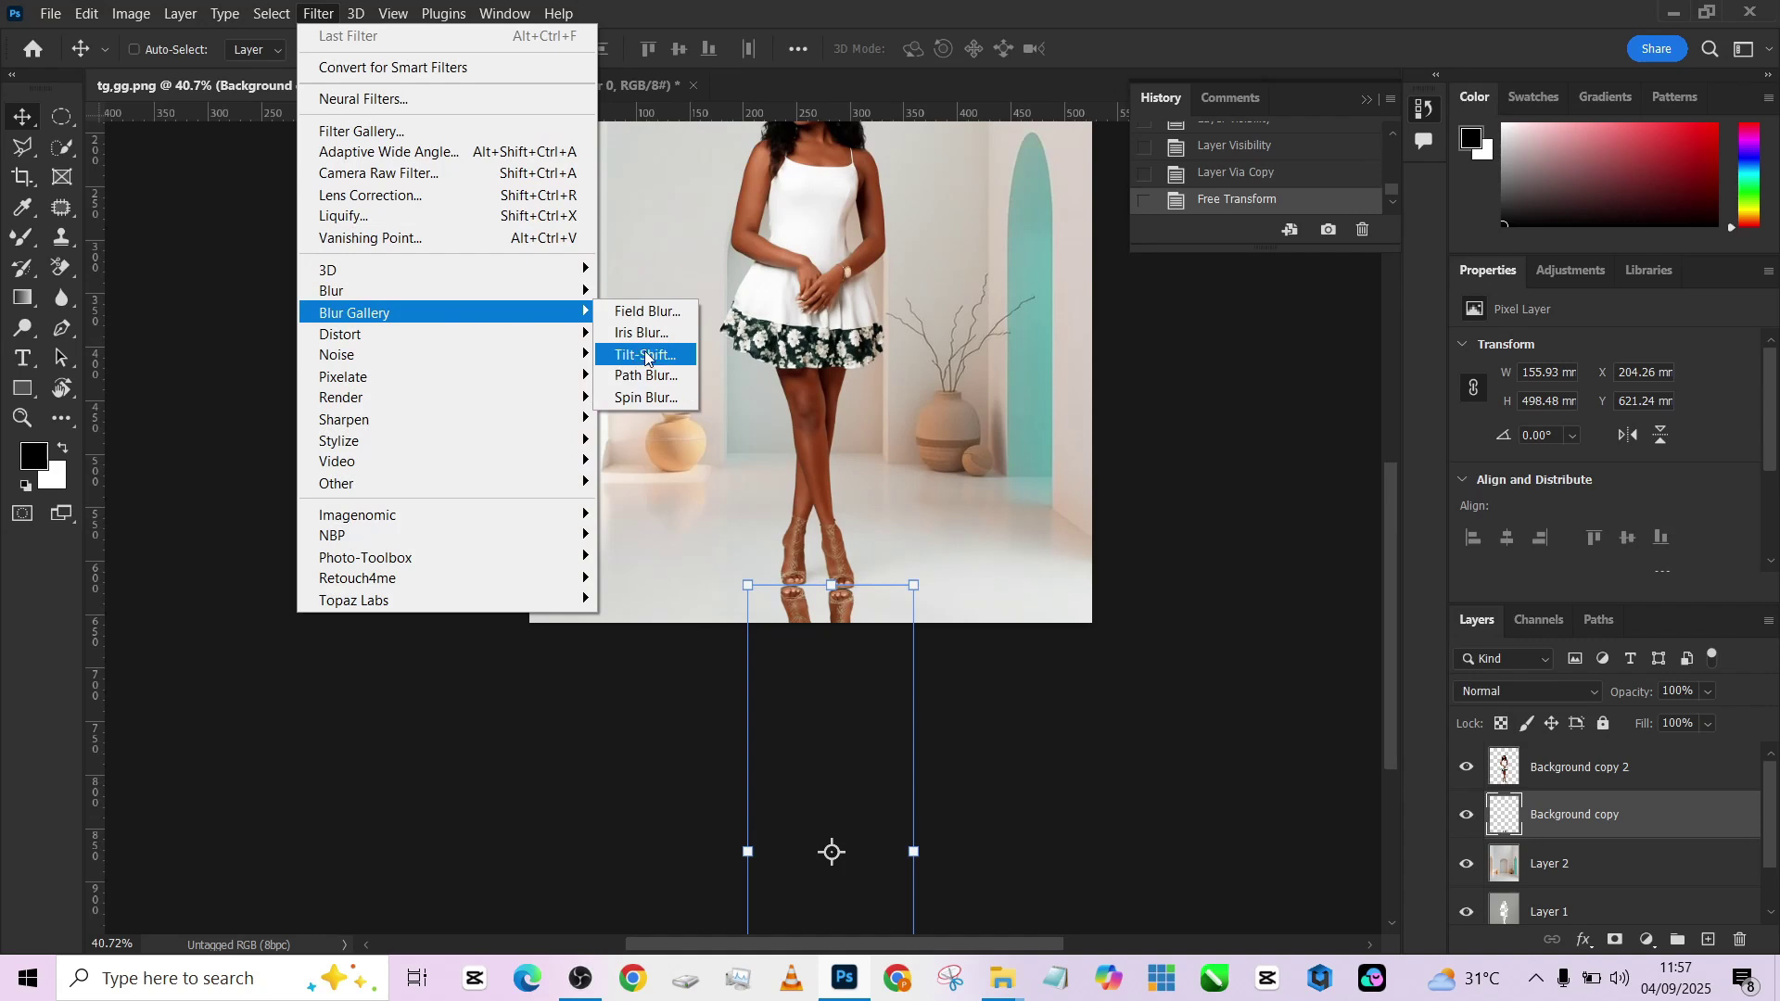
left_click(647, 356)
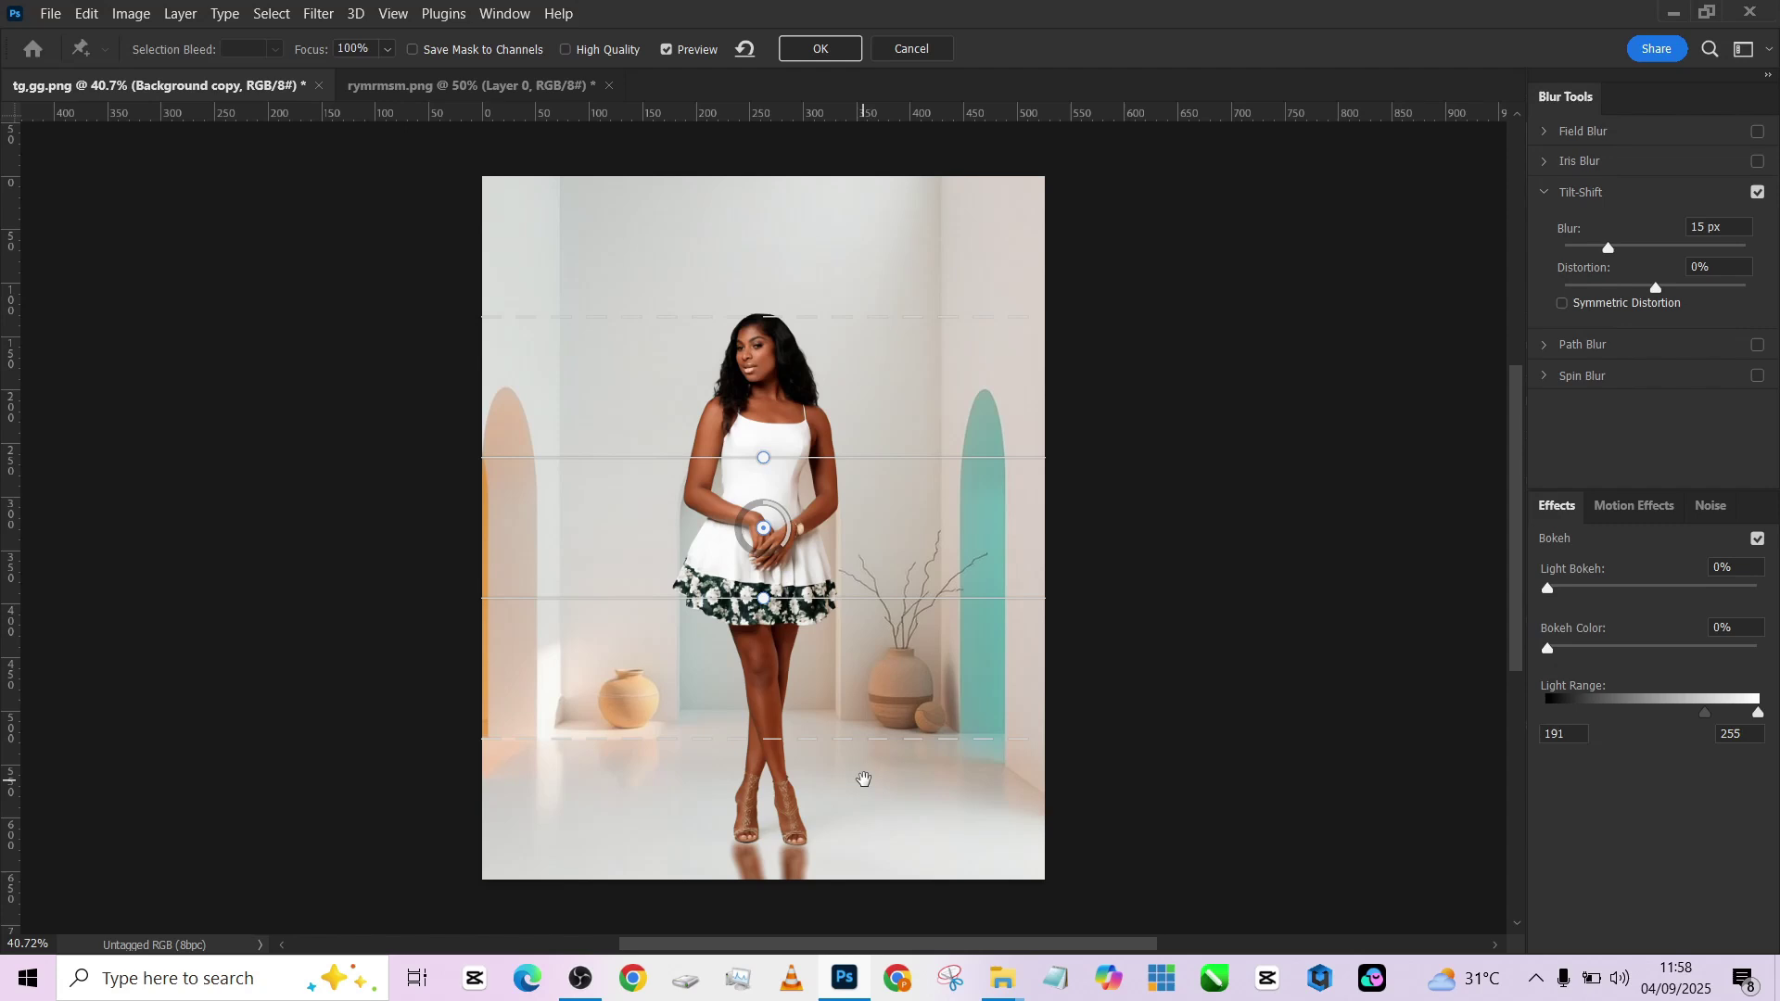
left_click_drag(864, 779, 866, 593)
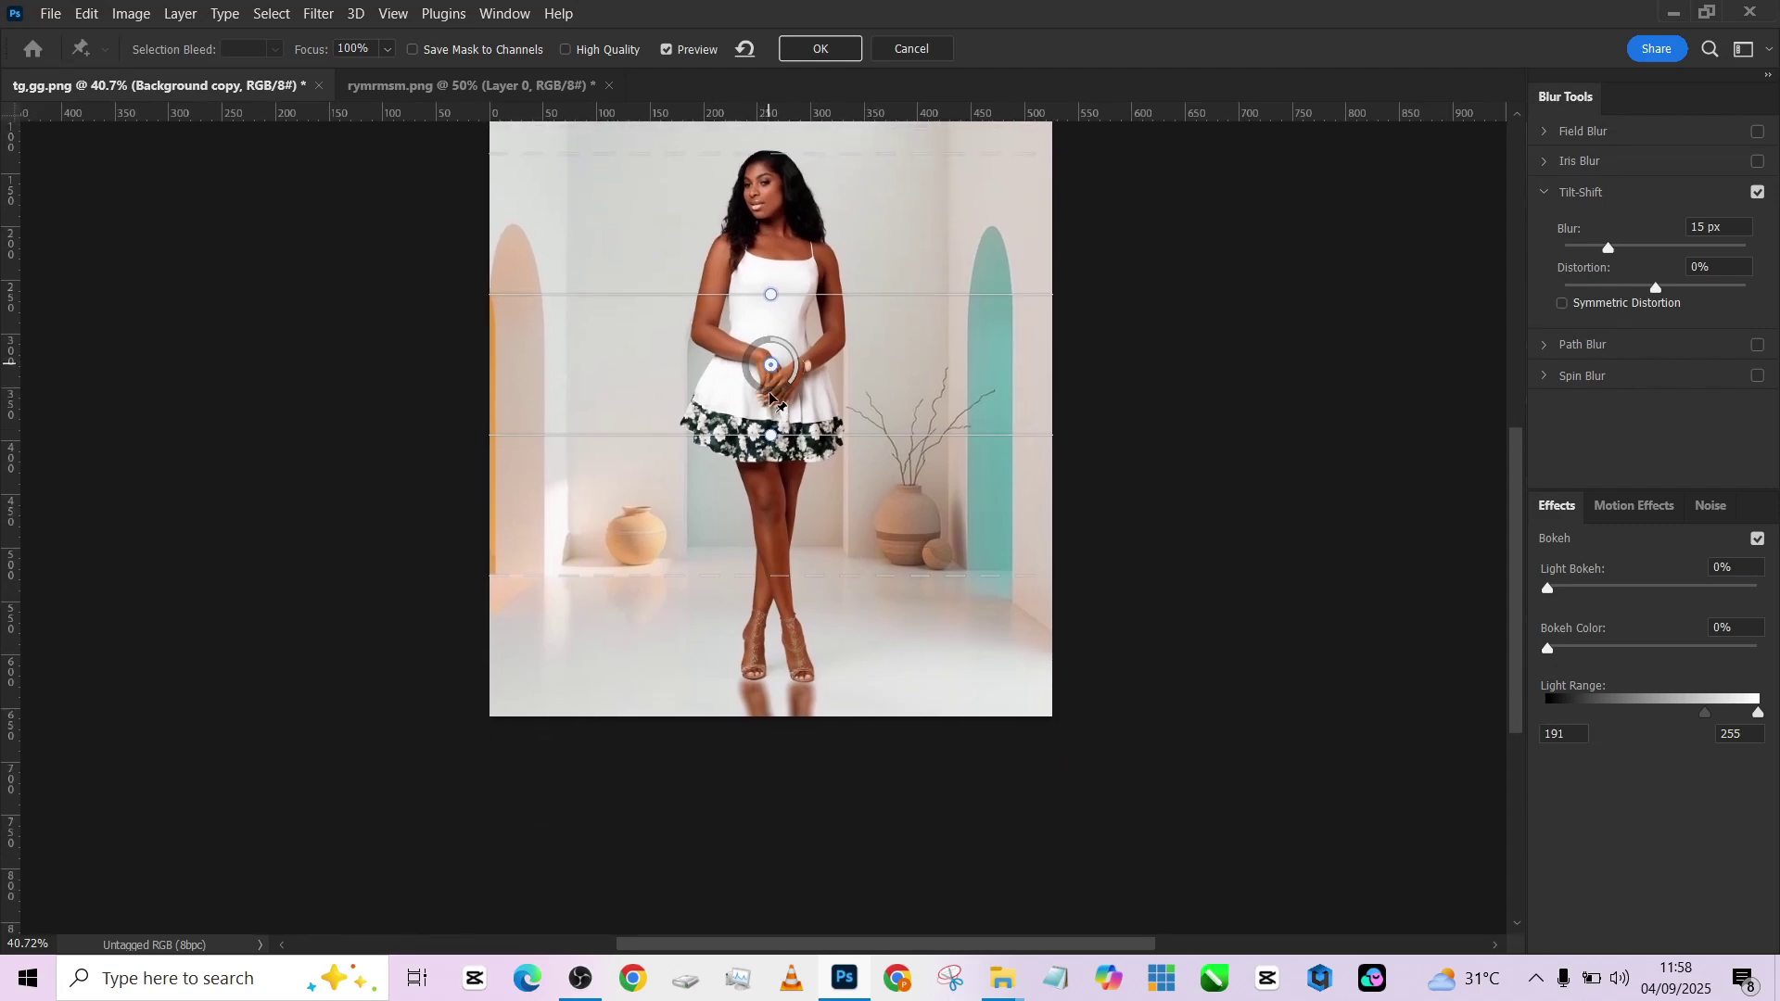
left_click_drag(771, 367, 788, 639)
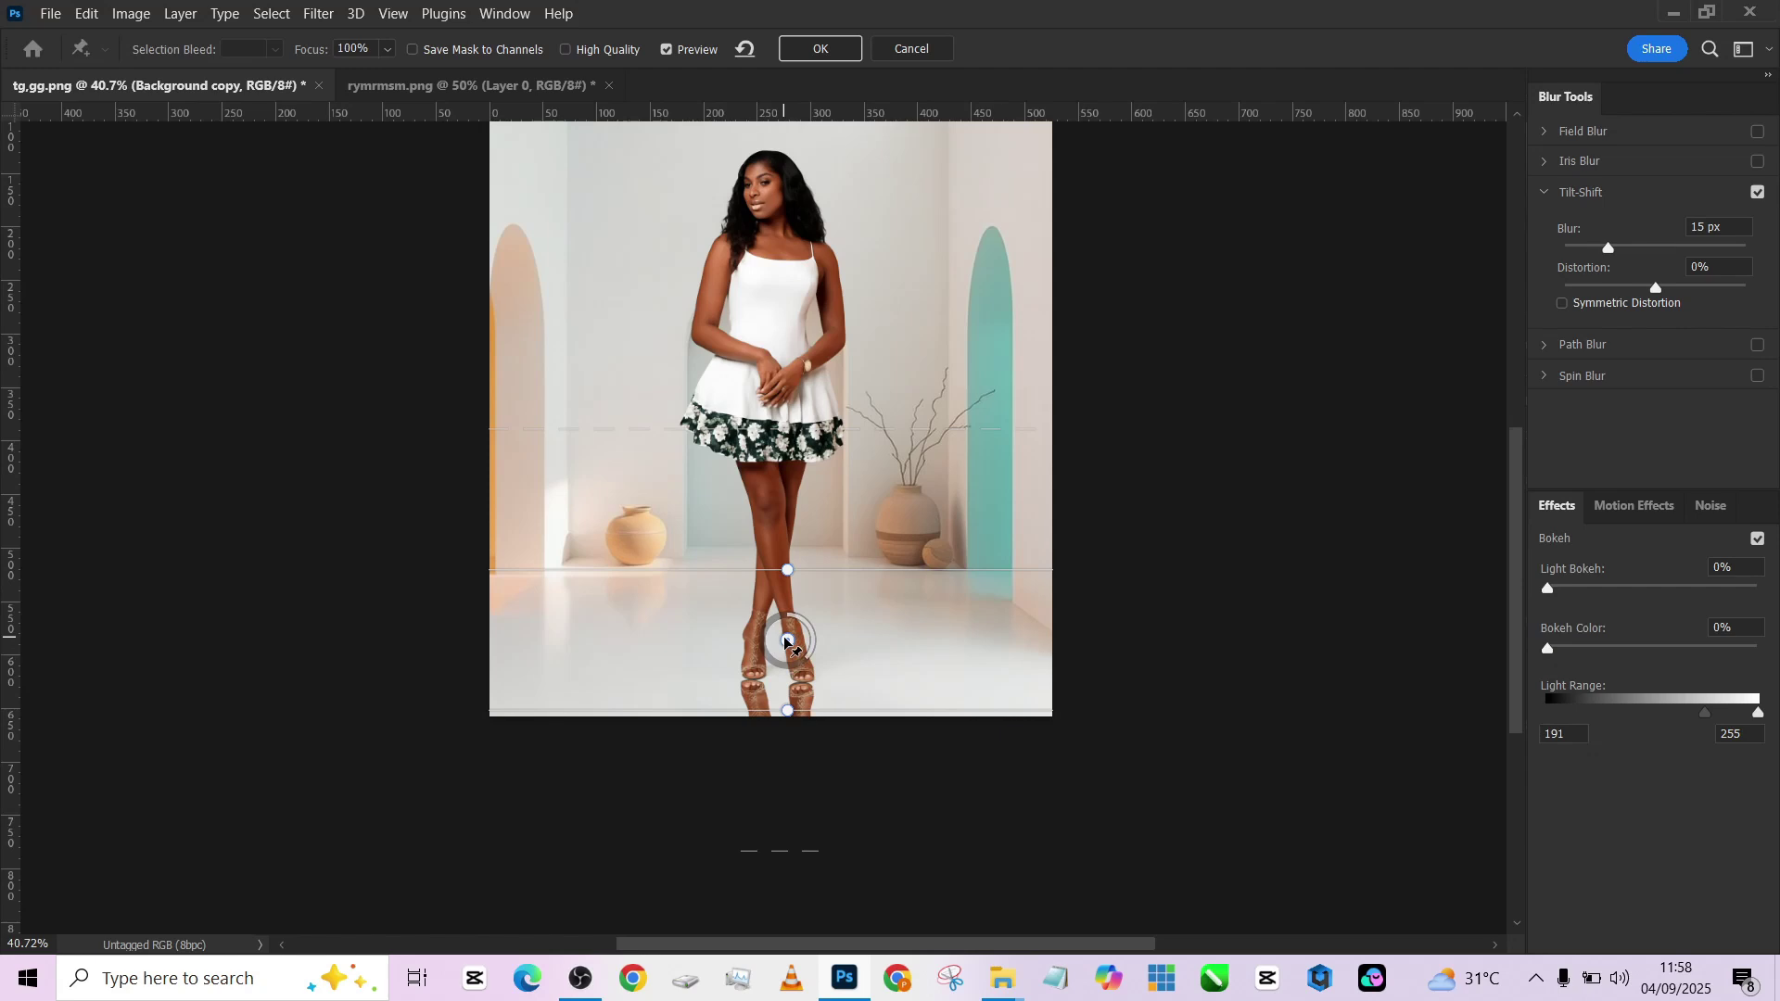
left_click_drag(787, 640, 787, 568)
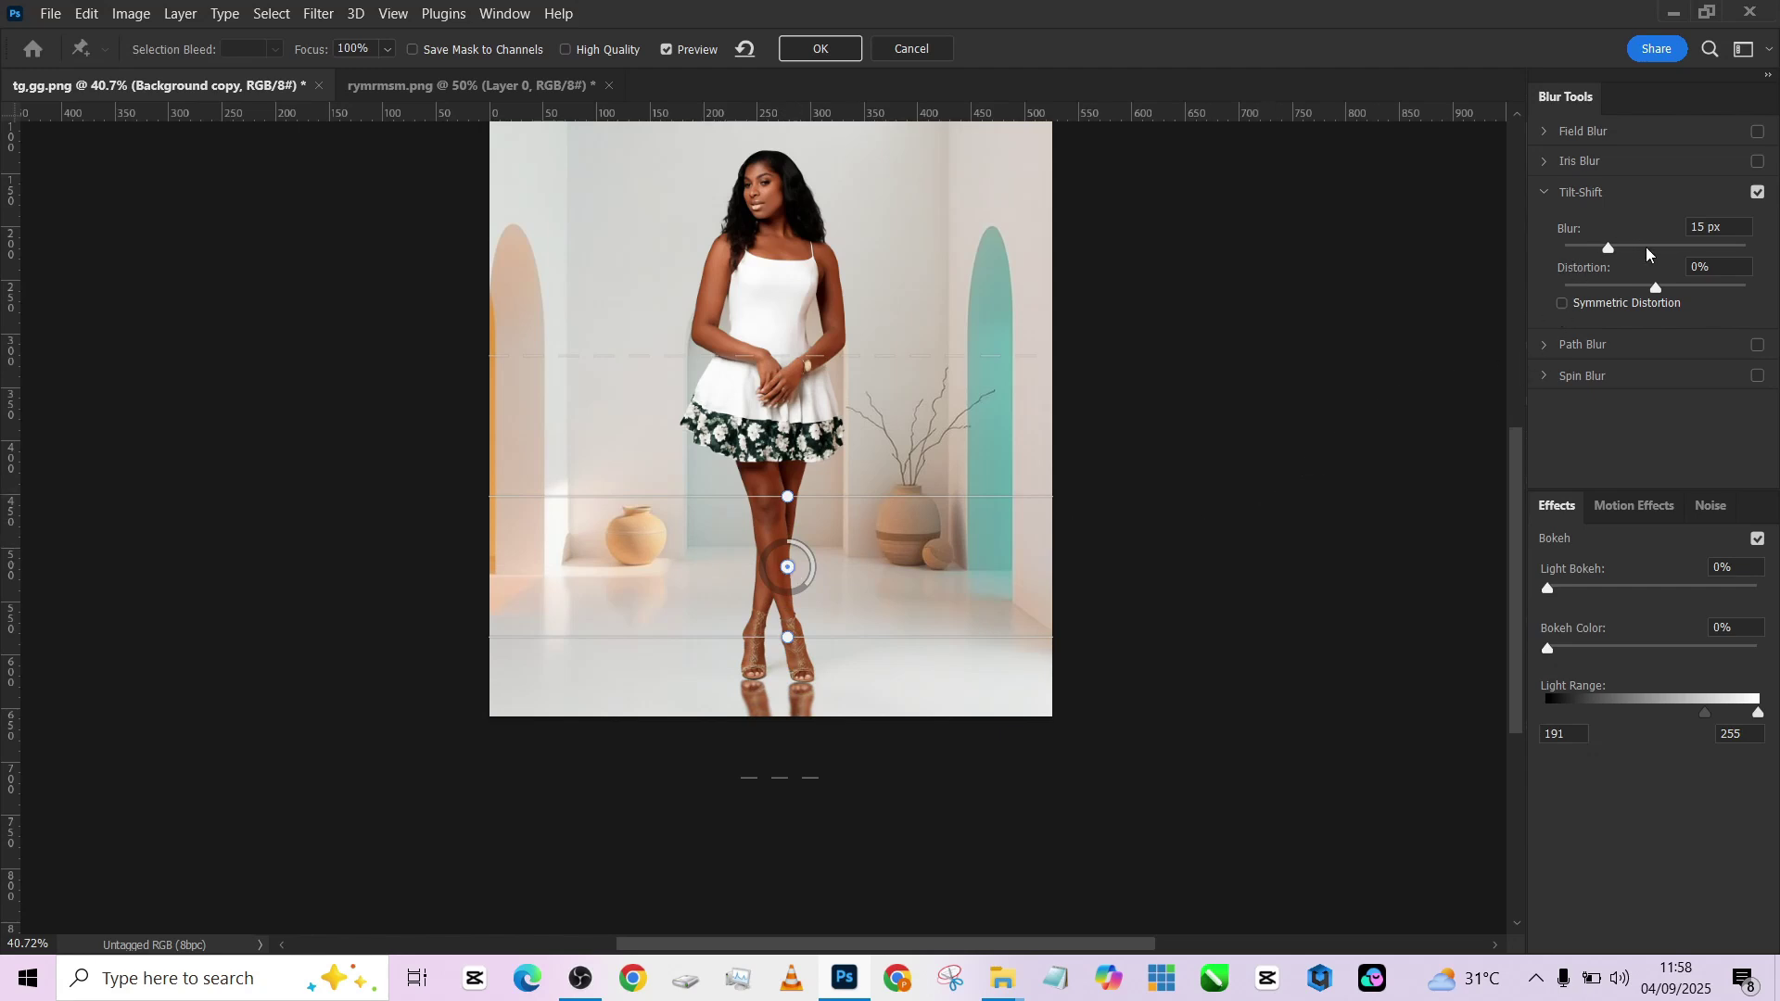
left_click_drag(1647, 249, 1655, 248)
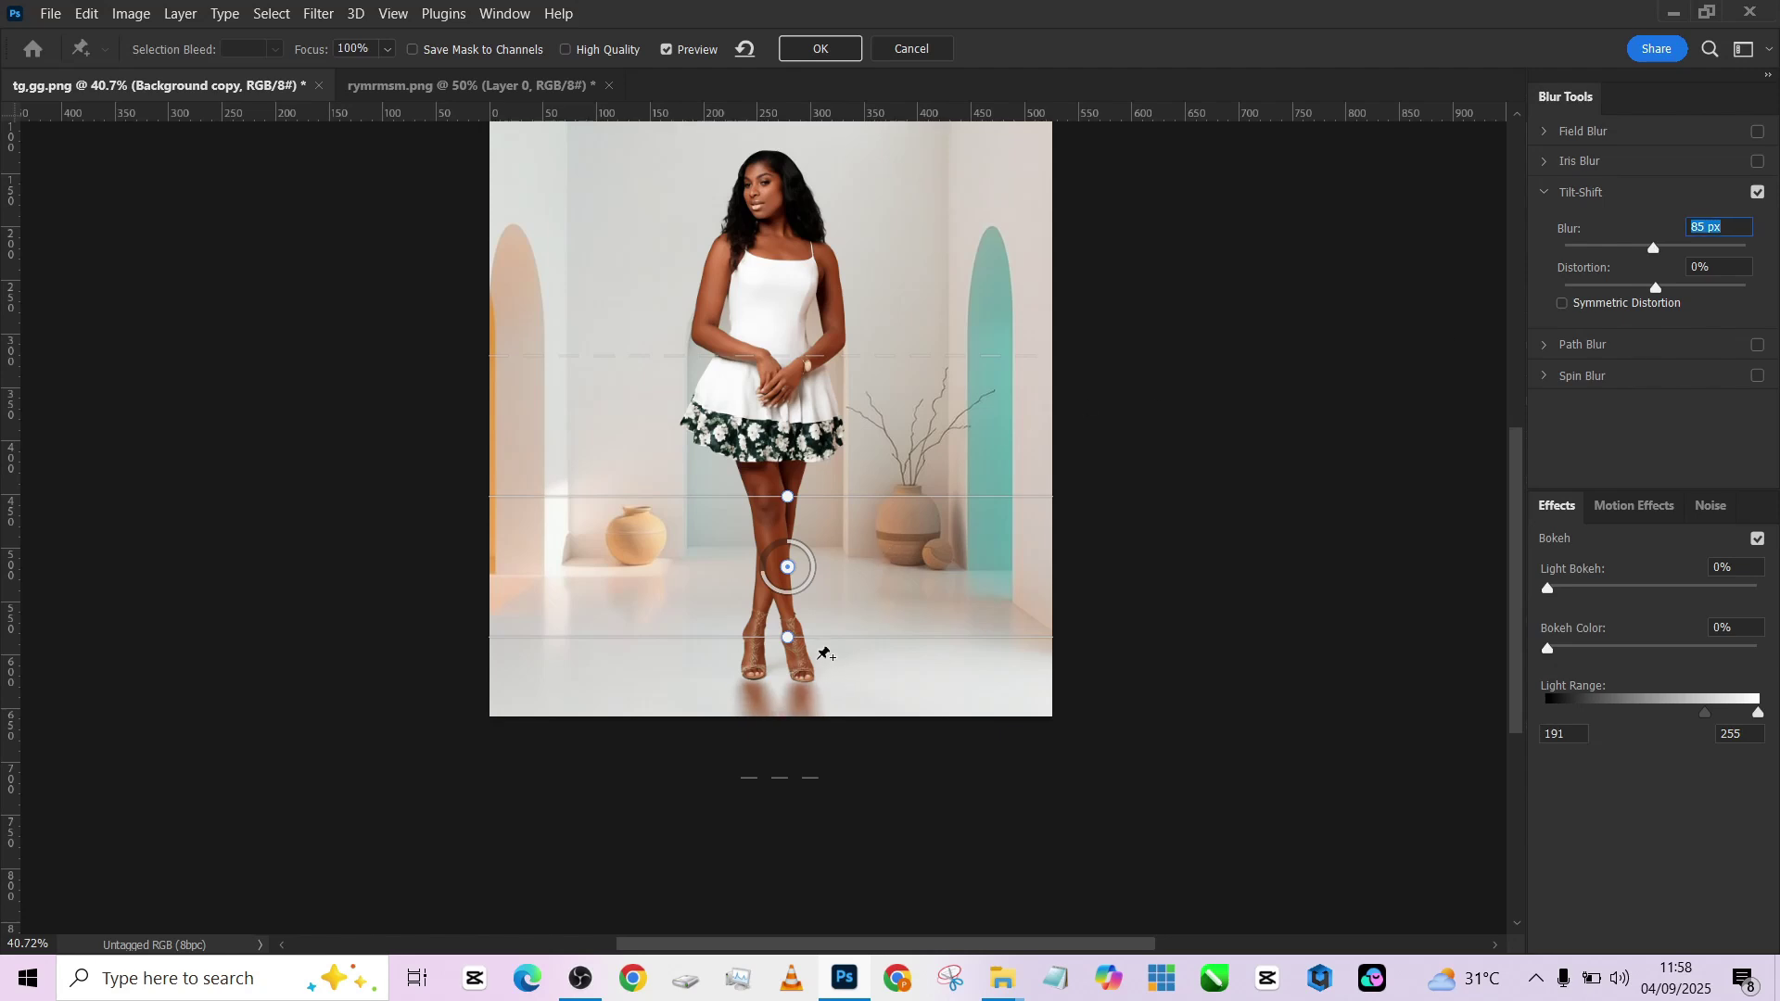
left_click_drag(823, 638, 834, 662)
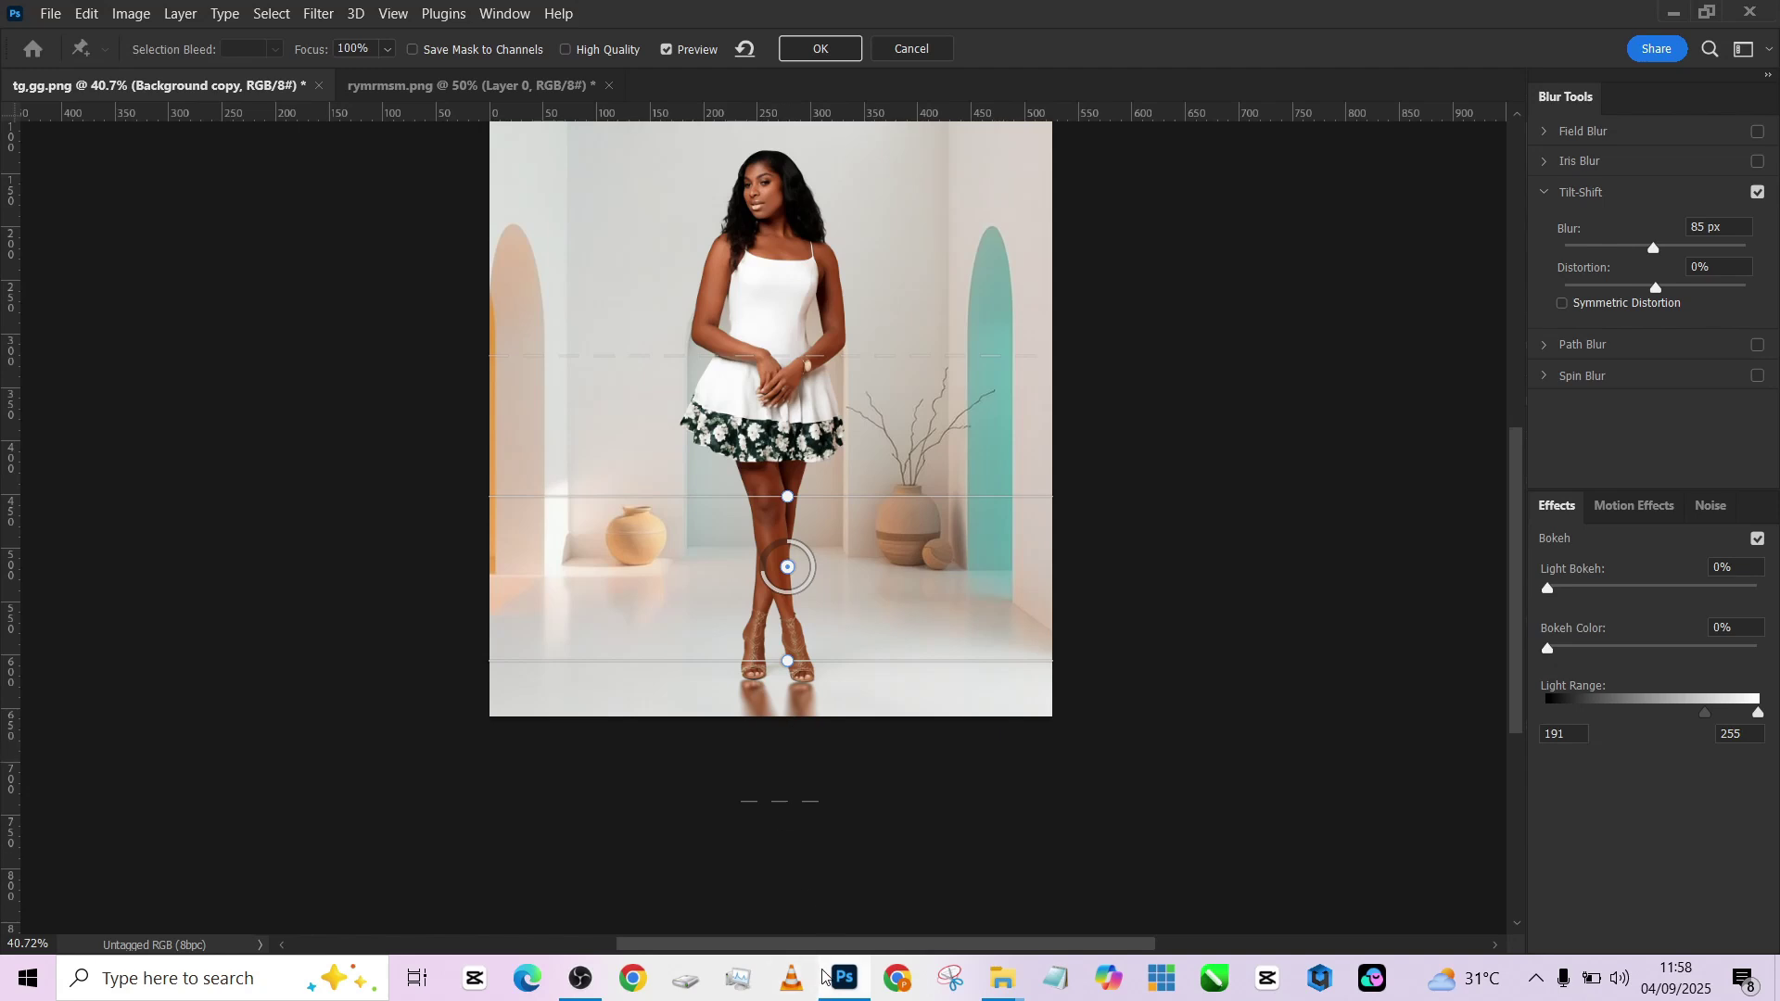
left_click(825, 48)
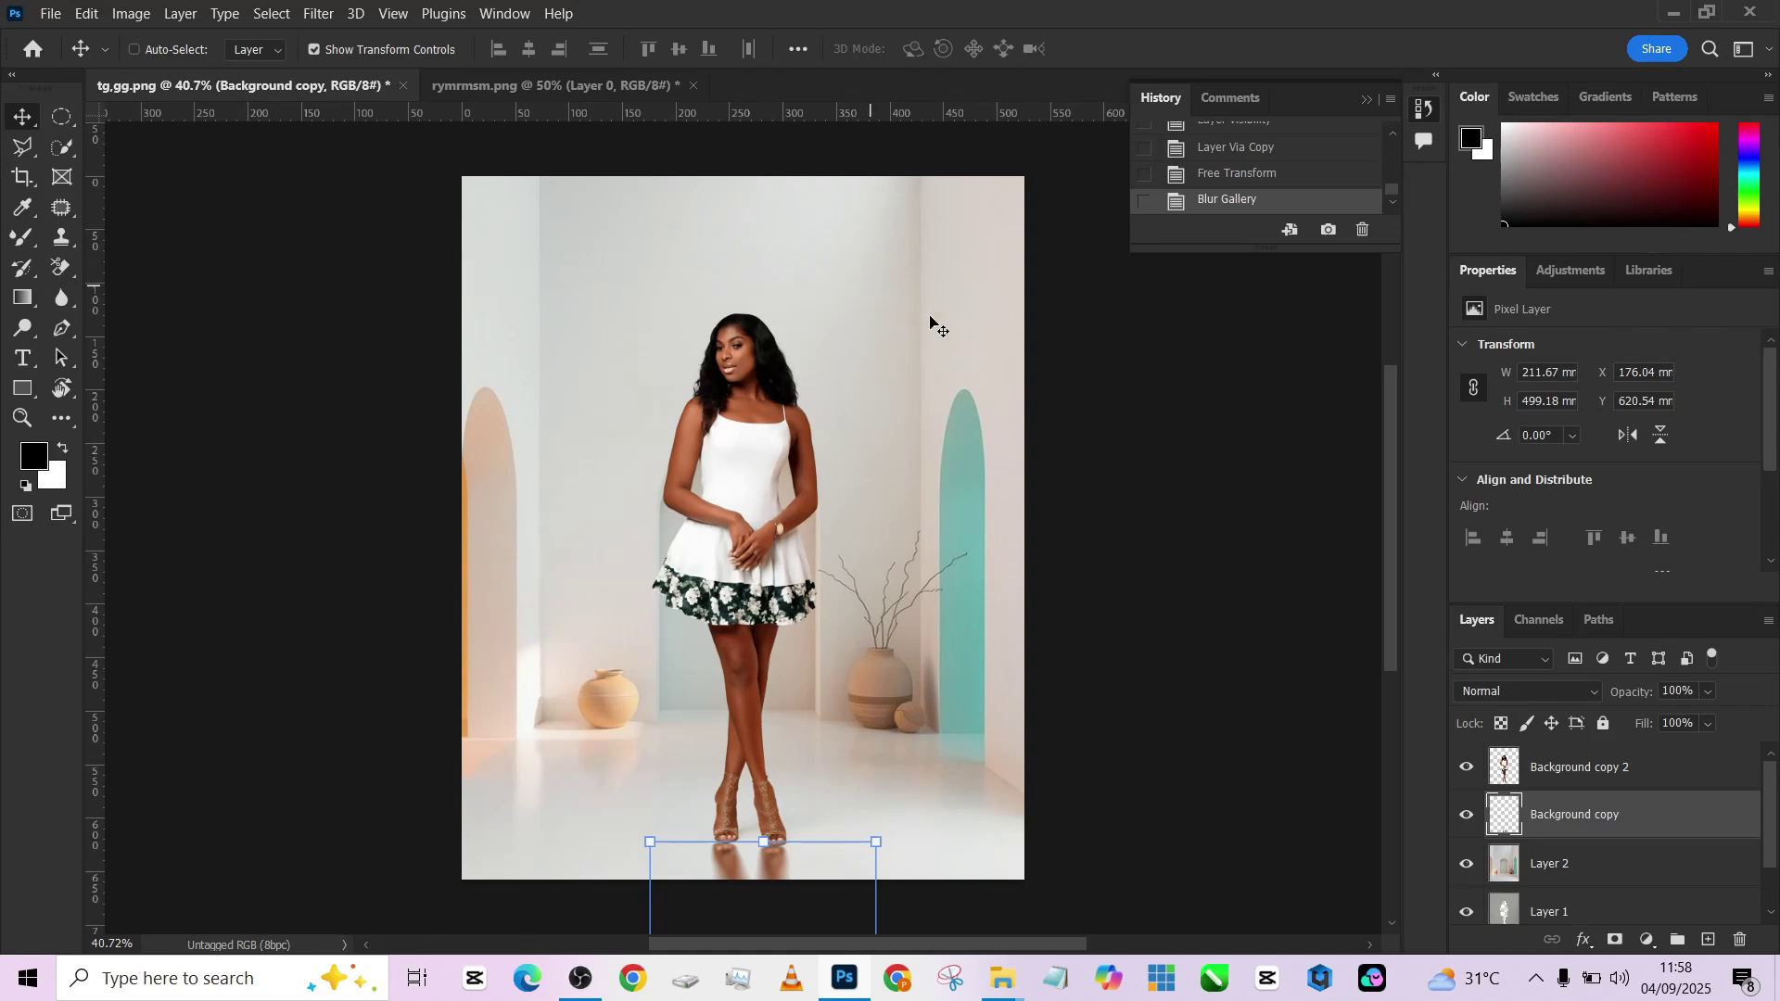
Compare Darken, Difference and Linear Dodge (Add) blend modes on the reflection layer.
left_click(1541, 688)
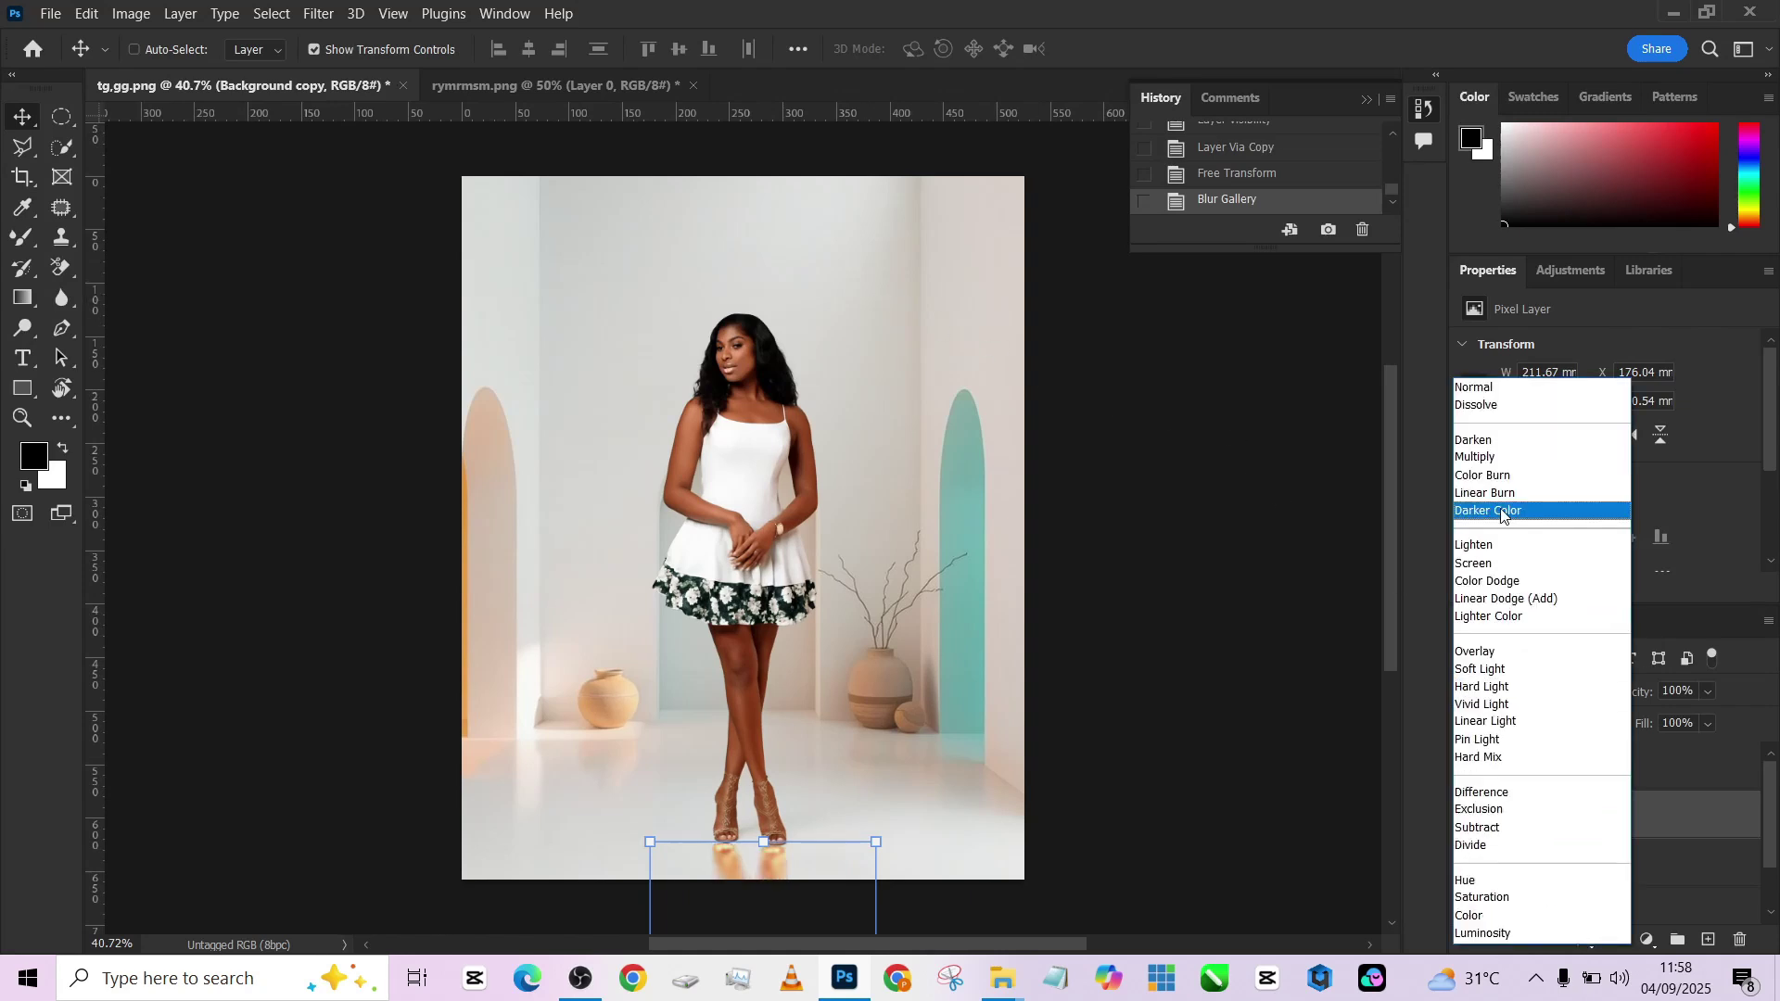
left_click(1489, 442)
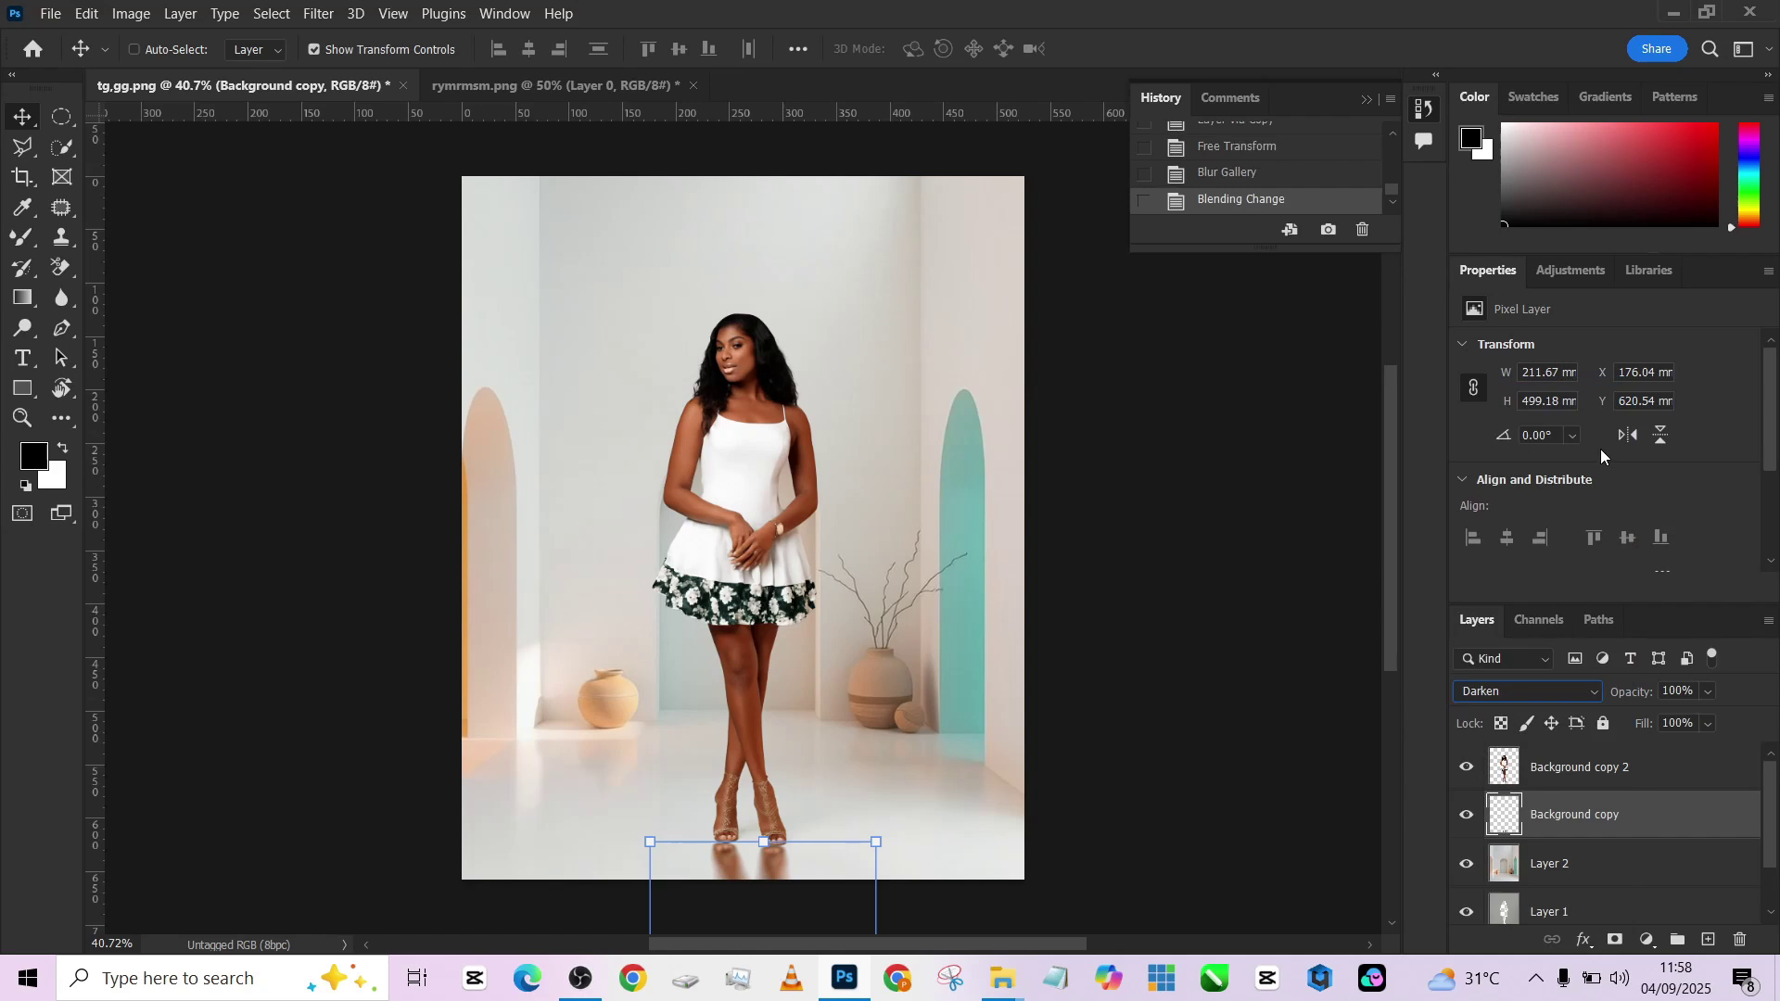
key("Down")
key("Down")
key("Down")
key("Down")
key("Down")
key("Down")
key("Down")
key("Down")
key("Down")
key("Down")
key("Down")
key("Down")
key("Down")
key("Down")
key("Down")
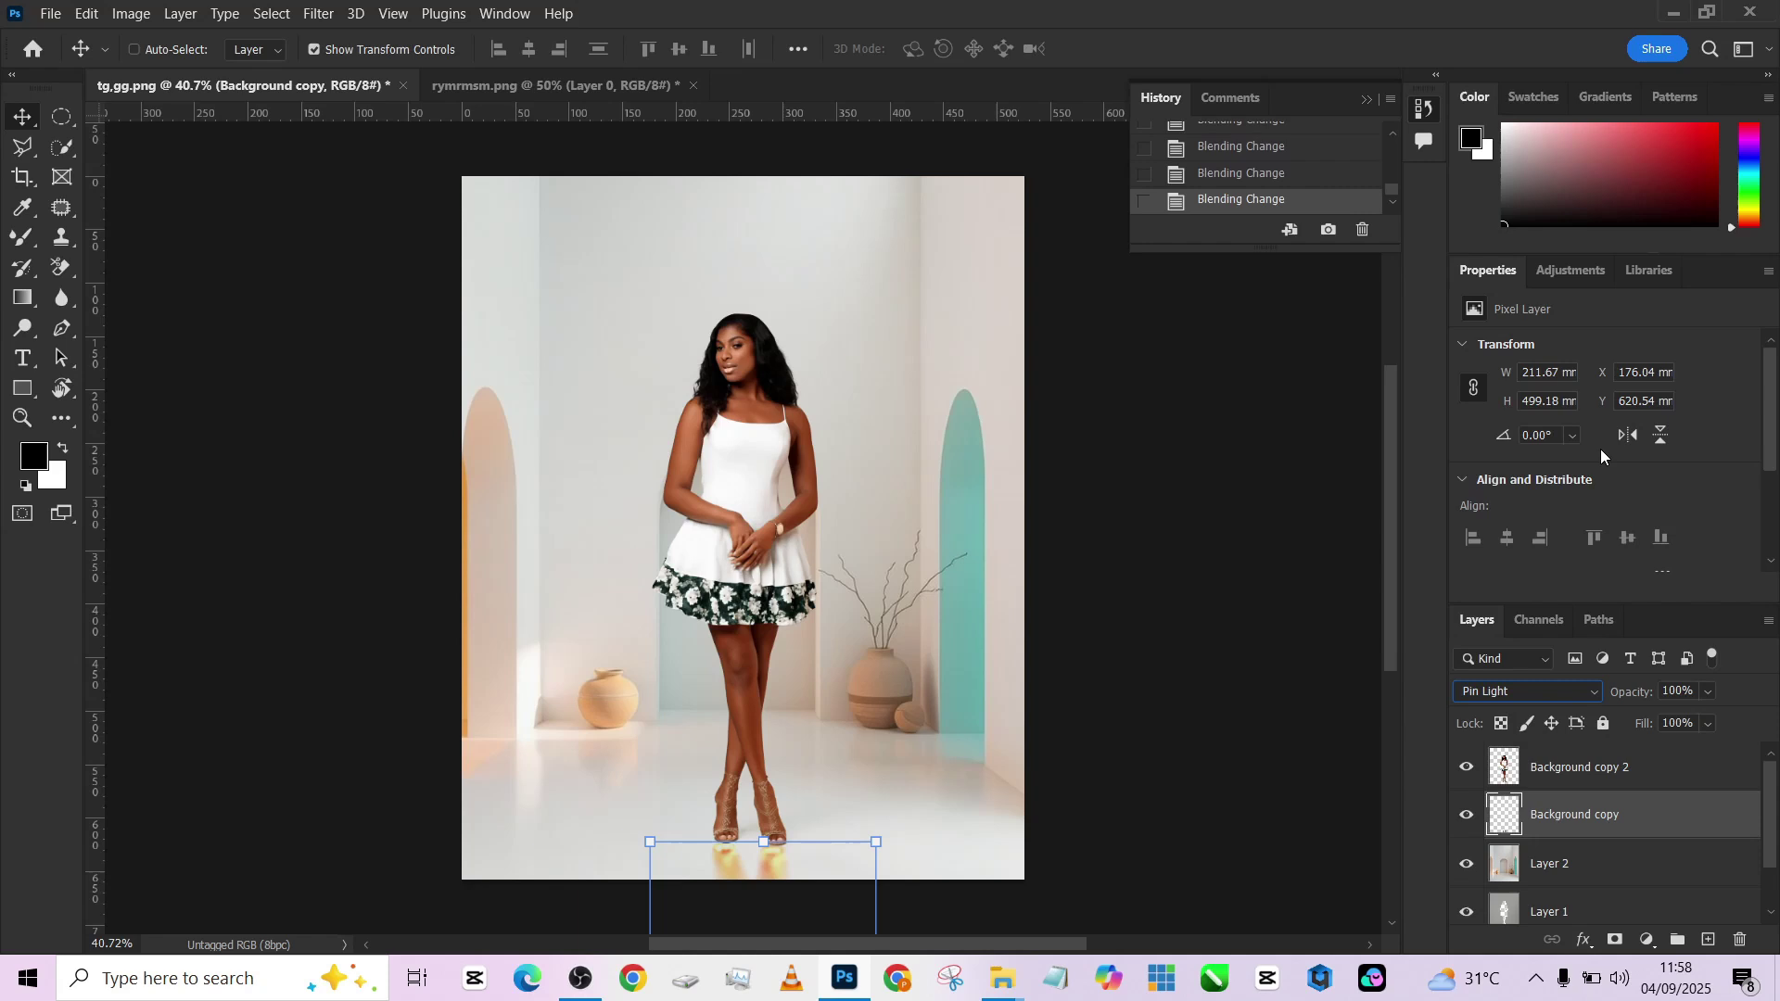
key("Down")
key("Down")
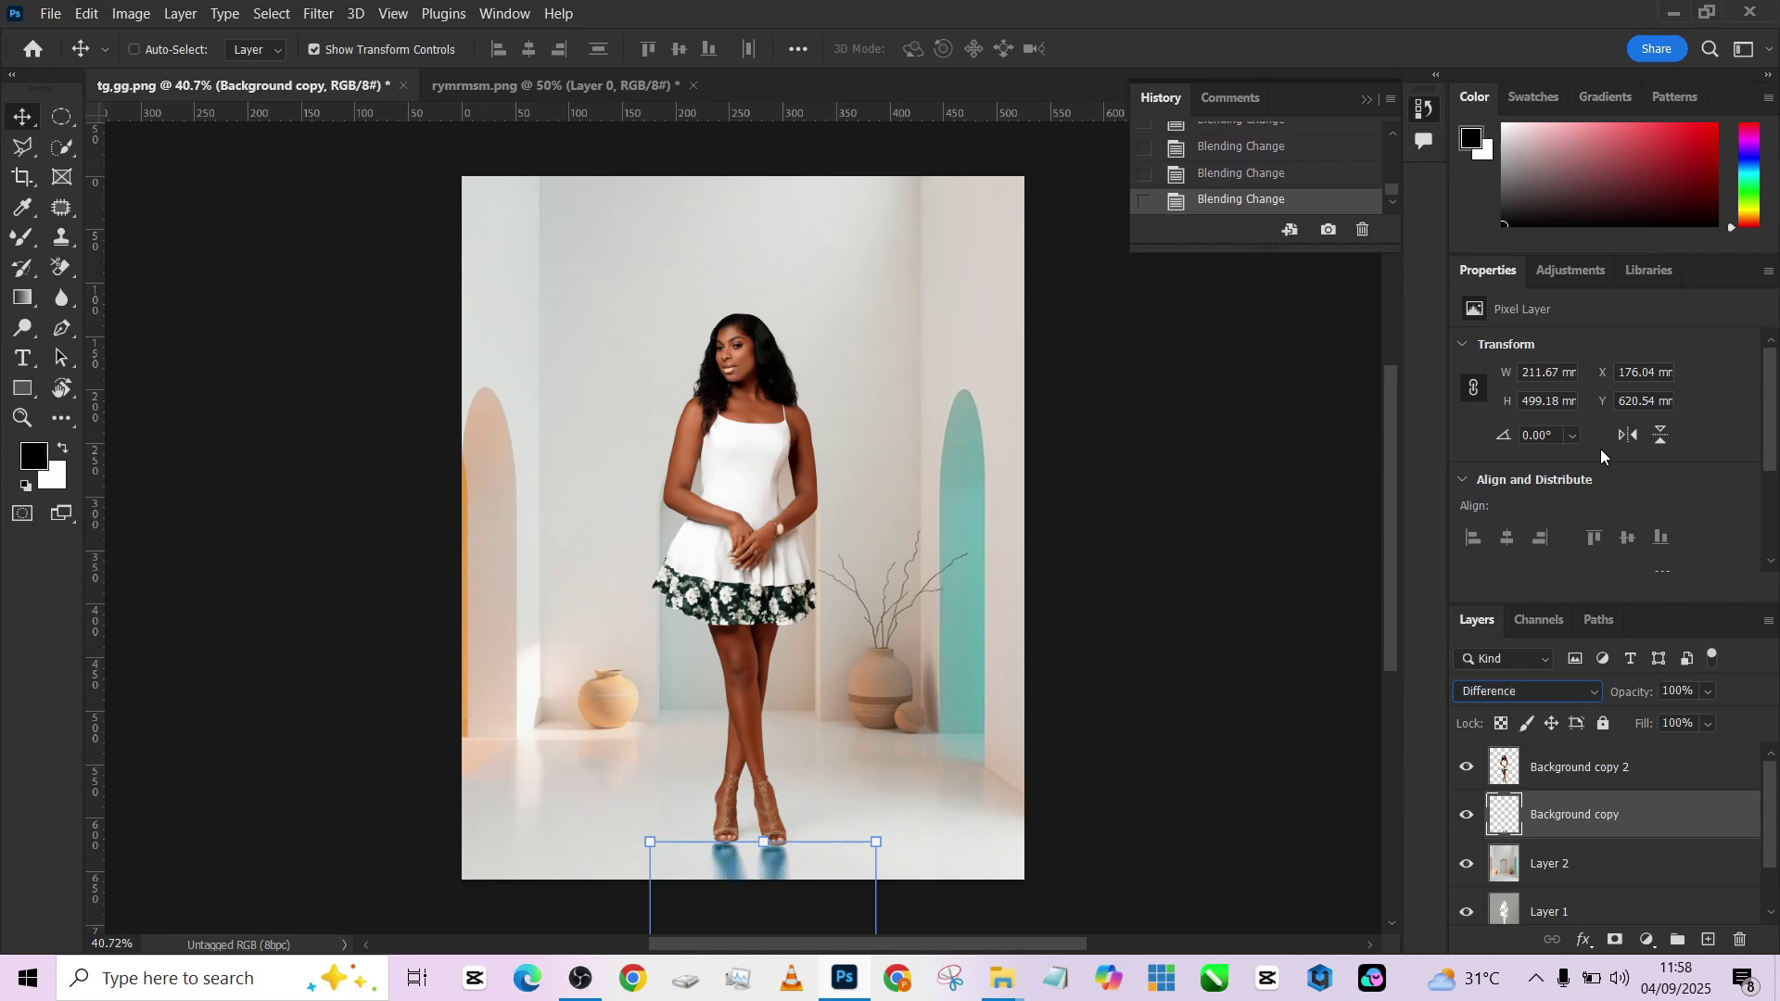
key("Up")
key("Up")
key("Up")
key("Up")
key("Up")
key("Up")
key("Up")
key("Up")
key("Up")
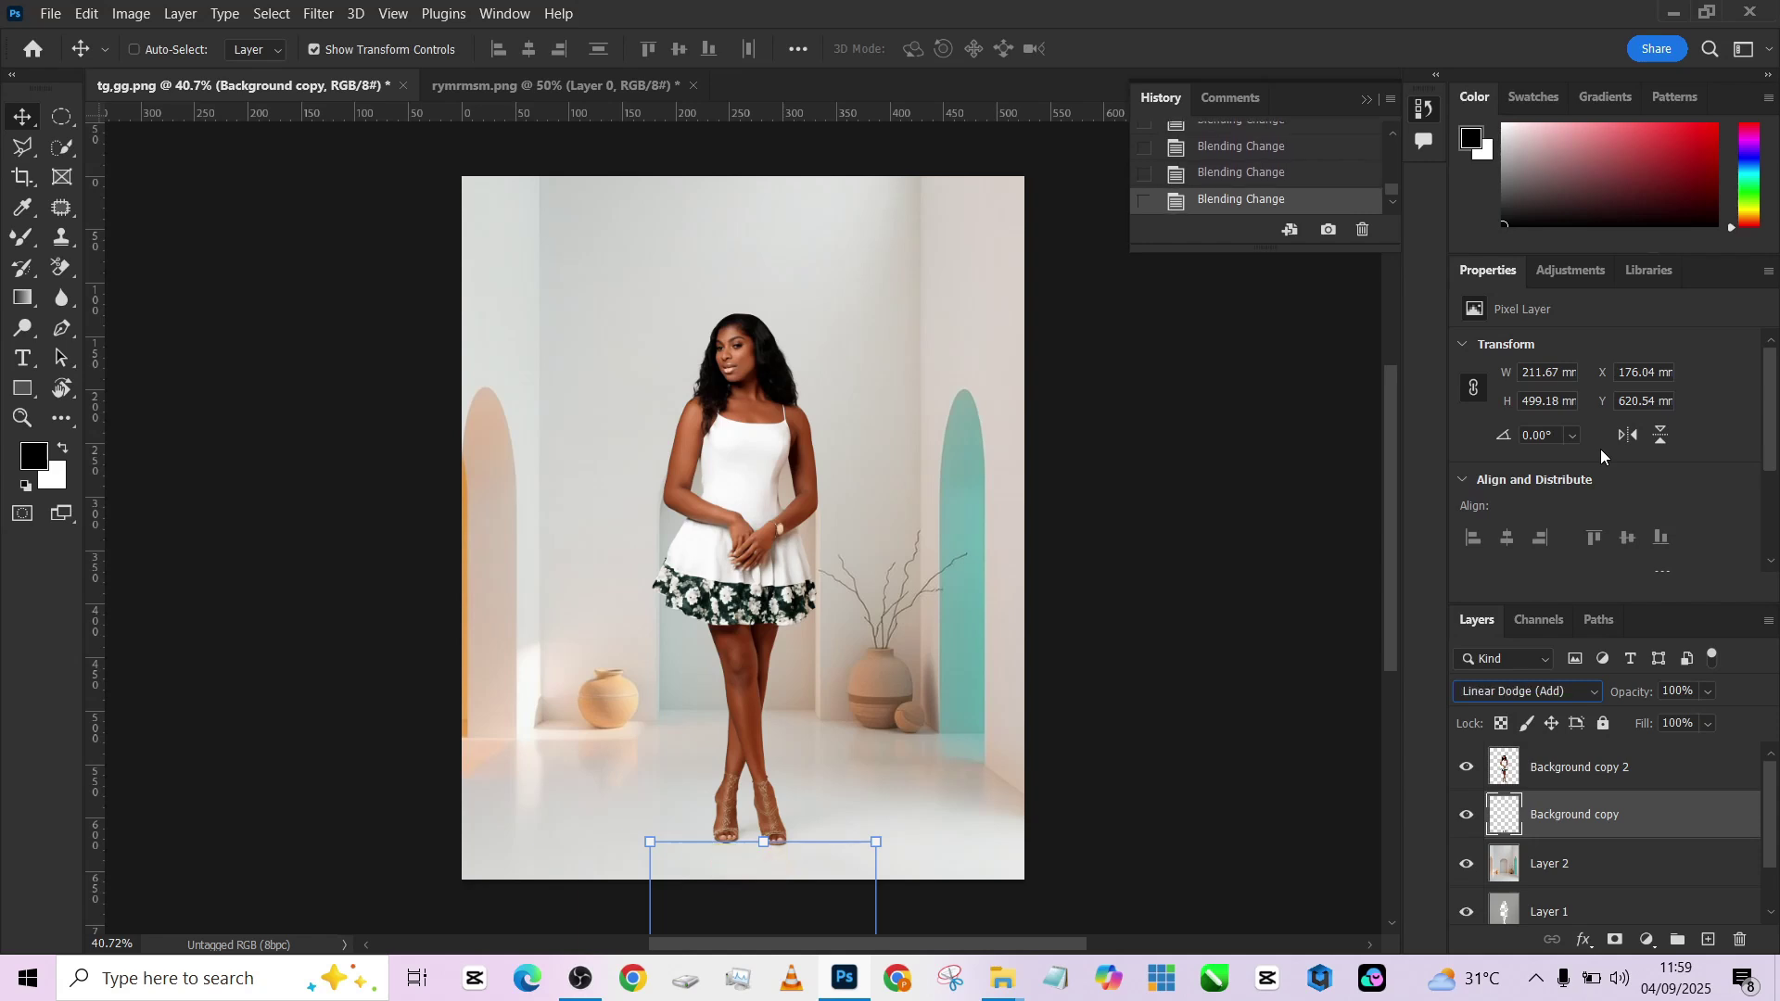
Set the reflection to Darker Color at 36% fill and call up Hue/Saturation.
key("Up")
key("Up")
key("Up")
key("Up")
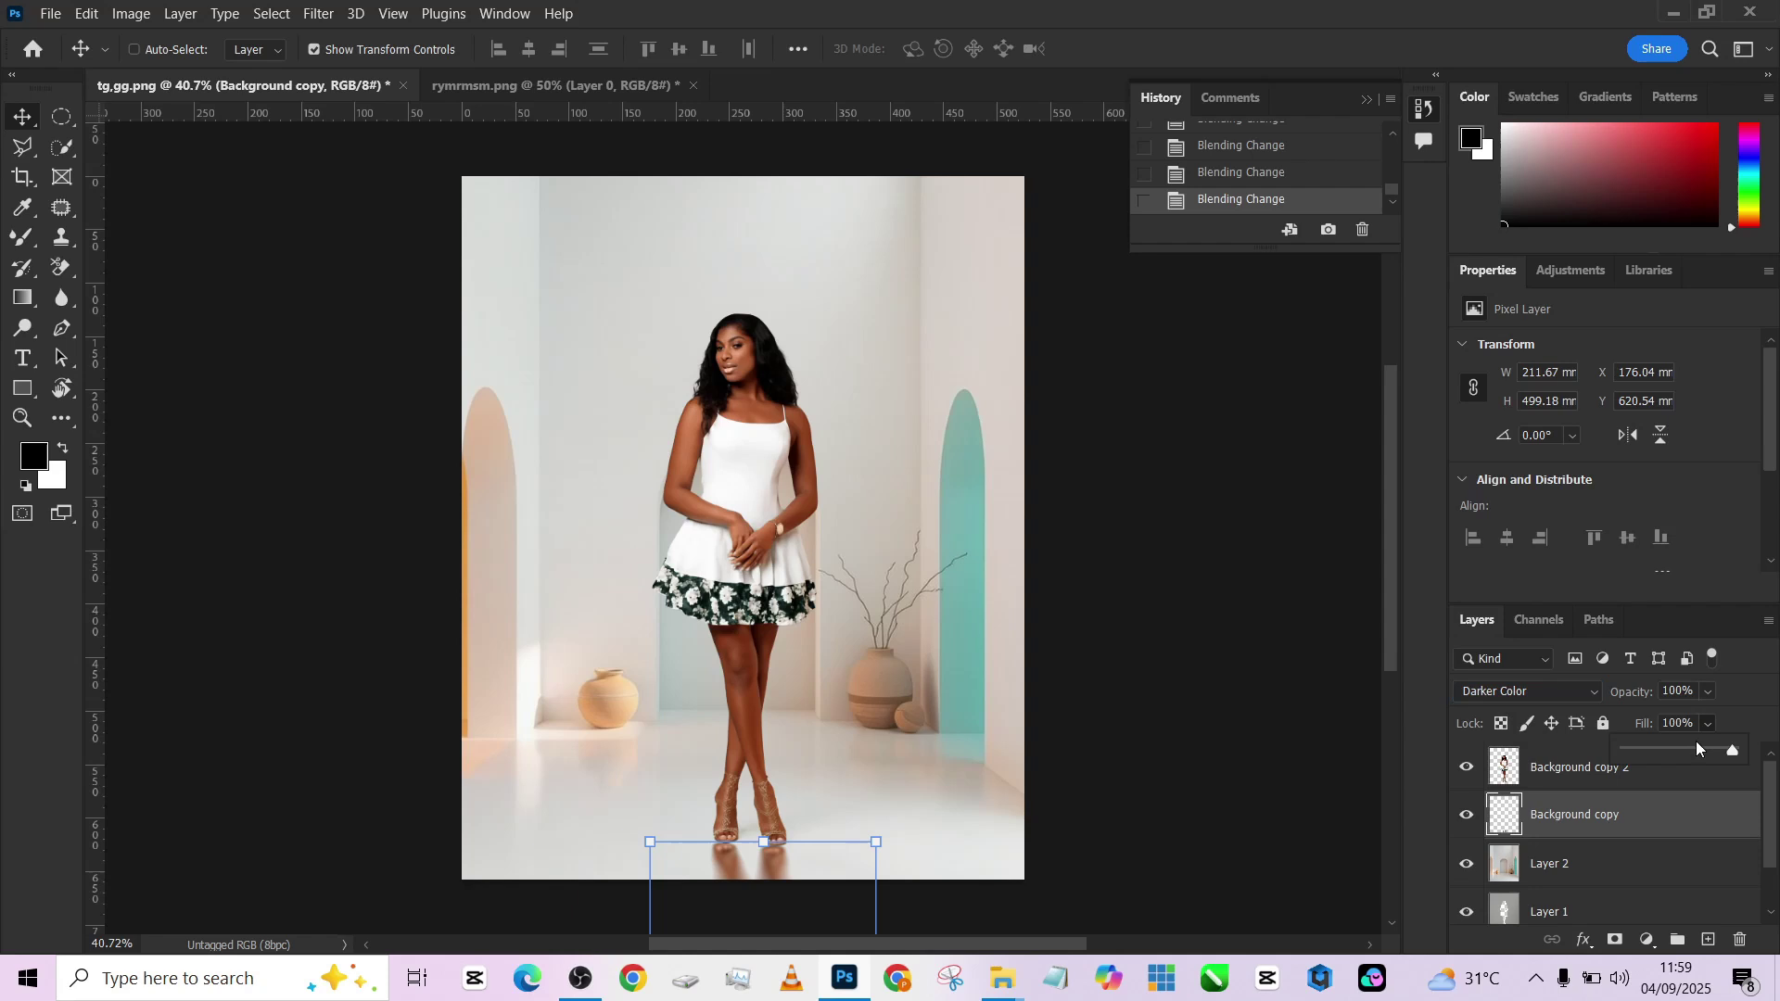
left_click_drag(1680, 753, 1680, 753)
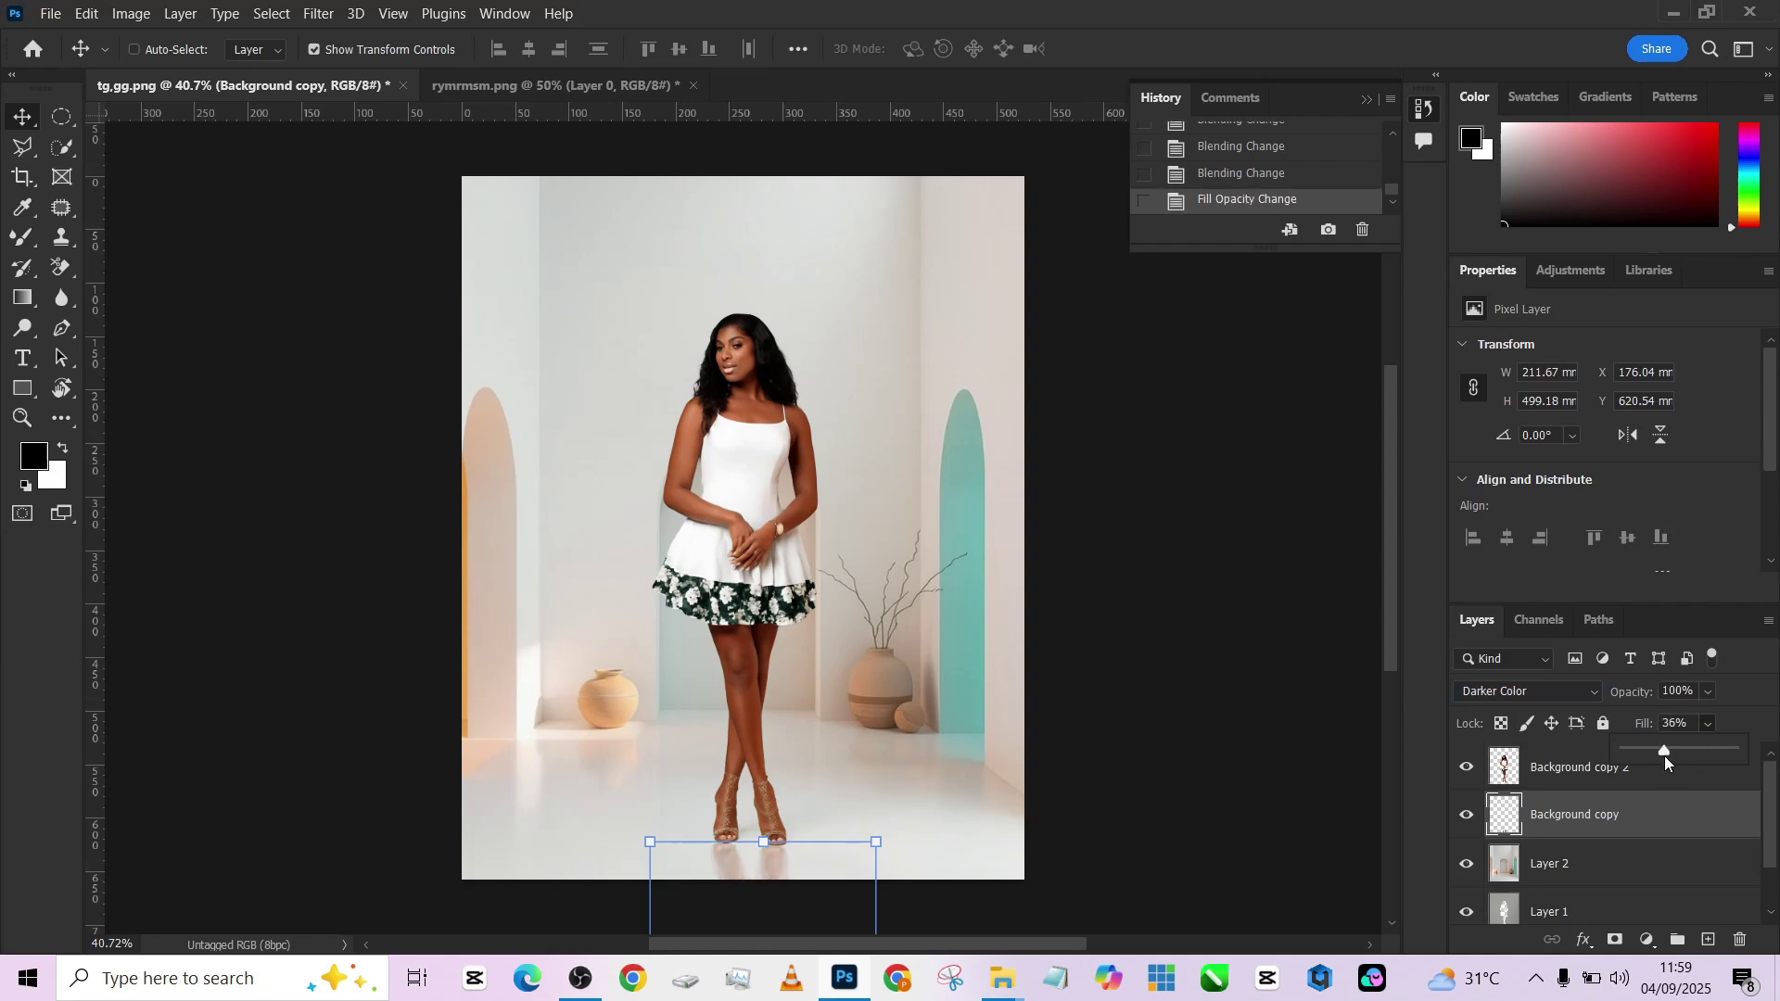
key("ctrl+u")
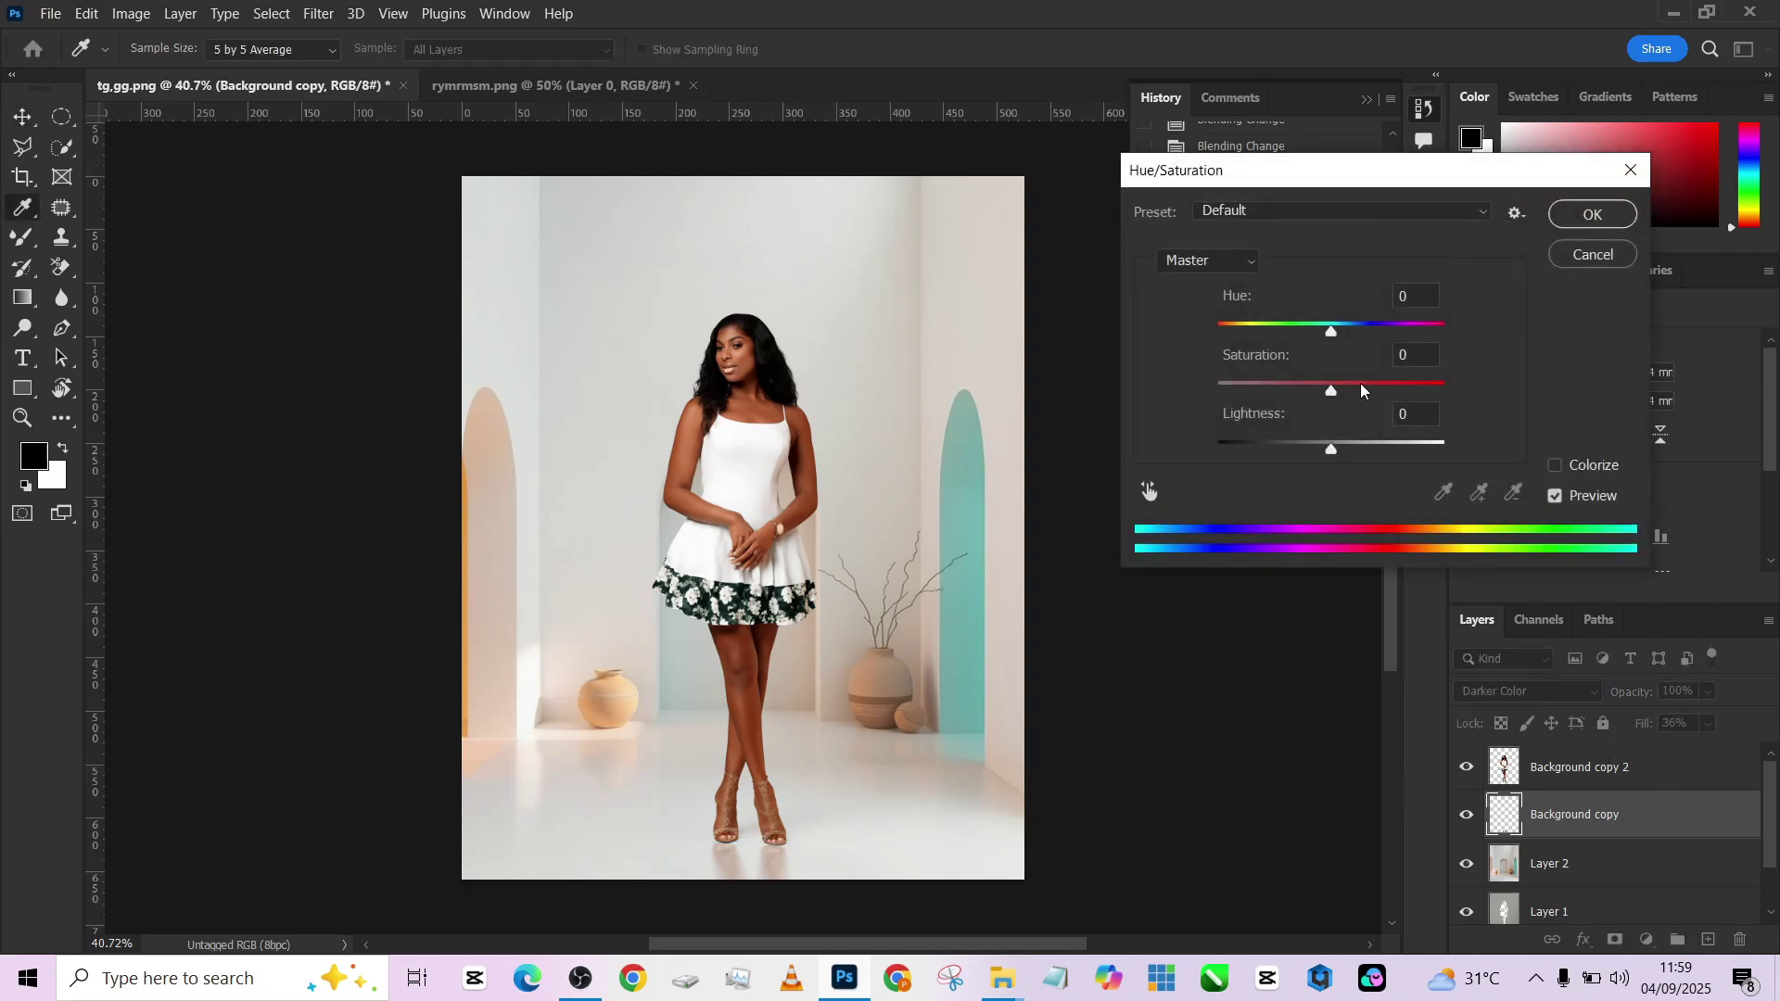
Apply a +58 saturation boost and lower the reflection layer's fill to 33%.
left_click_drag(1360, 384, 1398, 386)
left_click(1583, 216)
left_click(1709, 724)
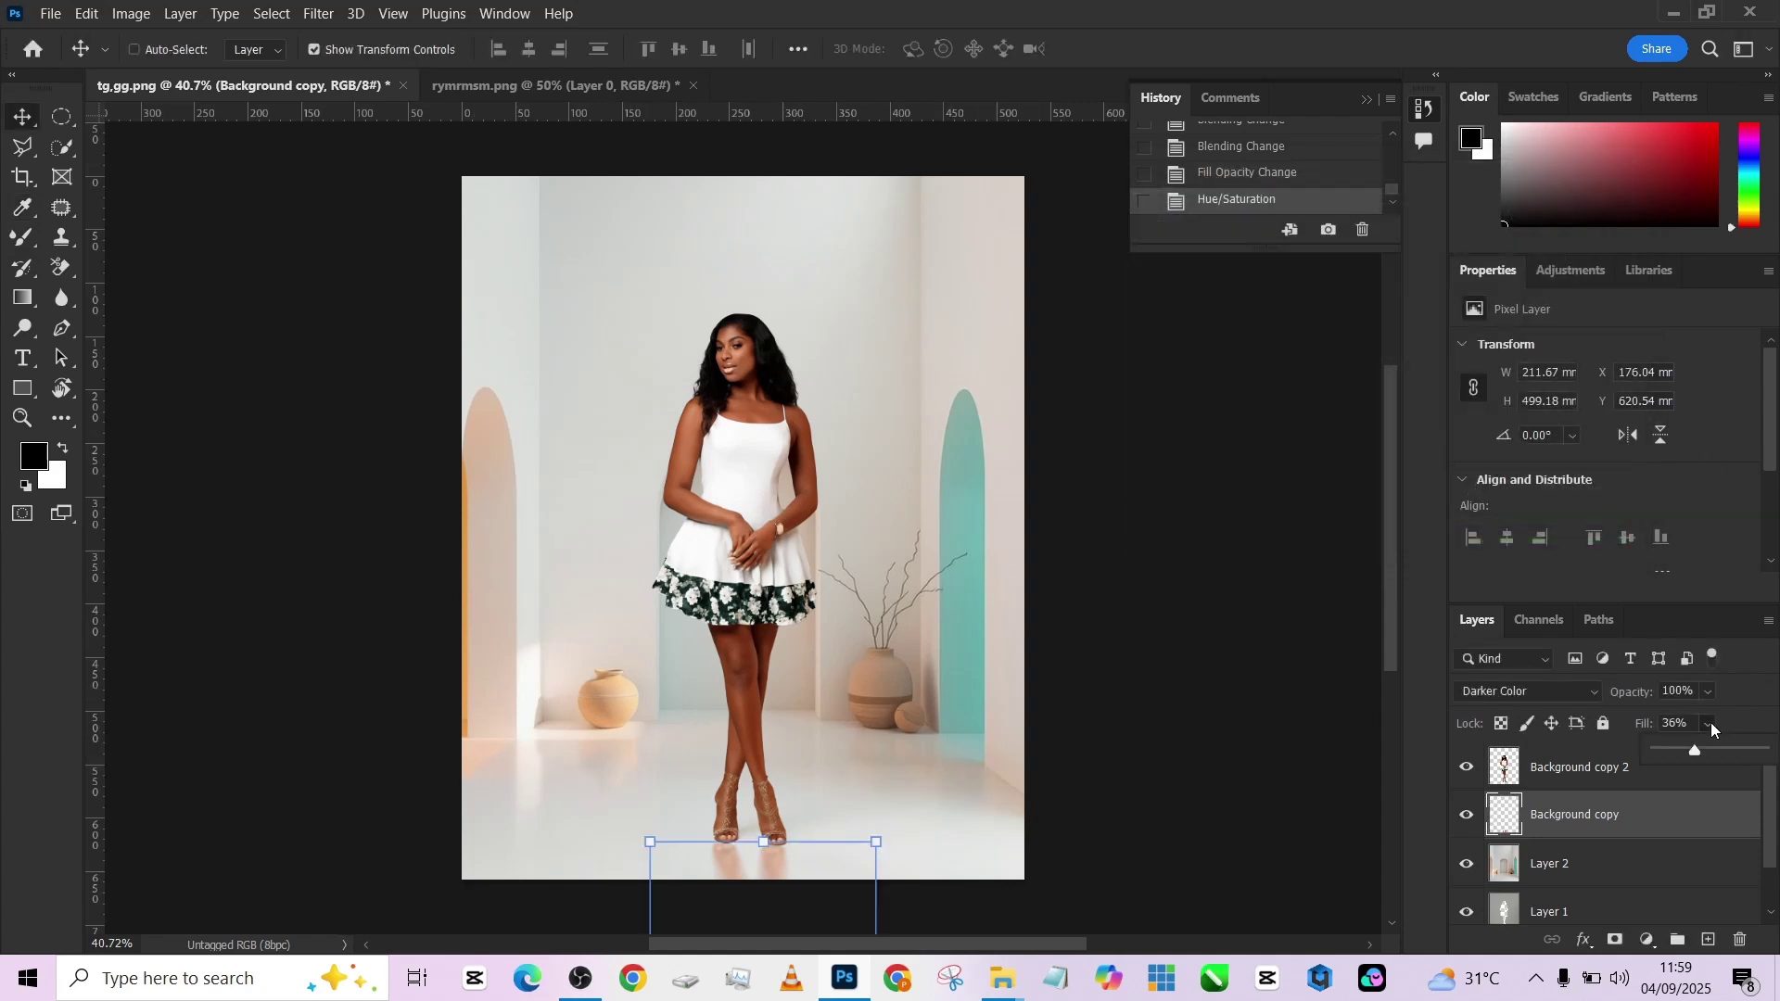
left_click_drag(1692, 751, 1692, 751)
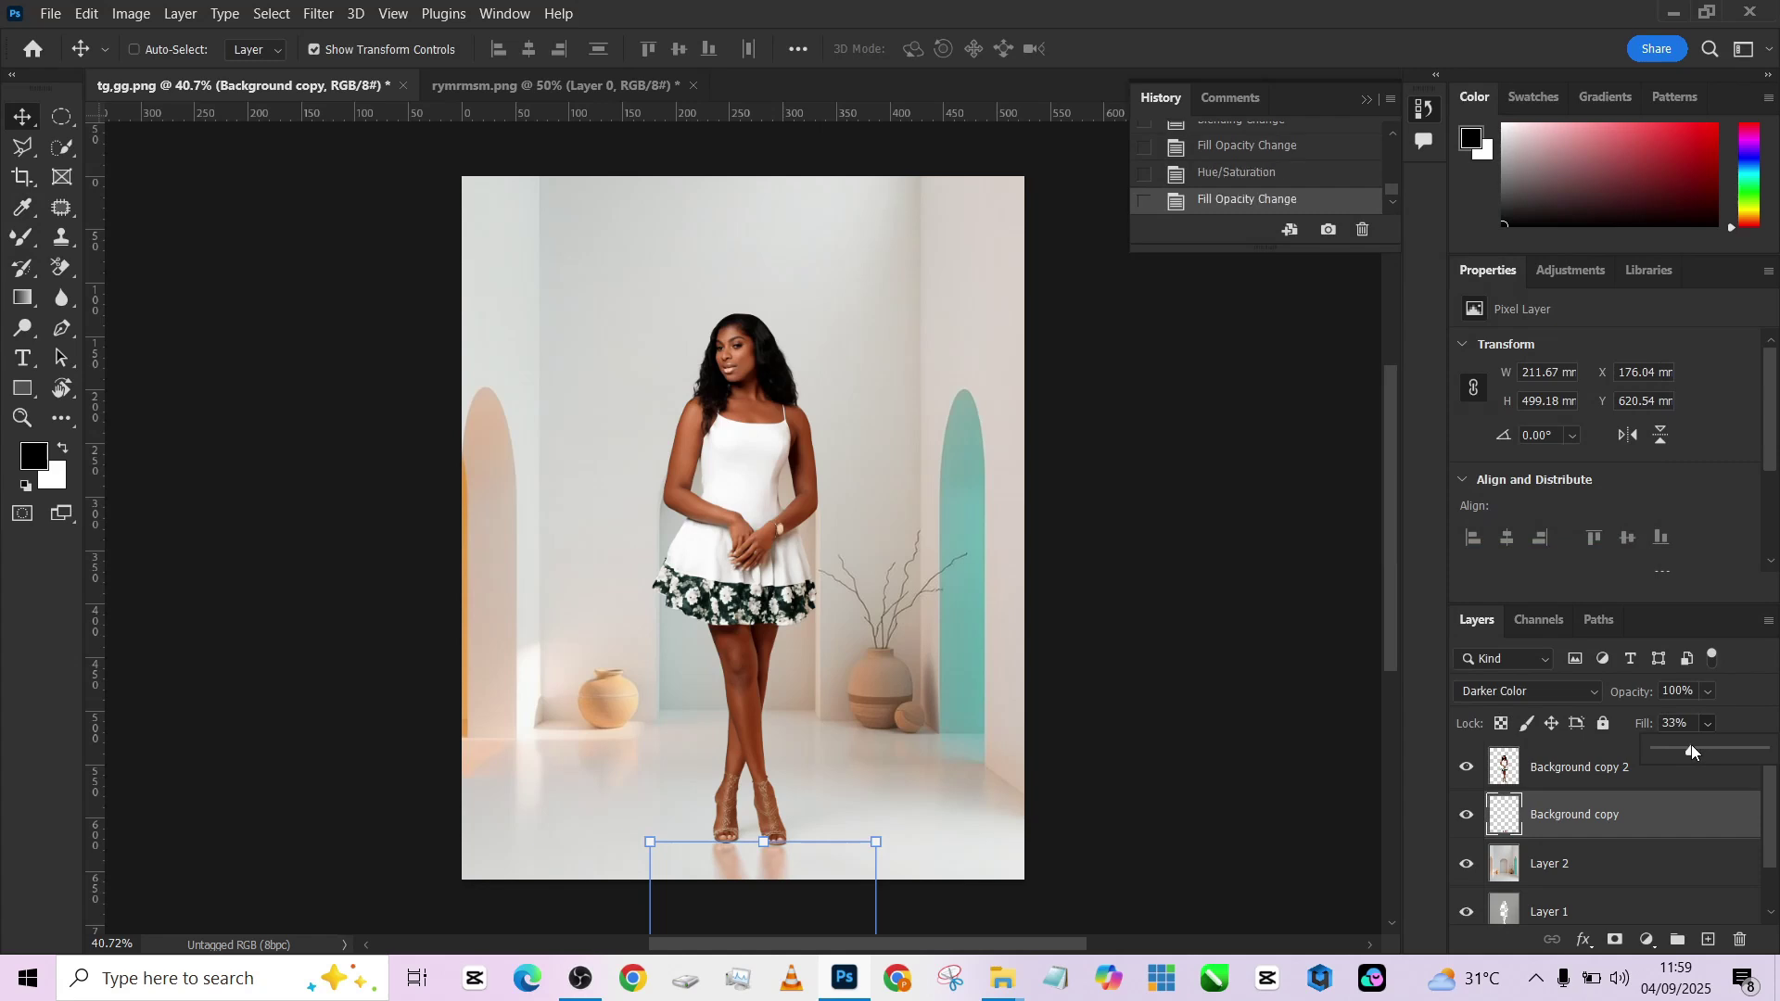
Toggle the reflection on and off to compare, then apply Hue/Saturation at -22 saturation.
left_click(61, 116)
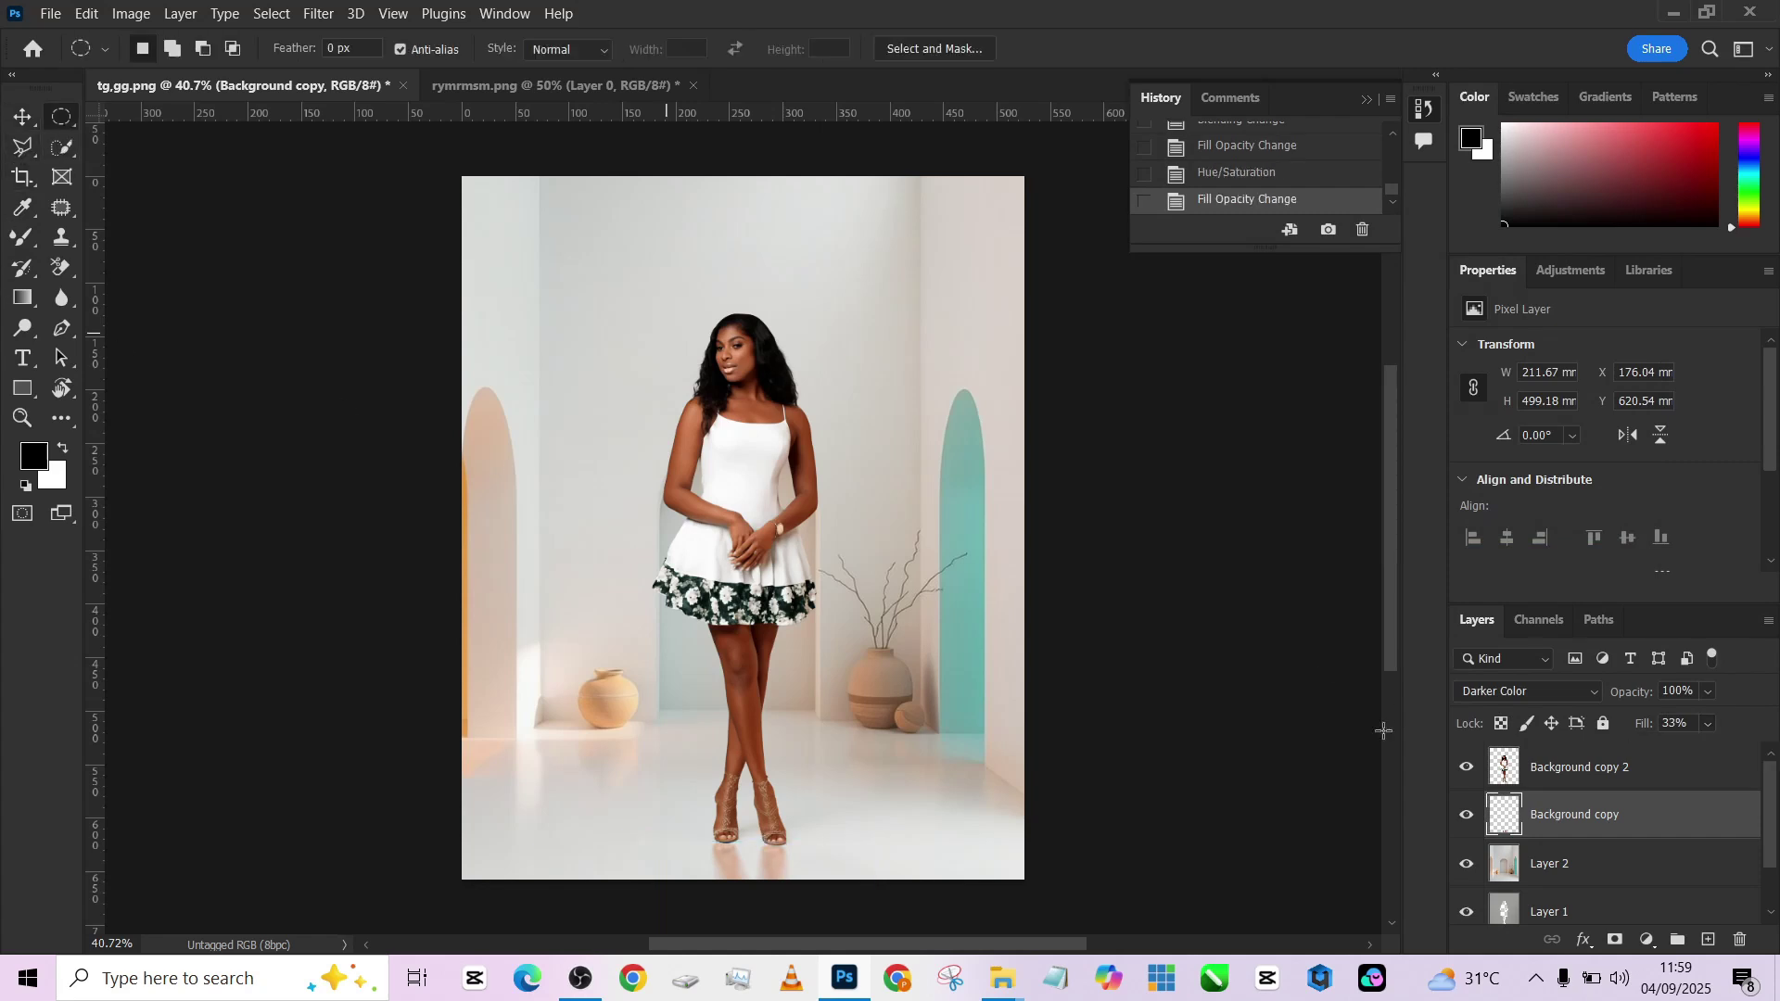
left_click(1467, 816)
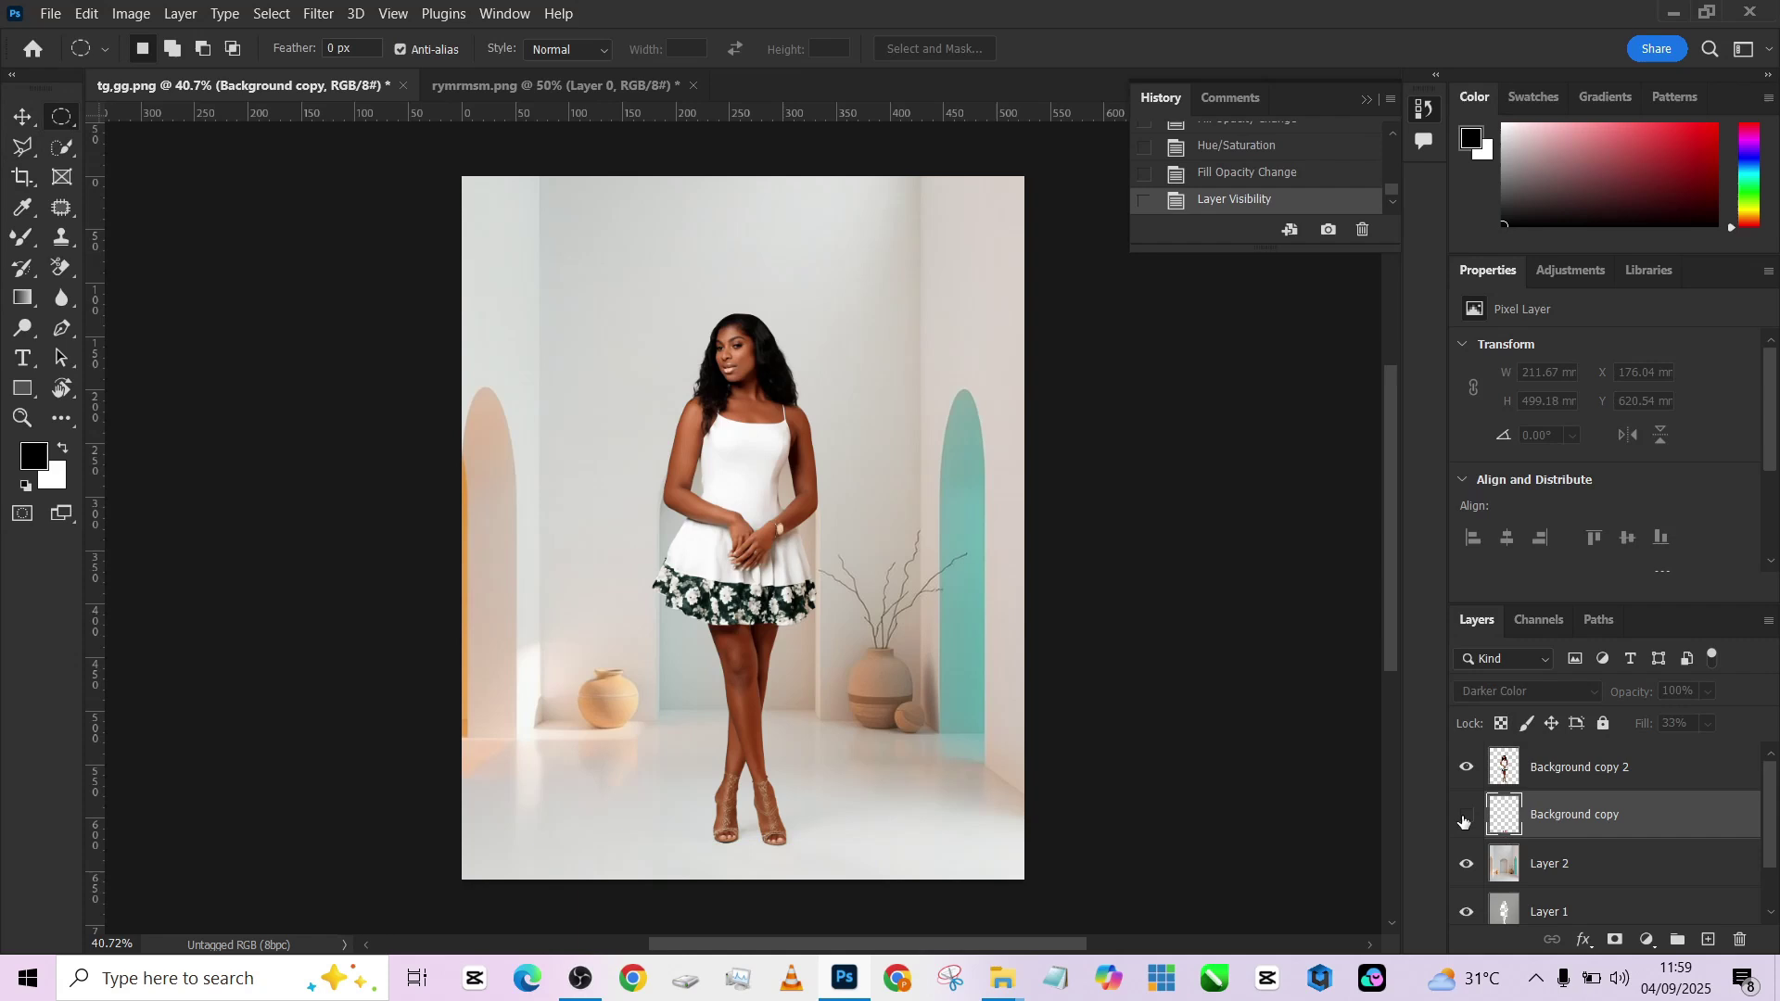
left_click(1465, 818)
left_click(1465, 820)
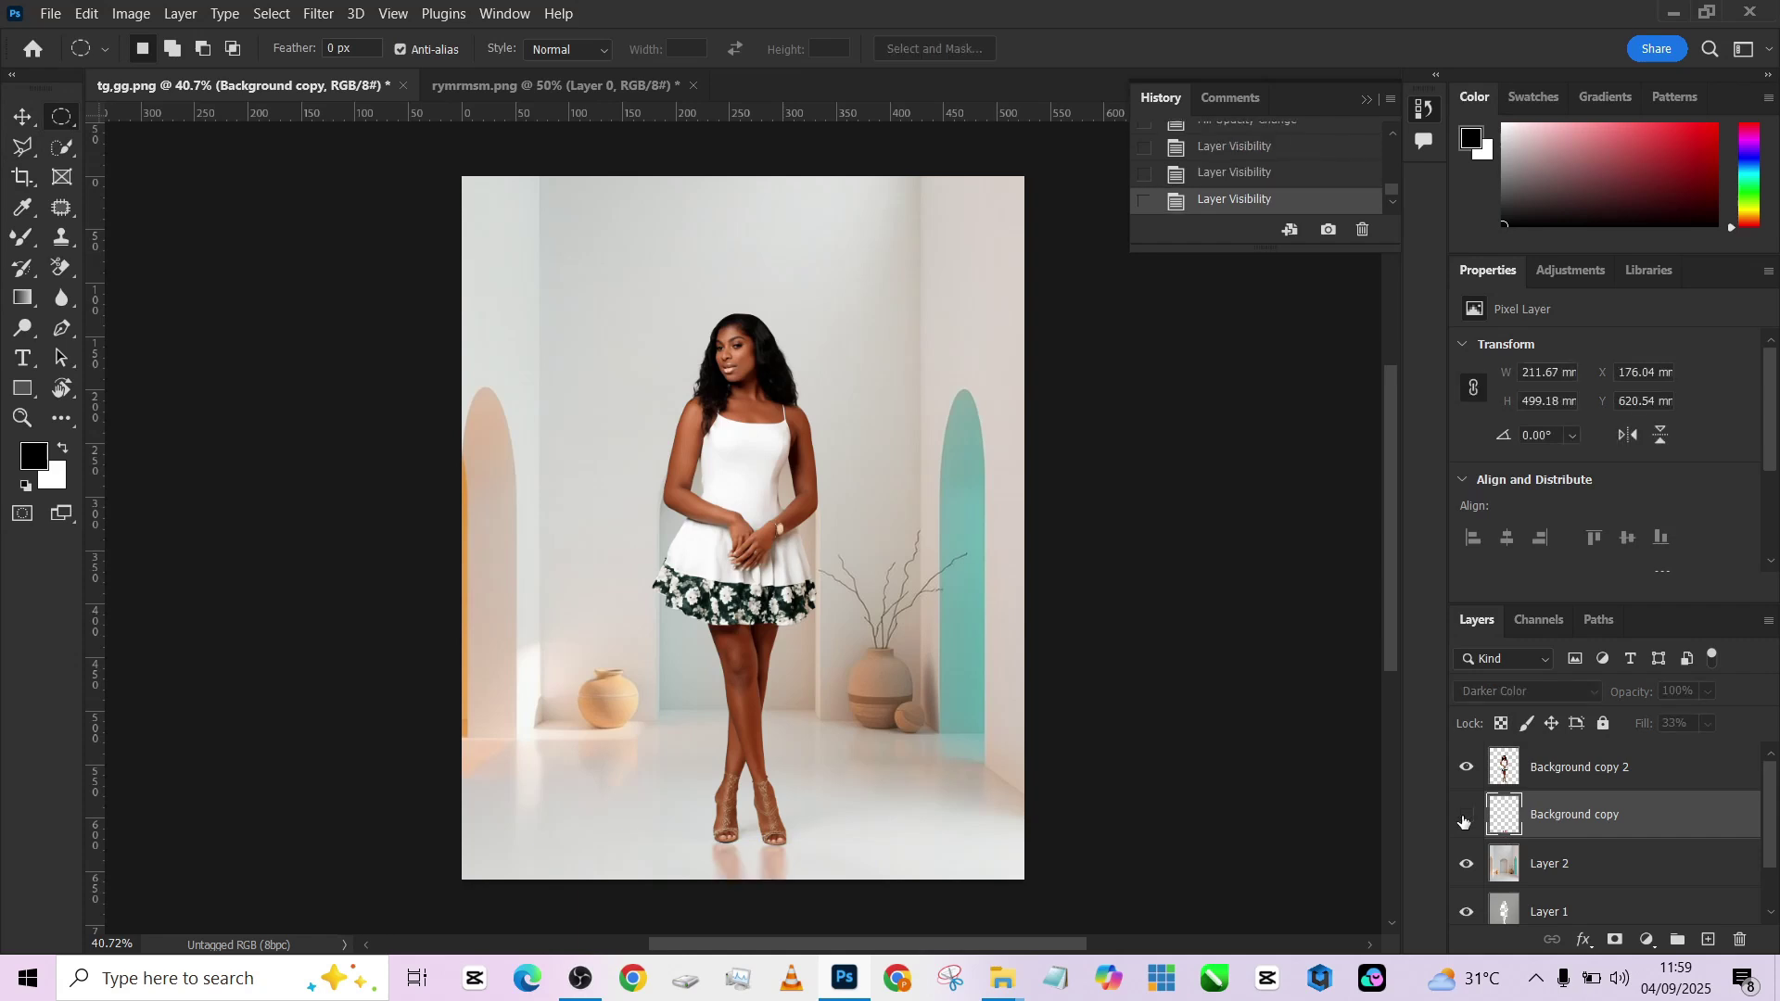
left_click(1465, 820)
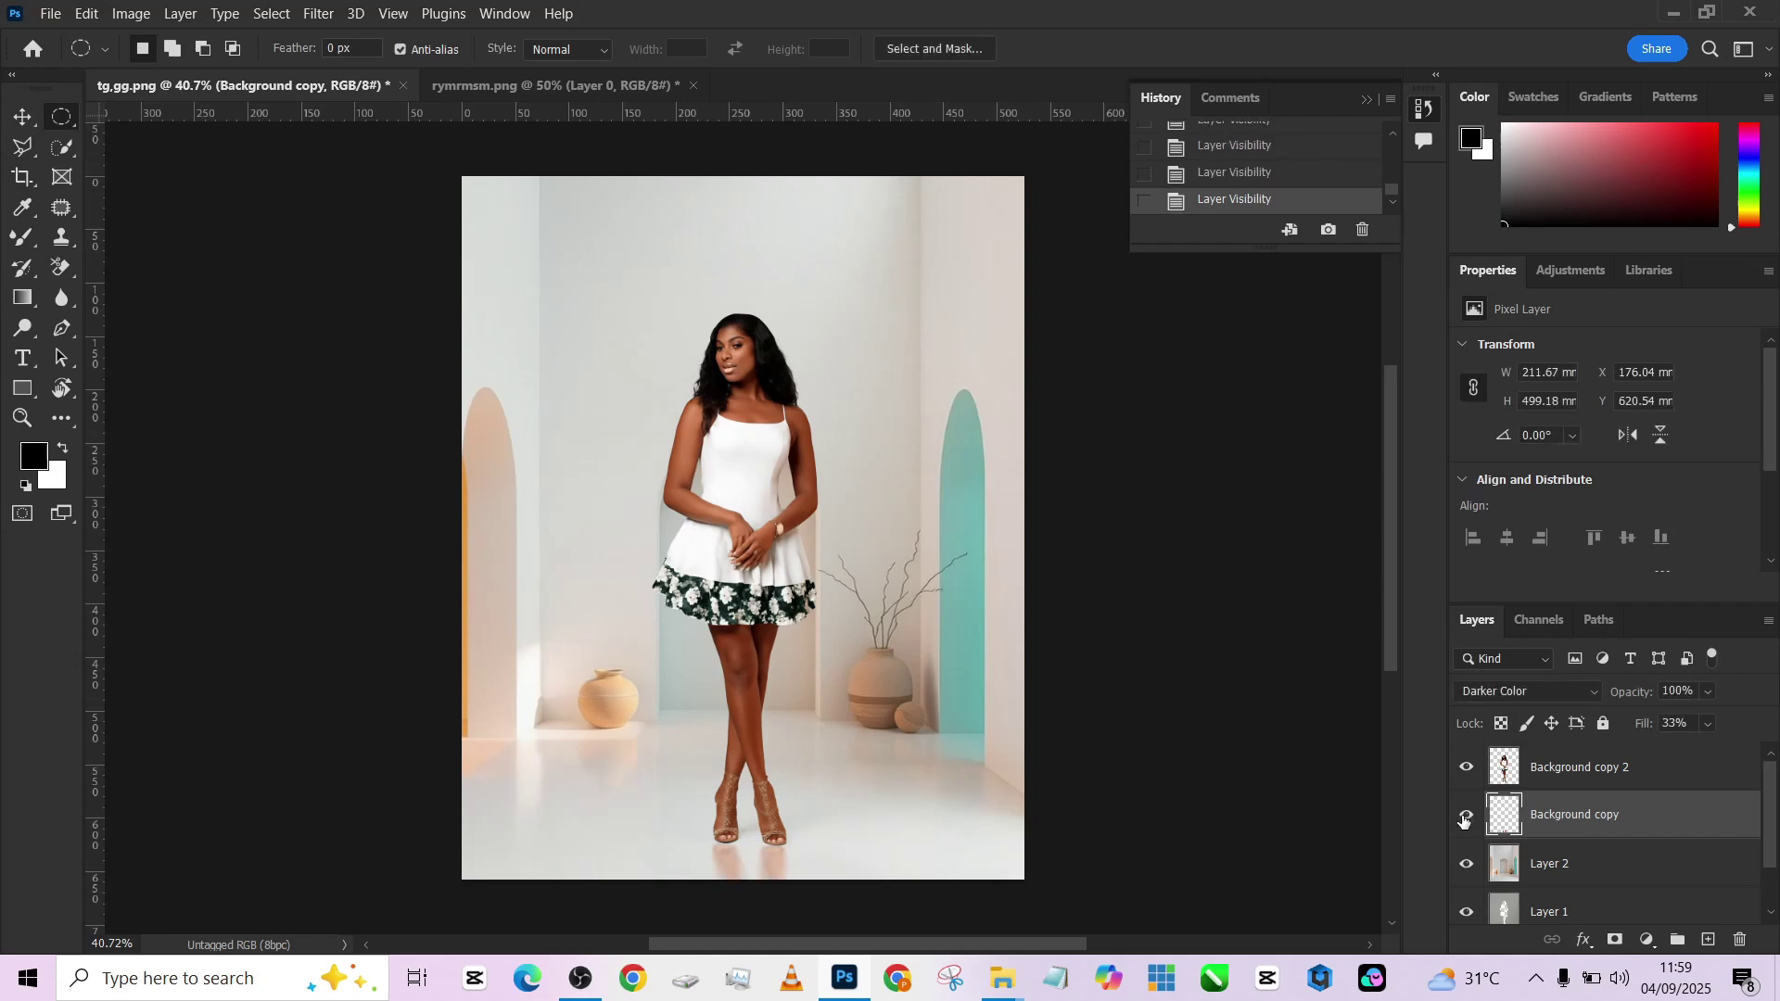
key("ctrl+u")
left_click_drag(1331, 389, 1306, 392)
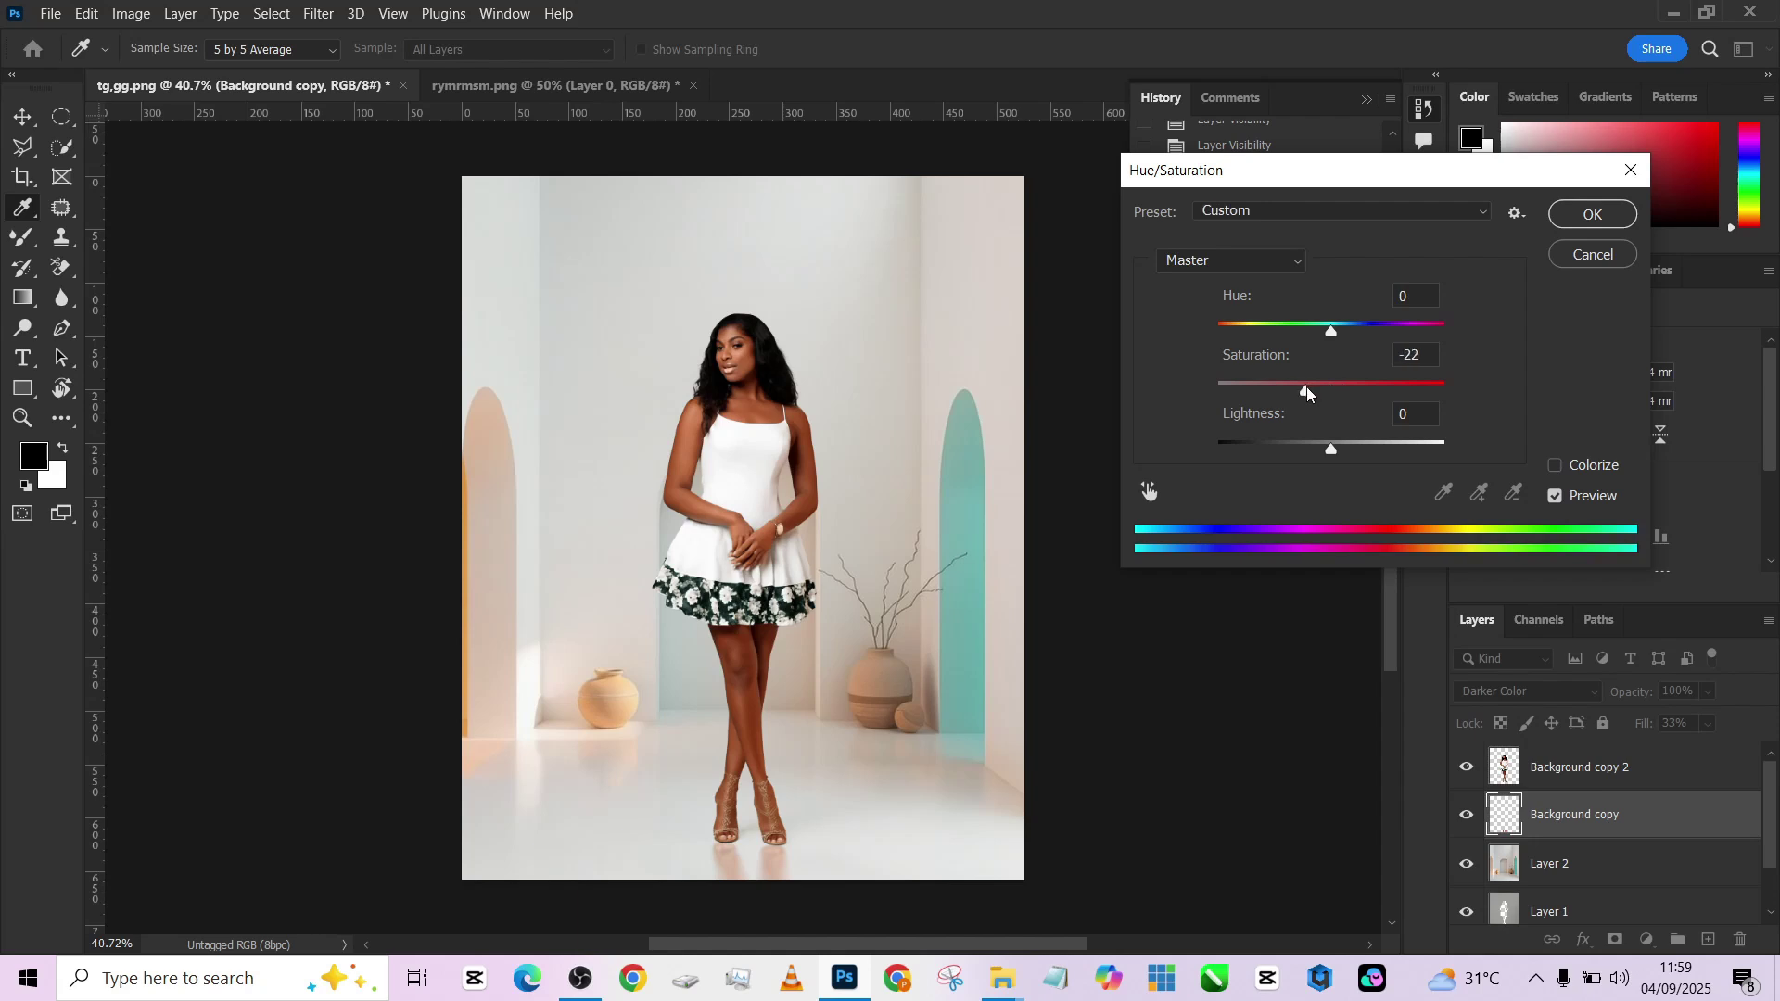
left_click(1589, 215)
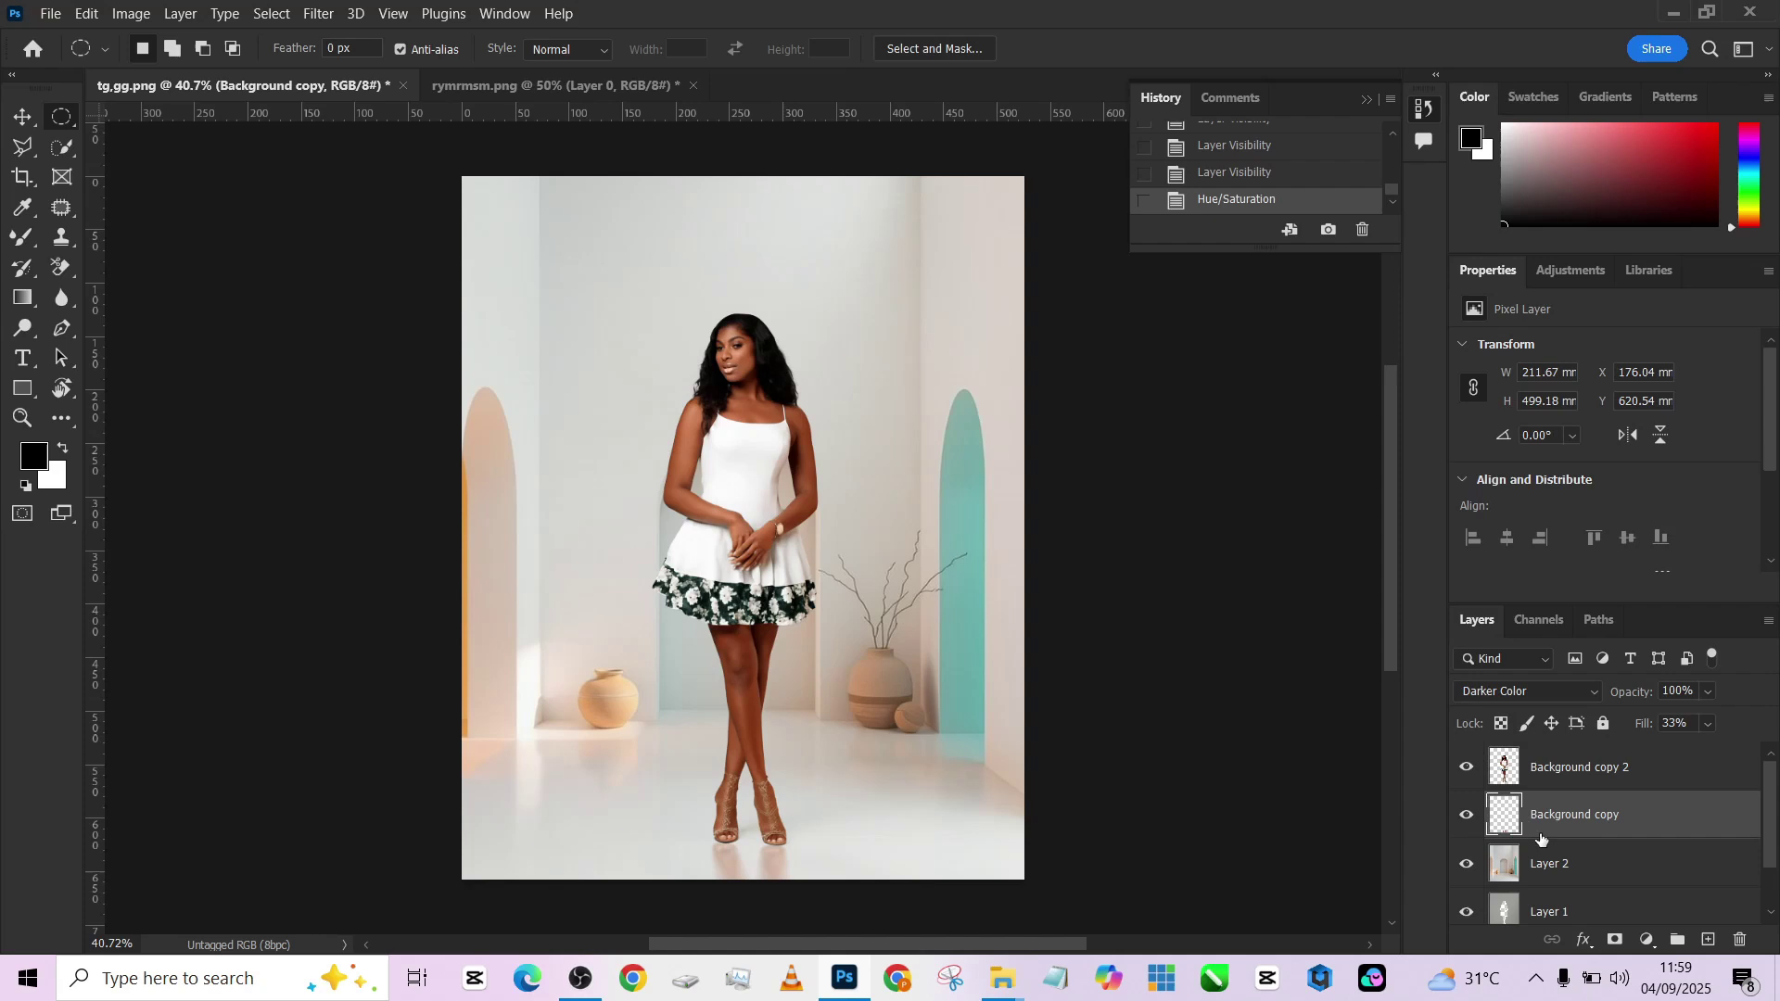
Show only the empty room and start a 41 px Quick Selection on the central arch.
left_click(1467, 865, "alt")
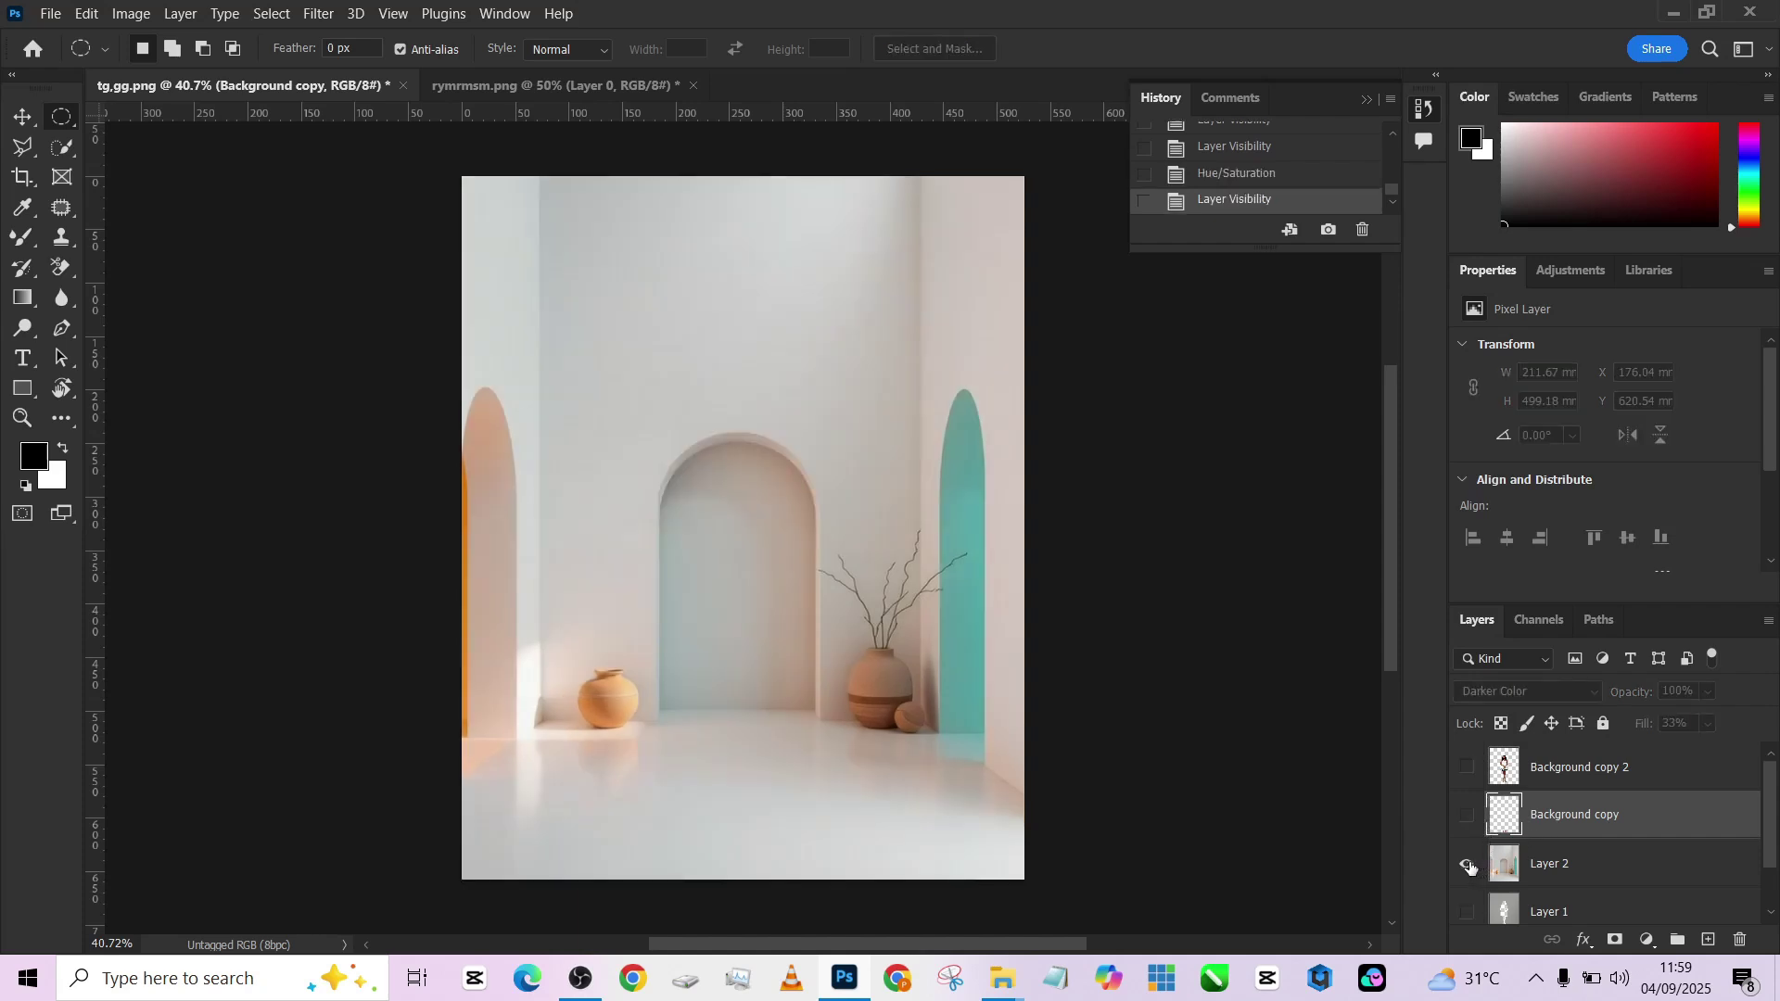
right_click(60, 119)
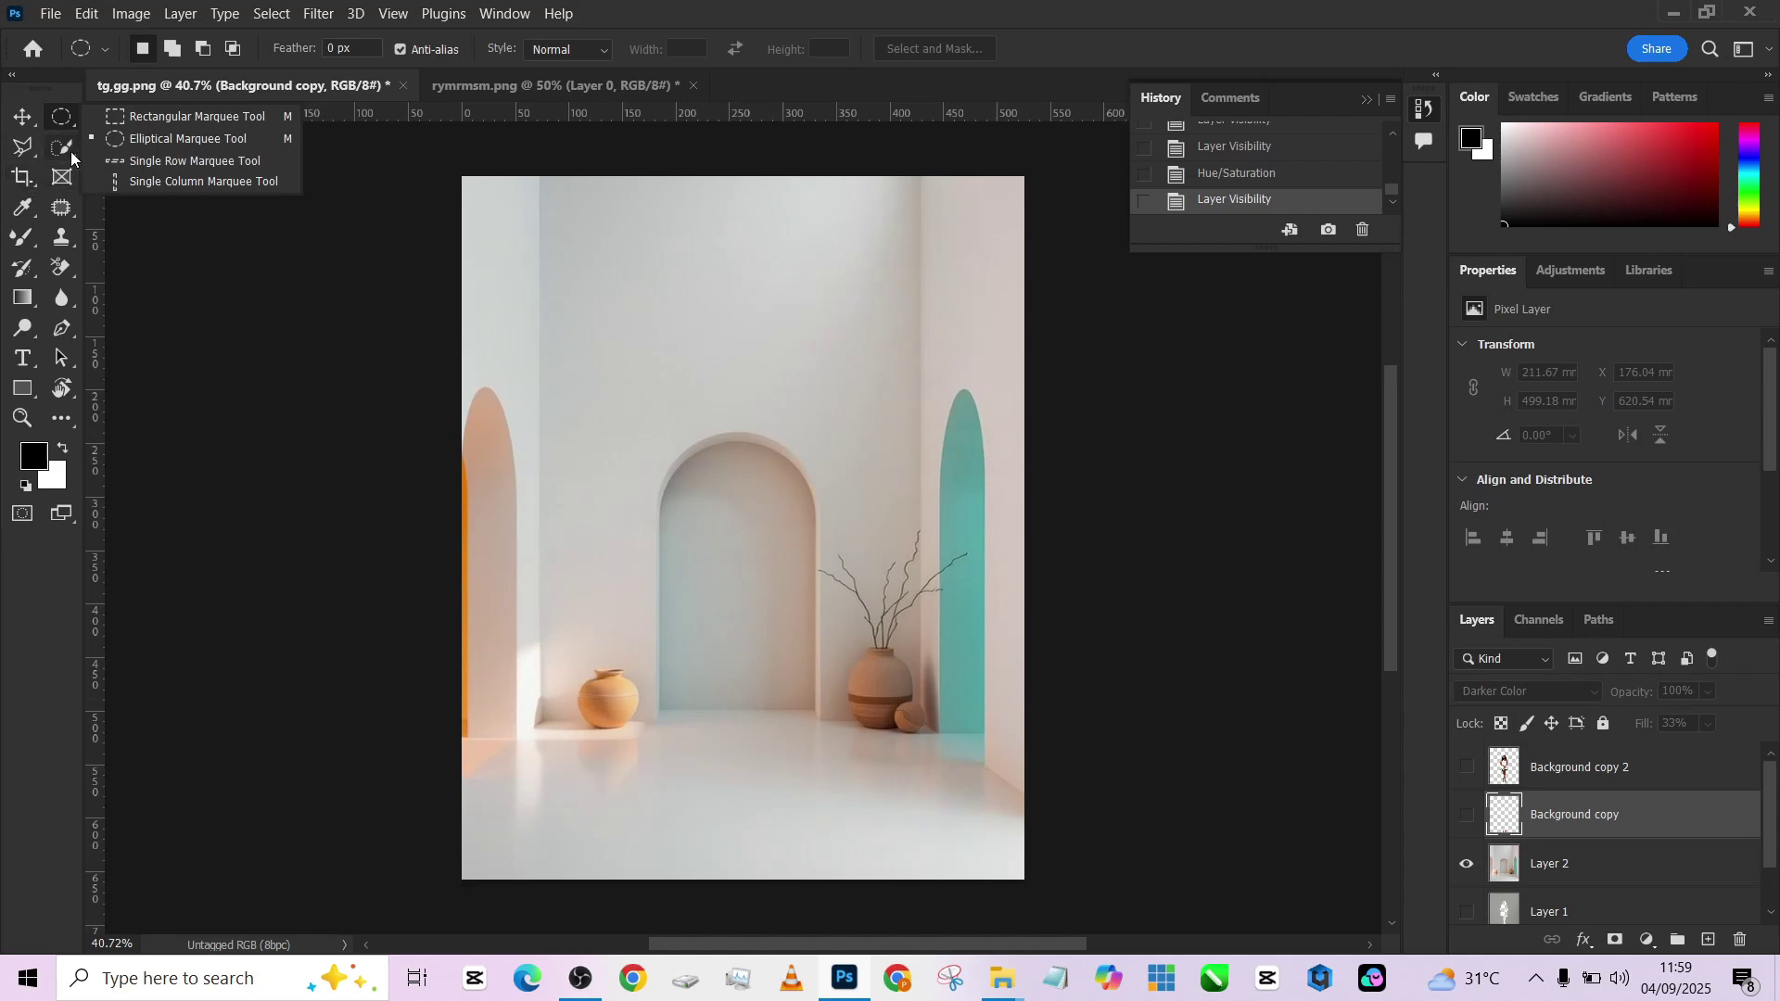
left_click(64, 149)
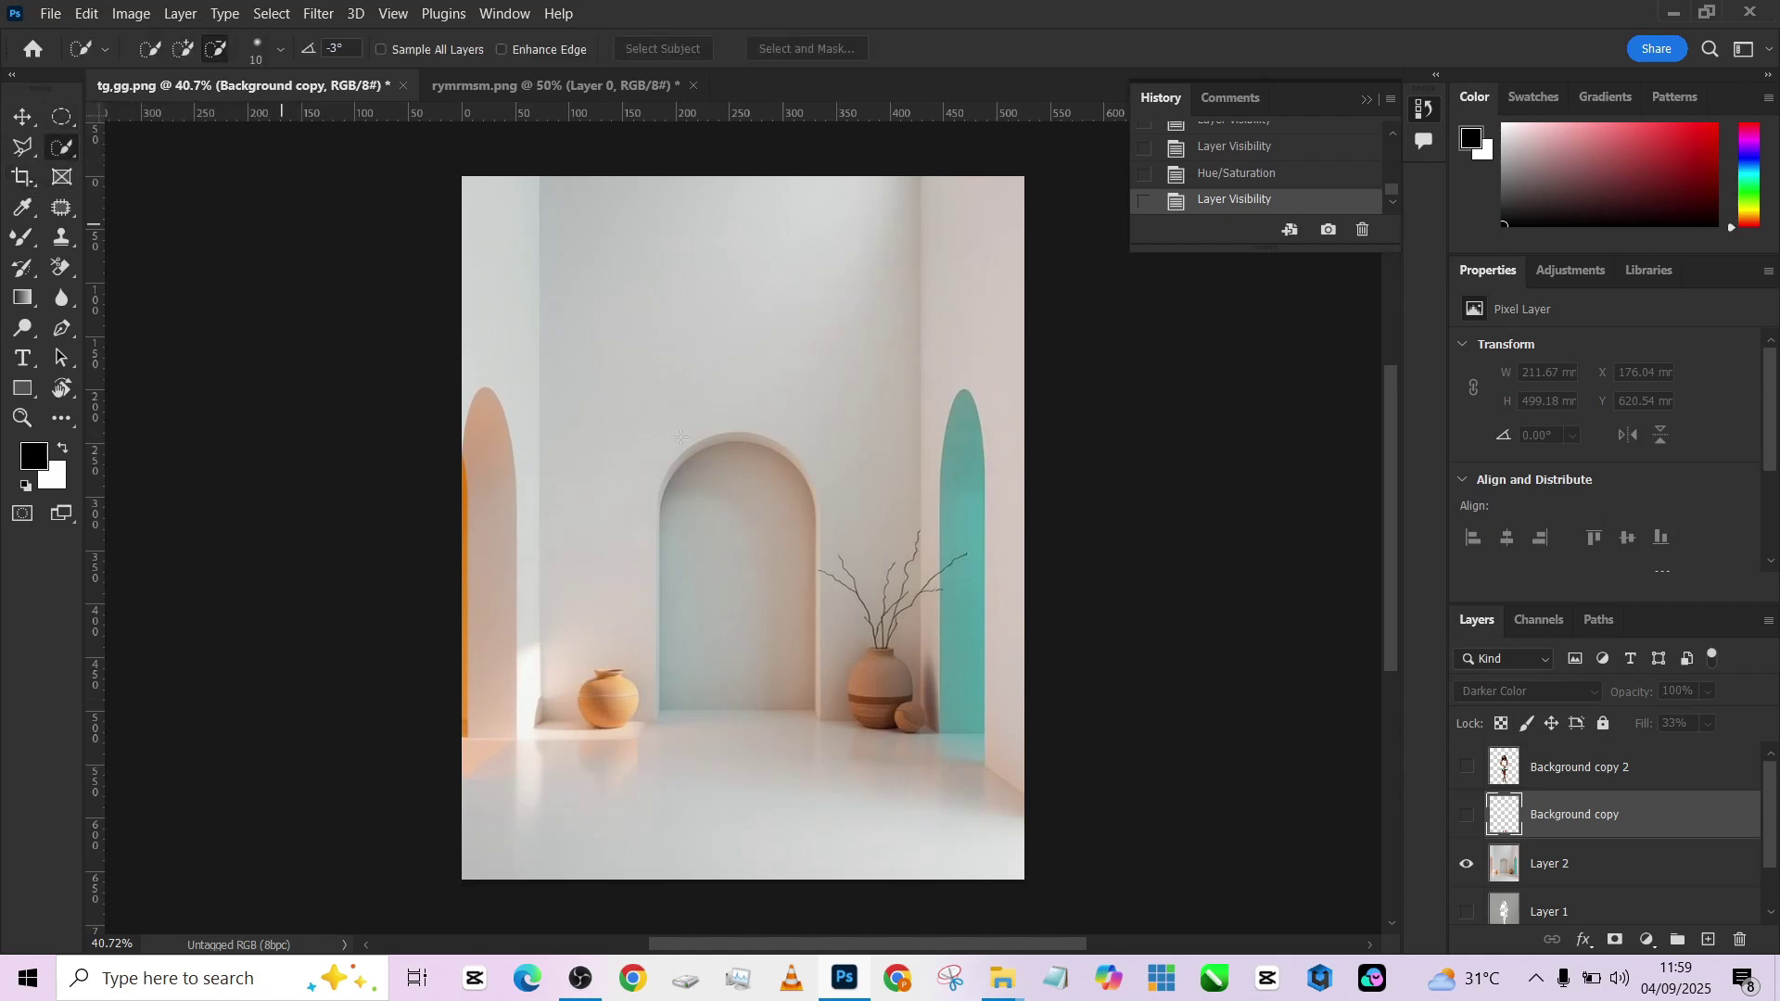
right_click(855, 585, "alt")
left_click_drag(744, 521, 736, 611)
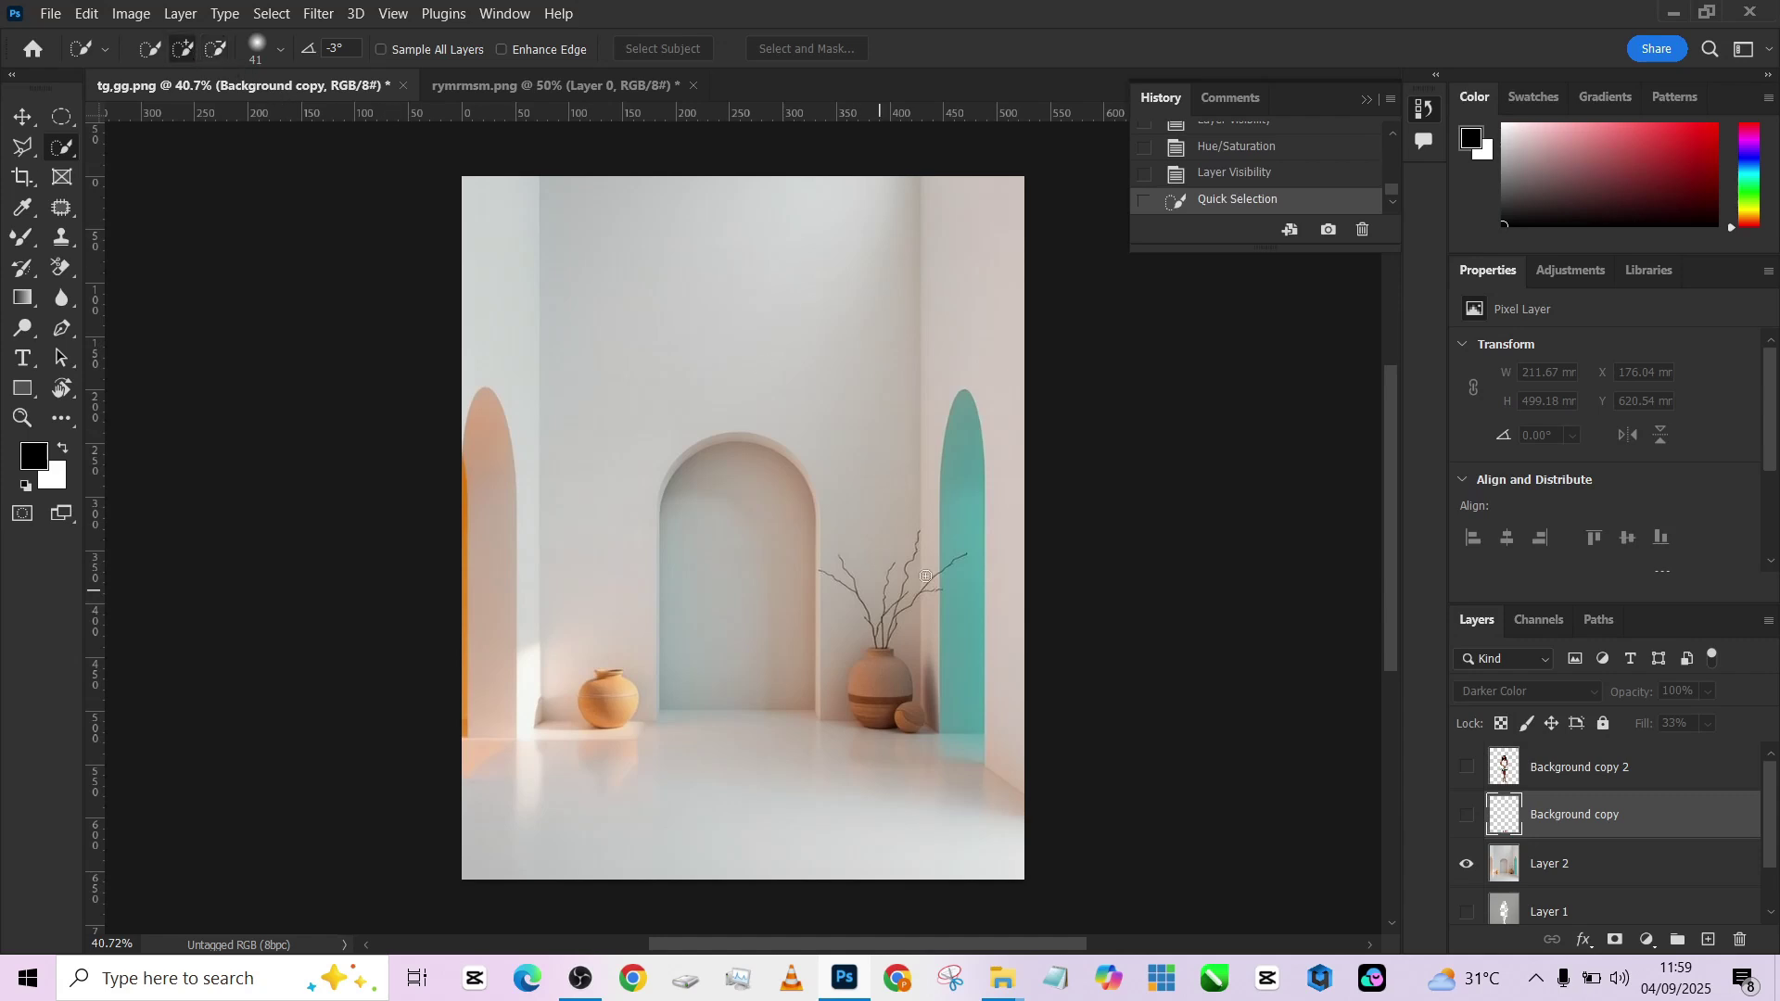
left_click(729, 524)
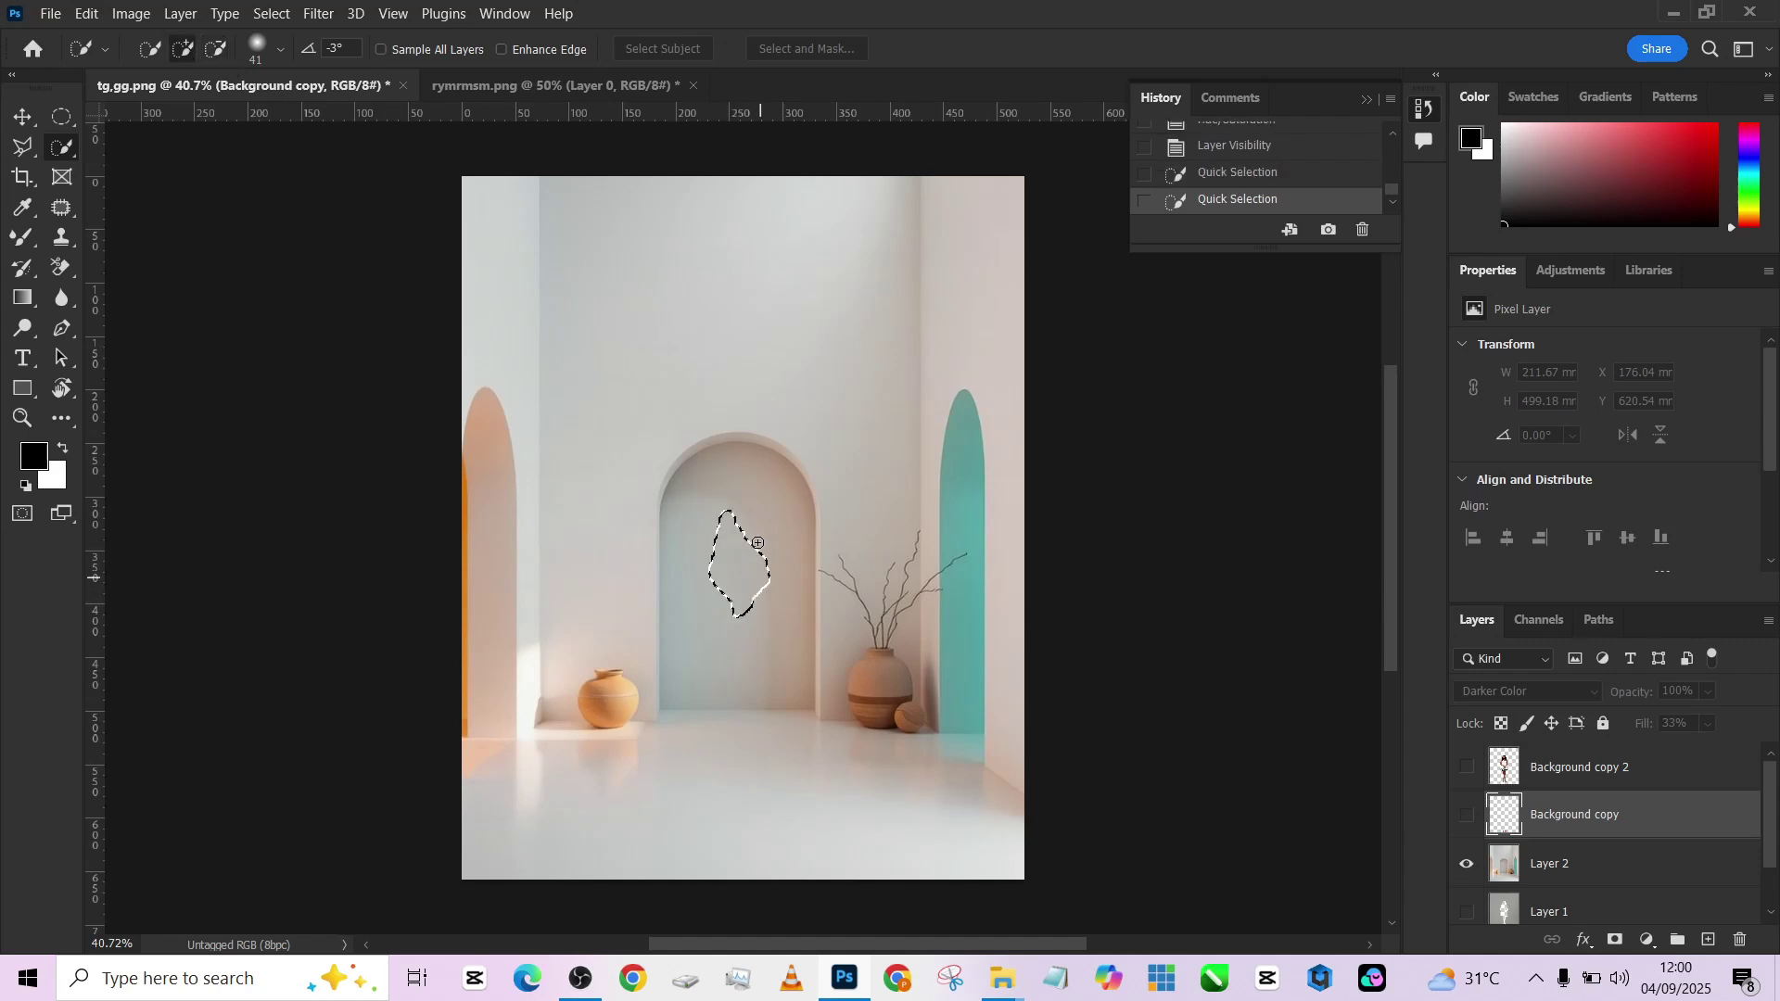
left_click(751, 572)
On Layer 2, refine the central arch selection and add the teal and left orange arches.
left_click(1539, 876)
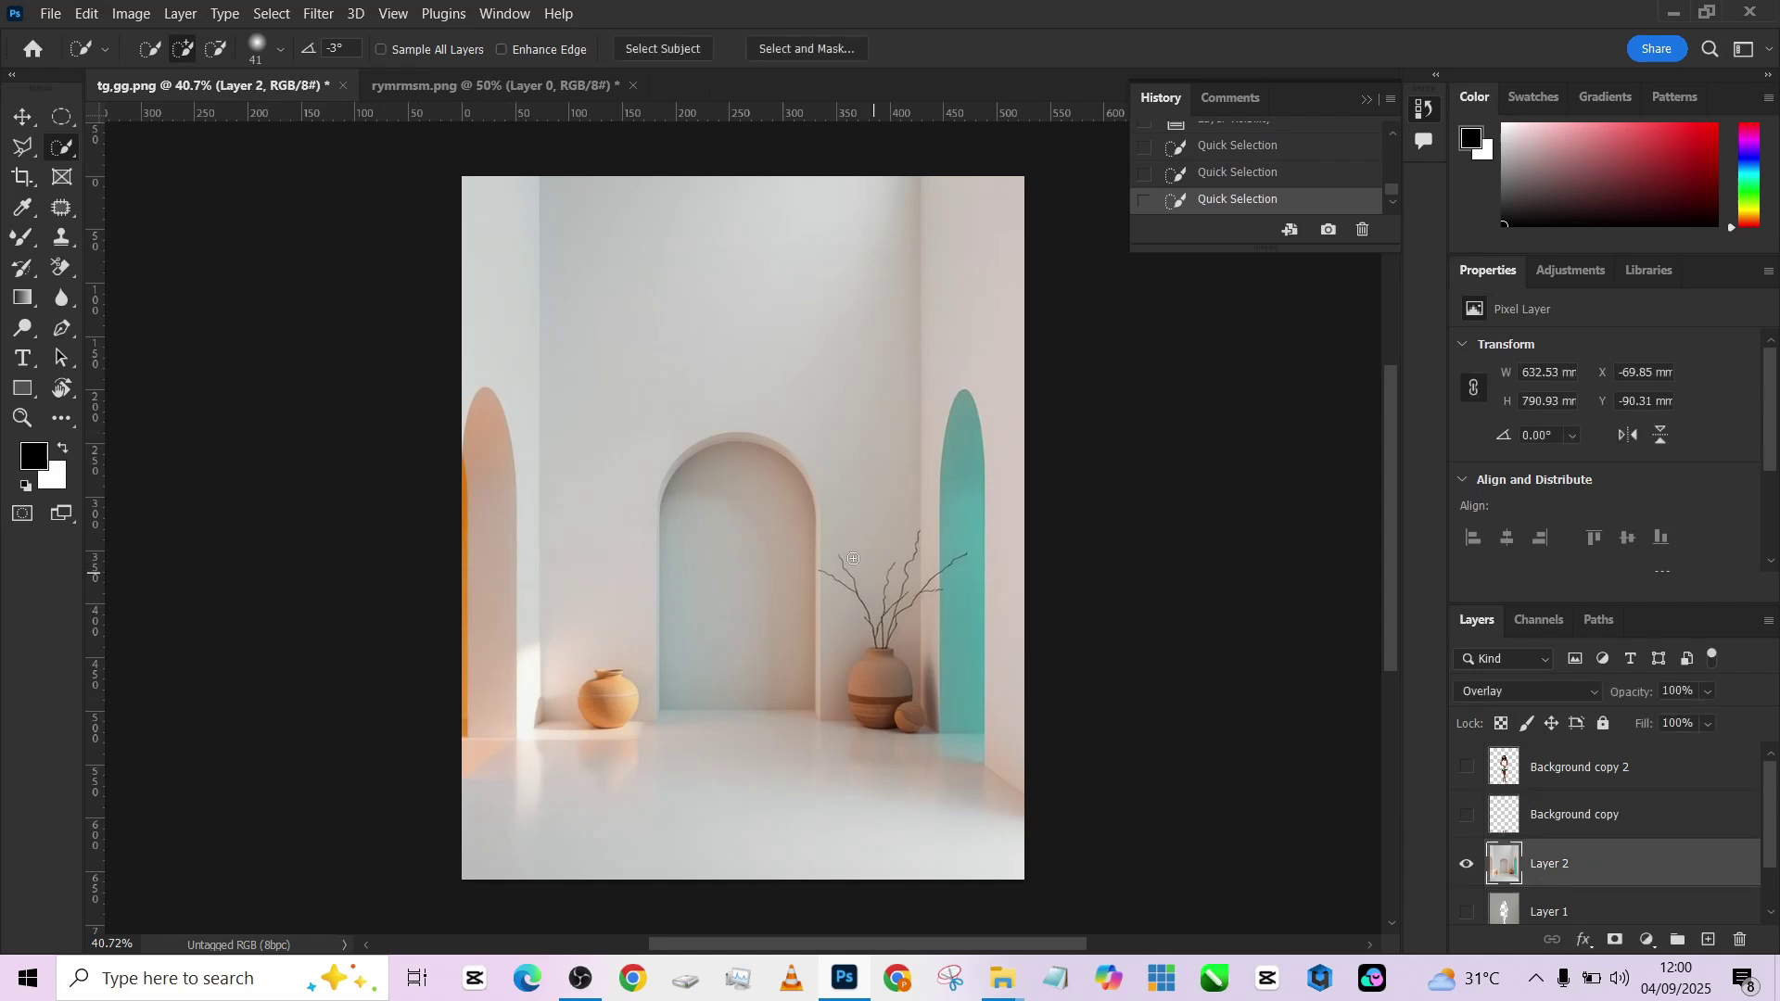
mouse_move(765, 520)
left_mouse_down()
mouse_move(728, 639)
mouse_move(709, 556)
mouse_move(732, 482)
mouse_move(804, 590)
mouse_move(763, 563)
left_mouse_up()
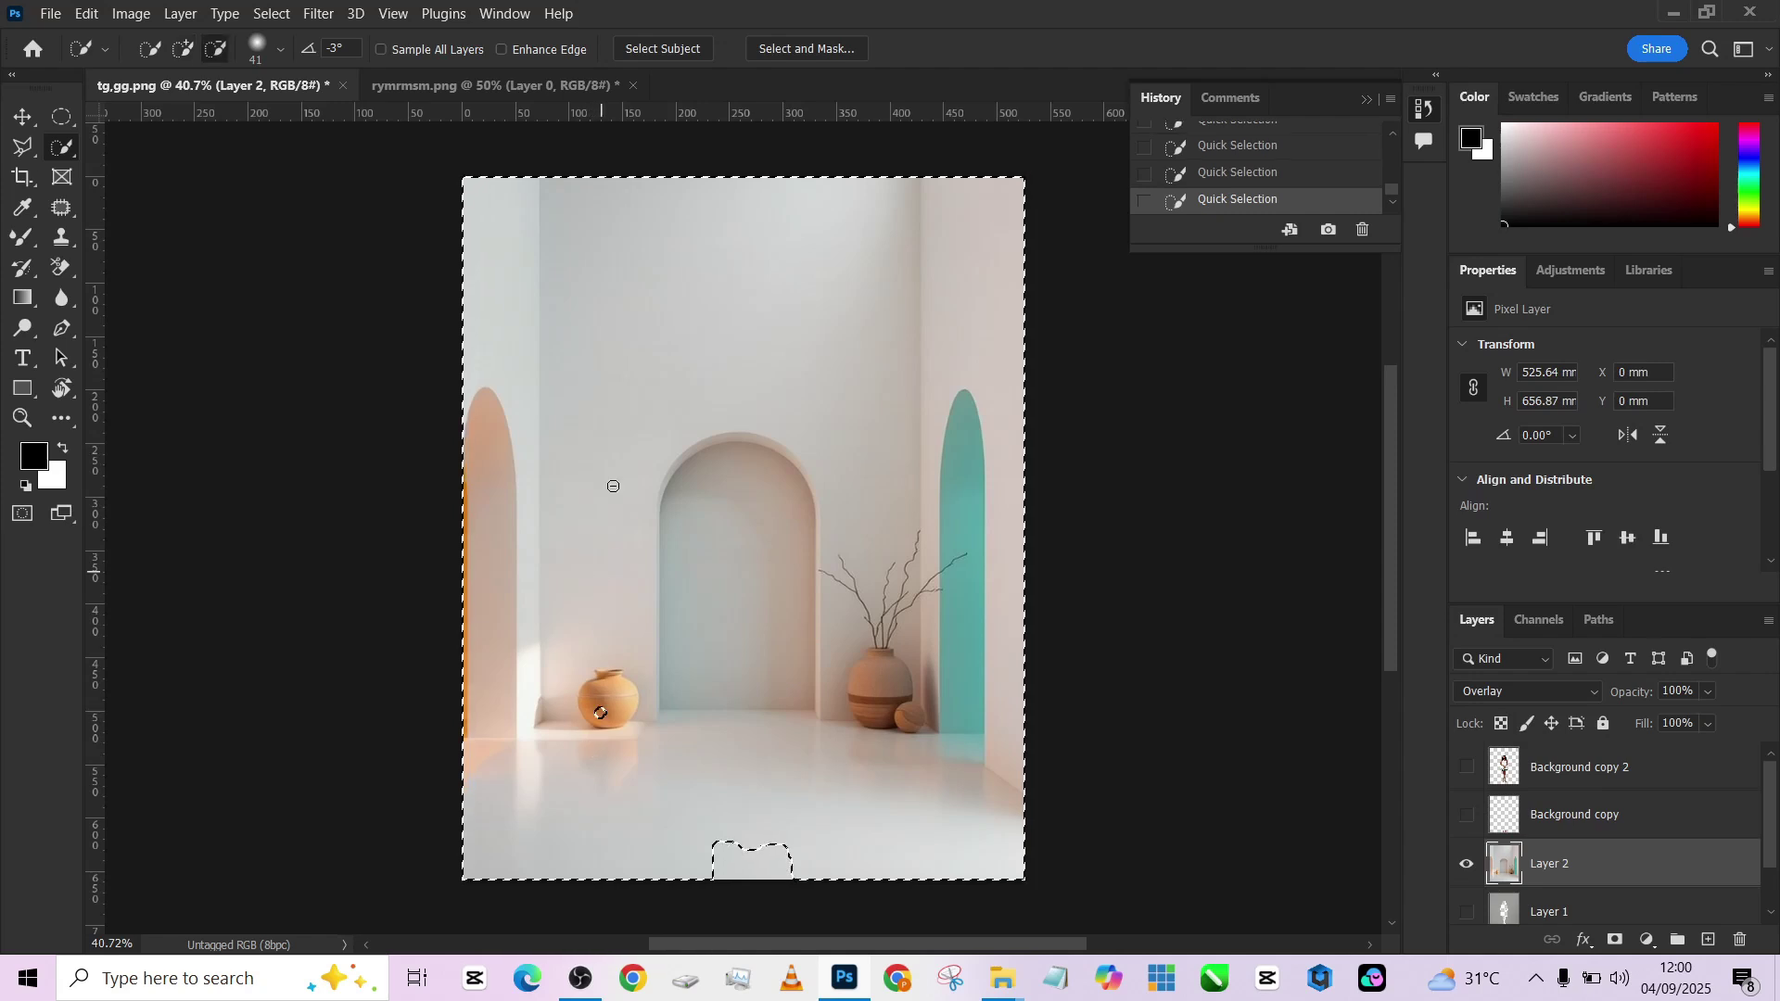
mouse_move(602, 720)
left_mouse_down()
mouse_move(729, 333)
mouse_move(645, 269)
mouse_move(509, 254)
mouse_move(575, 649)
mouse_move(604, 638)
mouse_move(593, 714)
mouse_move(583, 556)
mouse_move(612, 389)
mouse_move(770, 288)
mouse_move(804, 686)
mouse_move(766, 732)
mouse_move(803, 727)
left_mouse_up()
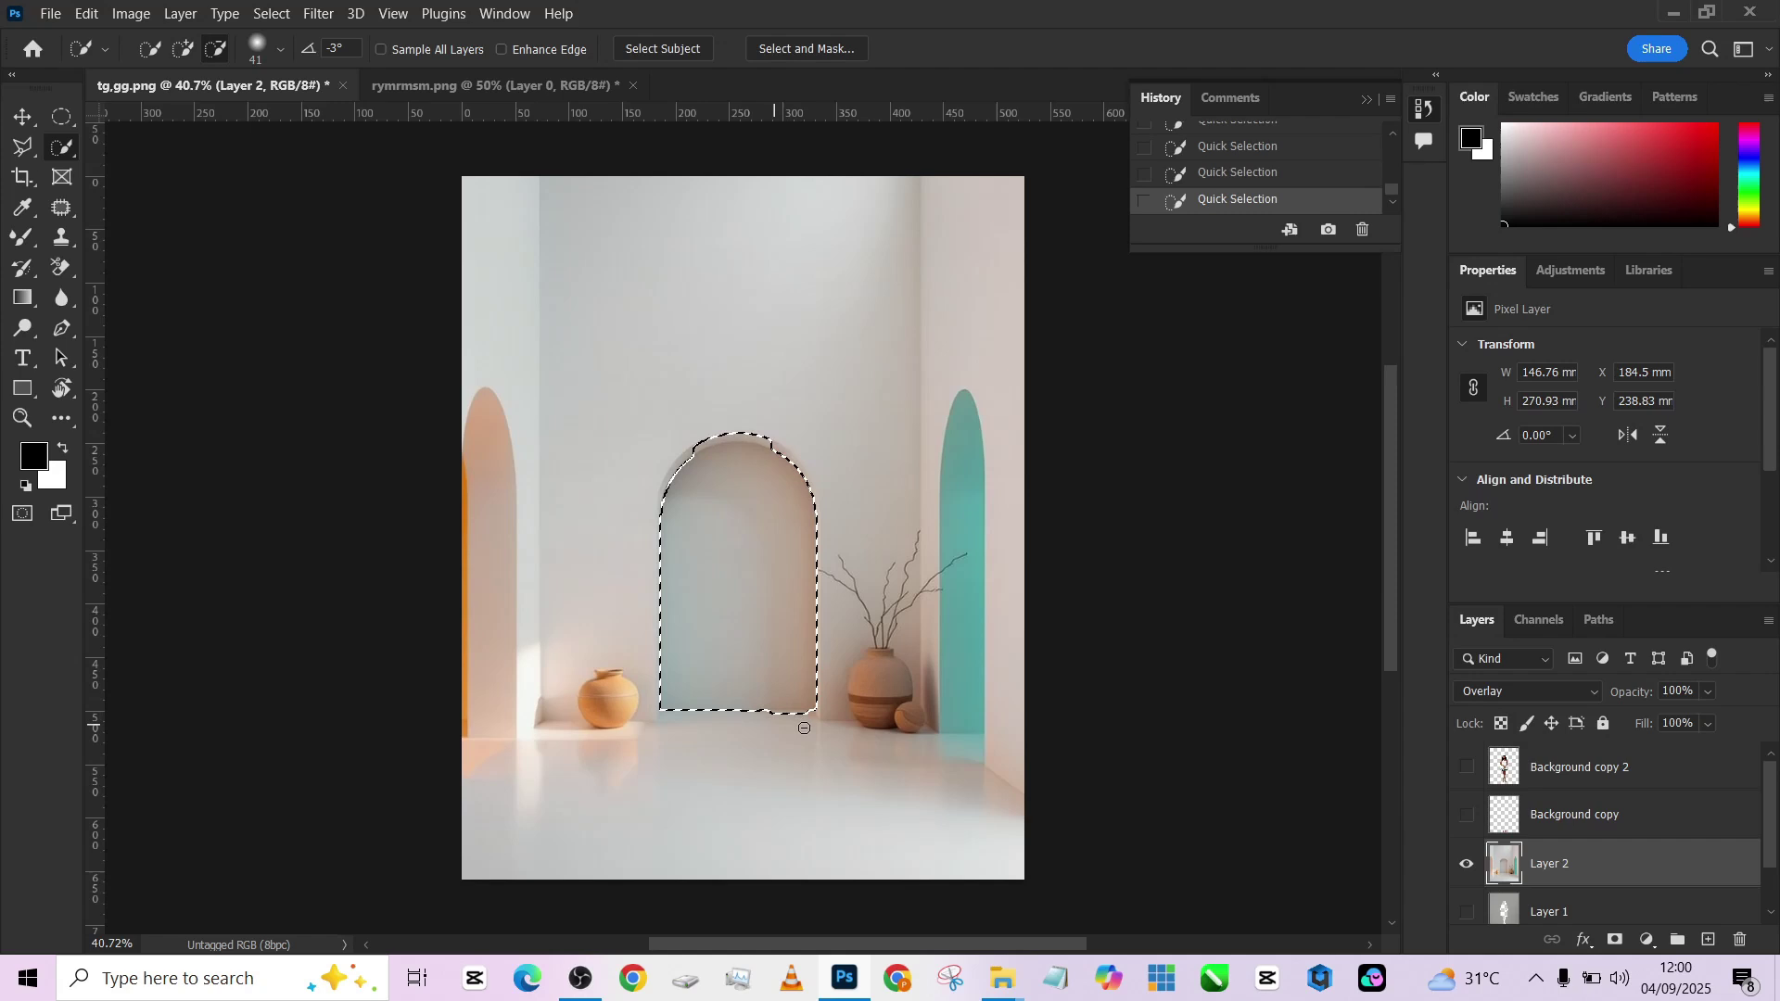
left_click_drag(709, 443, 799, 454)
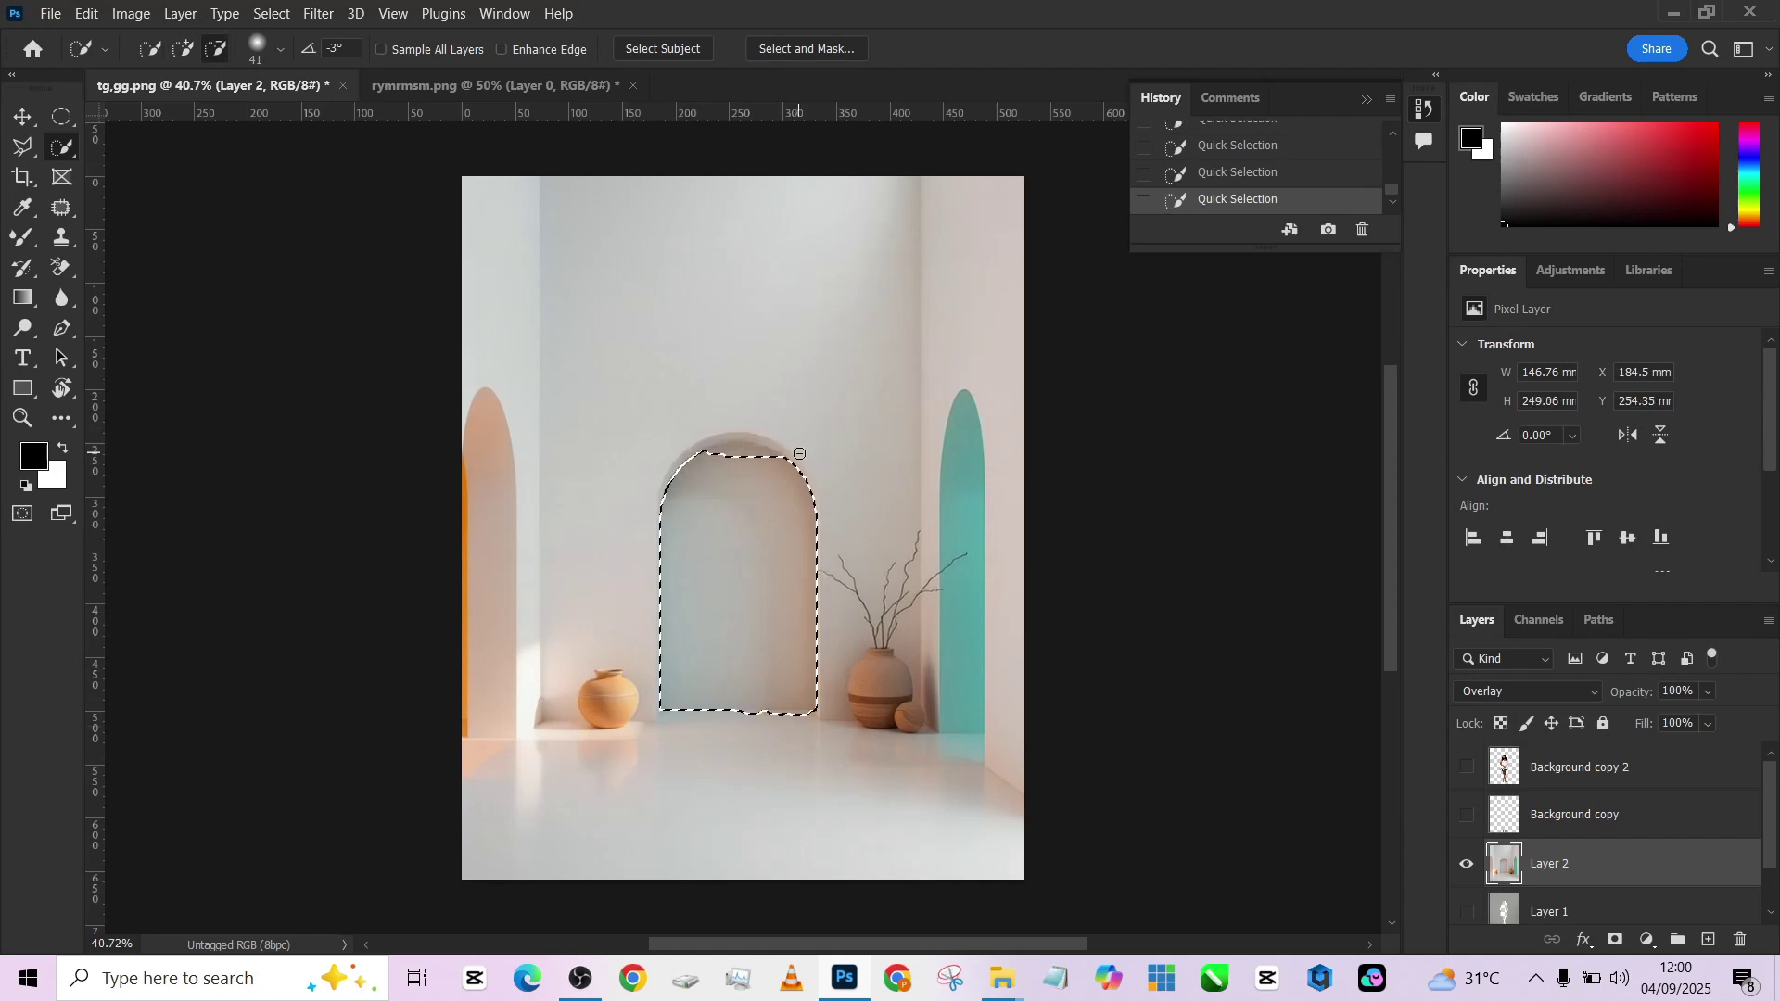
left_click(736, 464)
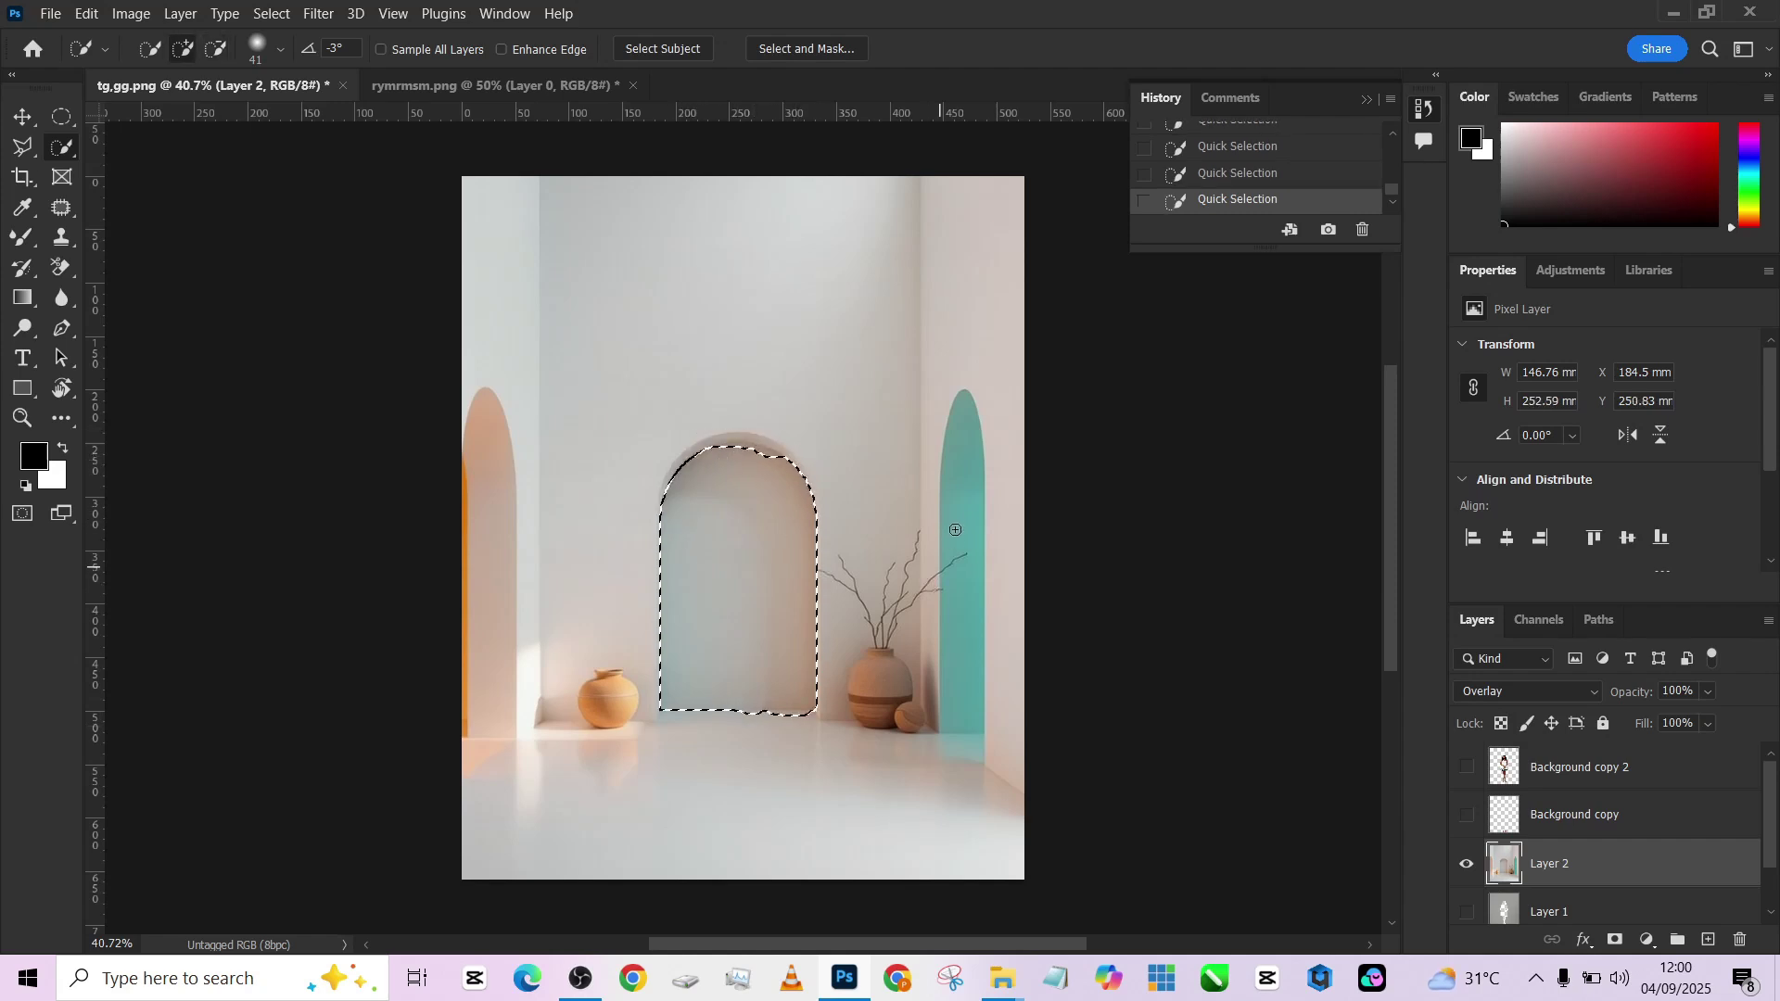
mouse_move(955, 549)
left_mouse_down()
mouse_move(972, 744)
mouse_move(959, 420)
mouse_move(980, 422)
mouse_move(961, 400)
mouse_move(971, 549)
mouse_move(970, 467)
mouse_move(971, 529)
mouse_move(872, 445)
mouse_move(1007, 781)
mouse_move(954, 727)
mouse_move(993, 467)
mouse_move(974, 432)
left_mouse_up()
mouse_move(473, 505)
left_mouse_down()
mouse_move(480, 686)
mouse_move(485, 408)
mouse_move(507, 575)
mouse_move(524, 471)
left_mouse_up()
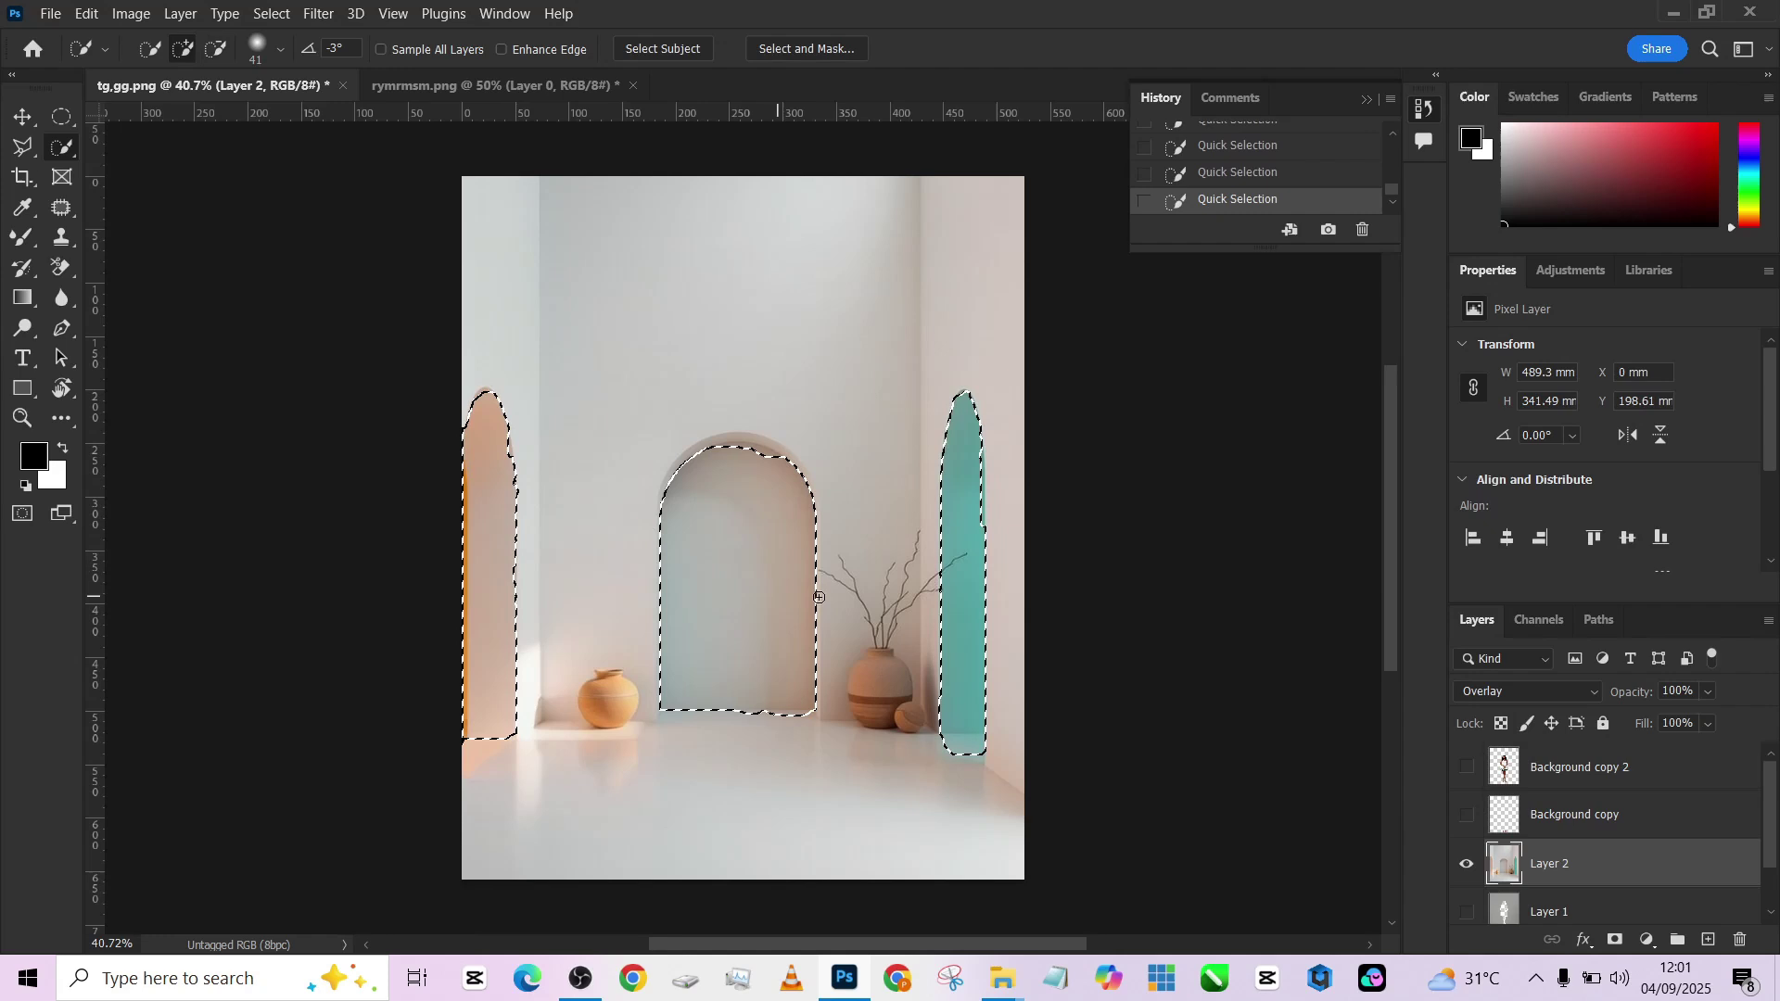
Feather the arch selection by 7 px.
right_click(755, 621)
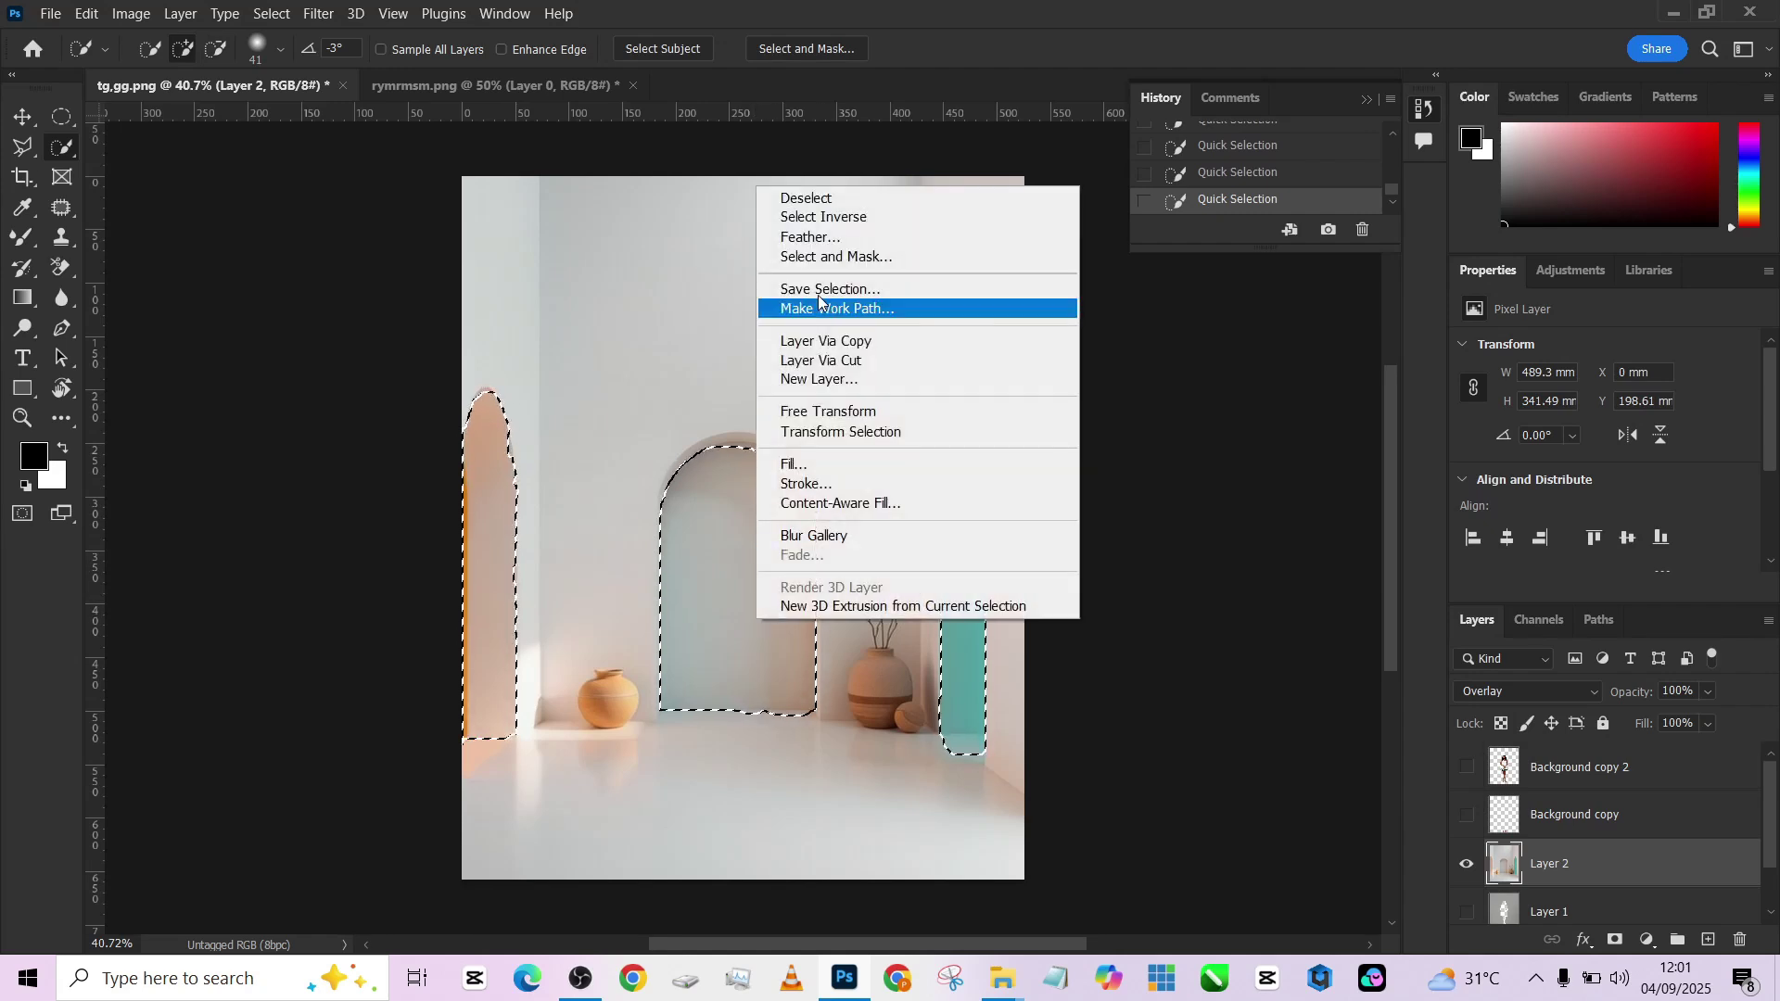
left_click(809, 237)
type("7")
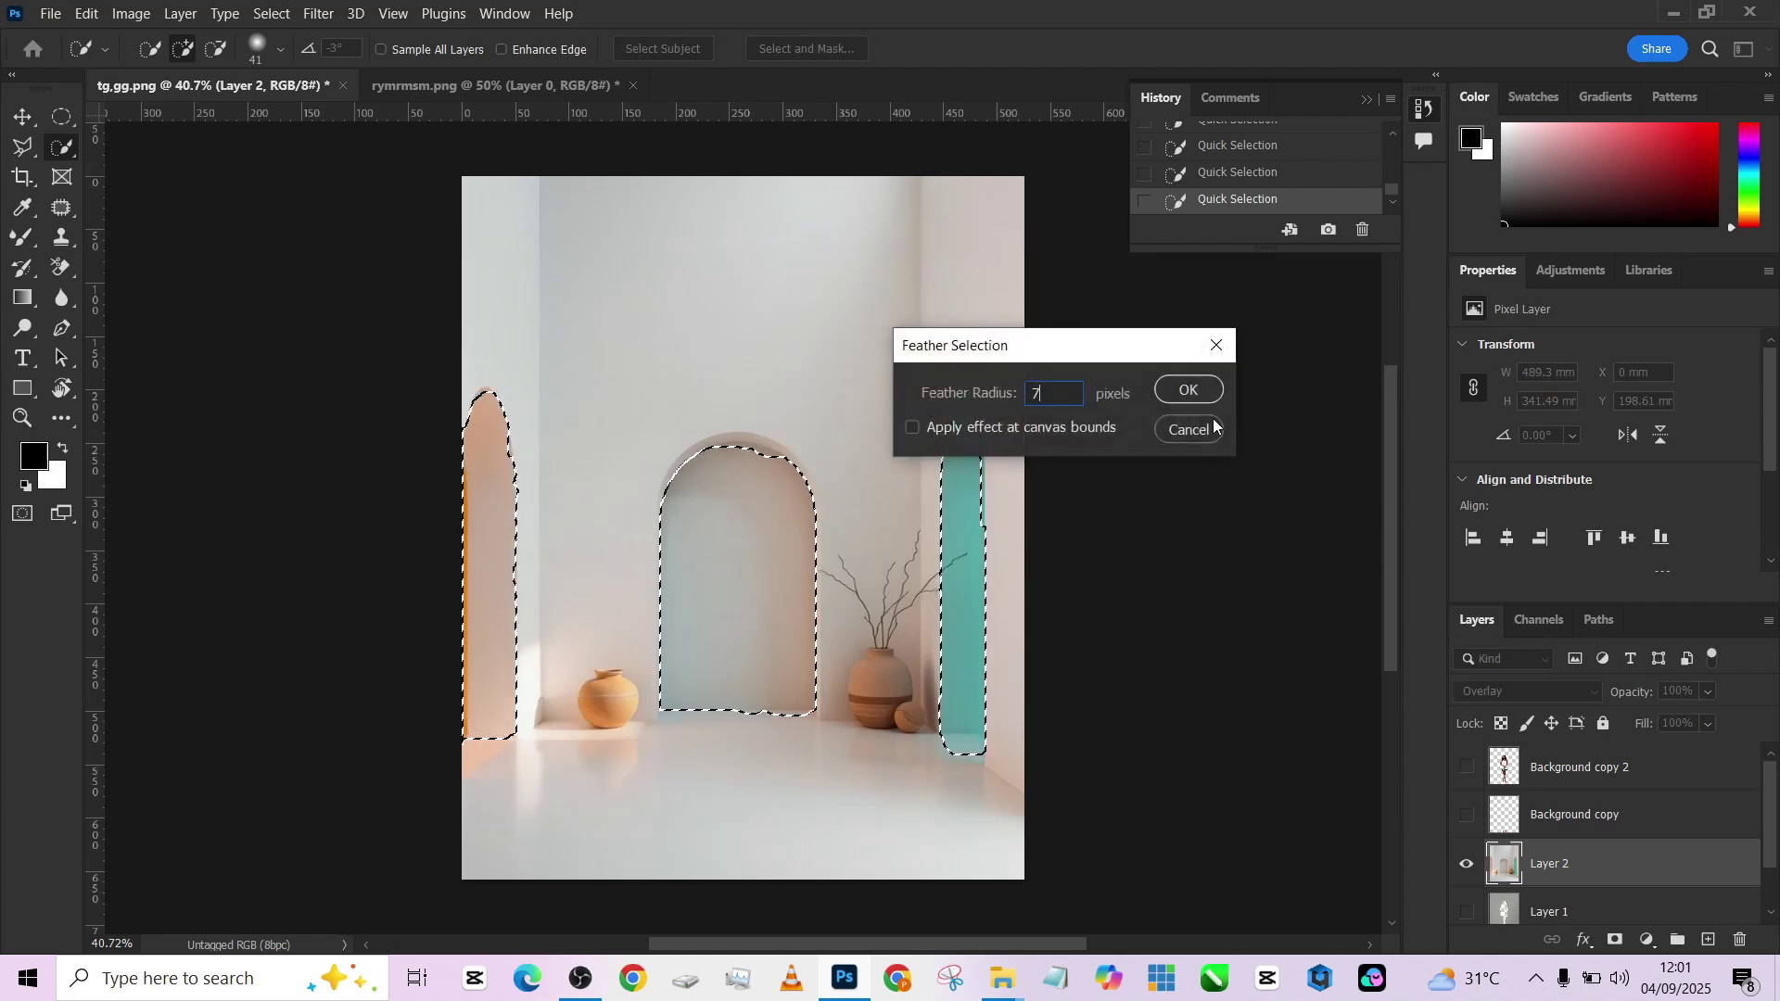
left_click(1190, 390)
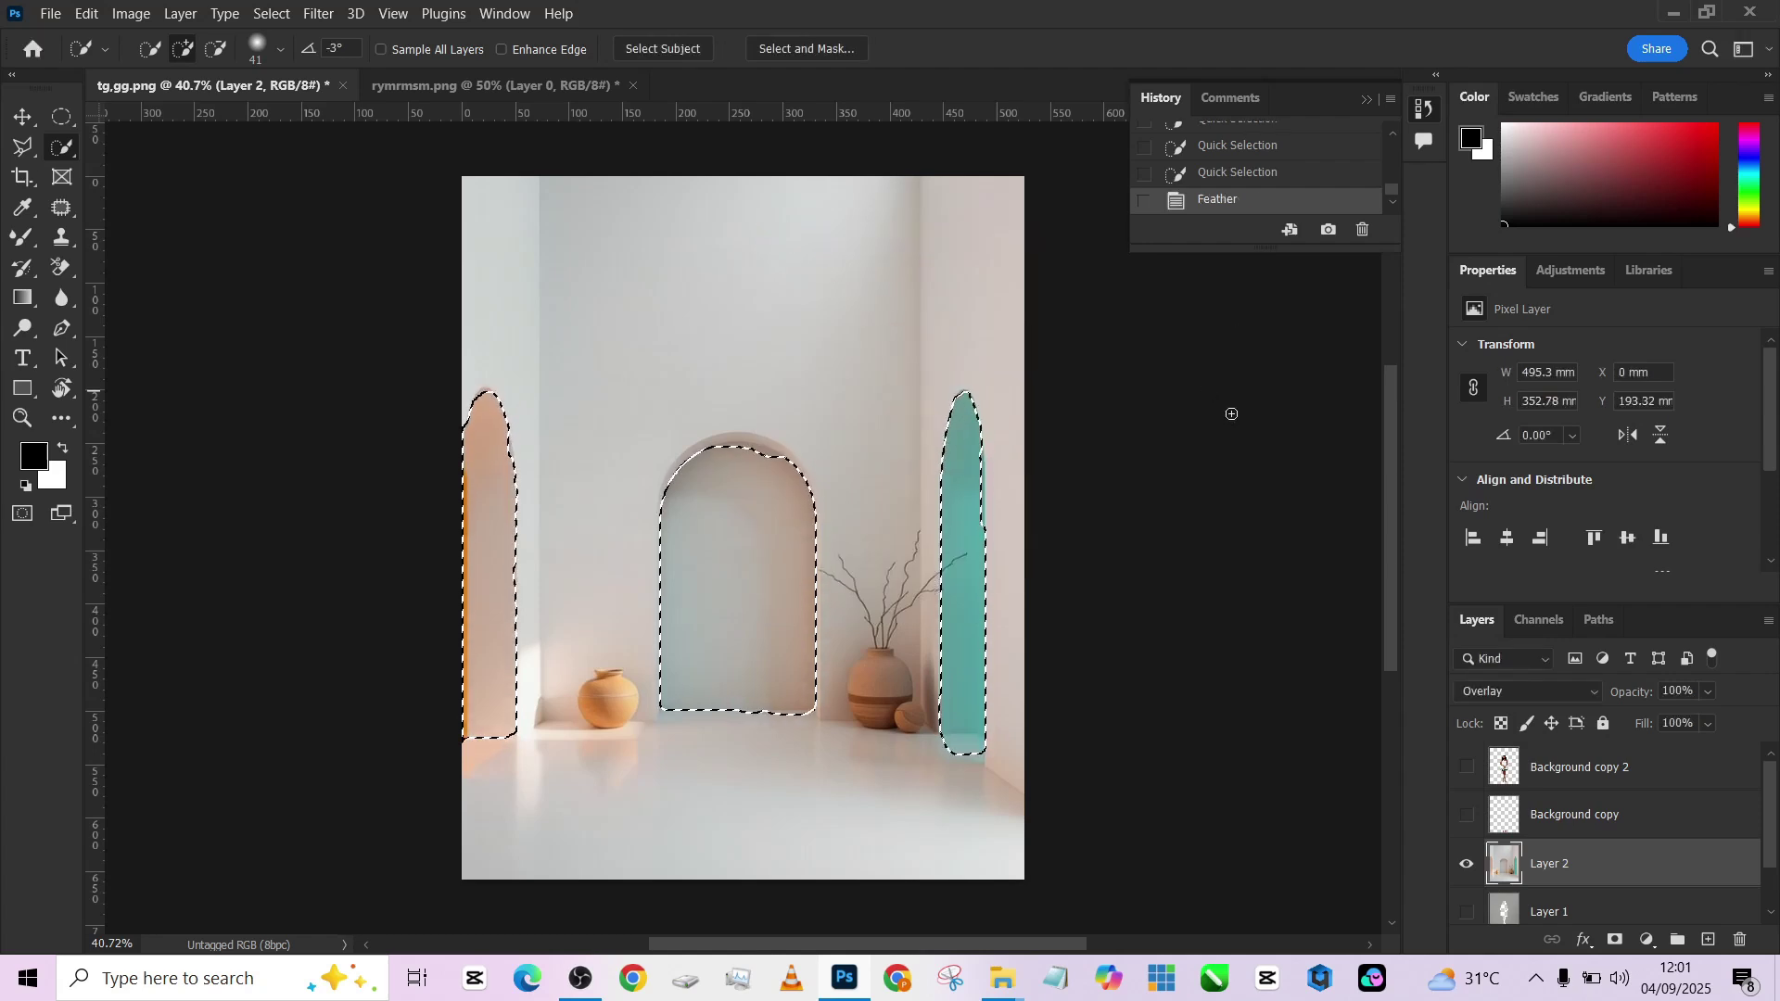
Add a Curves adjustment pulled down to darken, then invert its mask.
left_click(1648, 940)
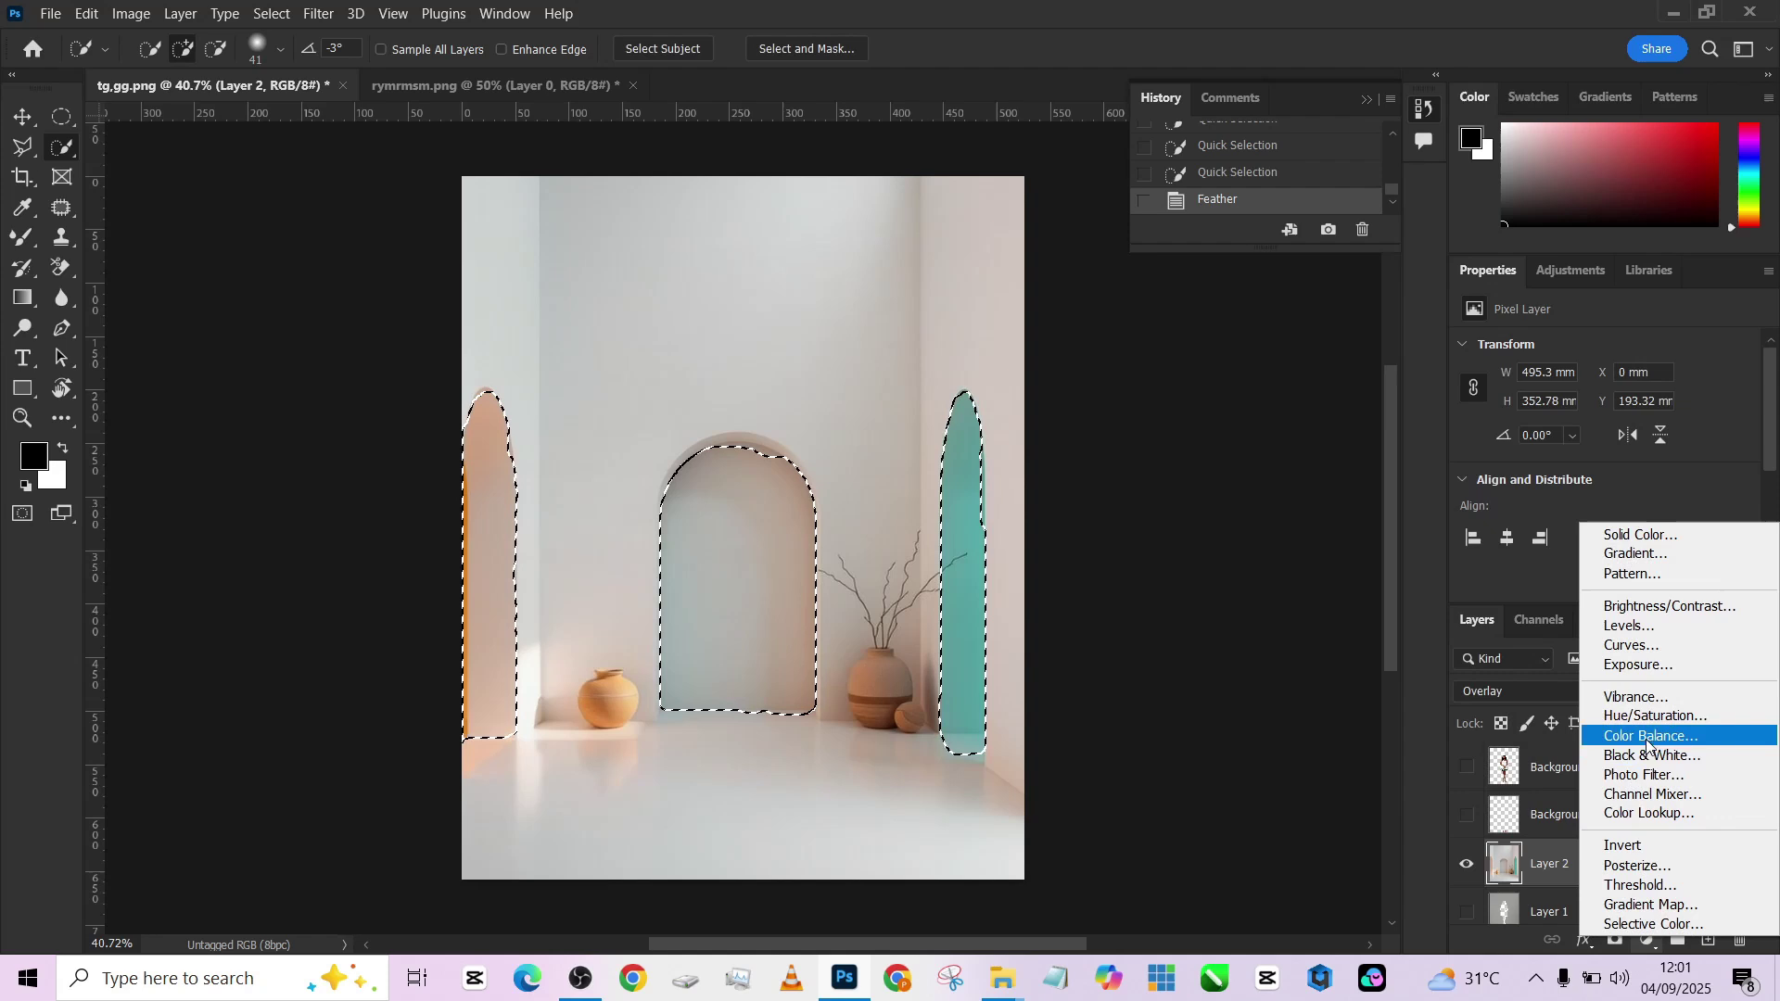
left_click(1630, 645)
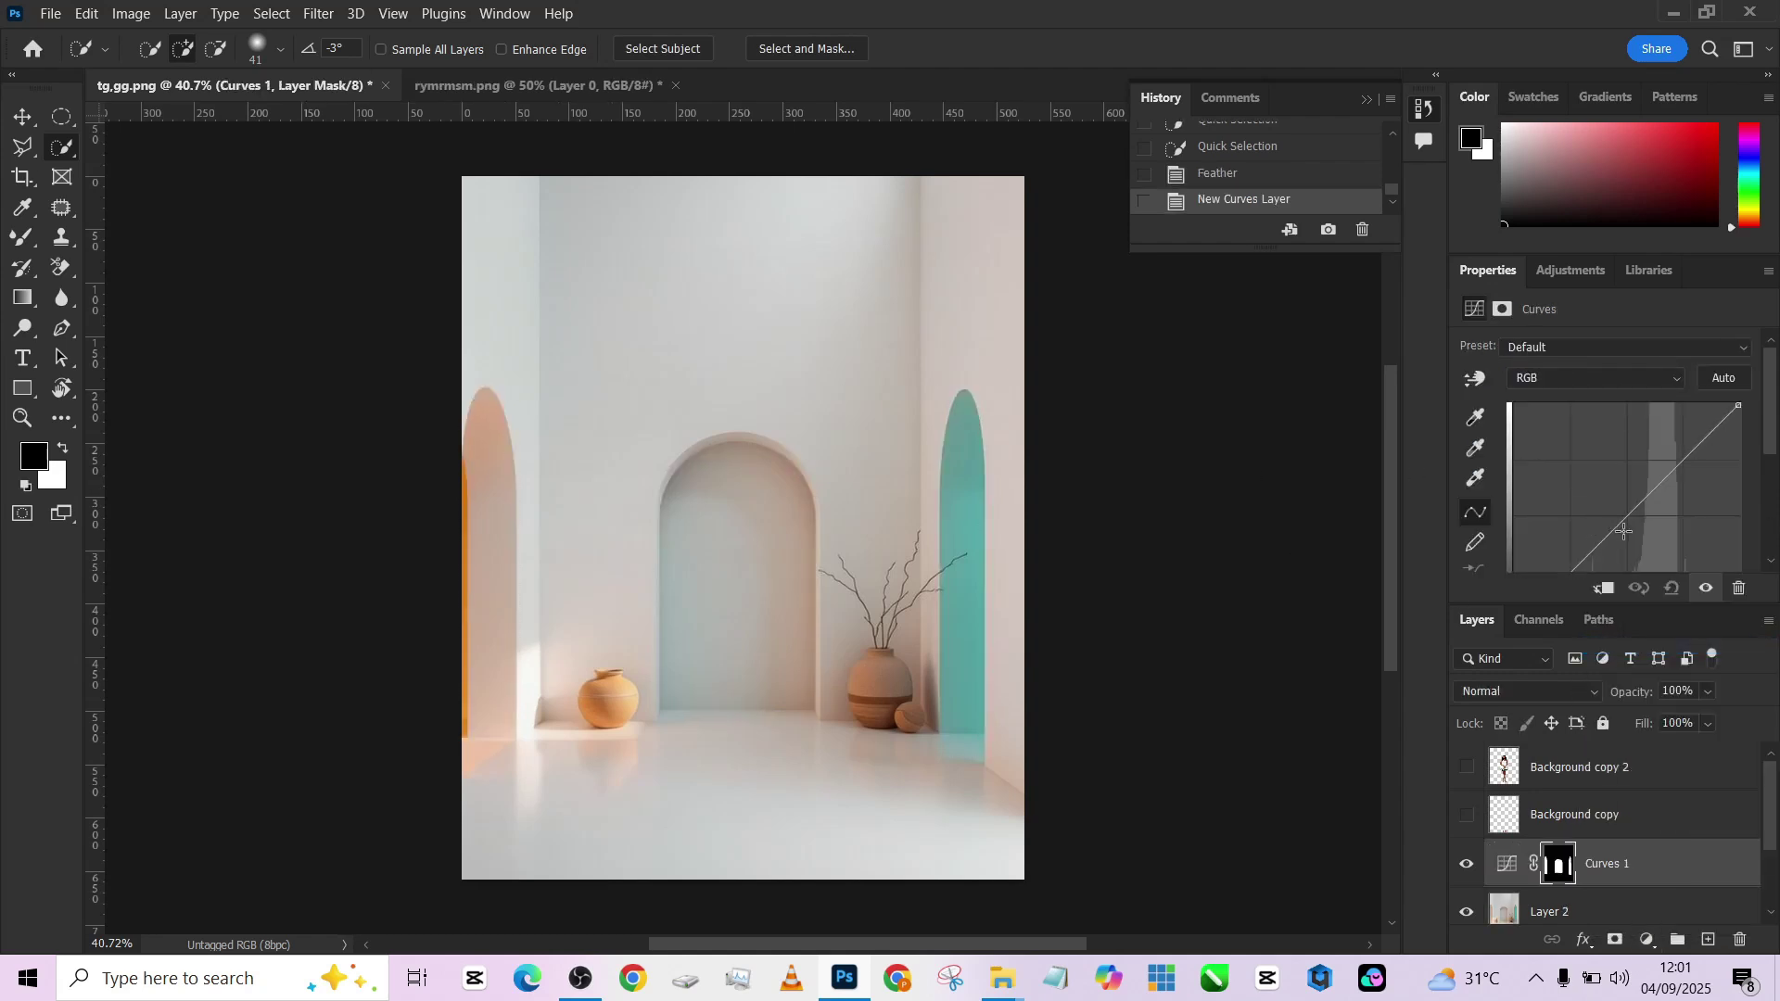
left_click_drag(1623, 531, 1637, 541)
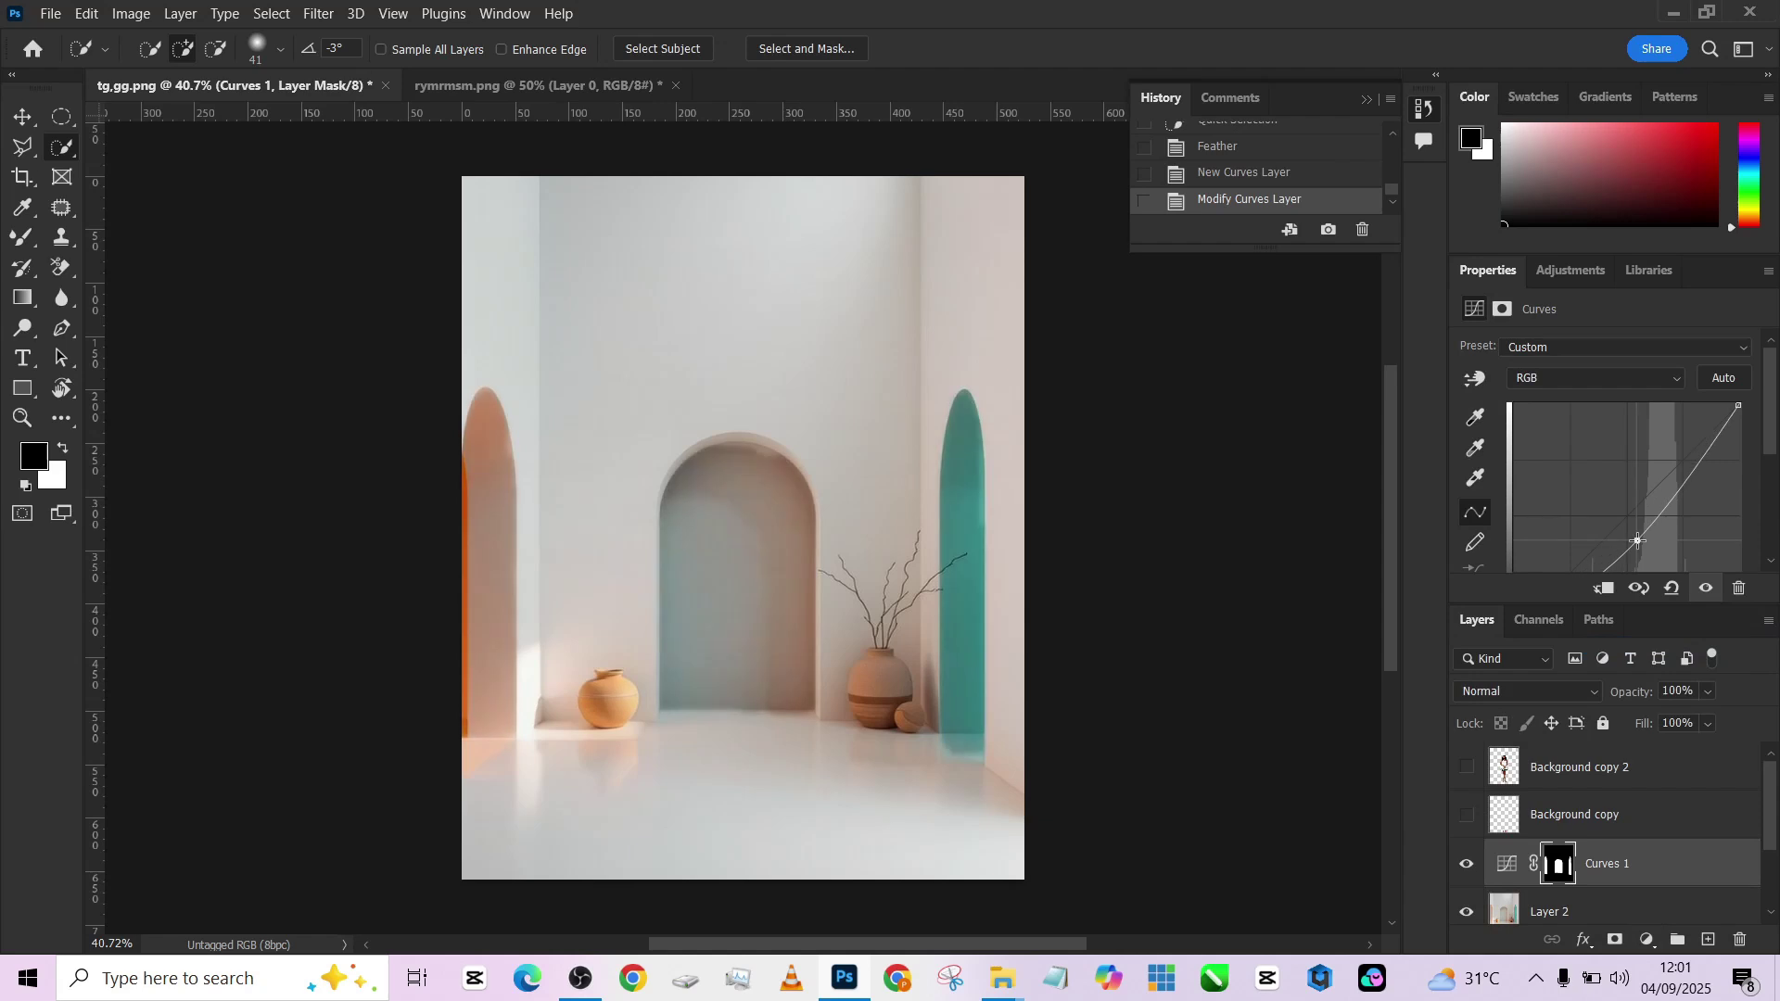
key("ctrl+i")
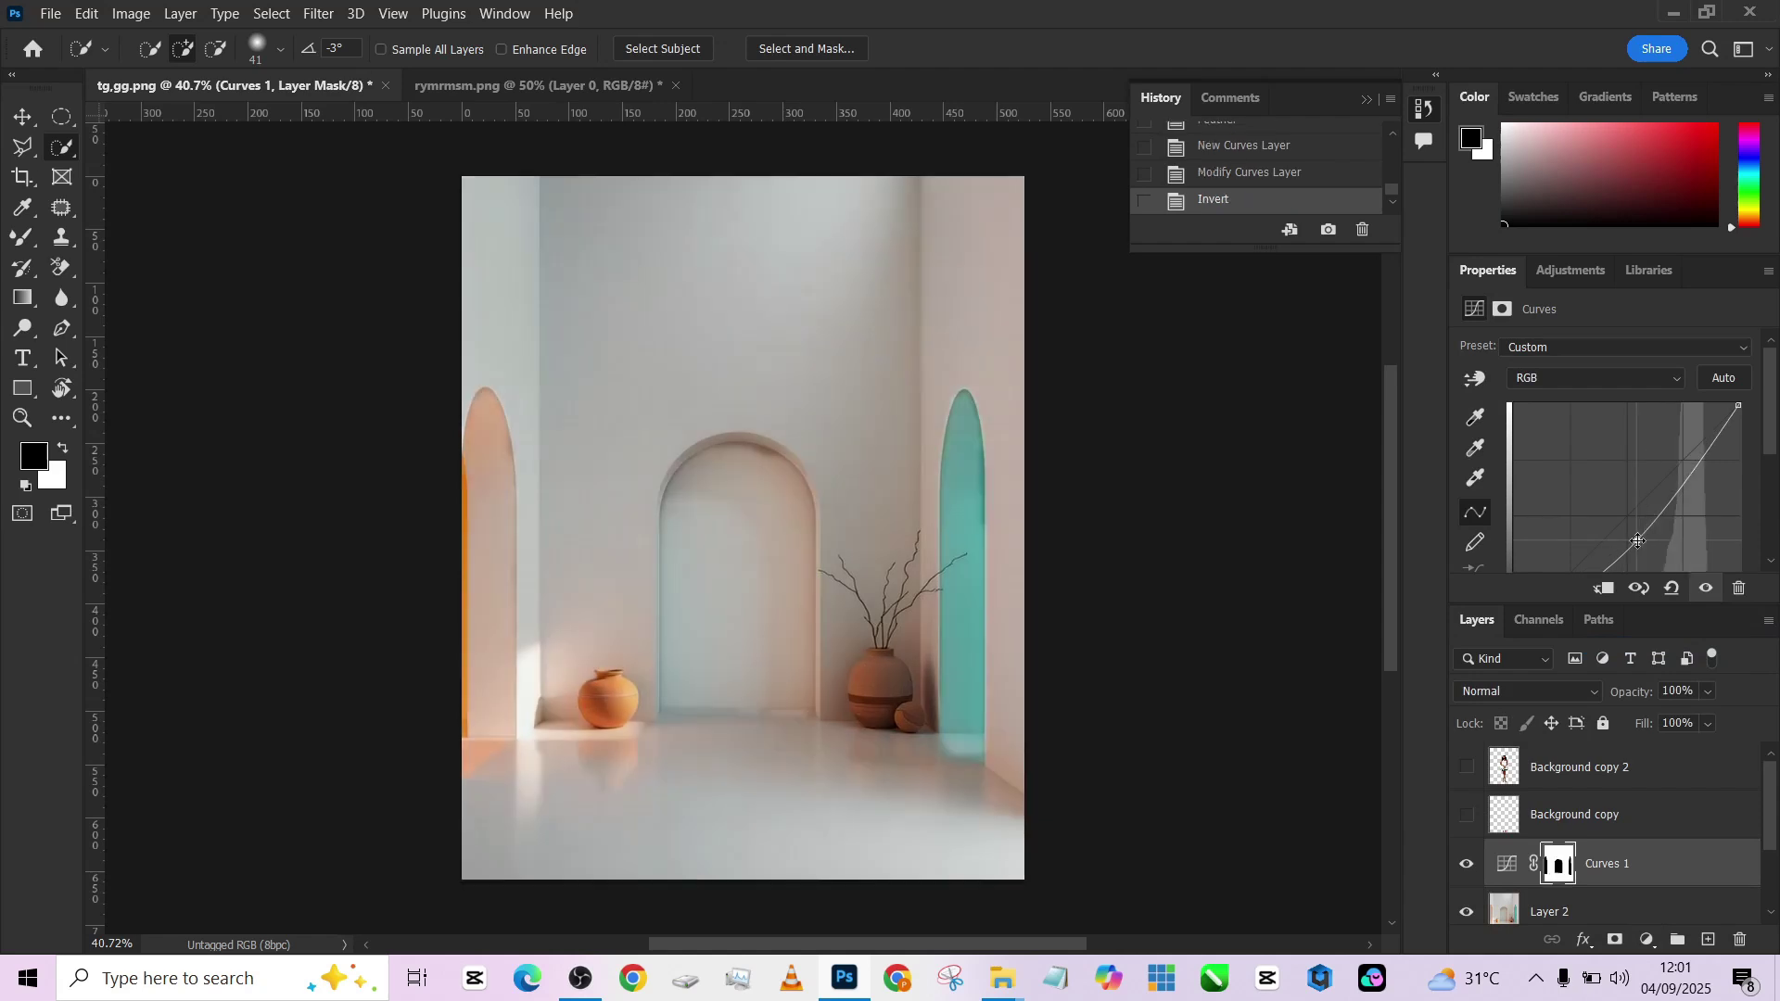
Turn all layers back on so the woman shows again.
left_click(1466, 814)
scroll(1576, 834, "down", 2)
left_click(1466, 863)
left_click(1466, 912)
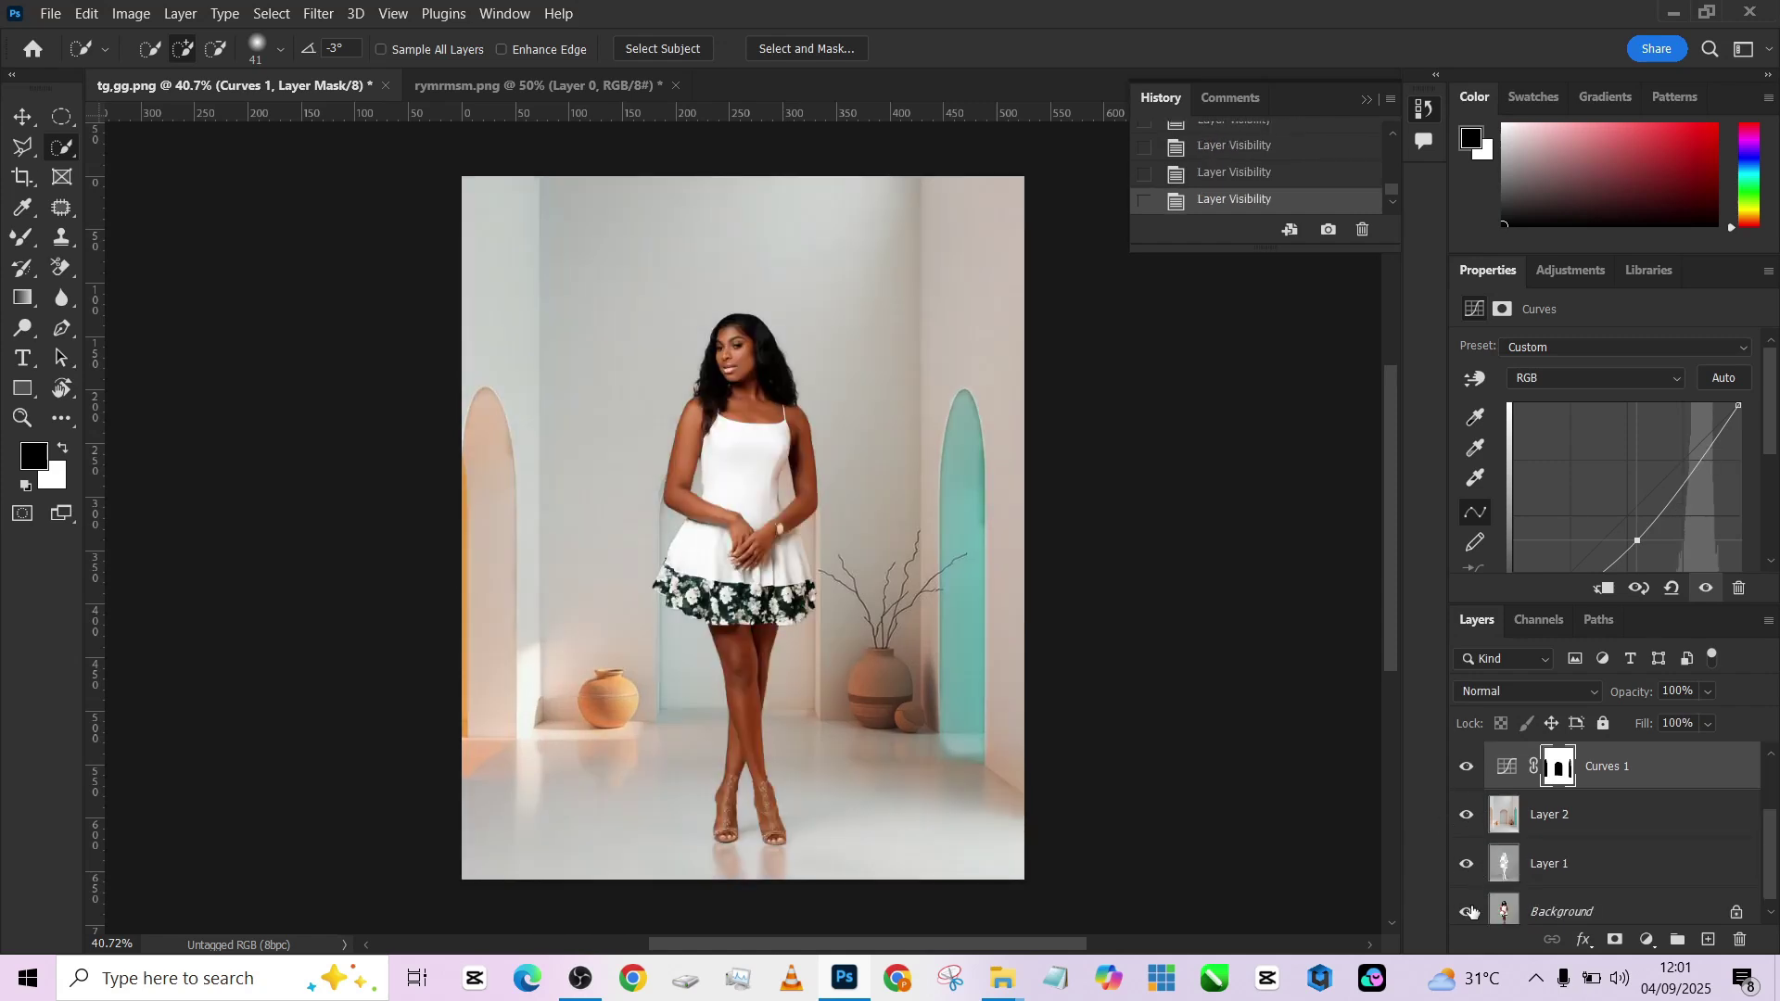
scroll(1549, 875, "up", 2)
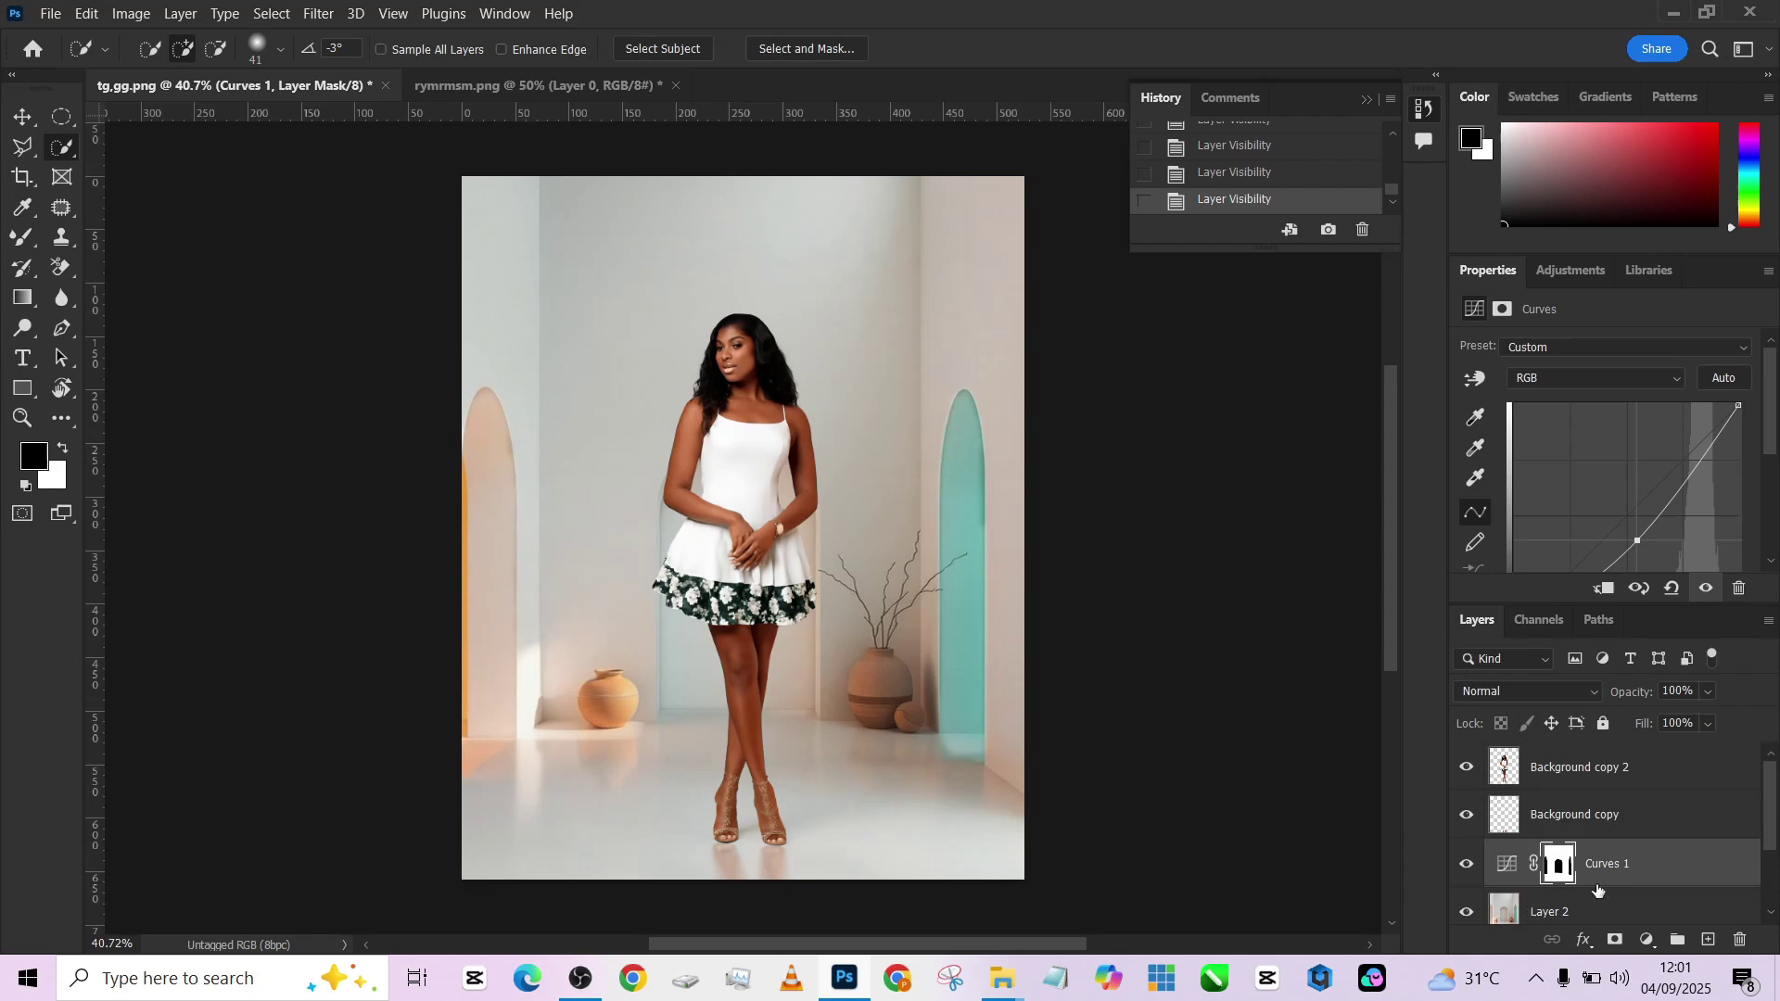
Switch to the regular Brush tool and size it, about 240 px, for mask painting.
key("b")
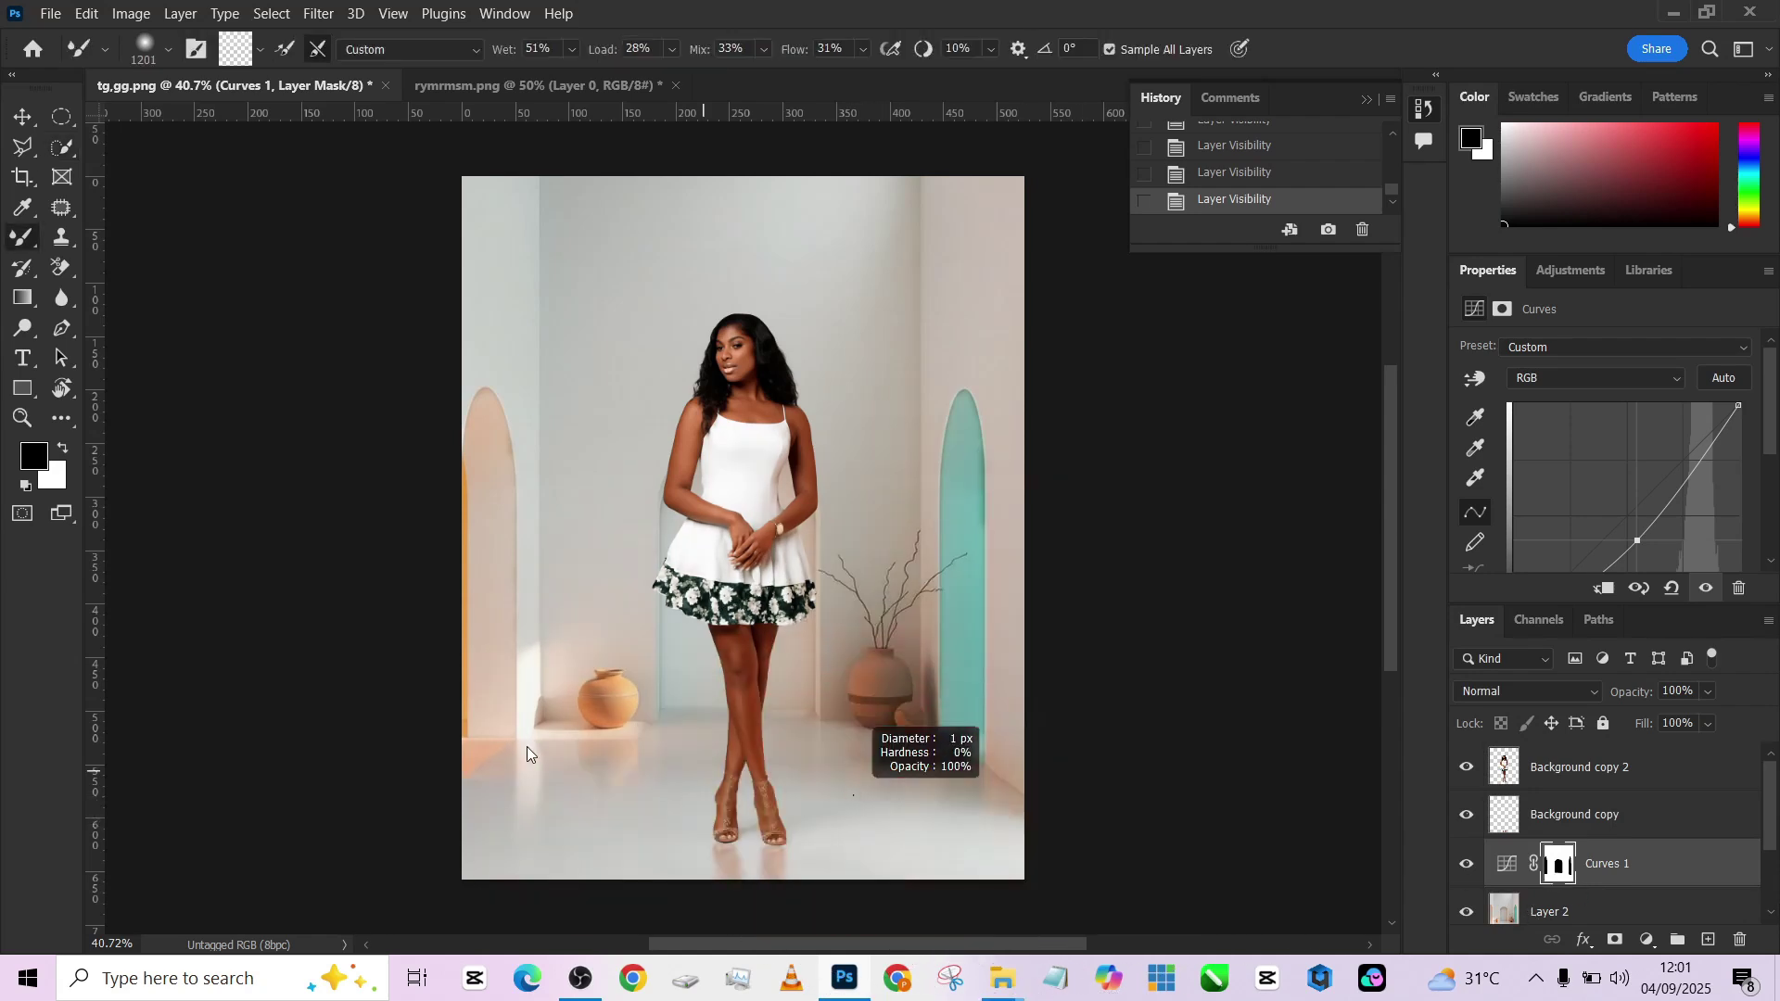
mouse_move(527, 753)
left_mouse_down()
mouse_move(627, 811)
mouse_move(597, 791)
mouse_move(645, 781)
left_mouse_up()
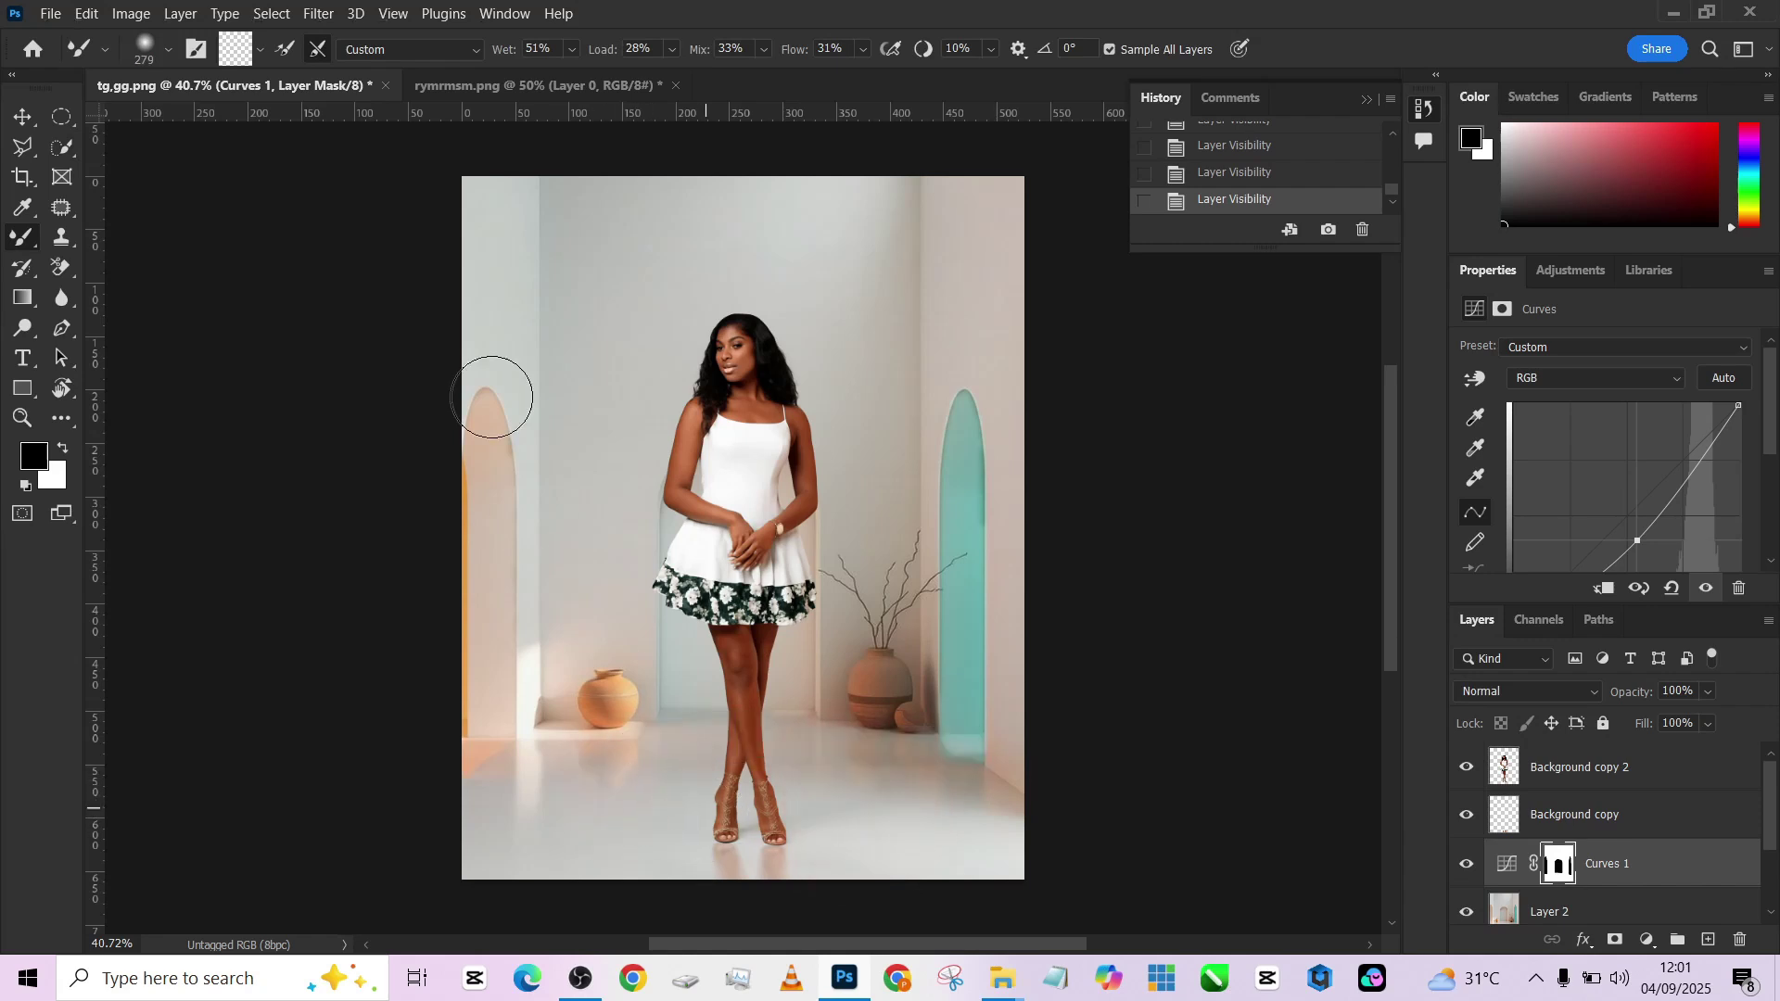
right_click(19, 239)
left_click(93, 233)
mouse_move(721, 818)
left_mouse_down()
mouse_move(647, 804)
mouse_move(660, 825)
mouse_move(708, 727)
left_mouse_up()
Paint the Curves 1 mask across the floor around the feet and toggle it to compare.
left_click(775, 846)
left_click(806, 849)
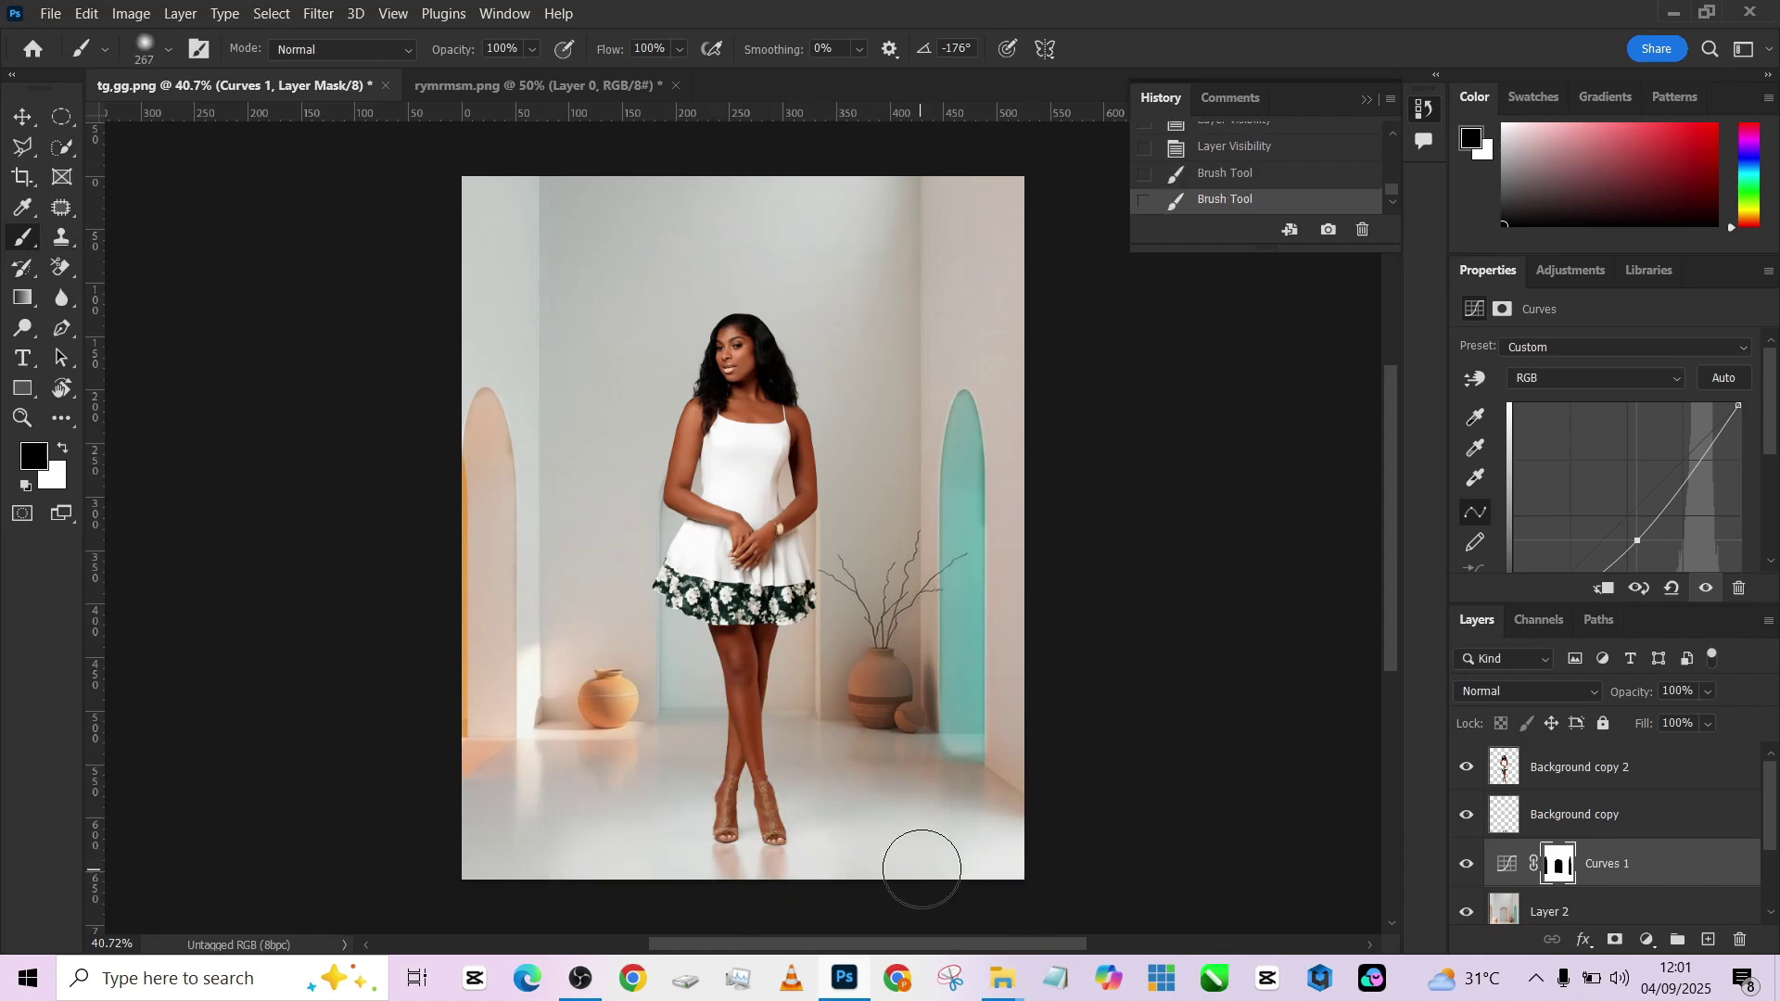
left_click(922, 869)
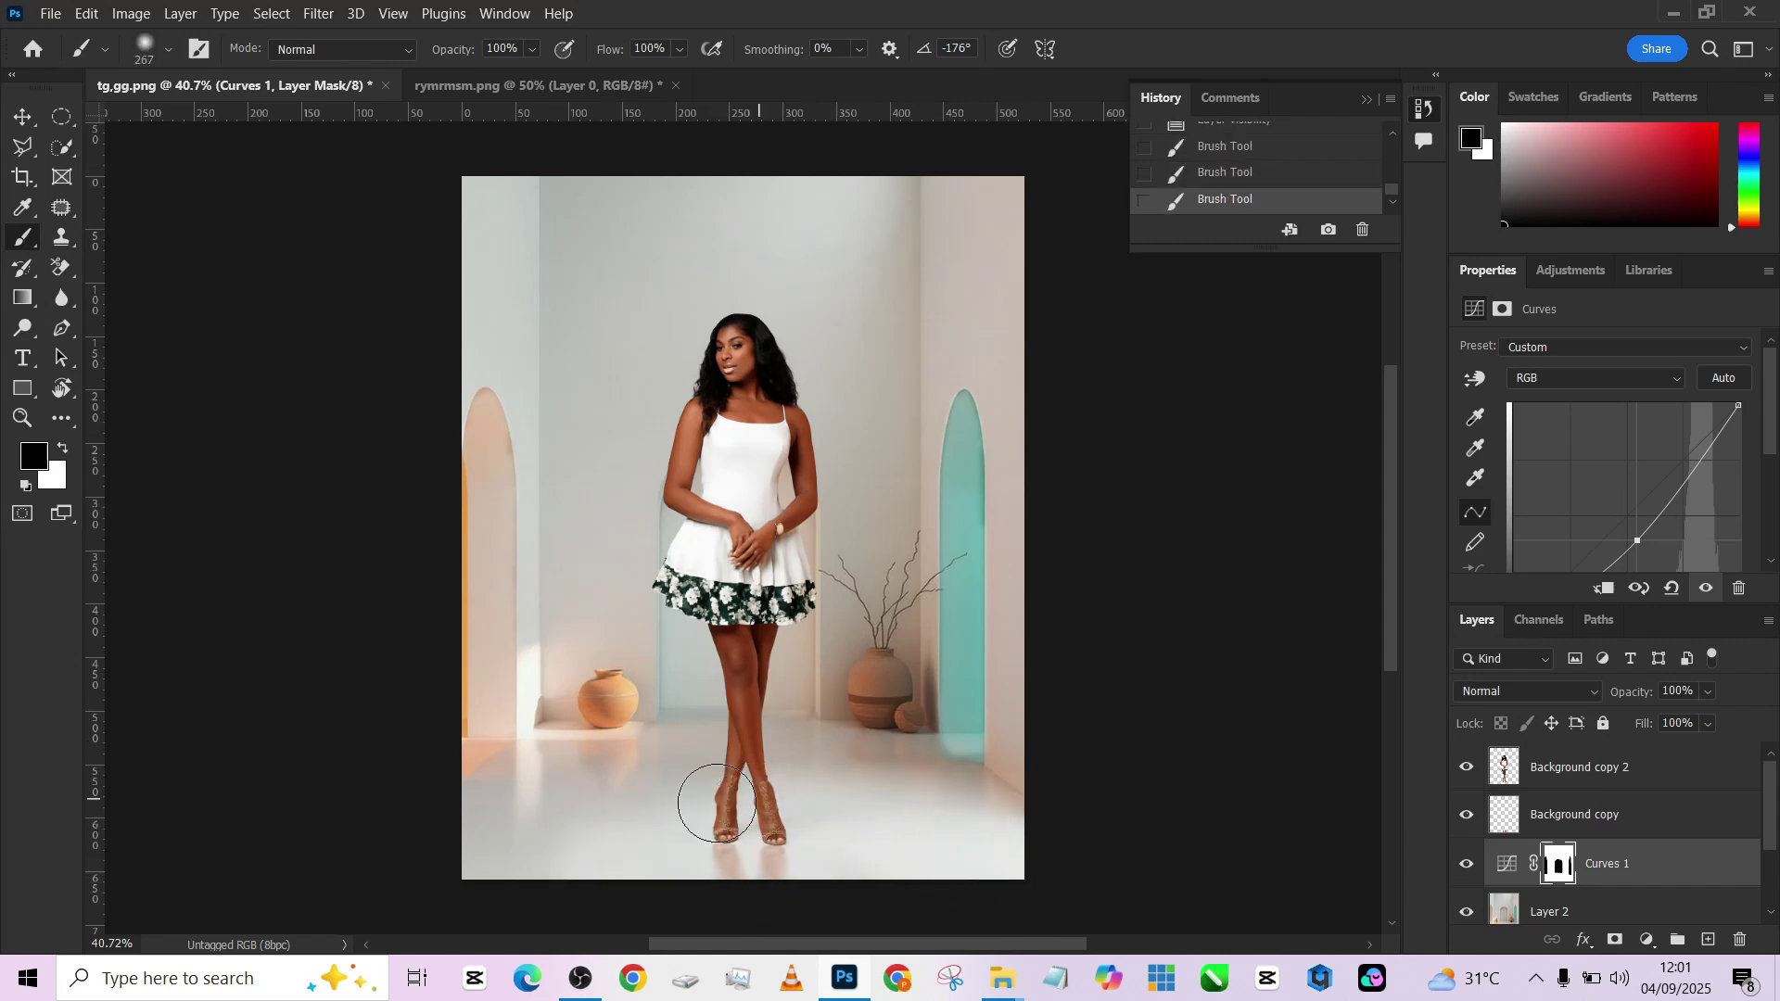
mouse_move(716, 803)
left_mouse_down()
mouse_move(445, 810)
mouse_move(513, 842)
left_mouse_up()
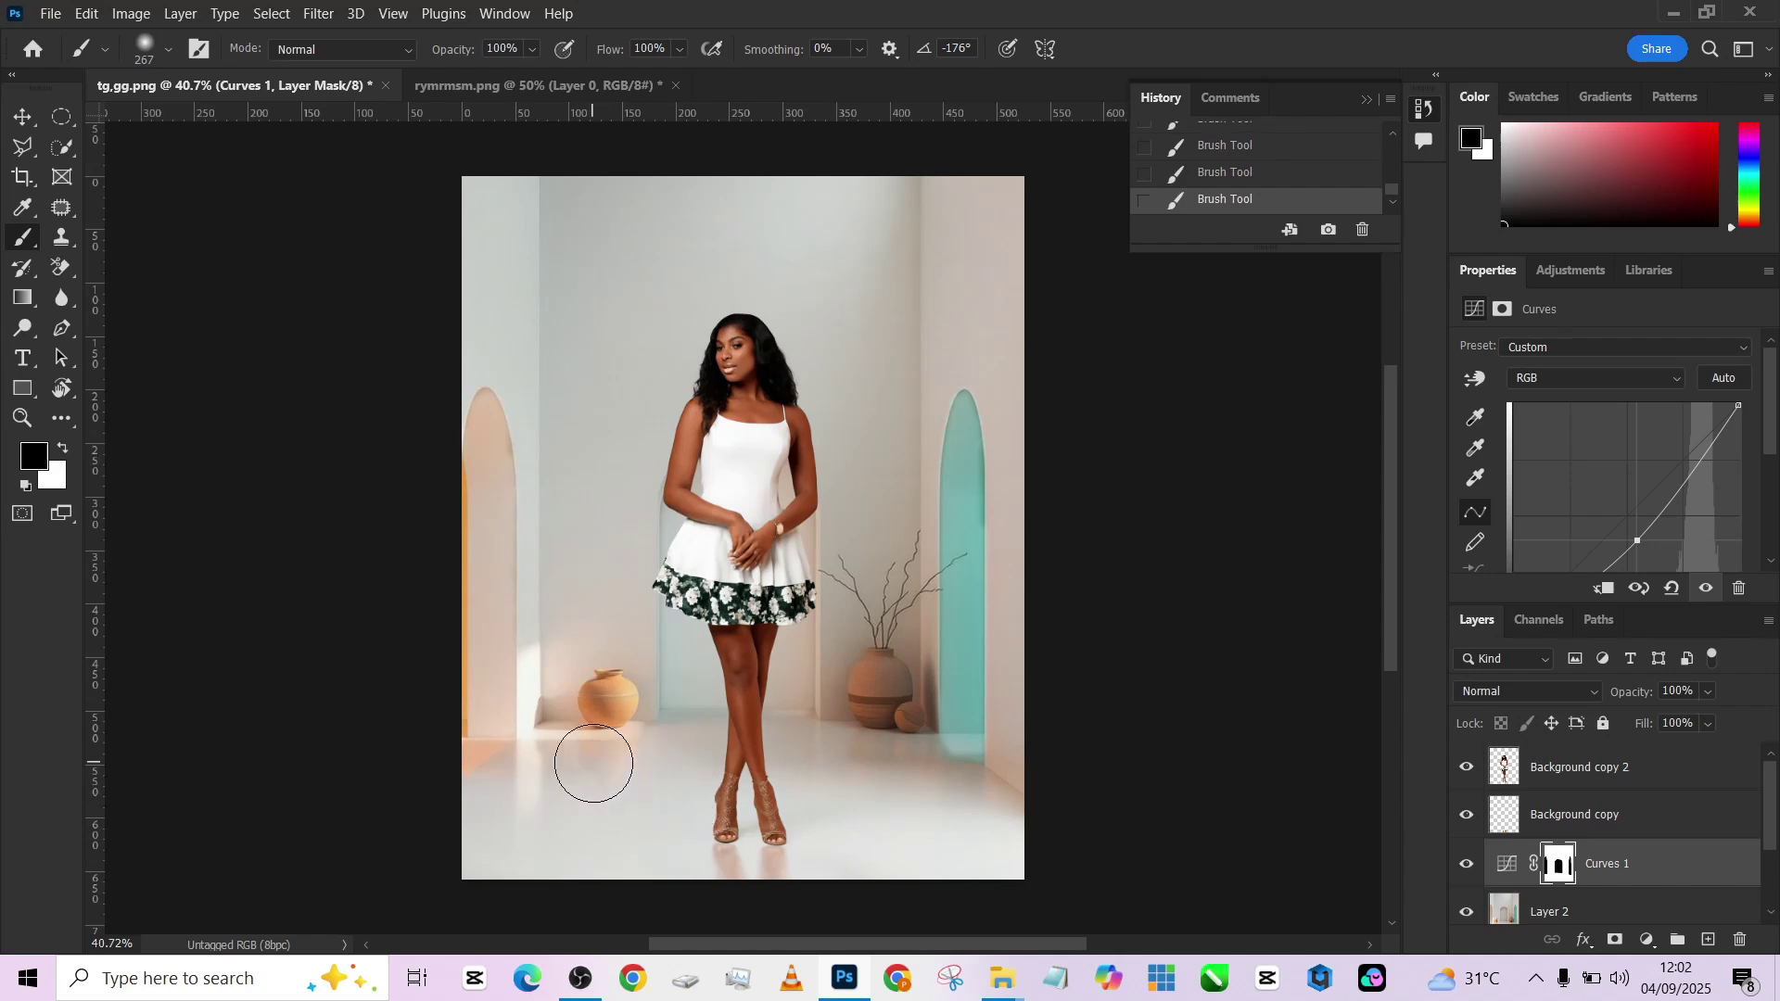
mouse_move(593, 763)
left_mouse_down()
mouse_move(493, 789)
mouse_move(699, 769)
mouse_move(965, 798)
left_mouse_up()
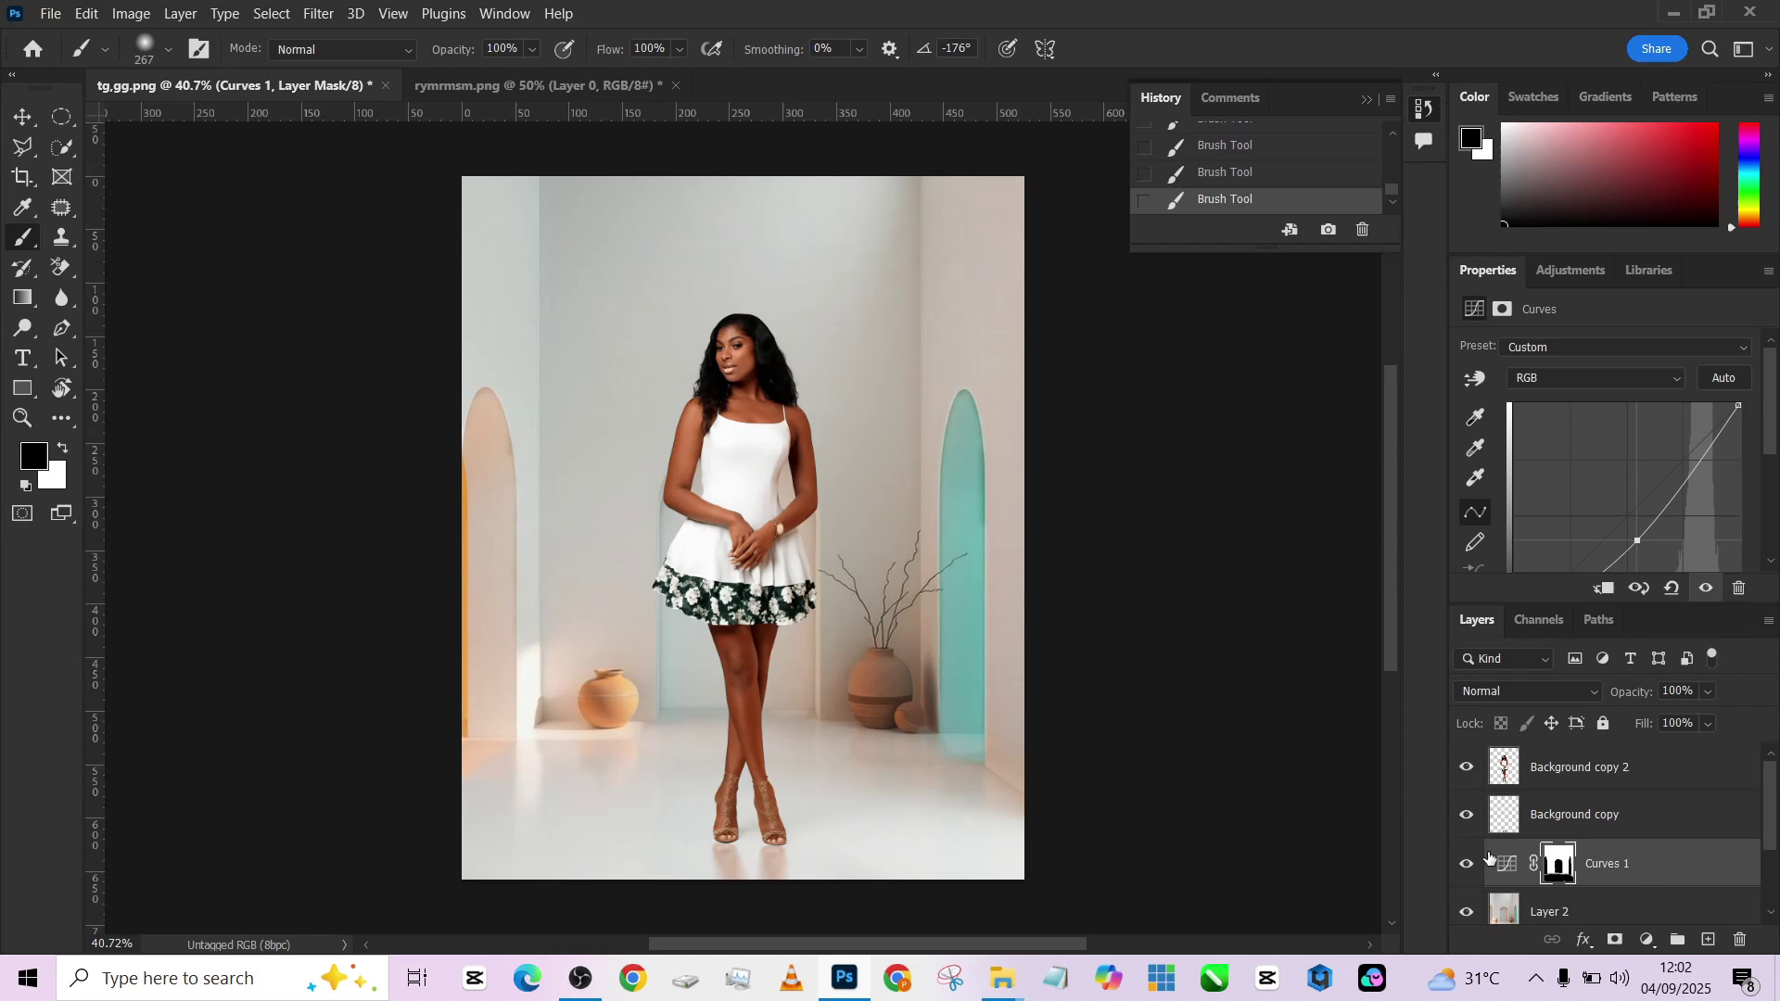
left_click(1467, 867)
left_click(1467, 867)
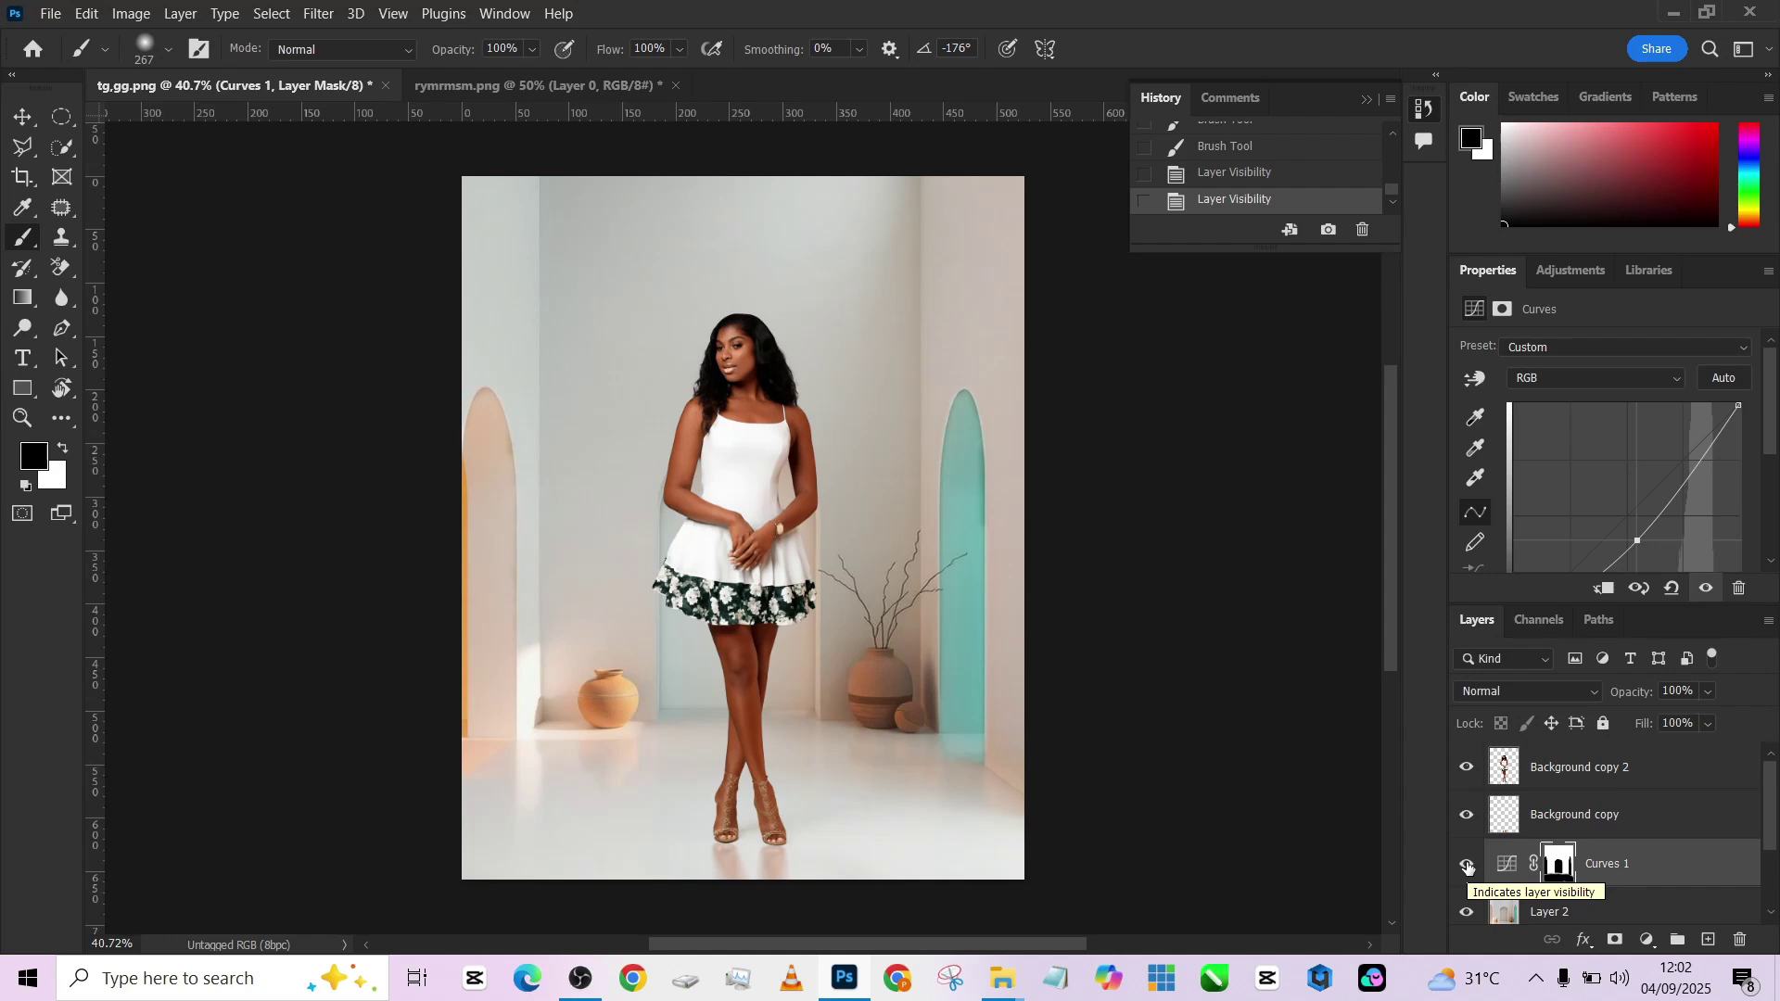
left_click(1625, 783)
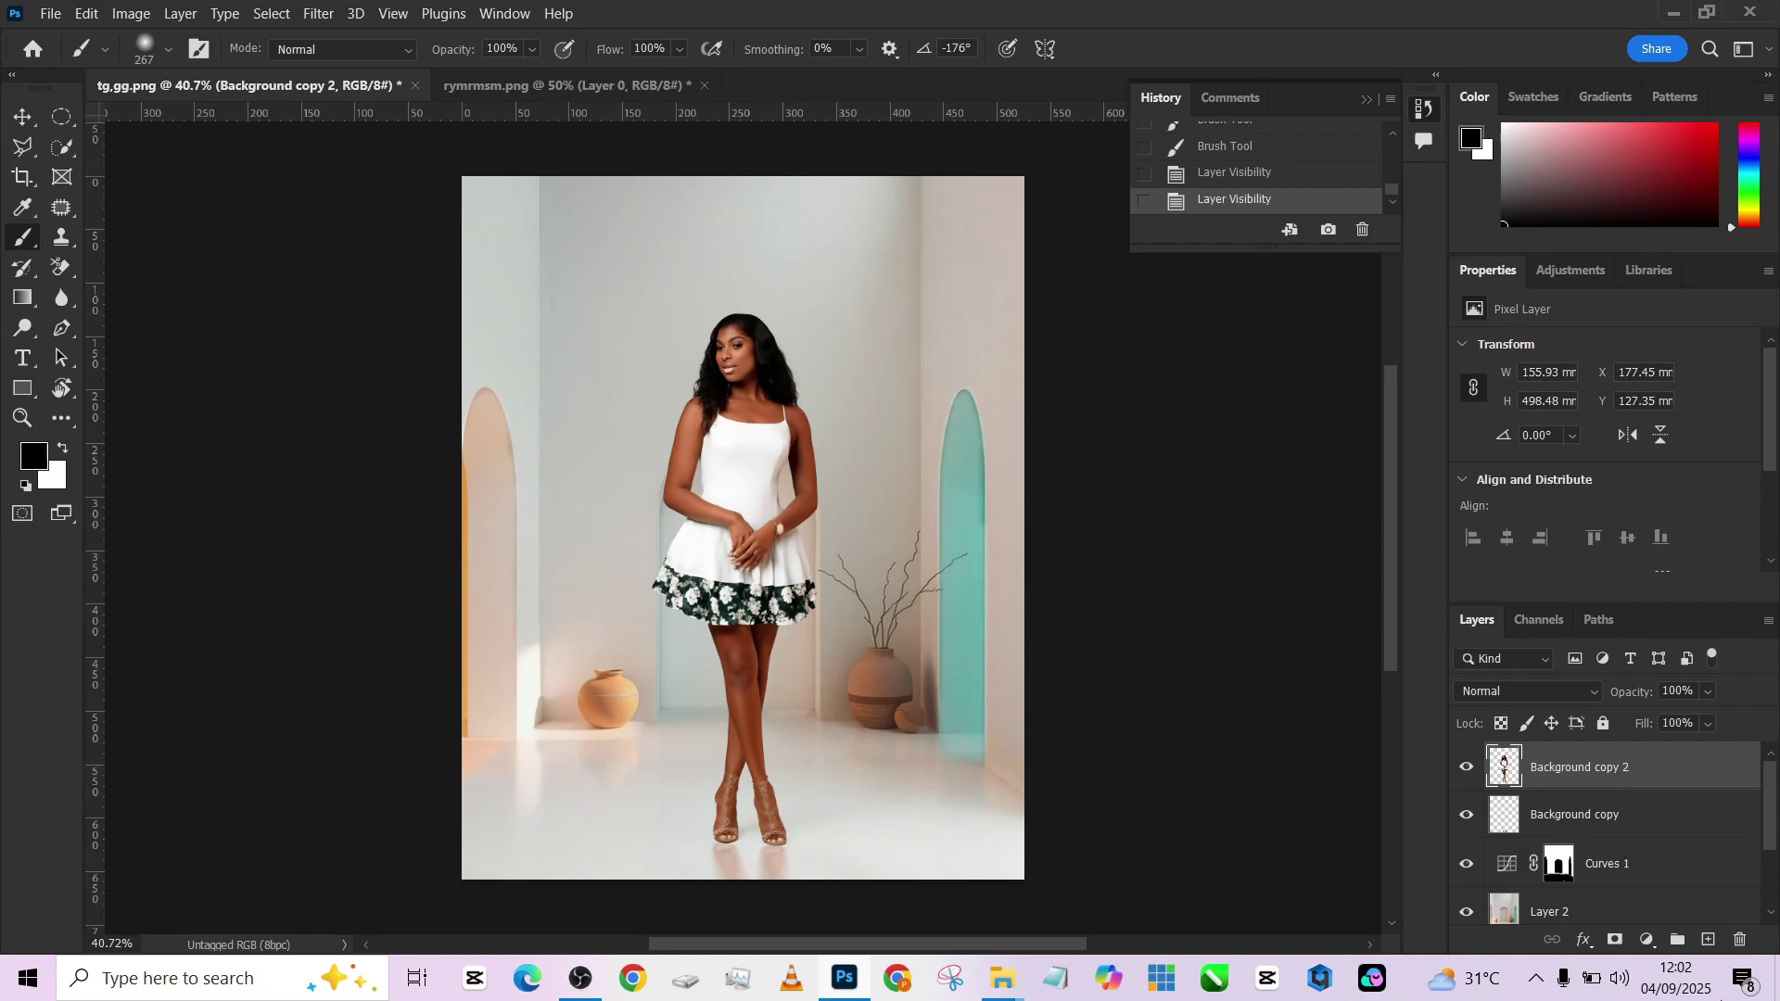
Add a Color Lookup layer and step through the looks to Crisp_Winter.look.
left_click(1646, 939)
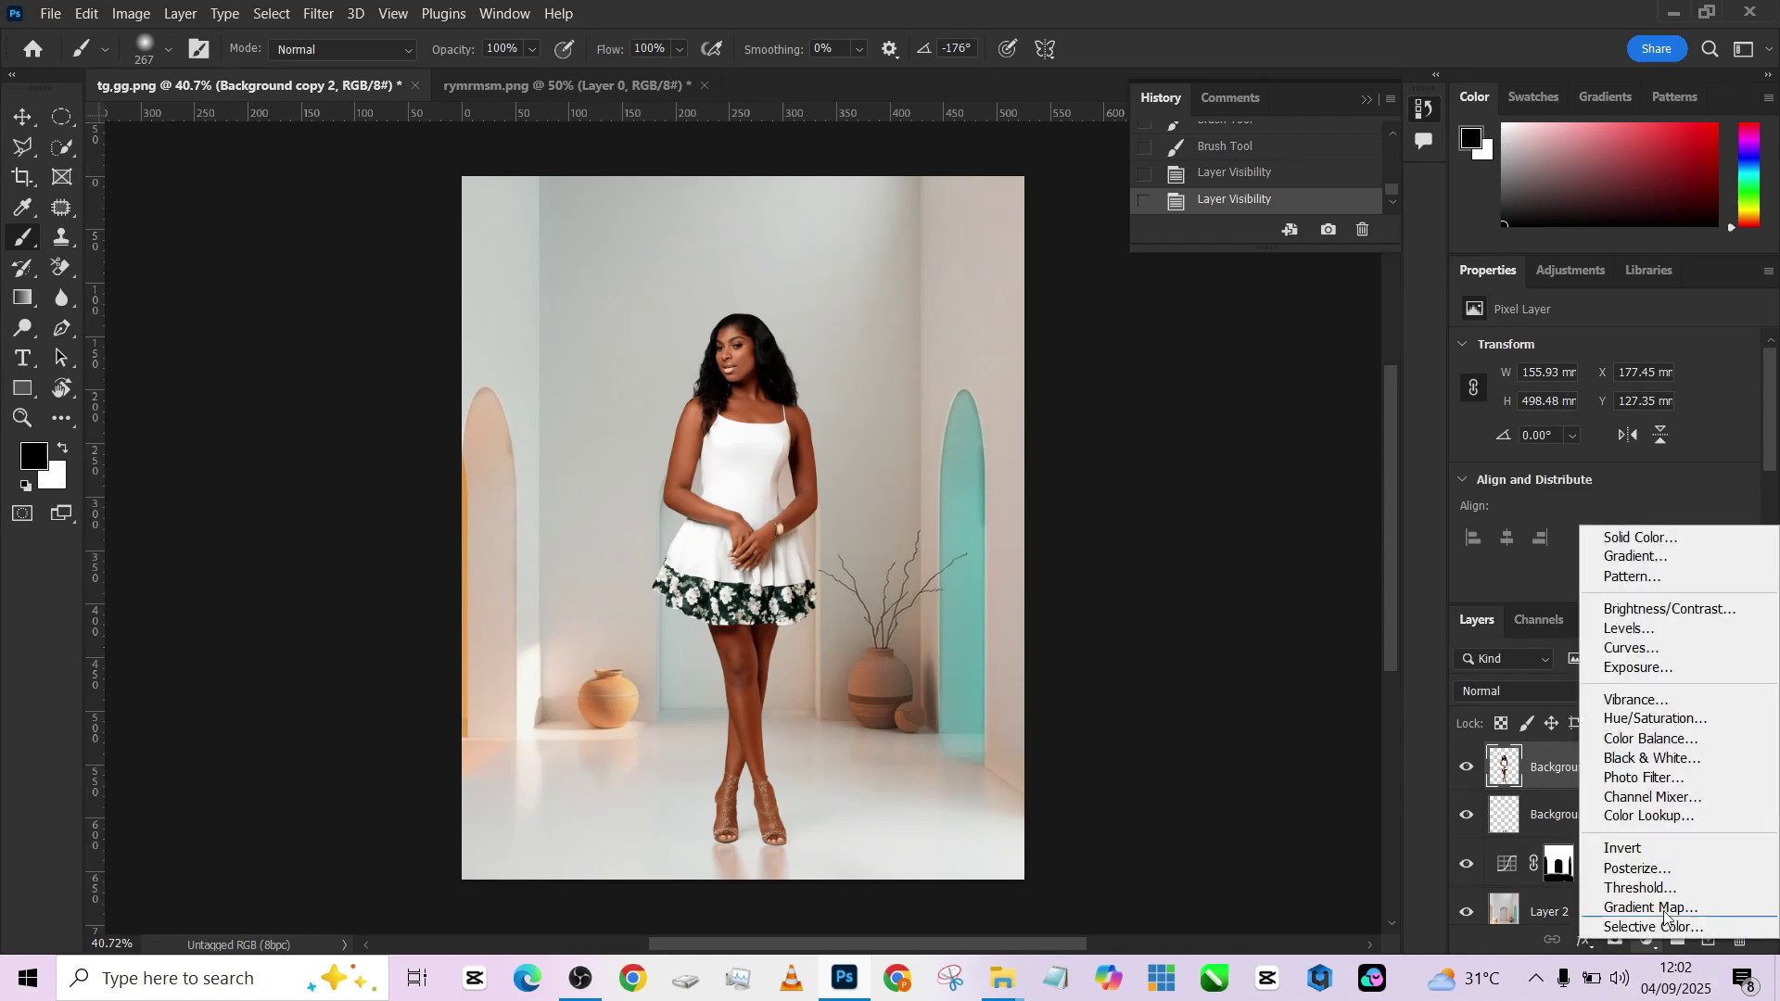
left_click(1649, 816)
left_click(1578, 348)
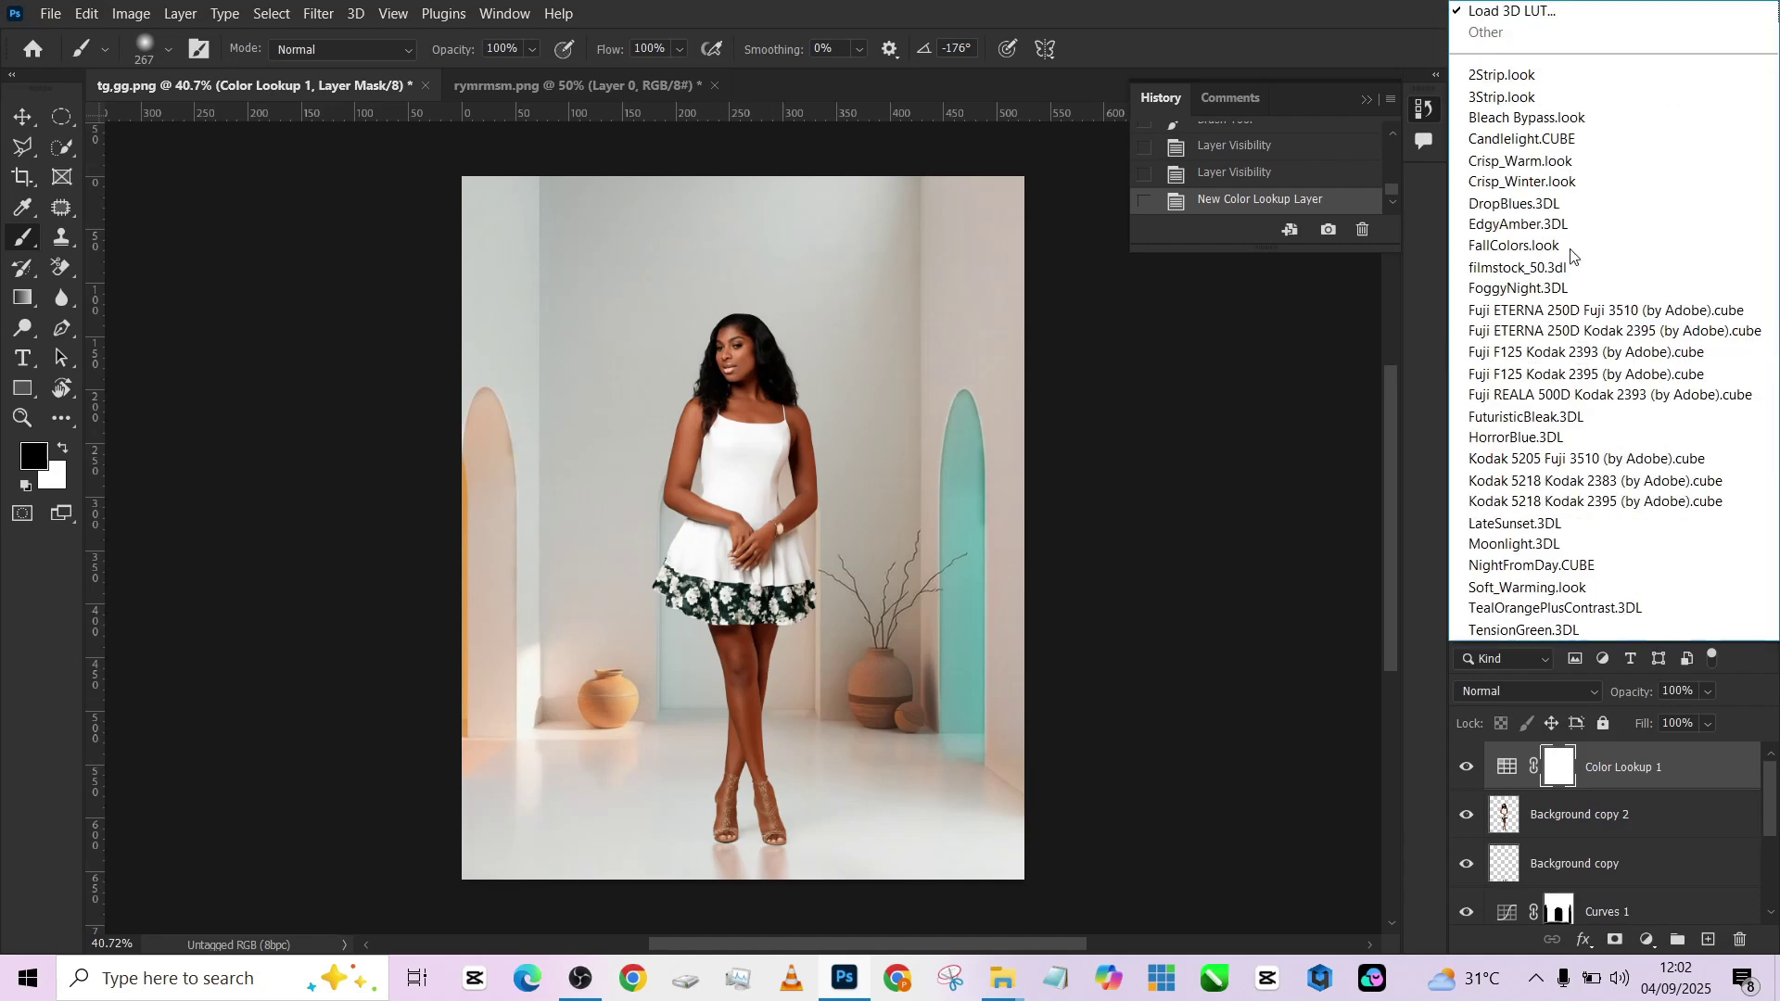
left_click(1526, 75)
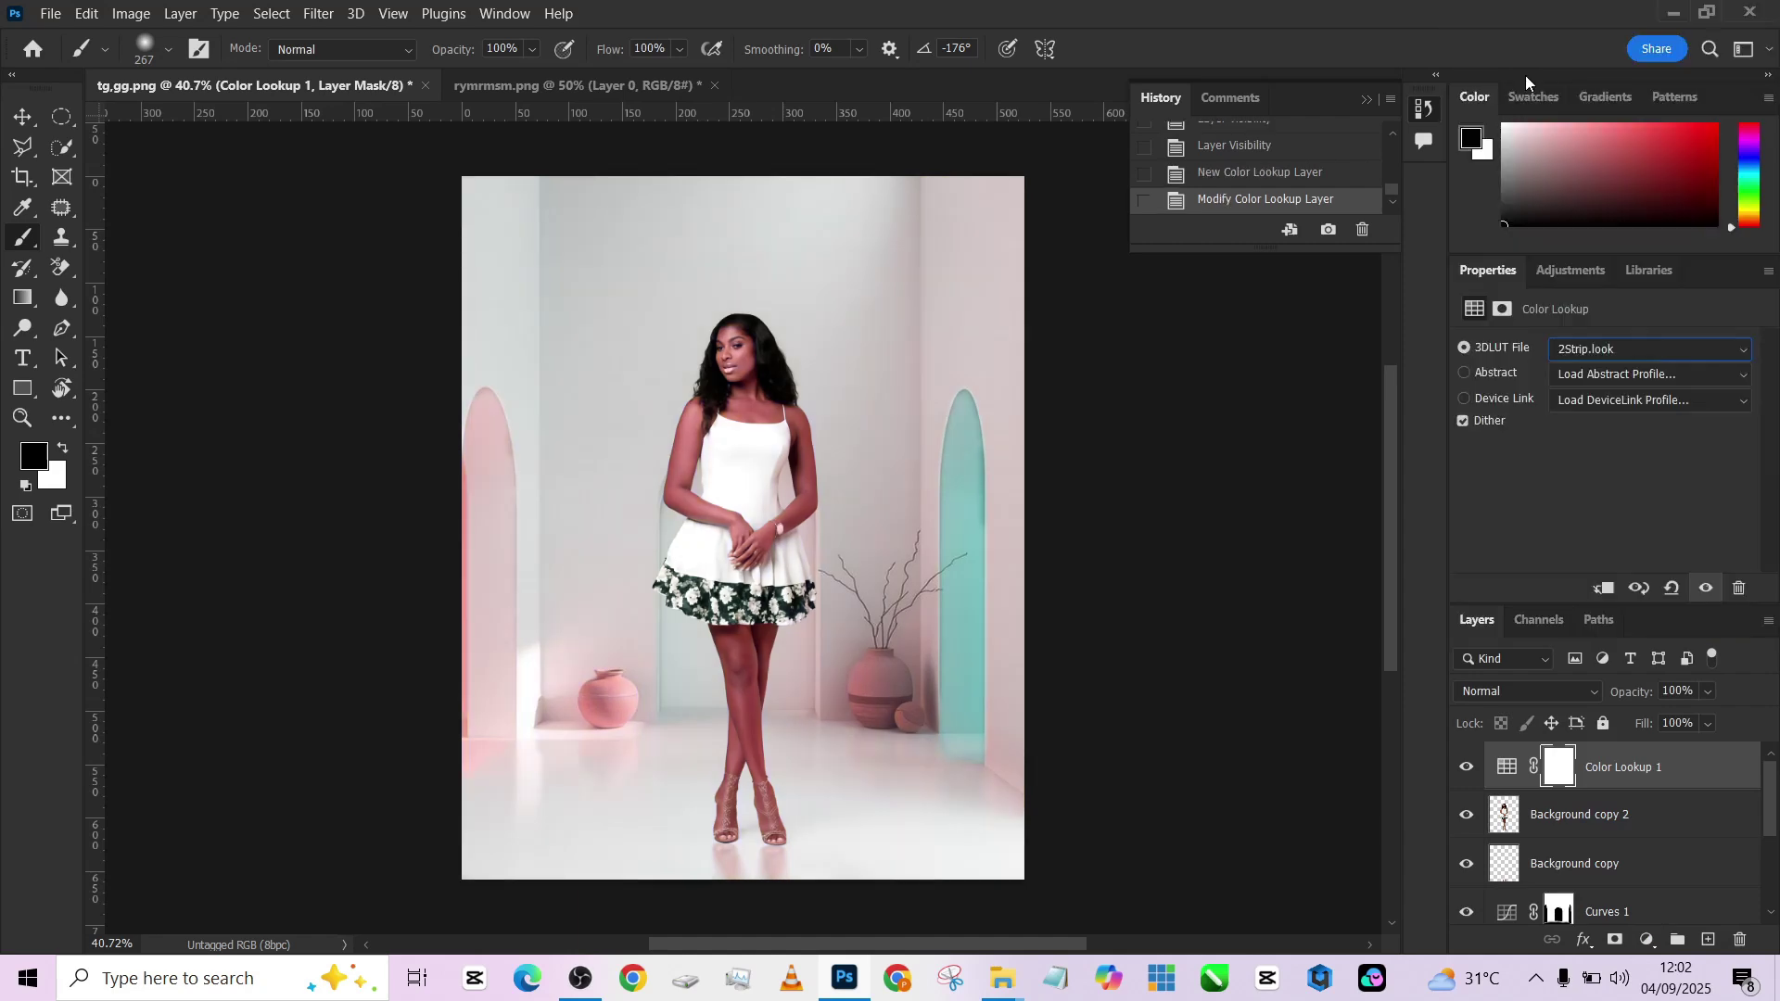
key("Down")
key("Down")
key("Down")
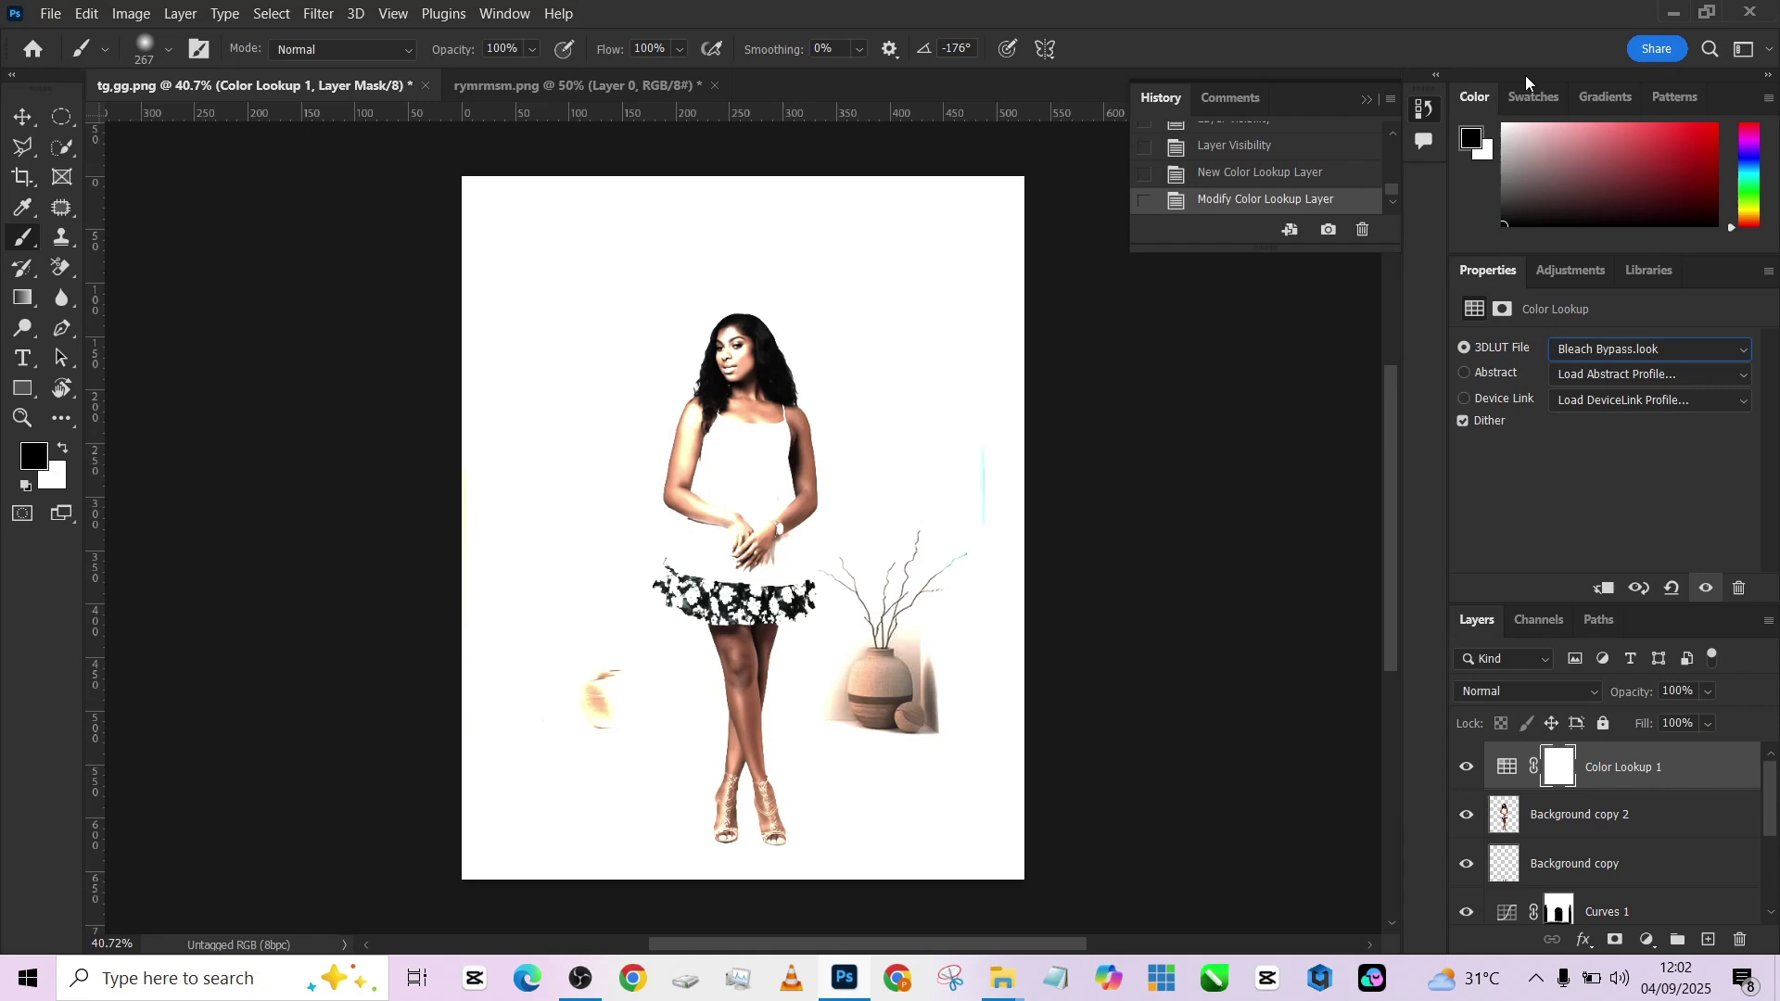
key("Down")
key("Up")
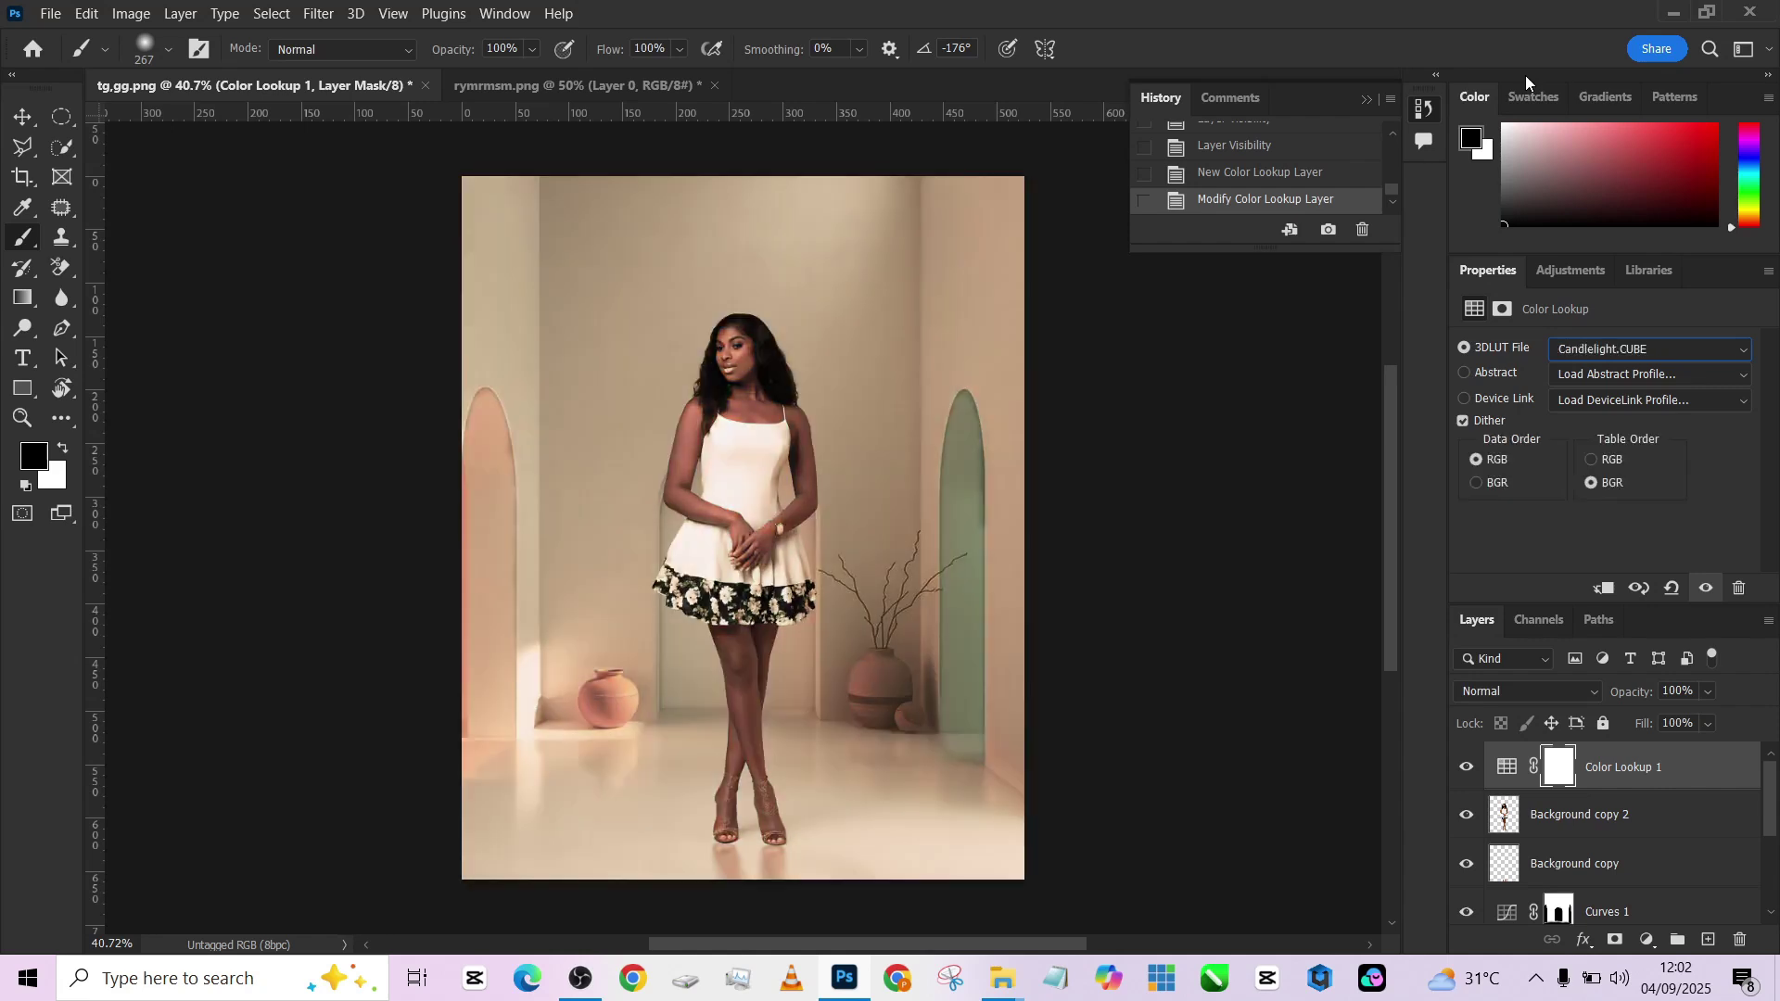
key("Down")
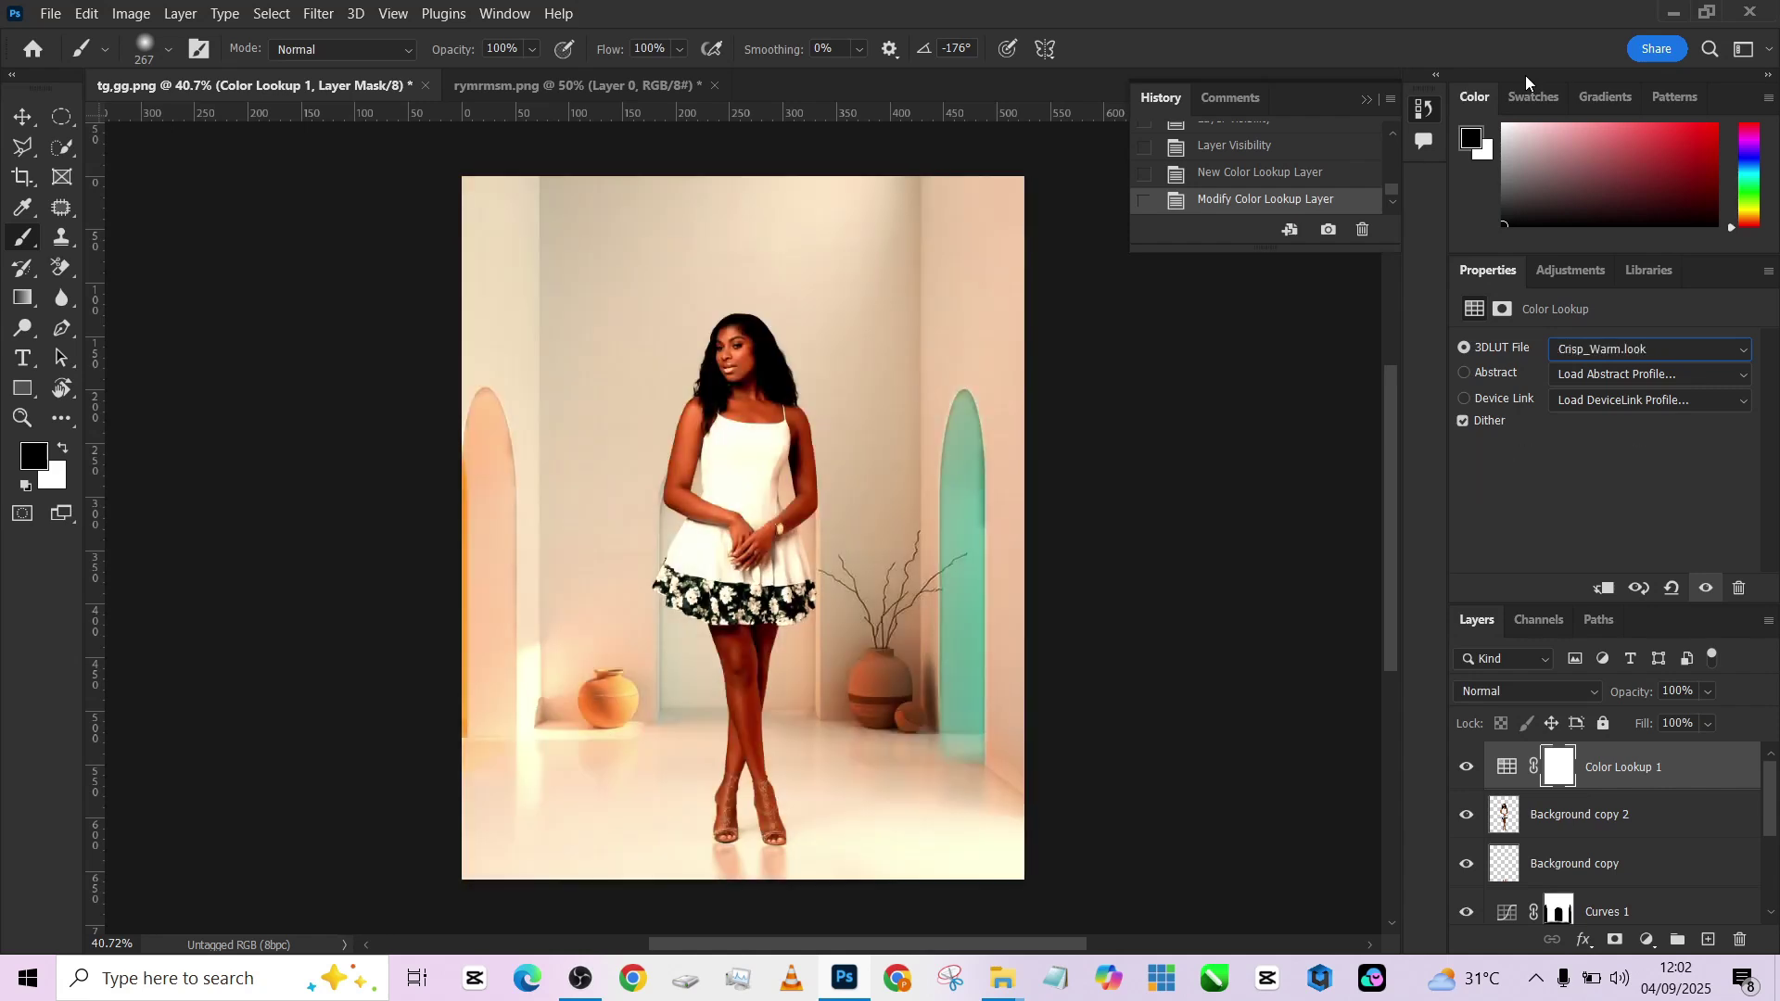
key("Down")
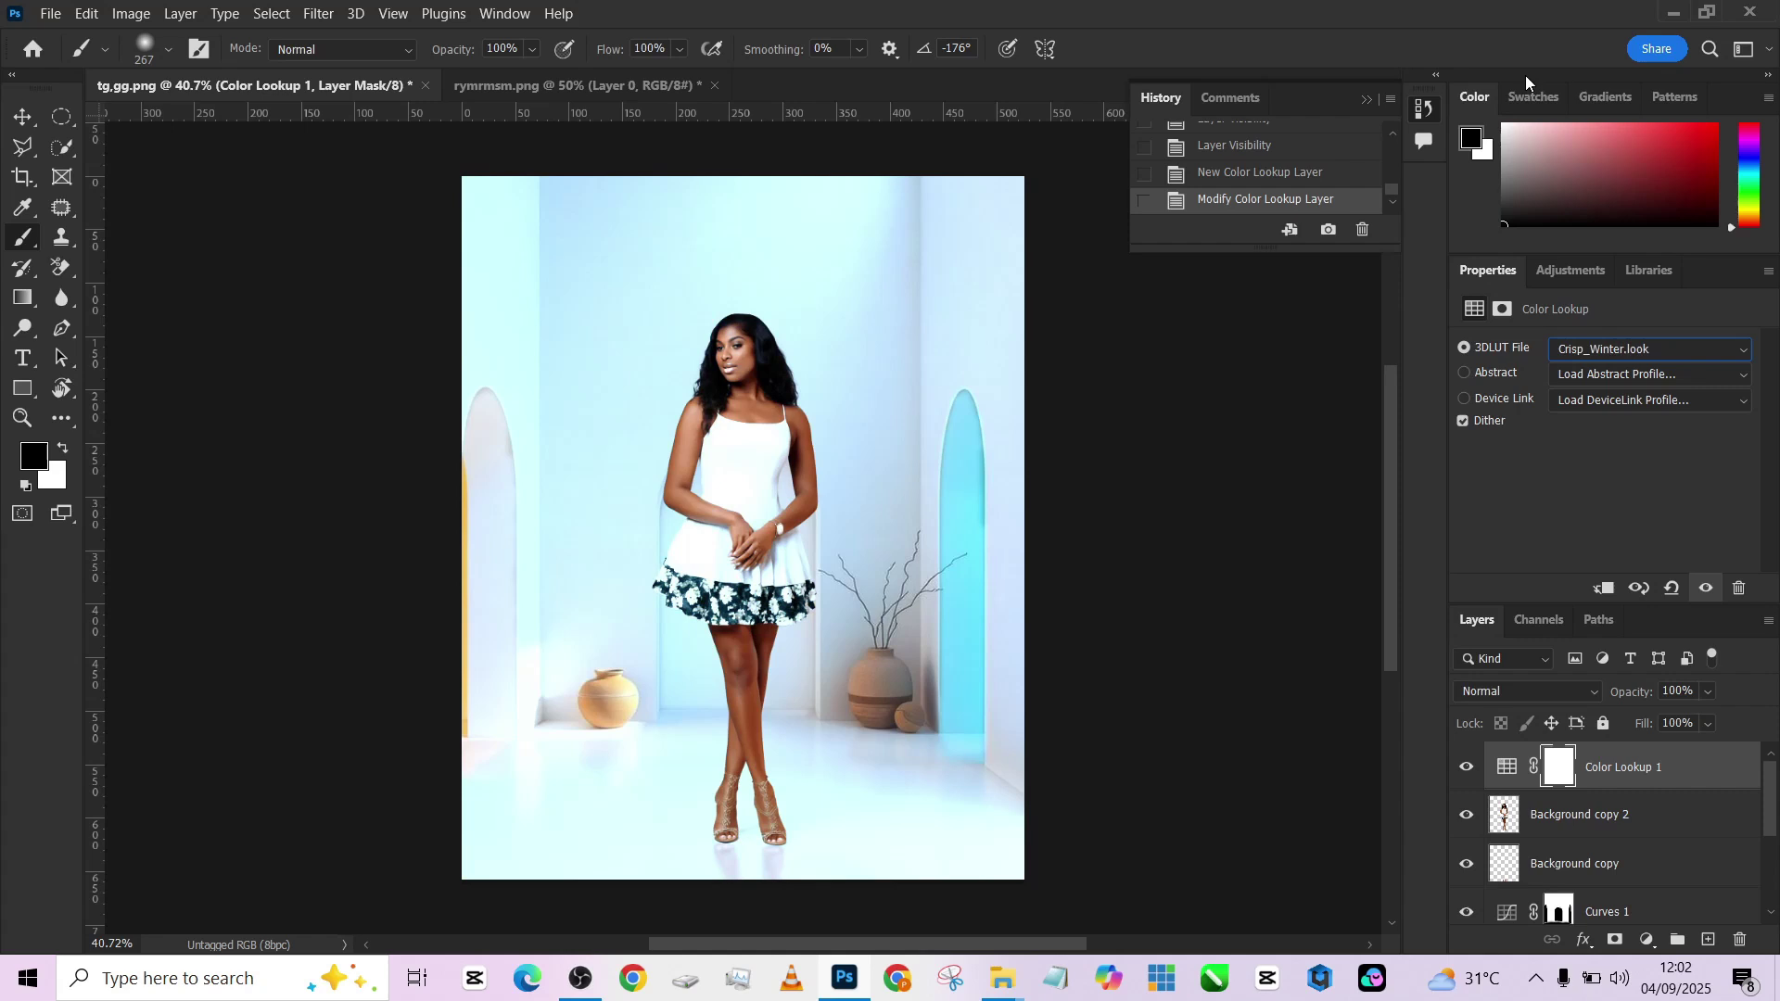
Set Color Lookup 1 to 45% opacity and 80% fill, toggling it to compare.
left_click(1701, 693)
left_click_drag(1683, 716, 1673, 720)
left_click(1469, 768)
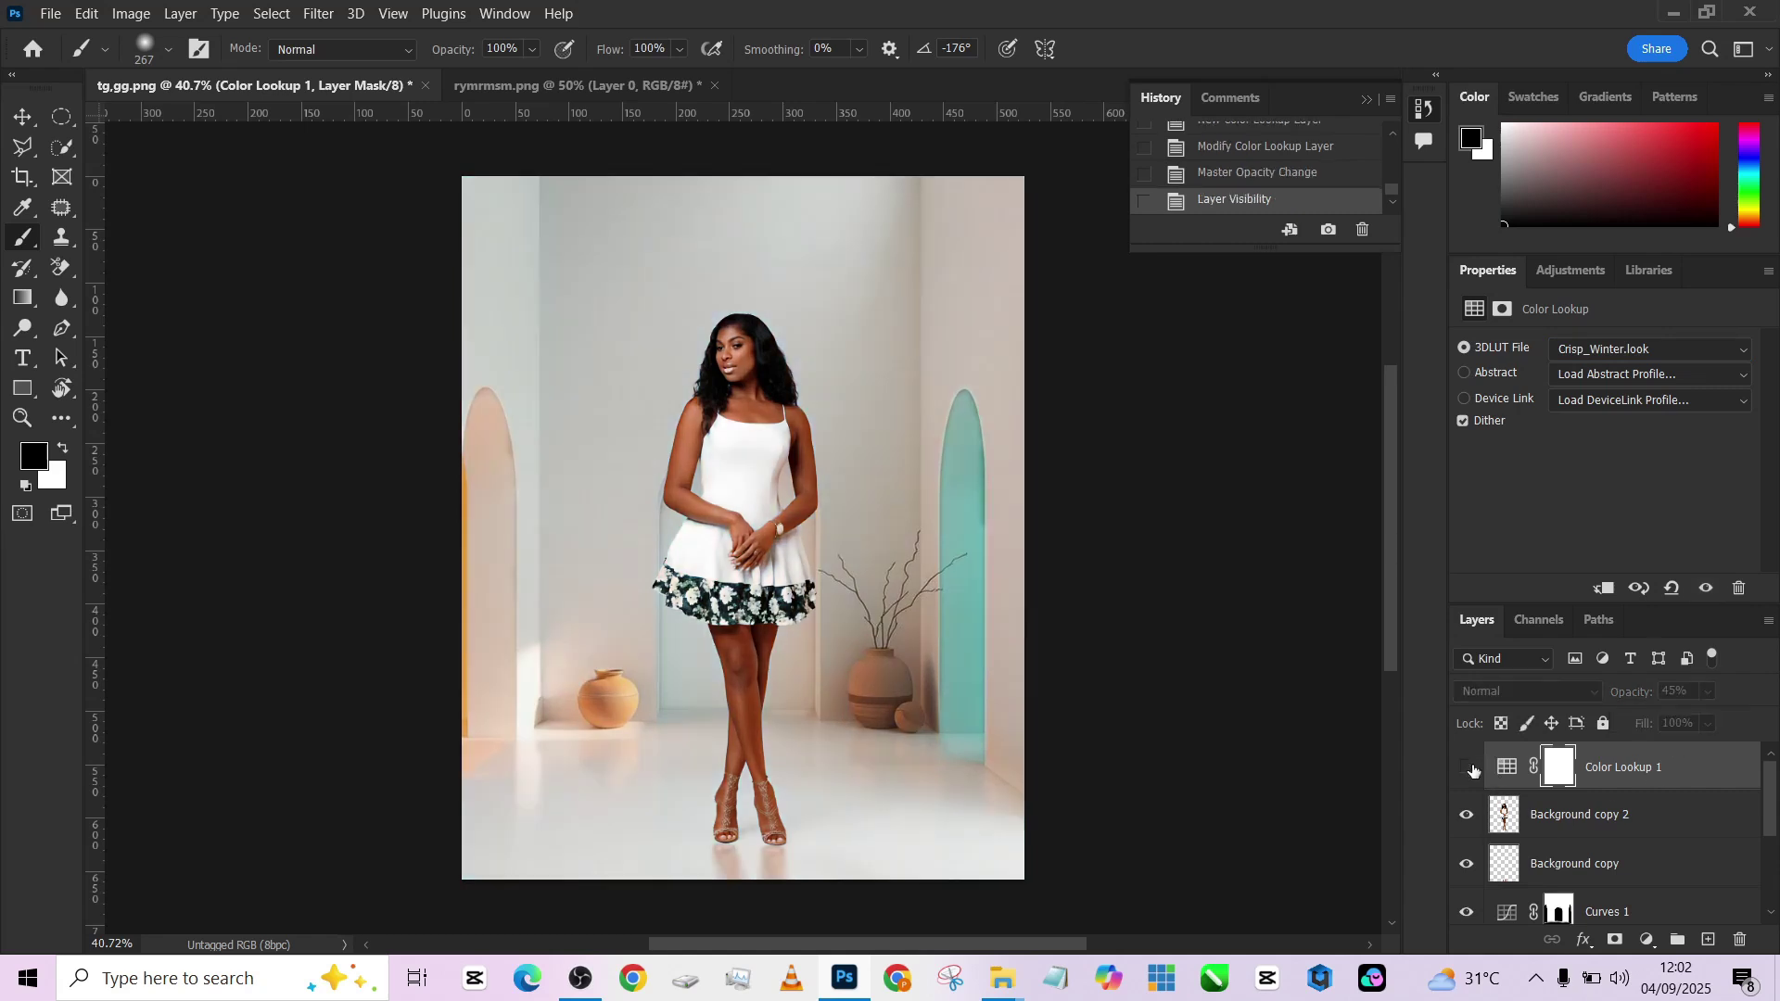
left_click(1468, 768)
left_click(1468, 767)
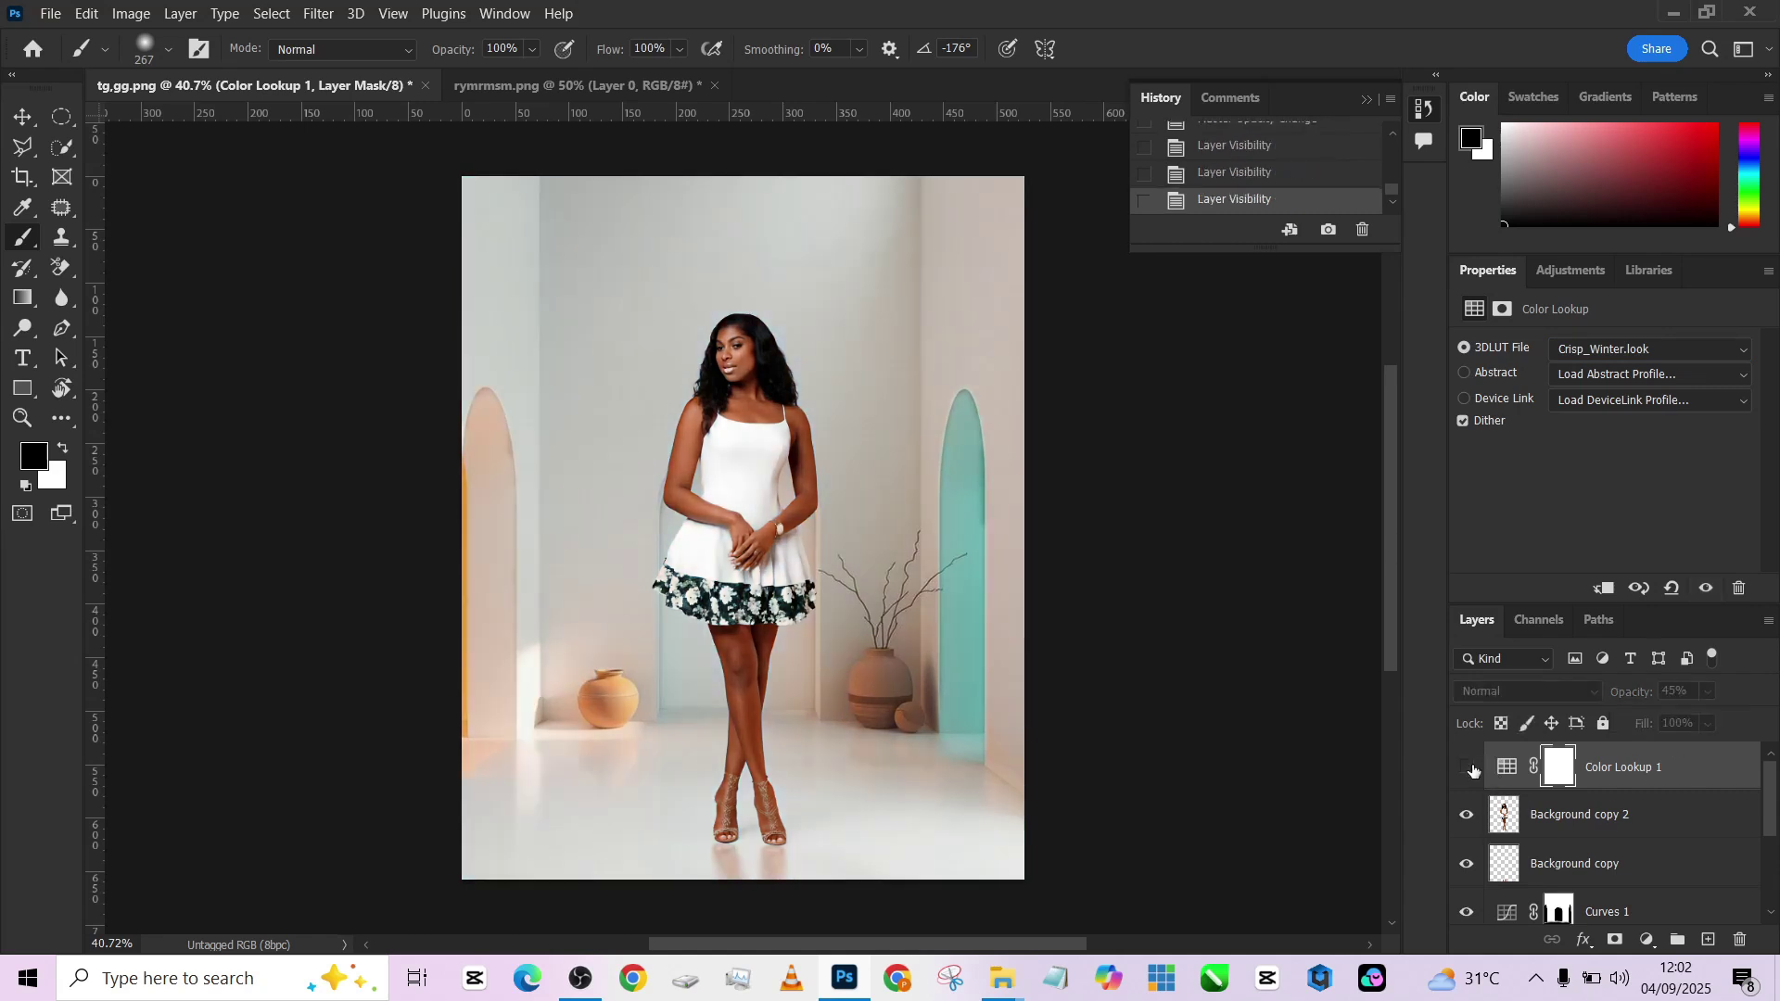
left_click(1469, 768)
left_click(1709, 724)
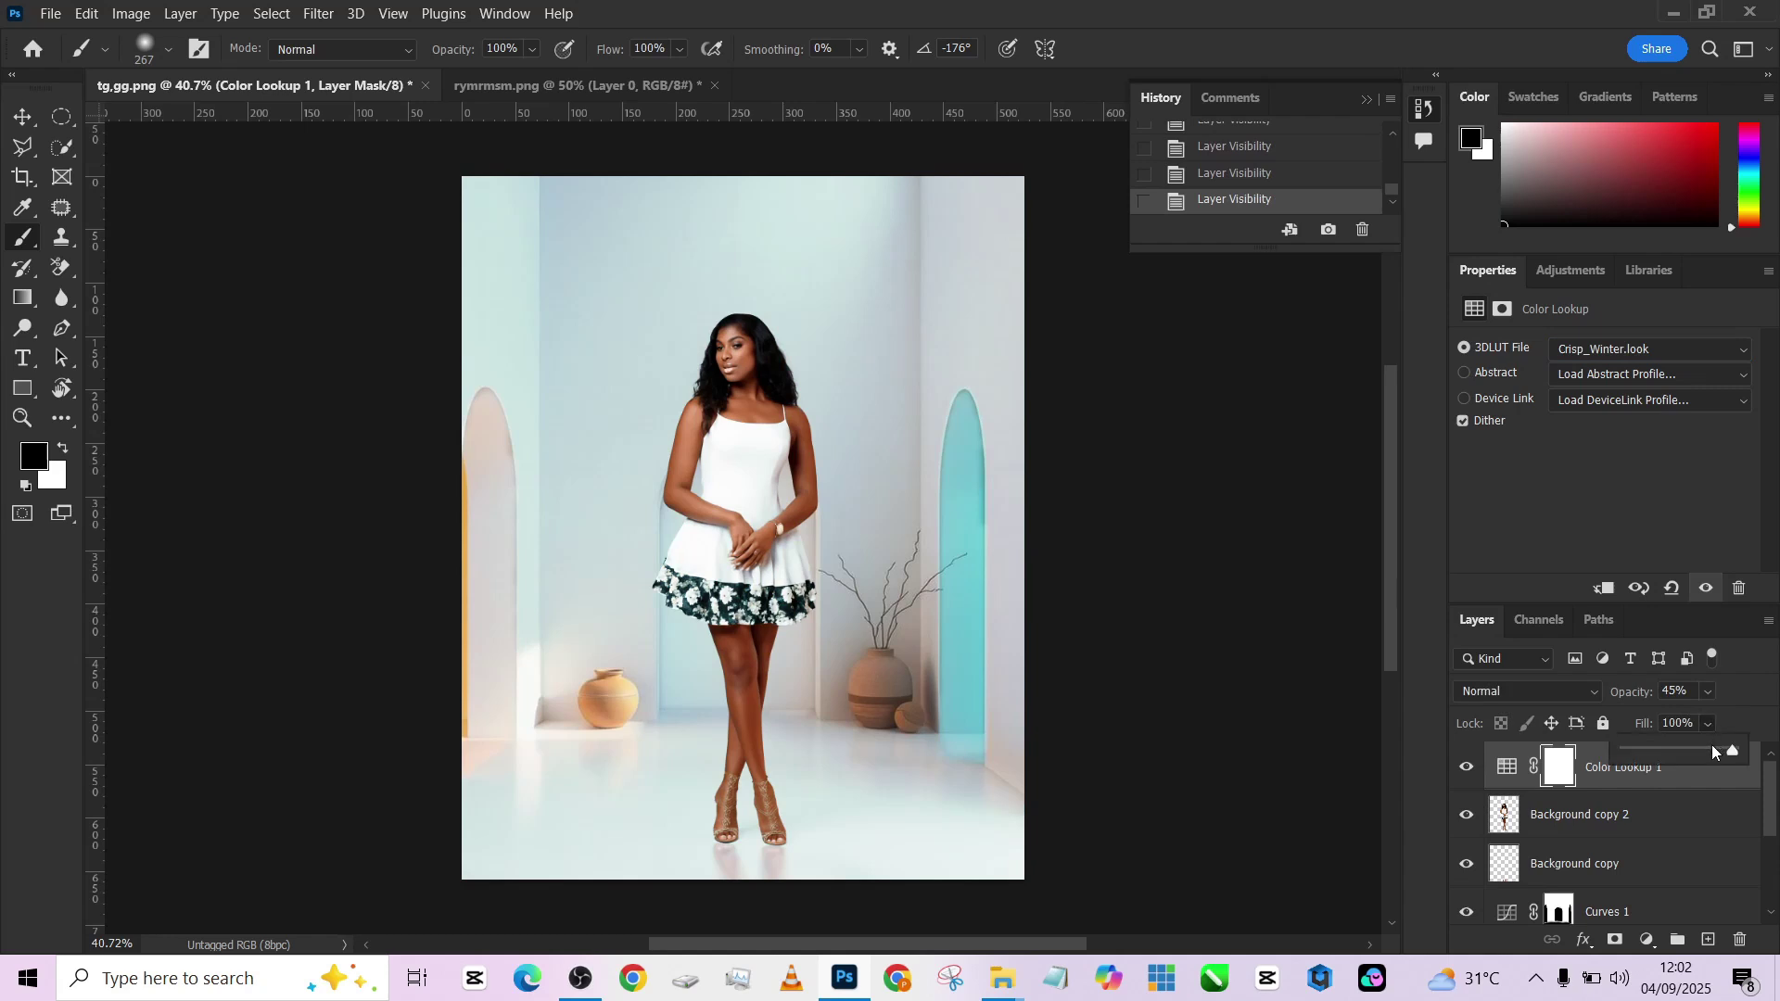
left_click(1714, 752)
left_click(1720, 791)
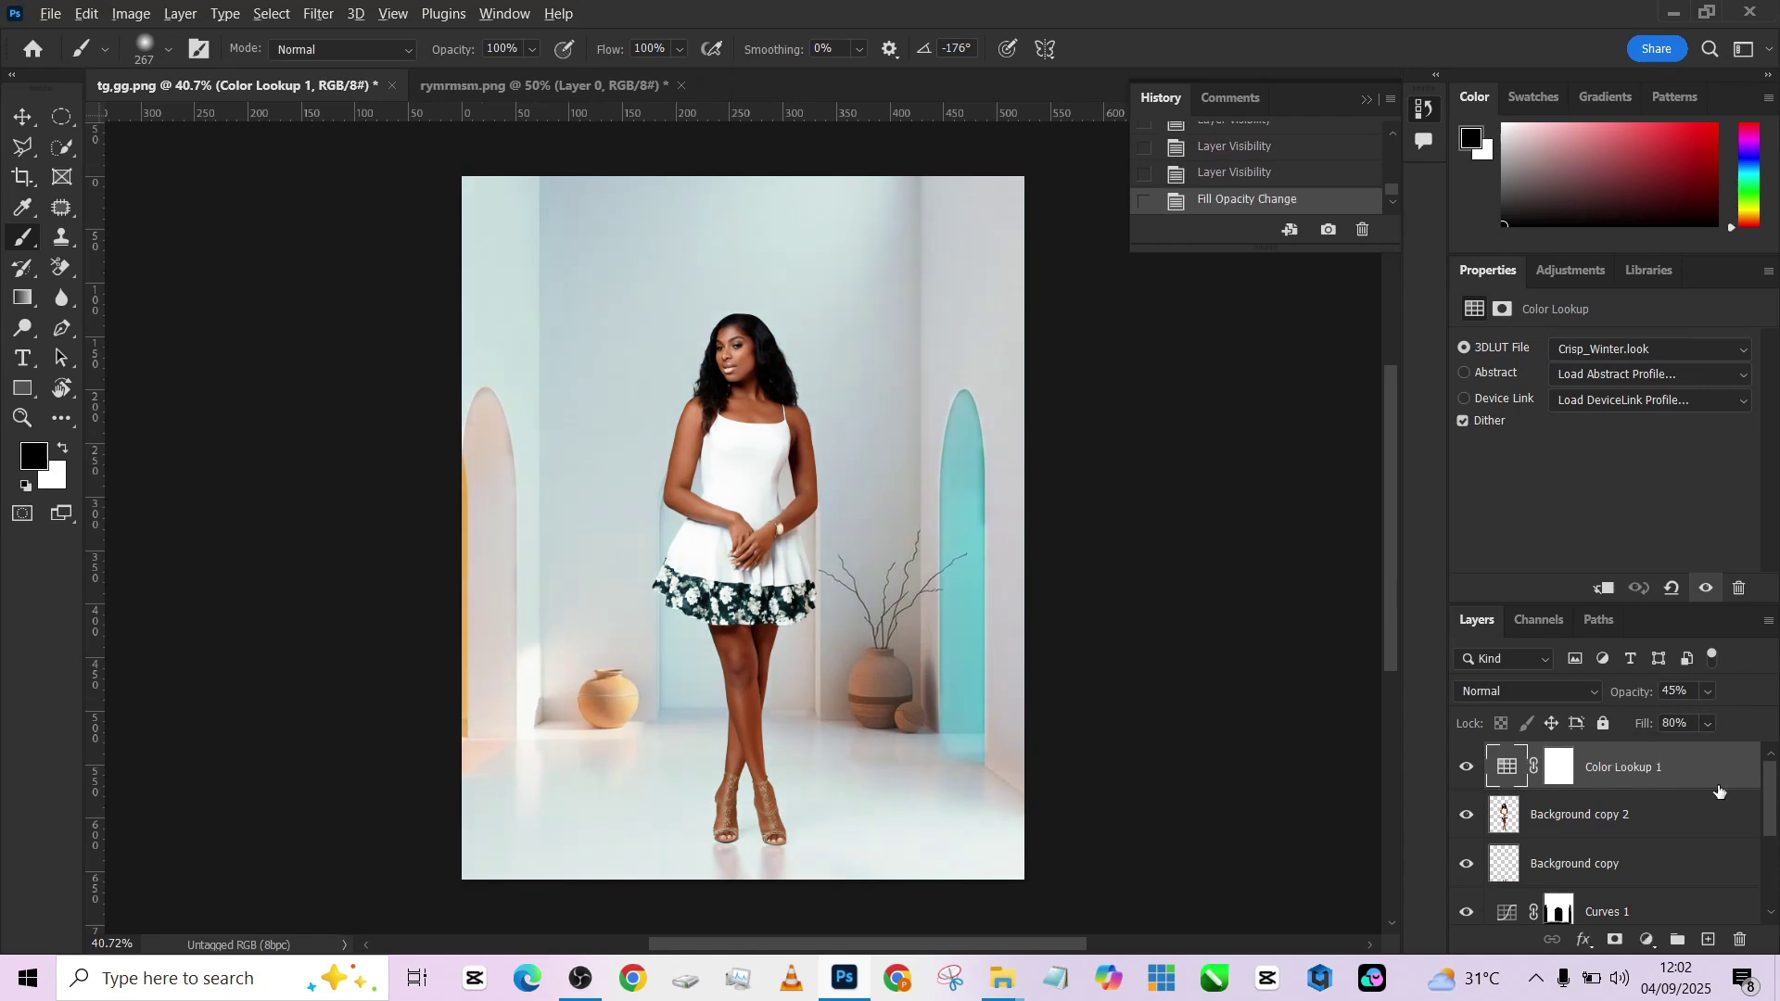
Stamp the visible layers into Layer 3 and add a -25 Camera Raw vignette.
key("ctrl+shift+alt+e")
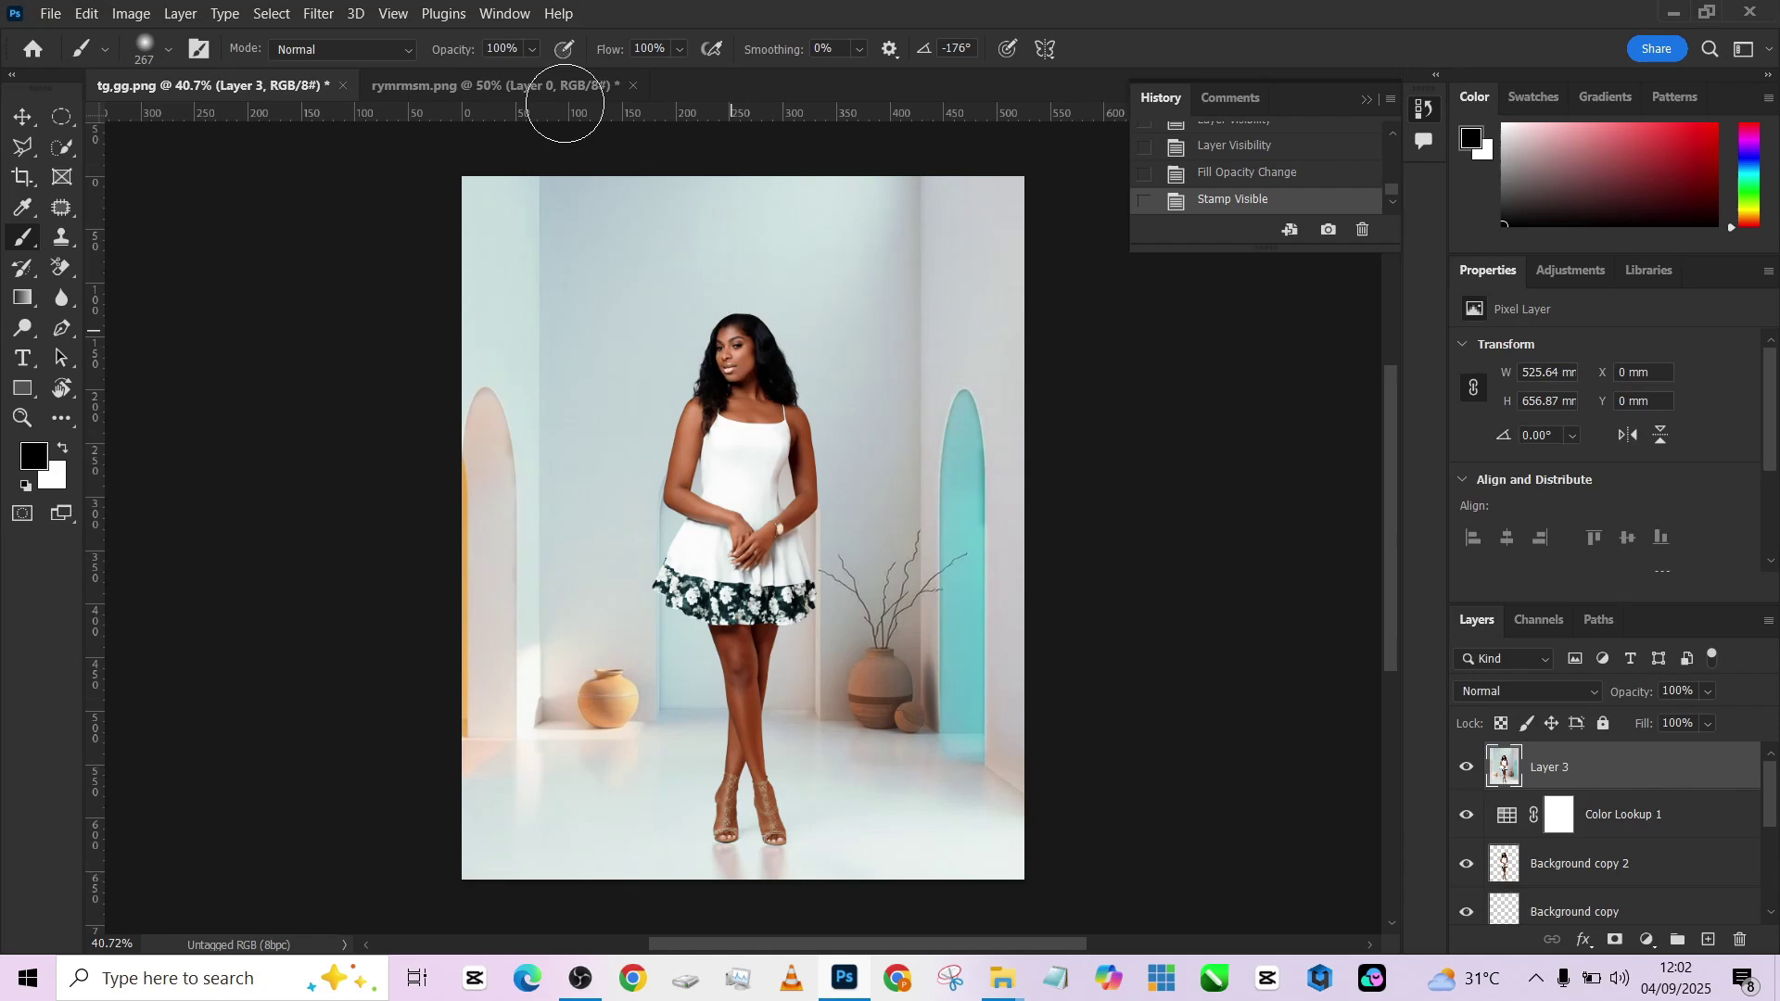
left_click(317, 17)
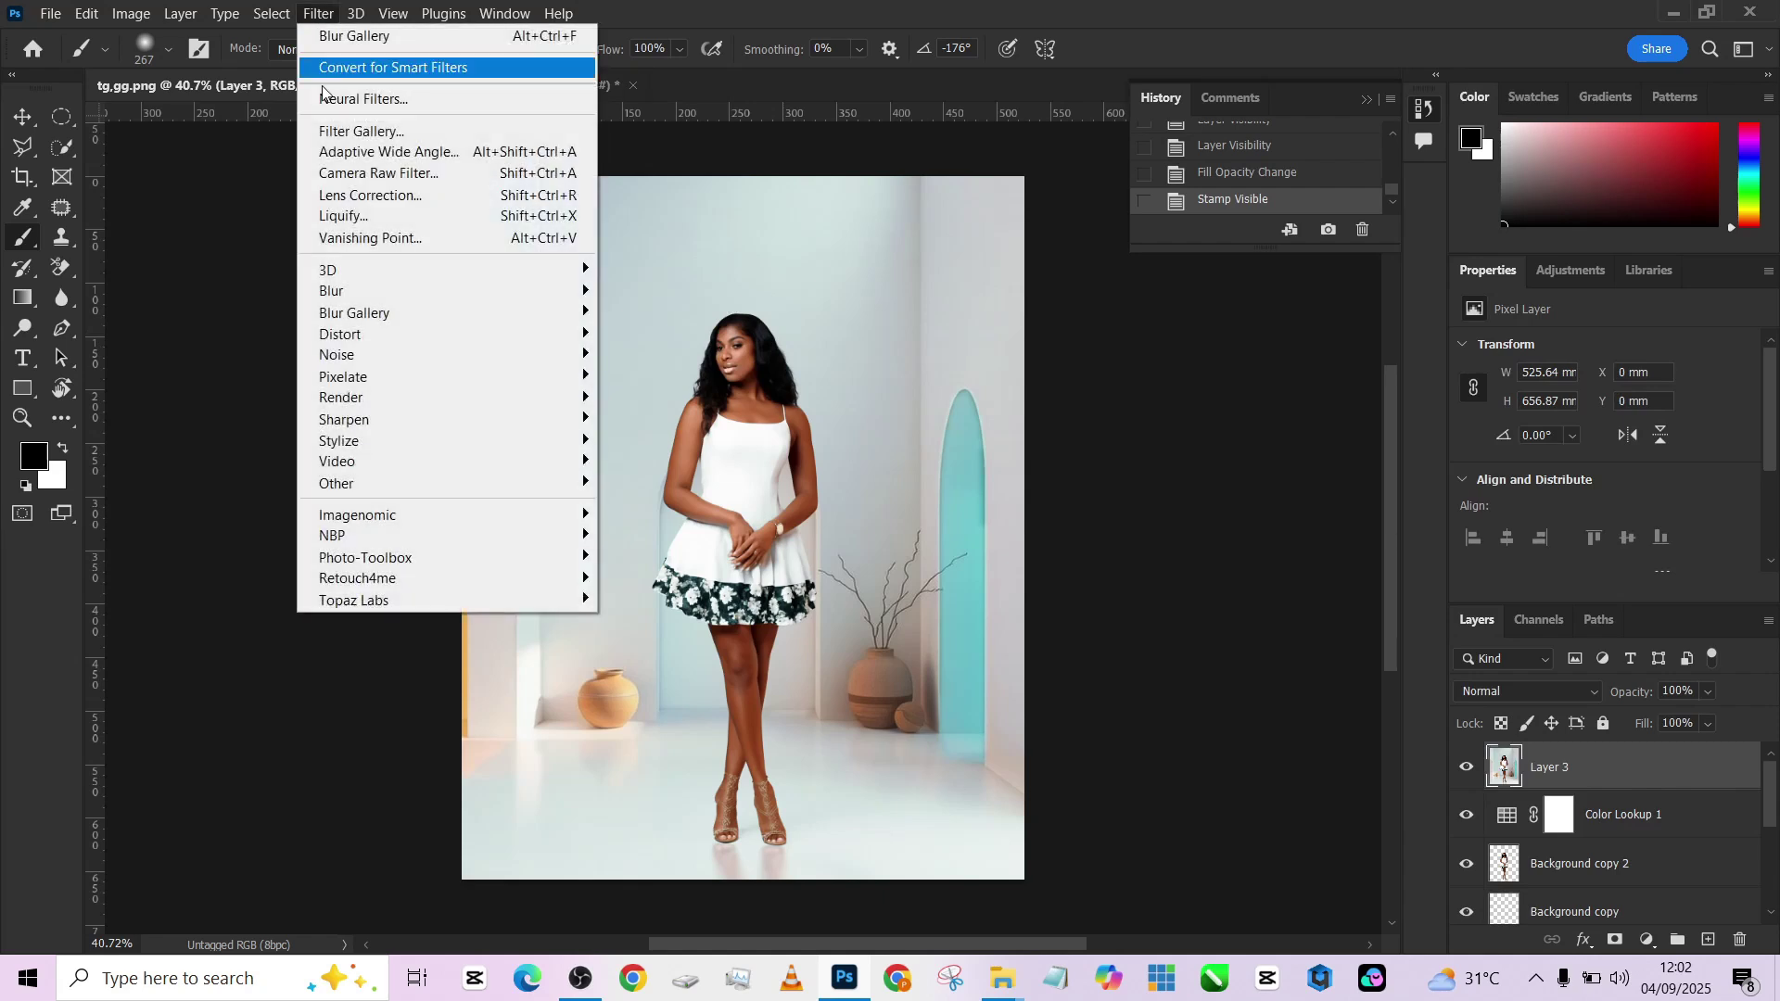
left_click(347, 174)
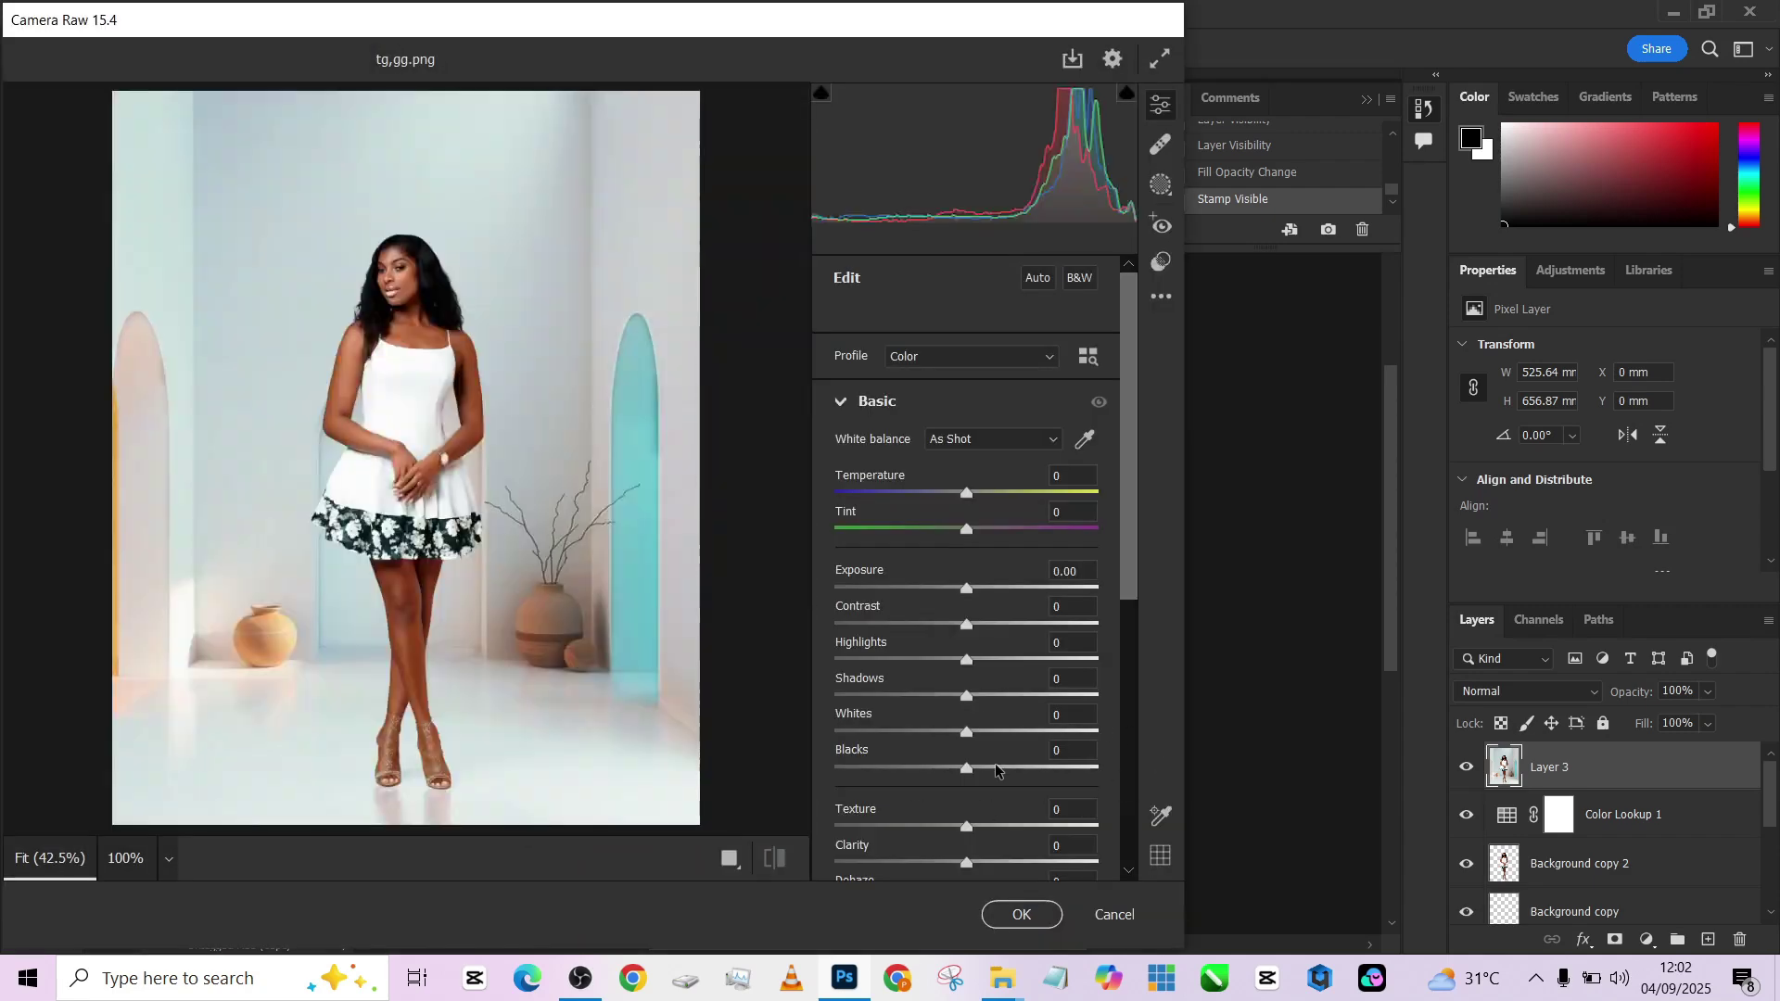
scroll(996, 771, "down", 5)
left_click(871, 811)
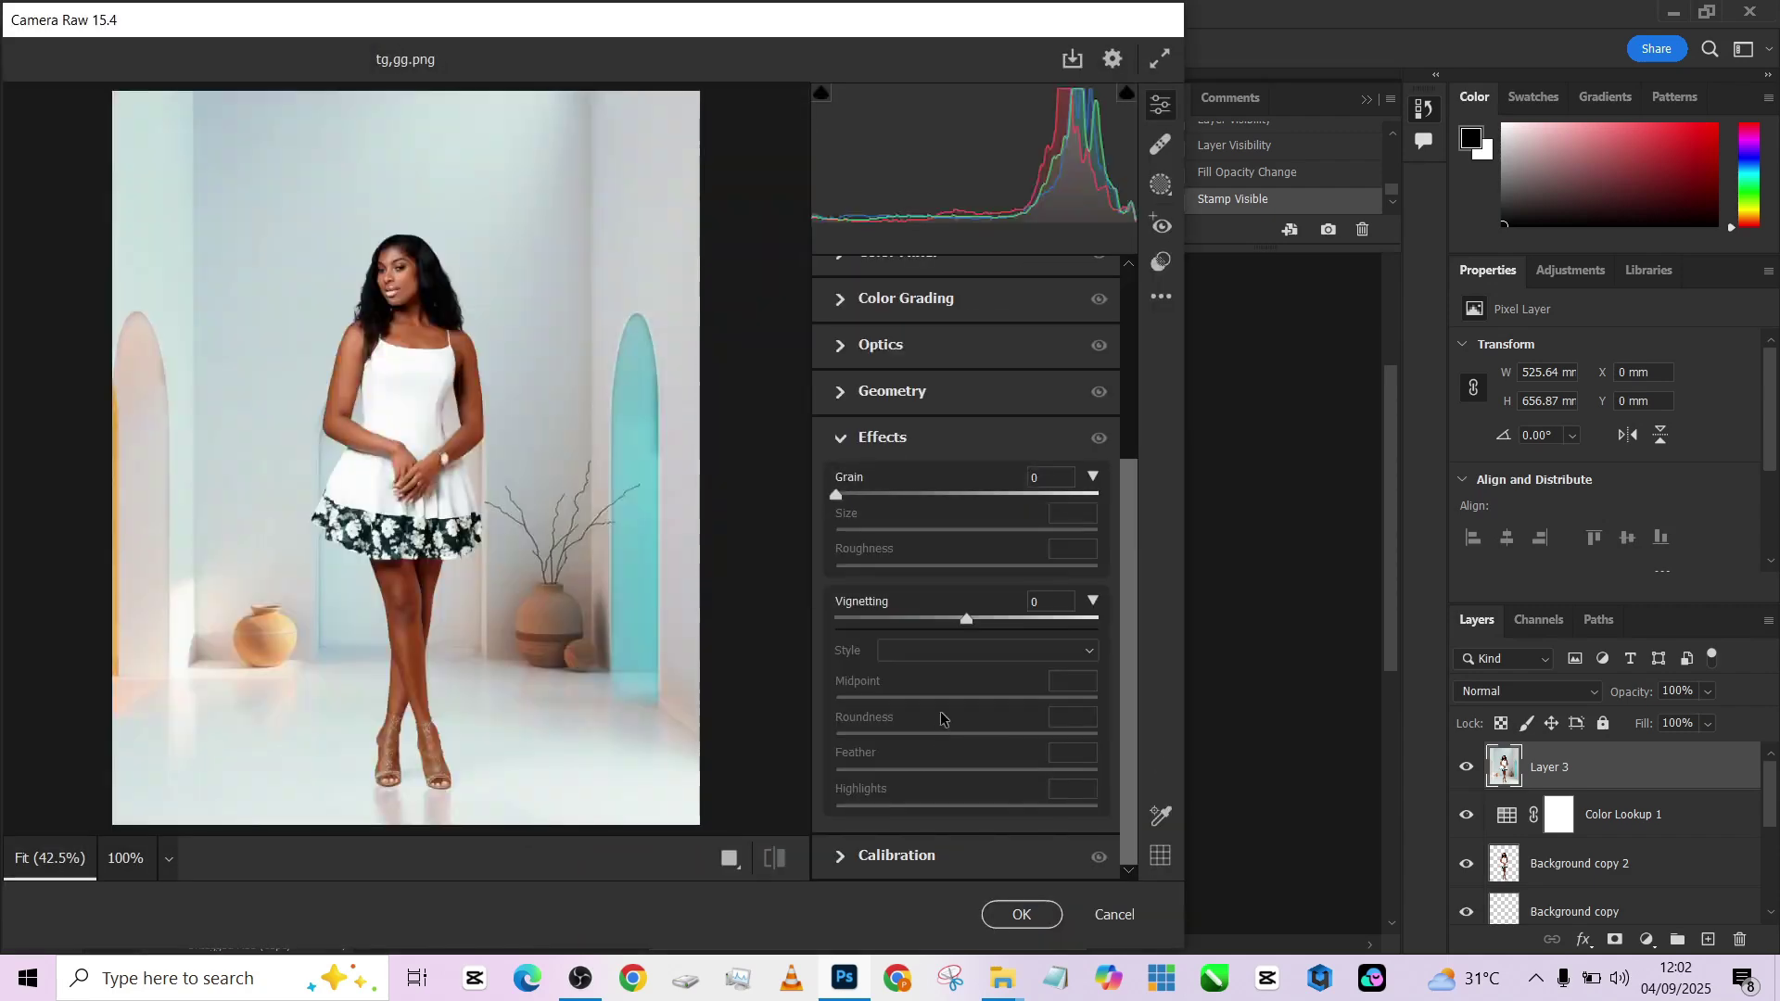
left_click_drag(944, 622, 934, 619)
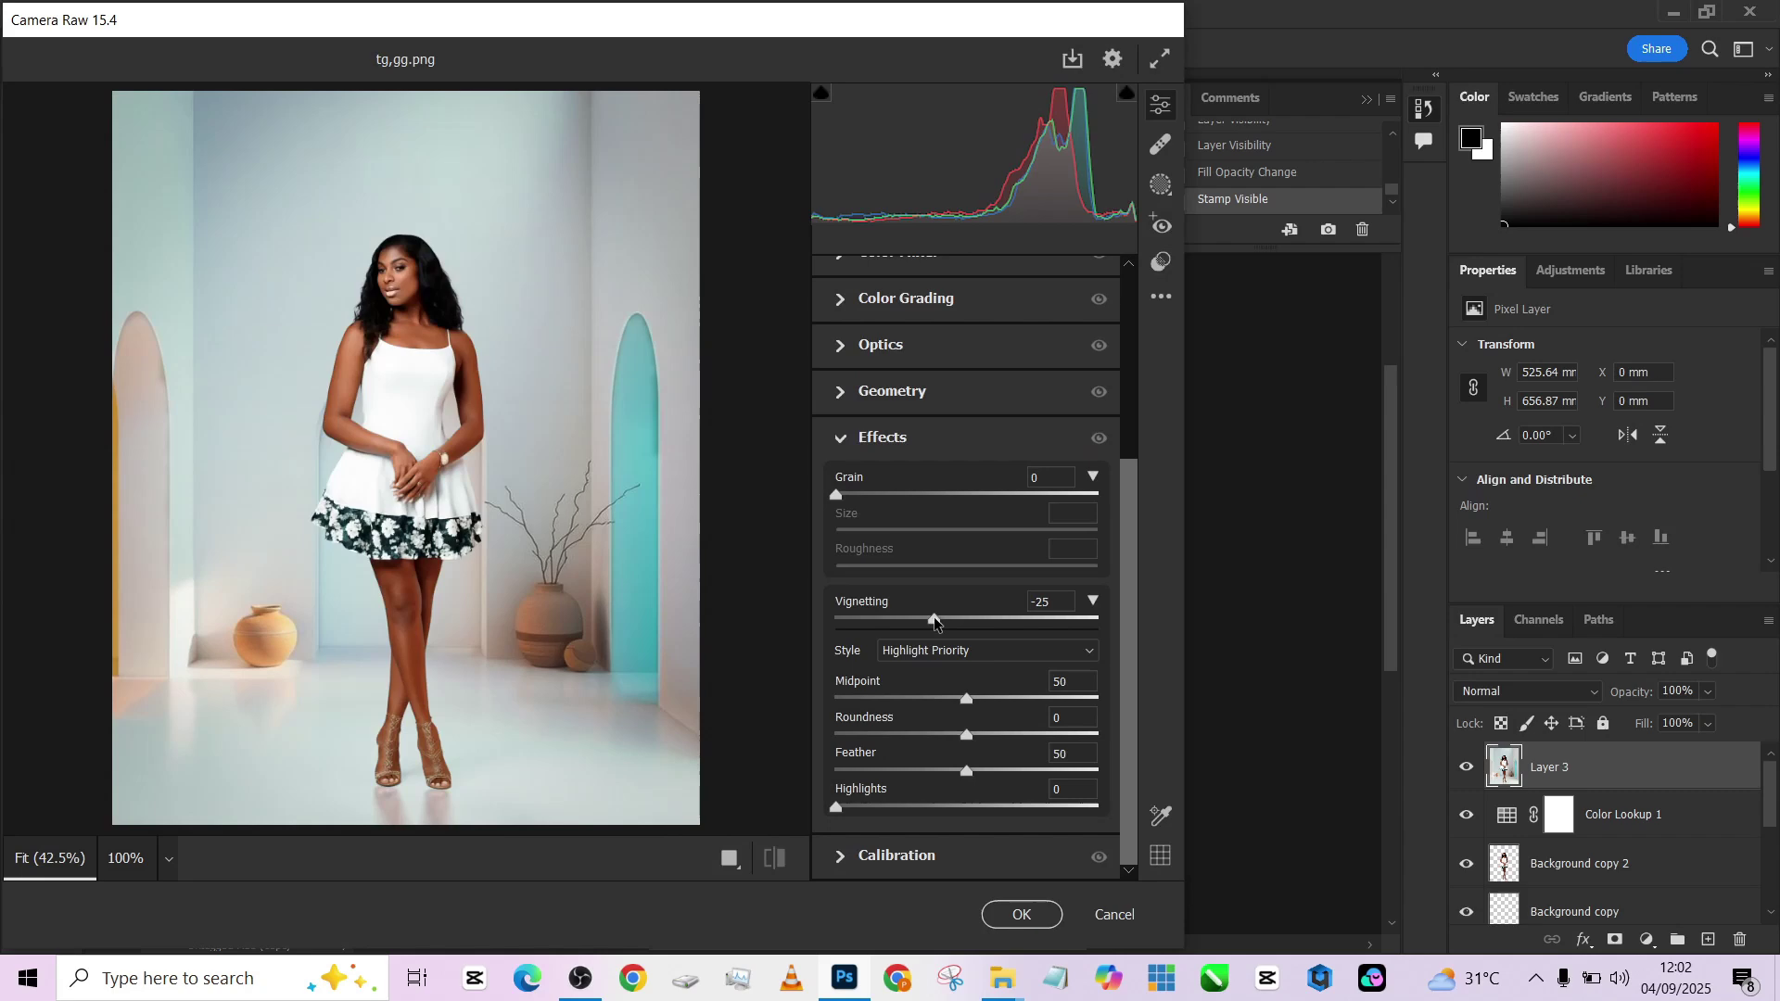
scroll(886, 770, "up", 3)
Boost the Calibration blue primary saturation to +65.
scroll(895, 779, "down", 3)
left_click(907, 856)
left_click_drag(1044, 858, 1051, 862)
Raise vibrance to +39 while trying different temperature and highlights values.
scroll(935, 633, "up", 3)
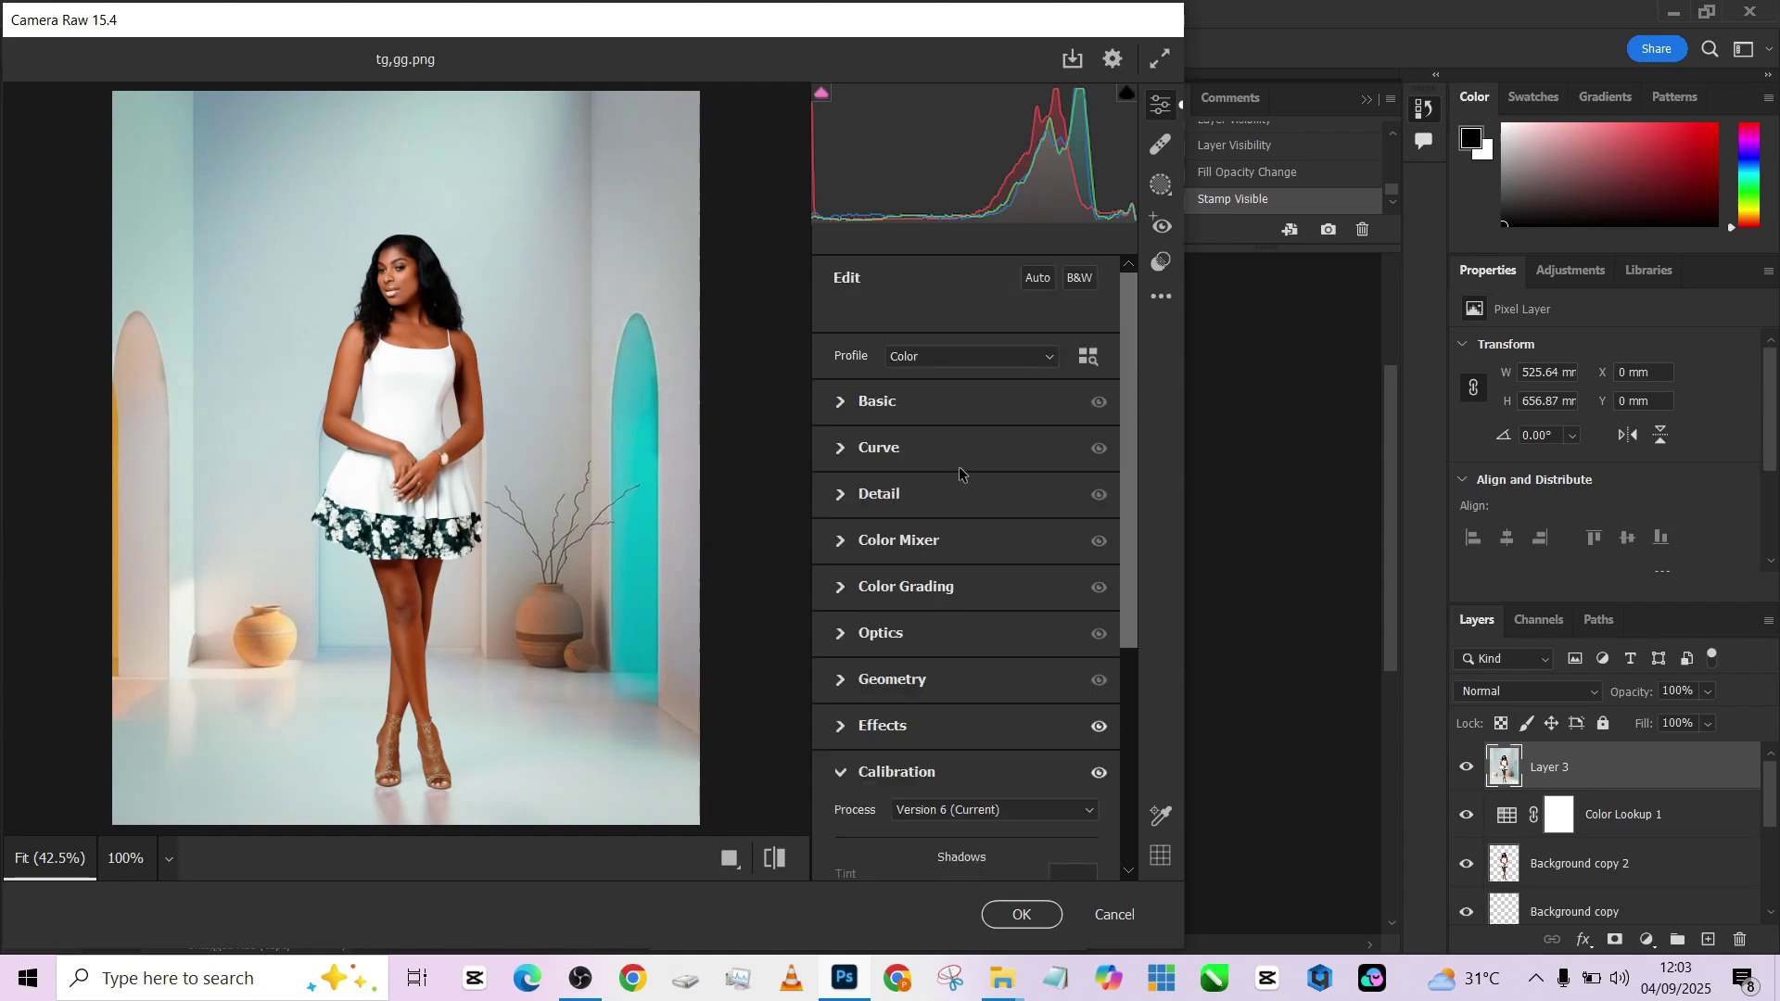
left_click(955, 404)
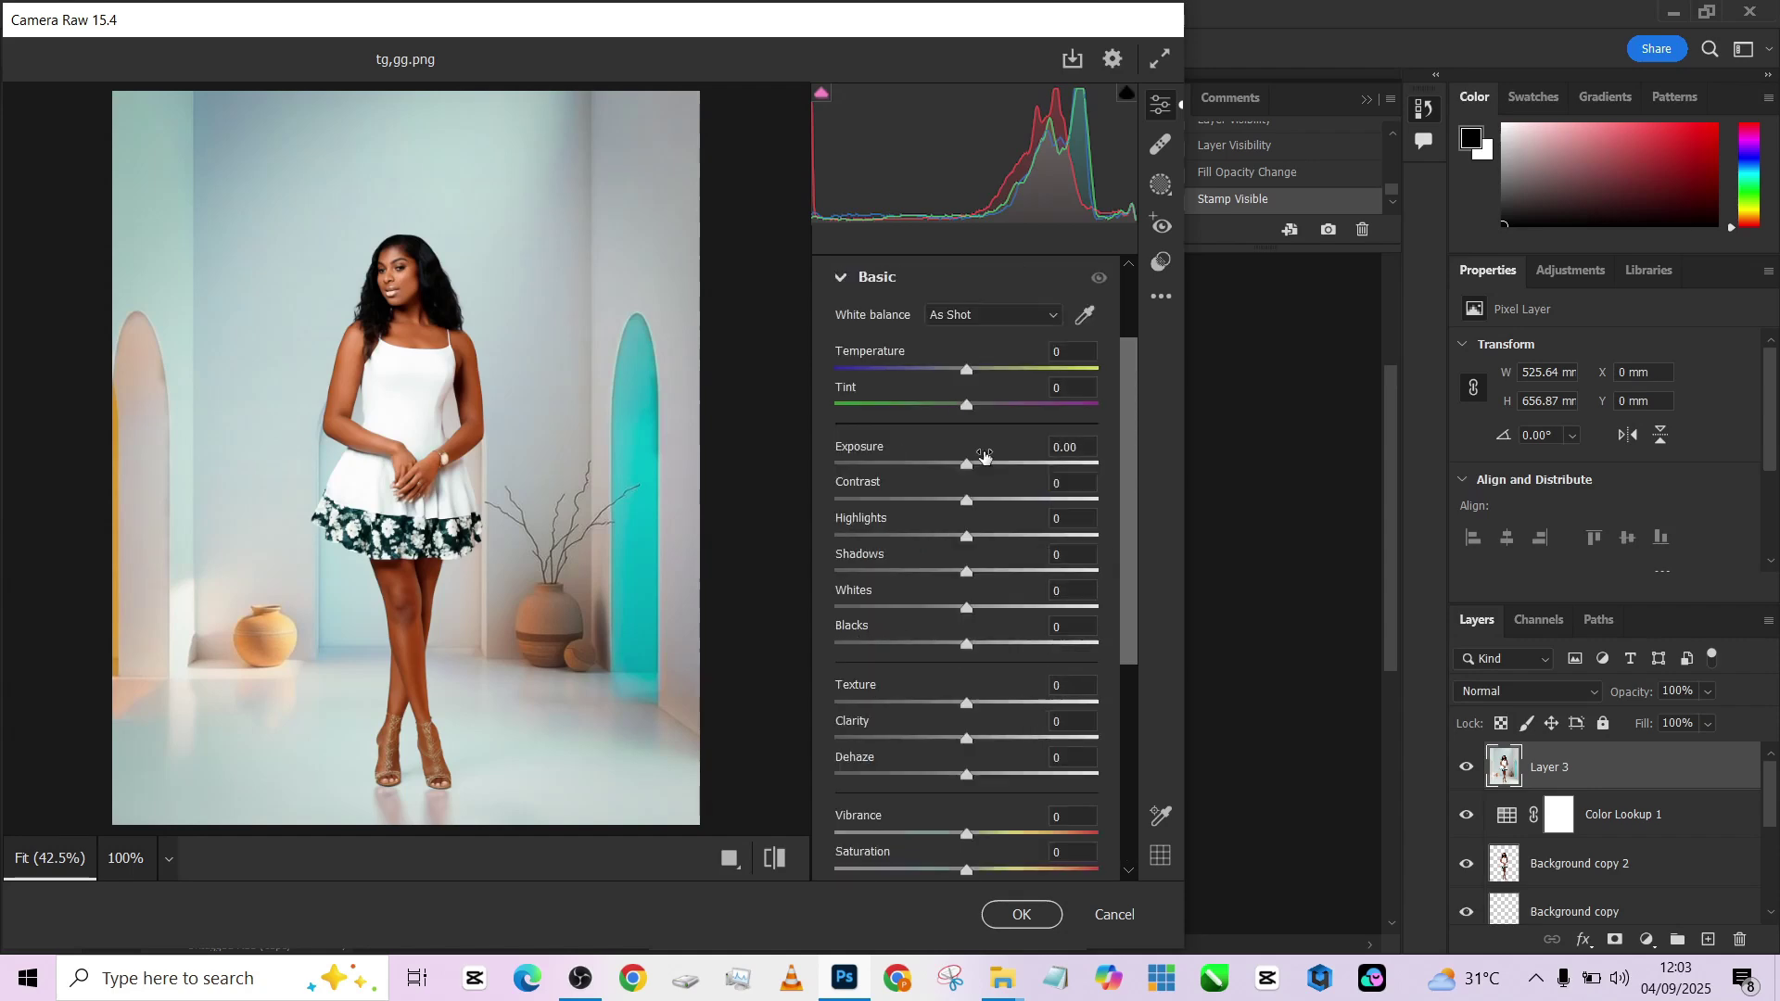
left_click(951, 369)
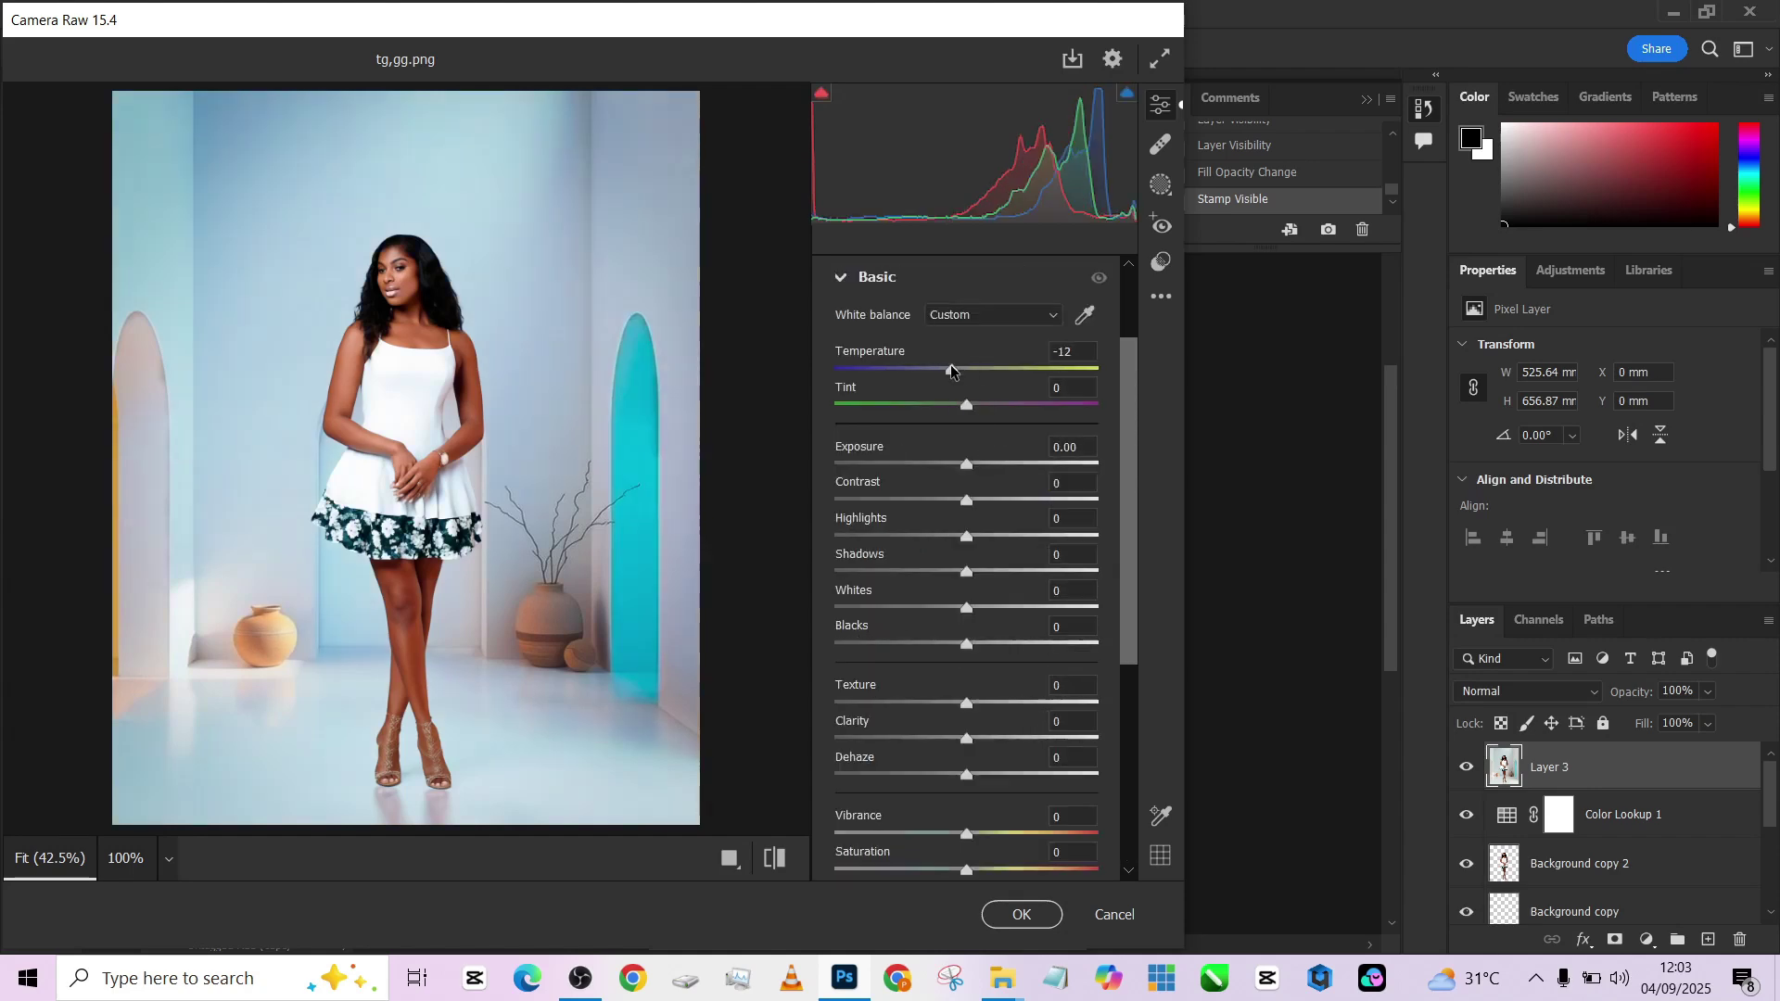
left_click(1018, 836)
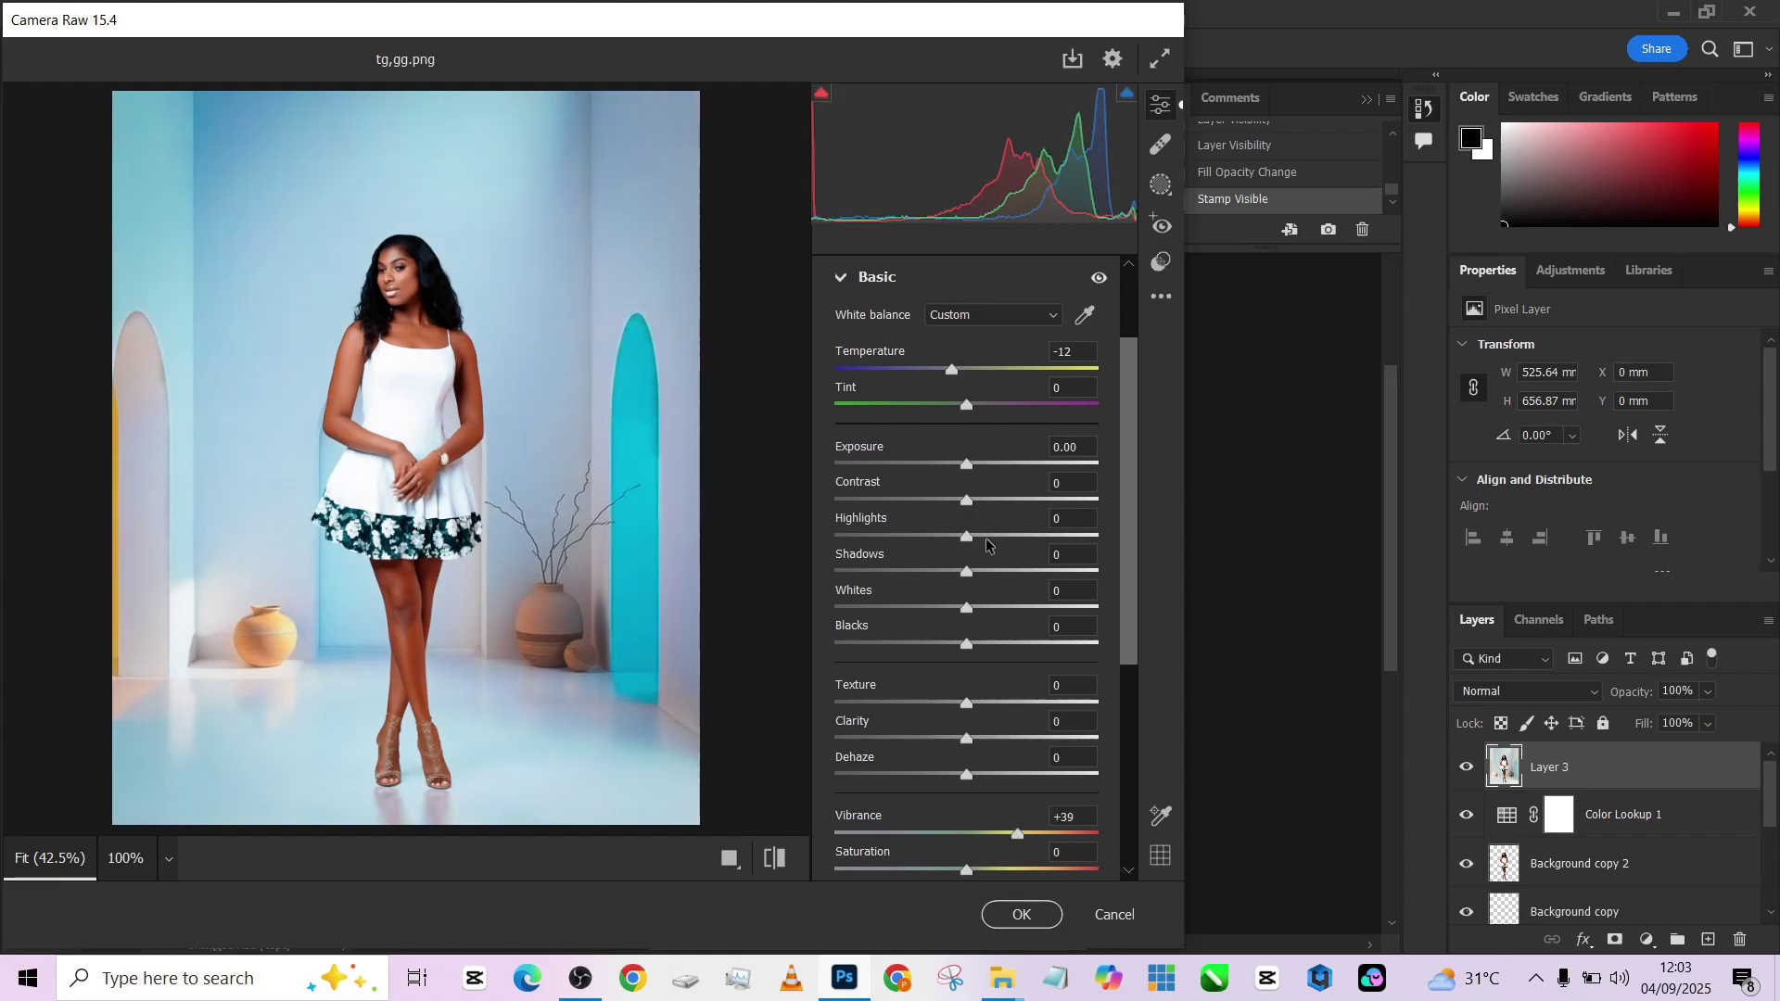
left_click(1036, 540)
left_click(925, 536)
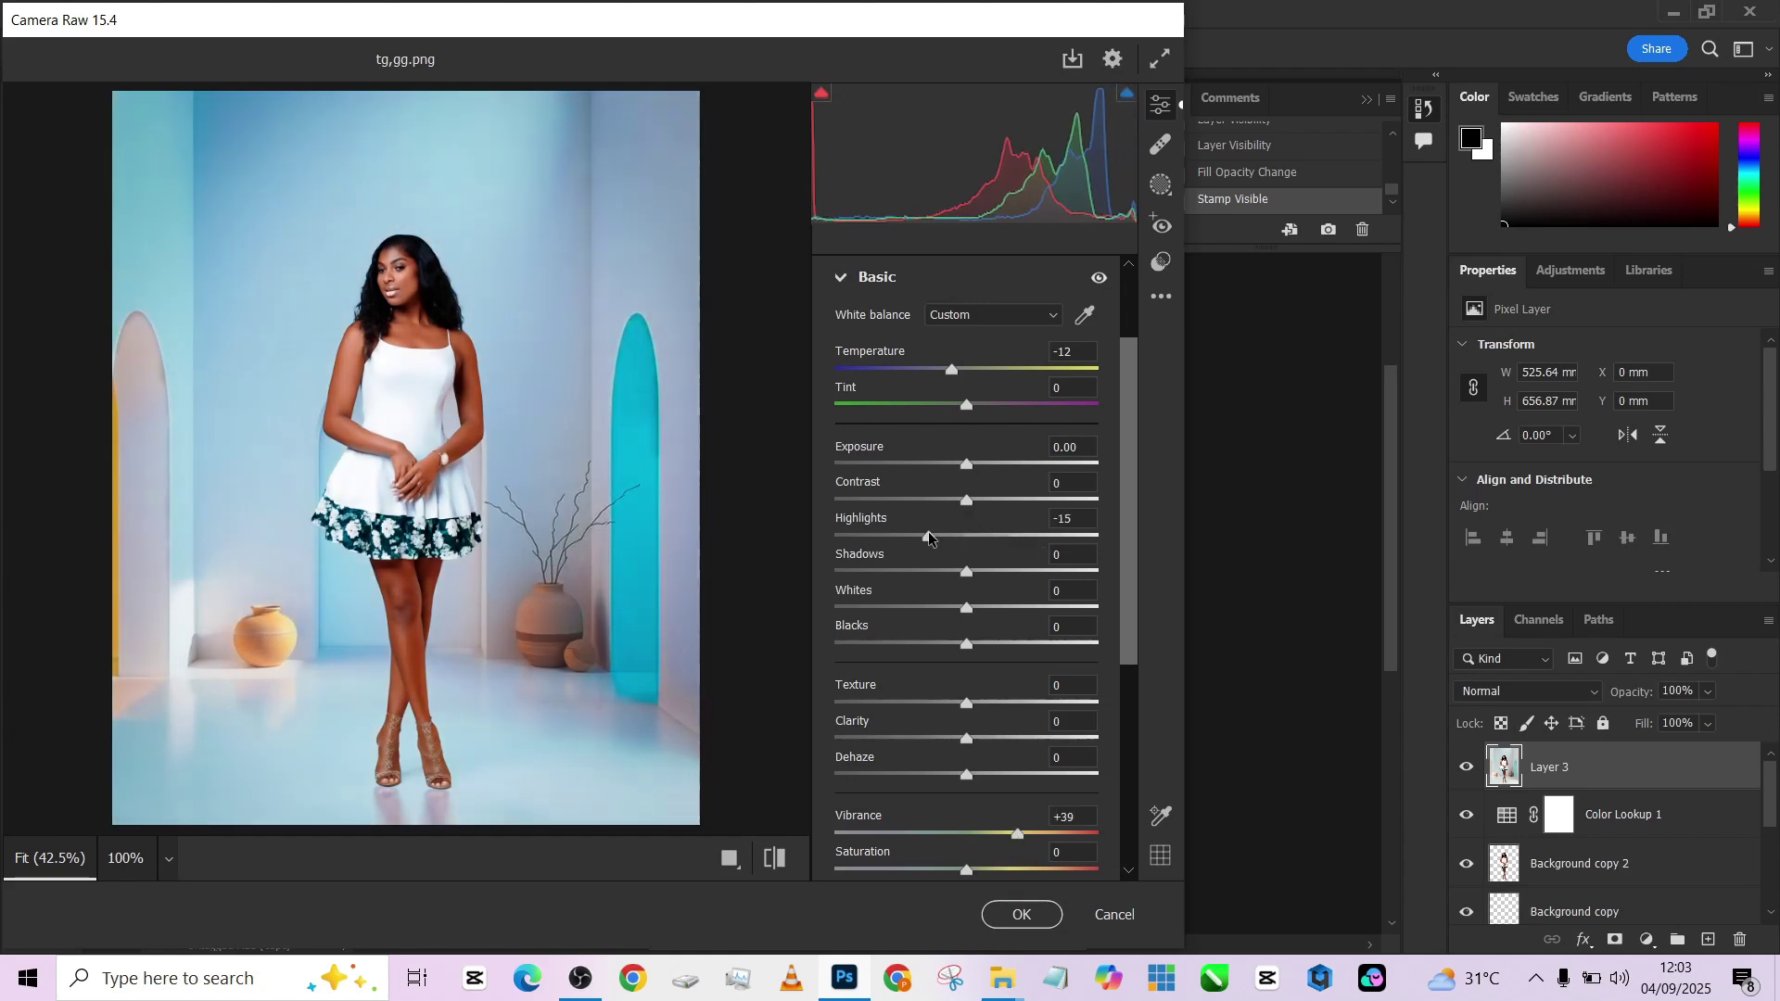
left_click_drag(925, 536, 835, 536)
Settle on temperature -5 and highlights -12, then apply the Camera Raw filter.
key("ctrl+alt+0")
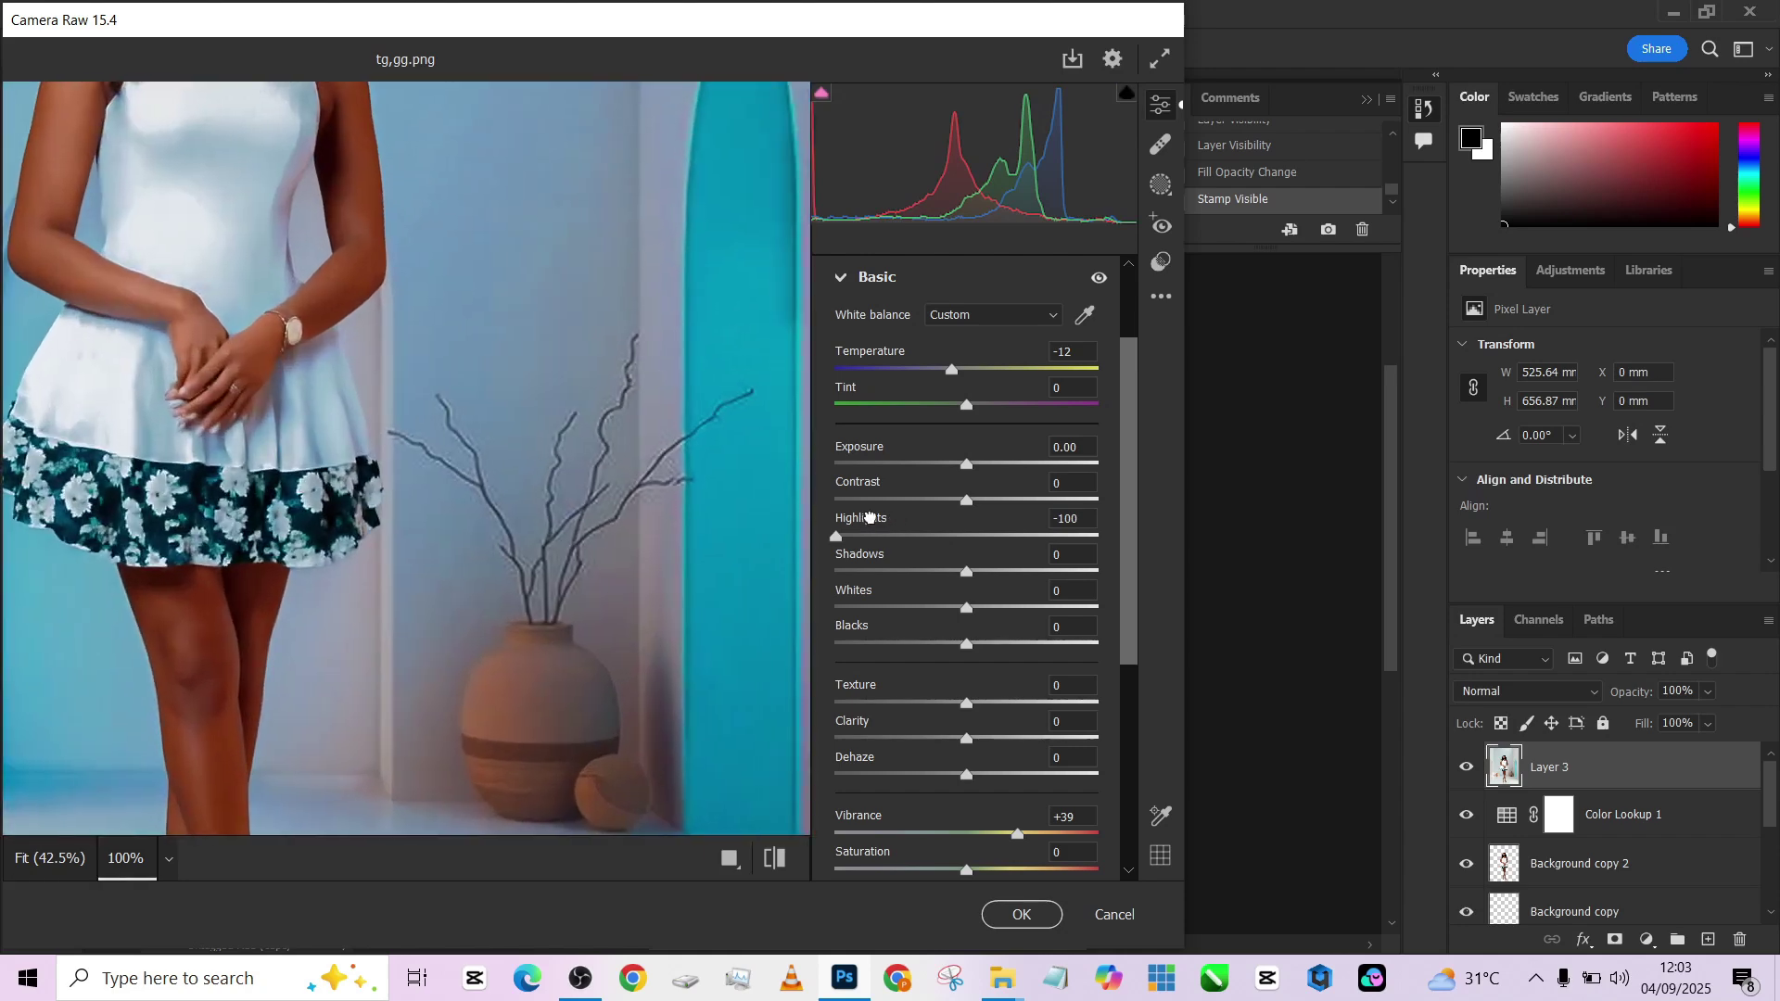
left_click(657, 644)
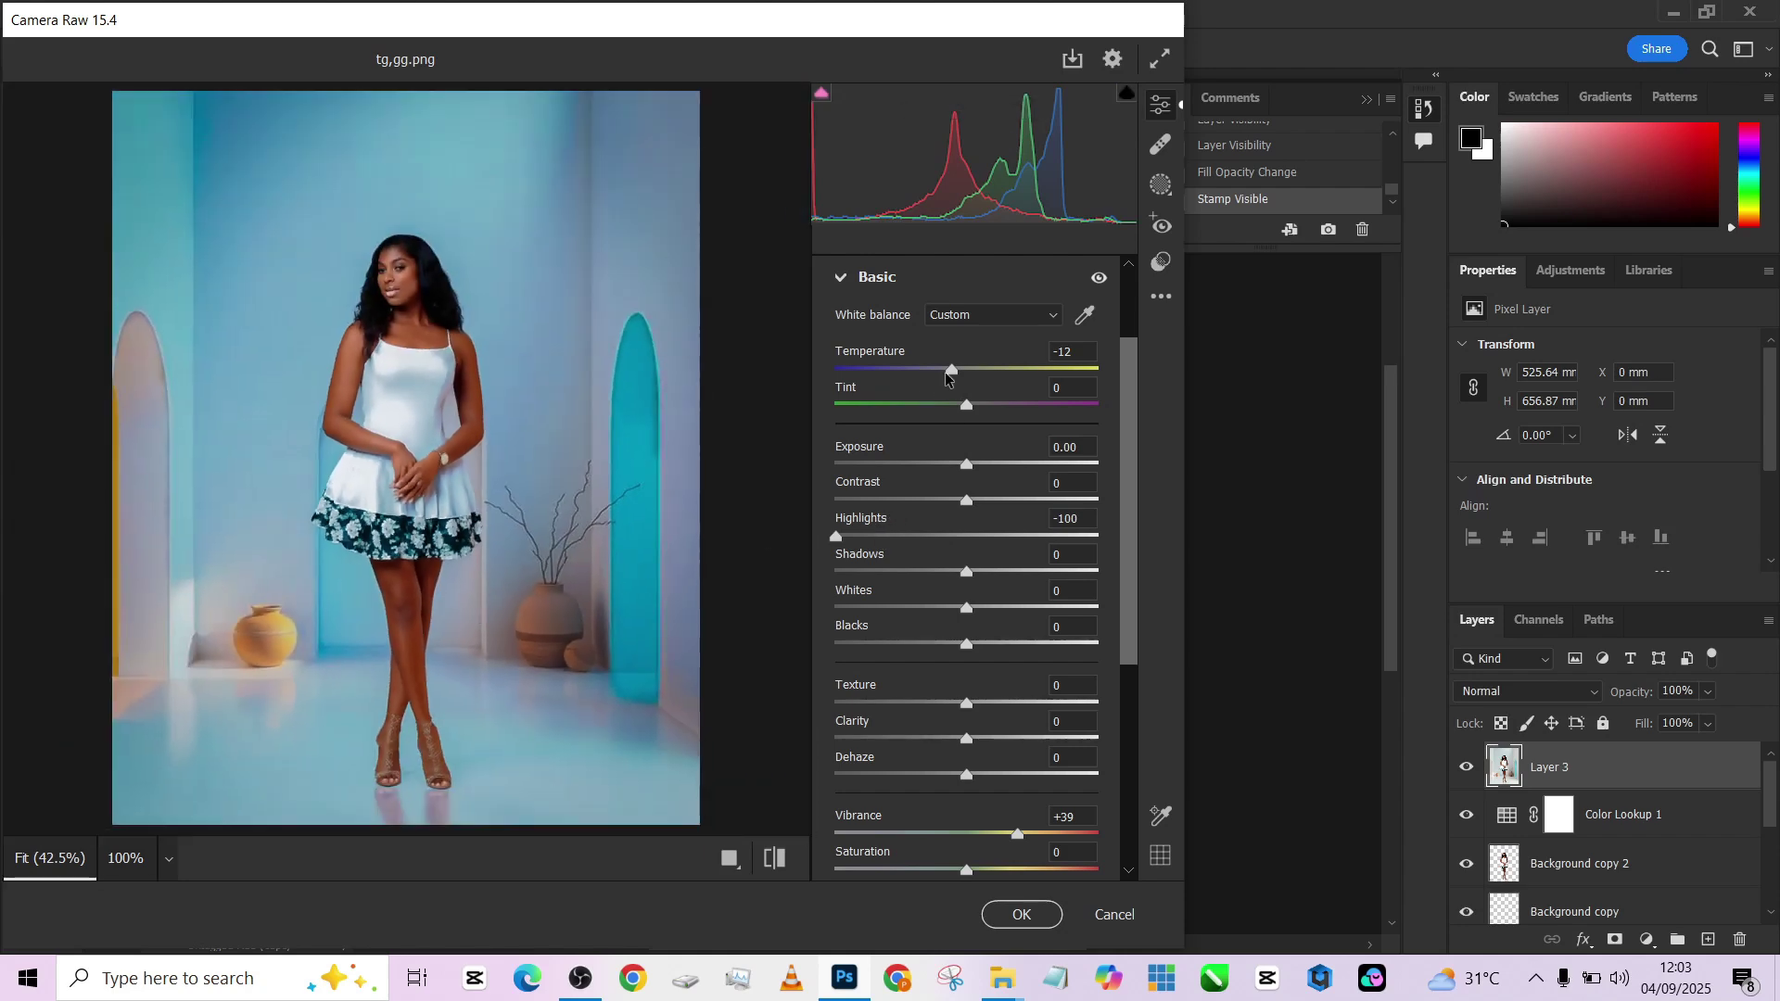
double_click(955, 370)
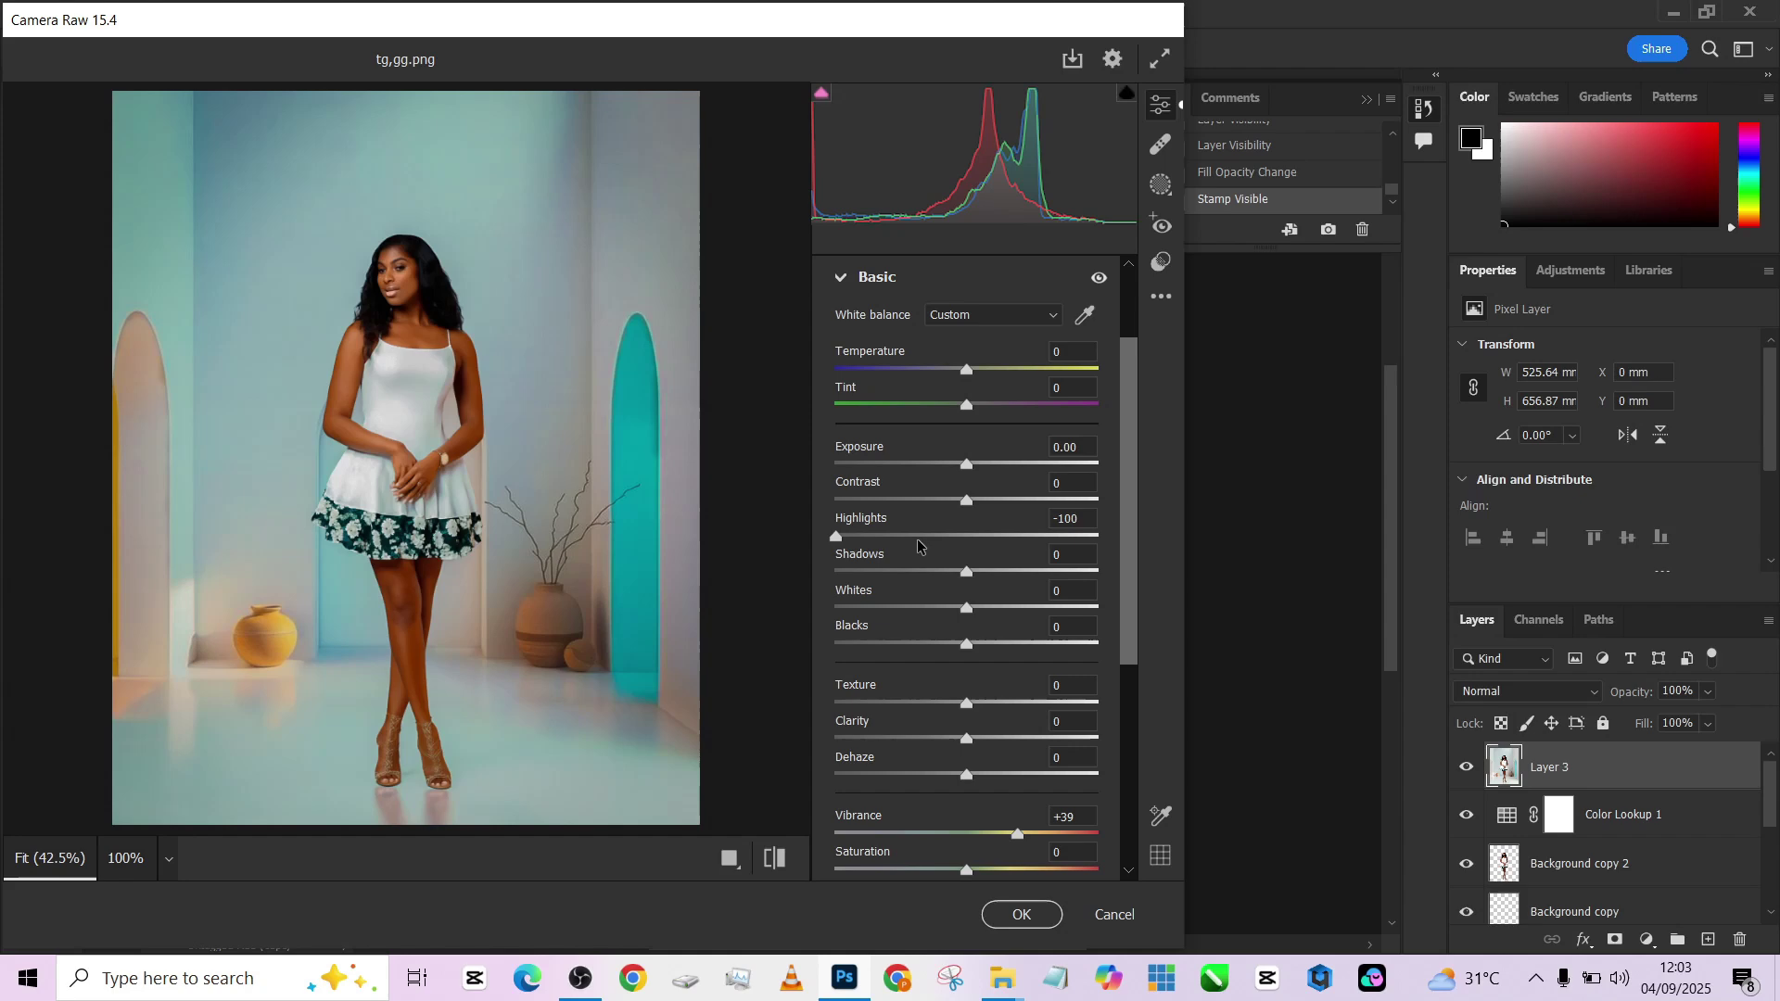
left_click(948, 536)
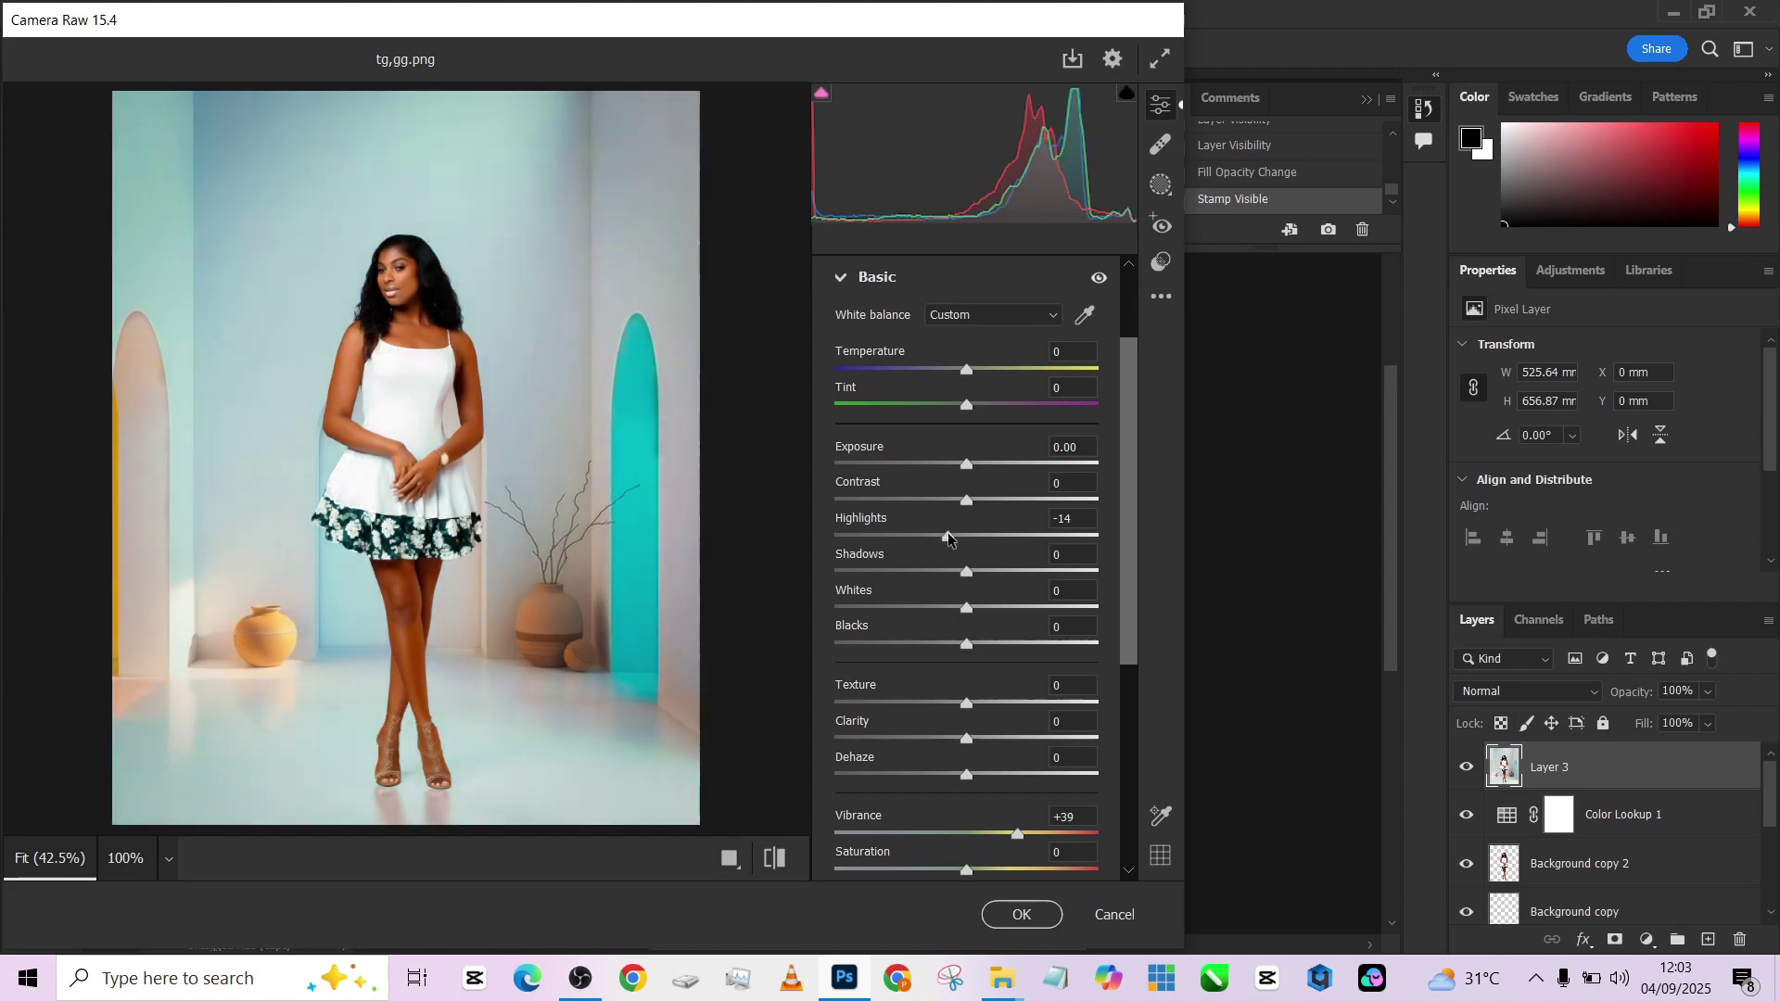
left_click_drag(948, 535, 950, 536)
left_click_drag(966, 369, 958, 369)
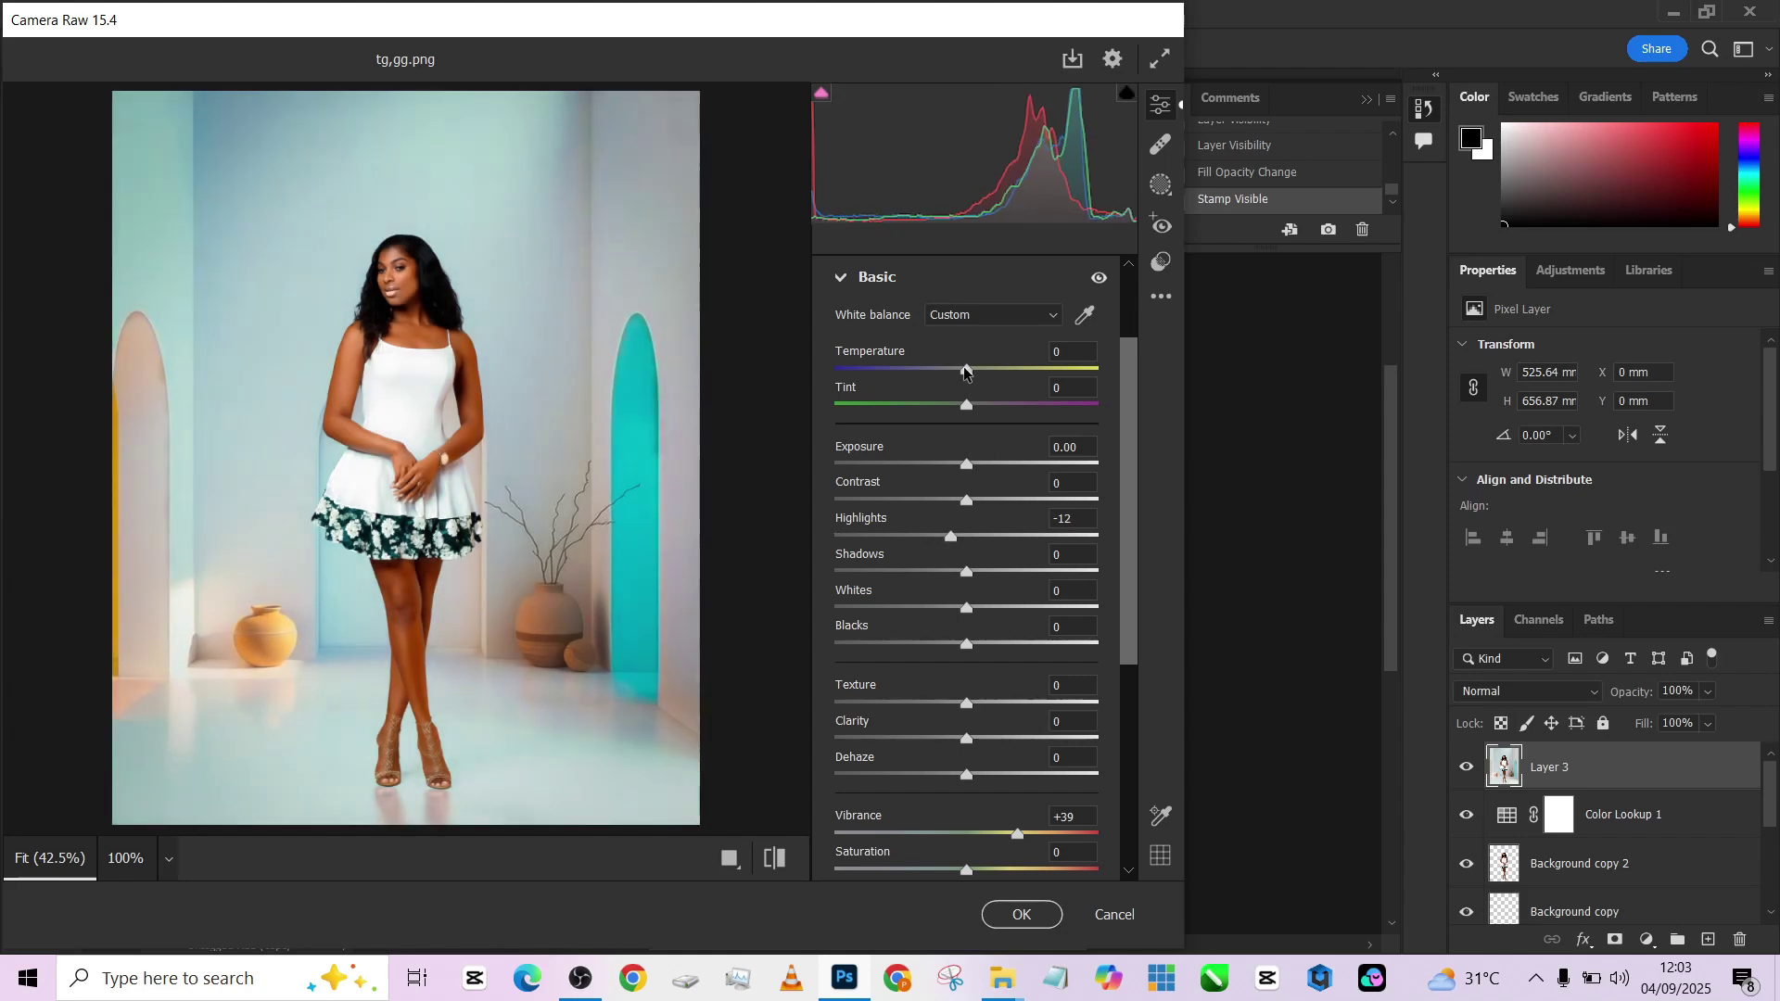
left_click(1030, 912)
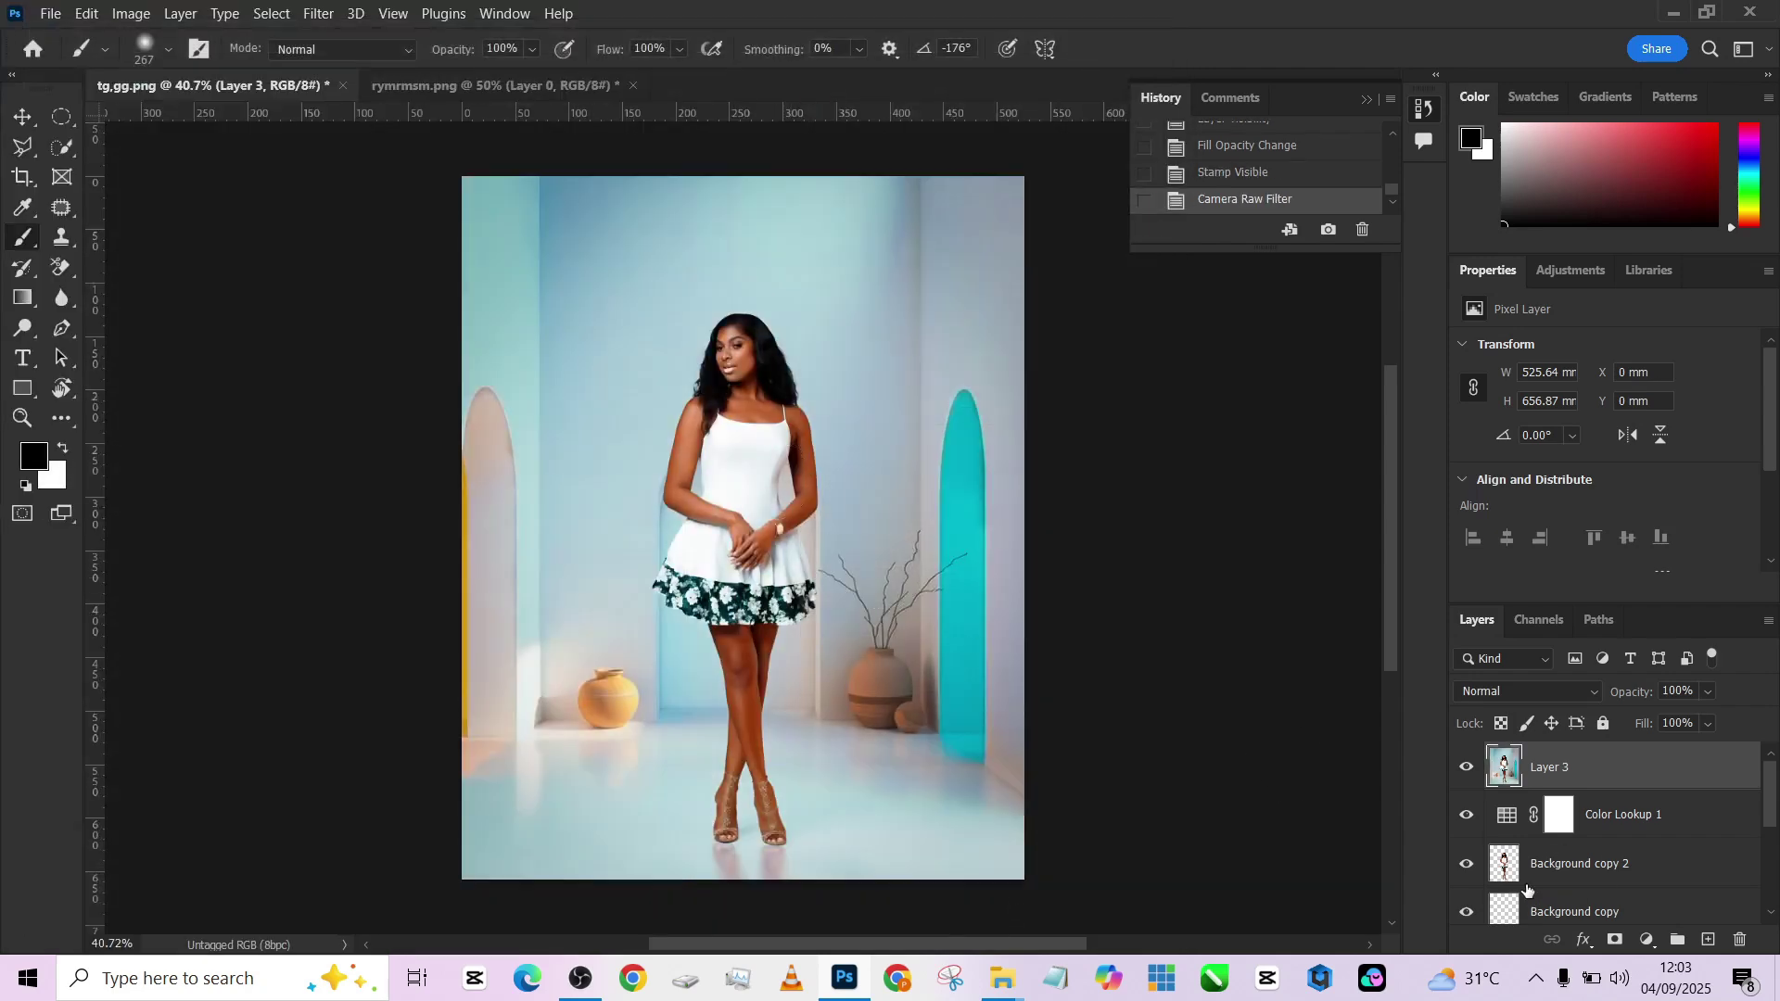
scroll(1528, 883, "down", 5)
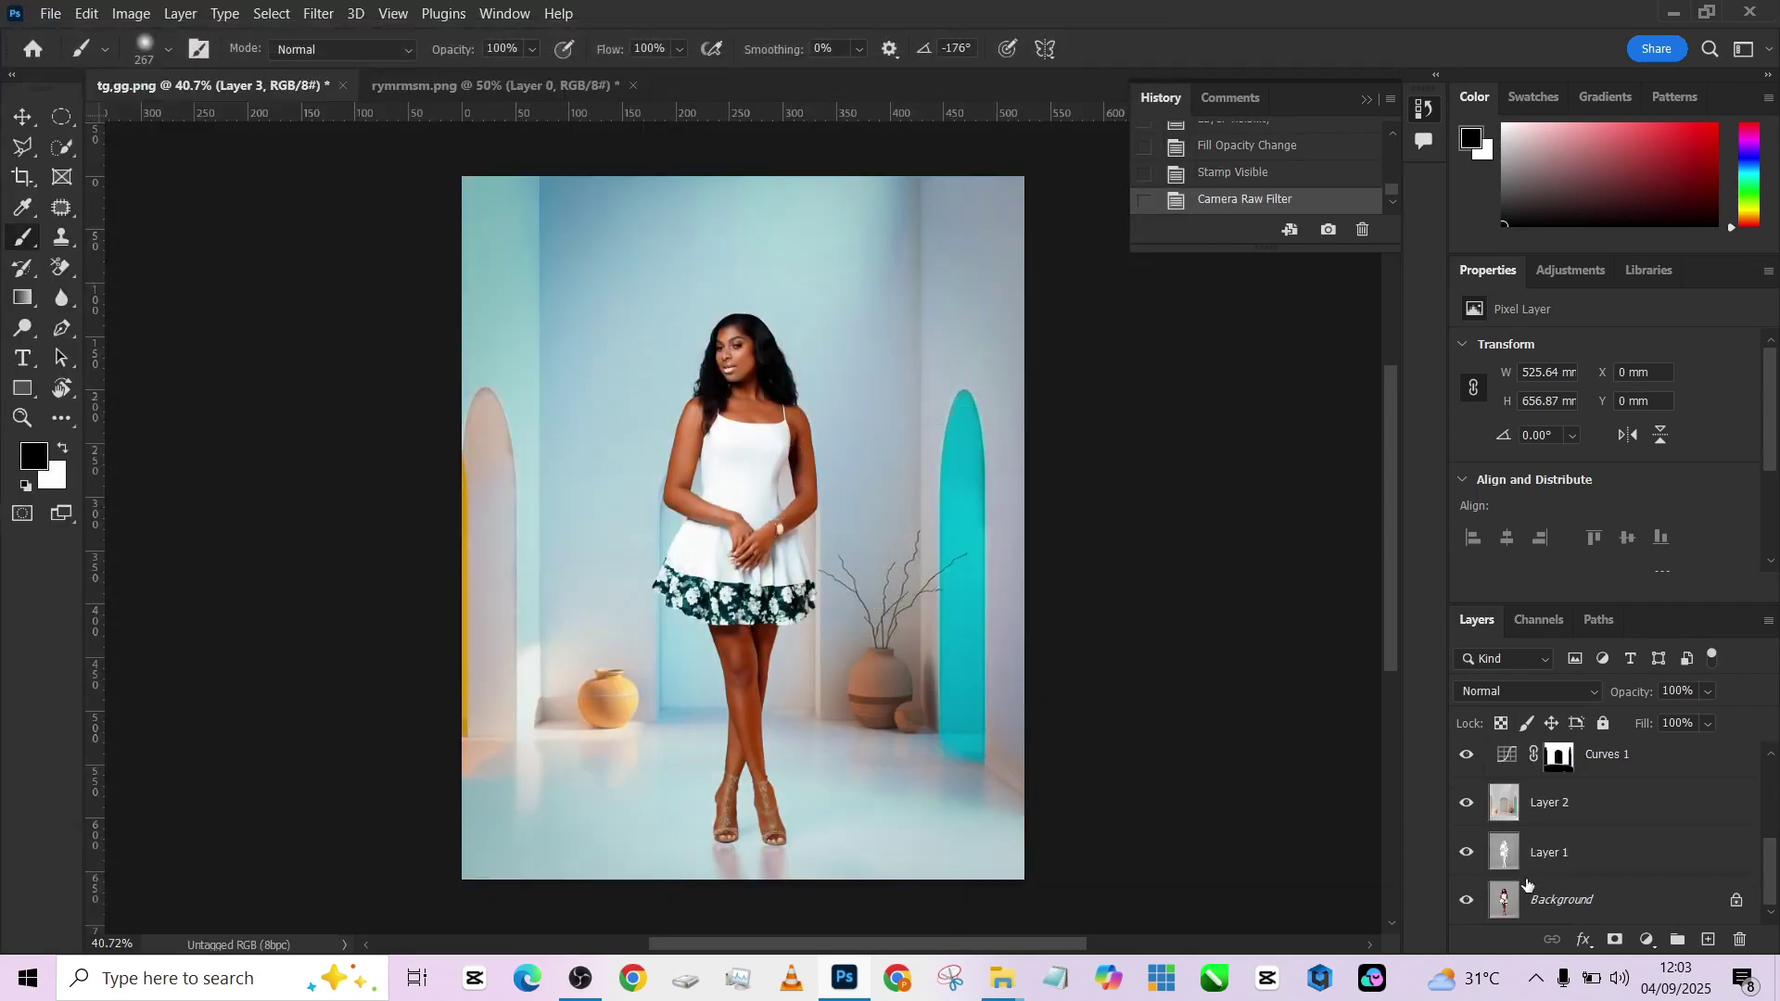
left_click(1467, 900, "alt")
left_click(1469, 901, "alt")
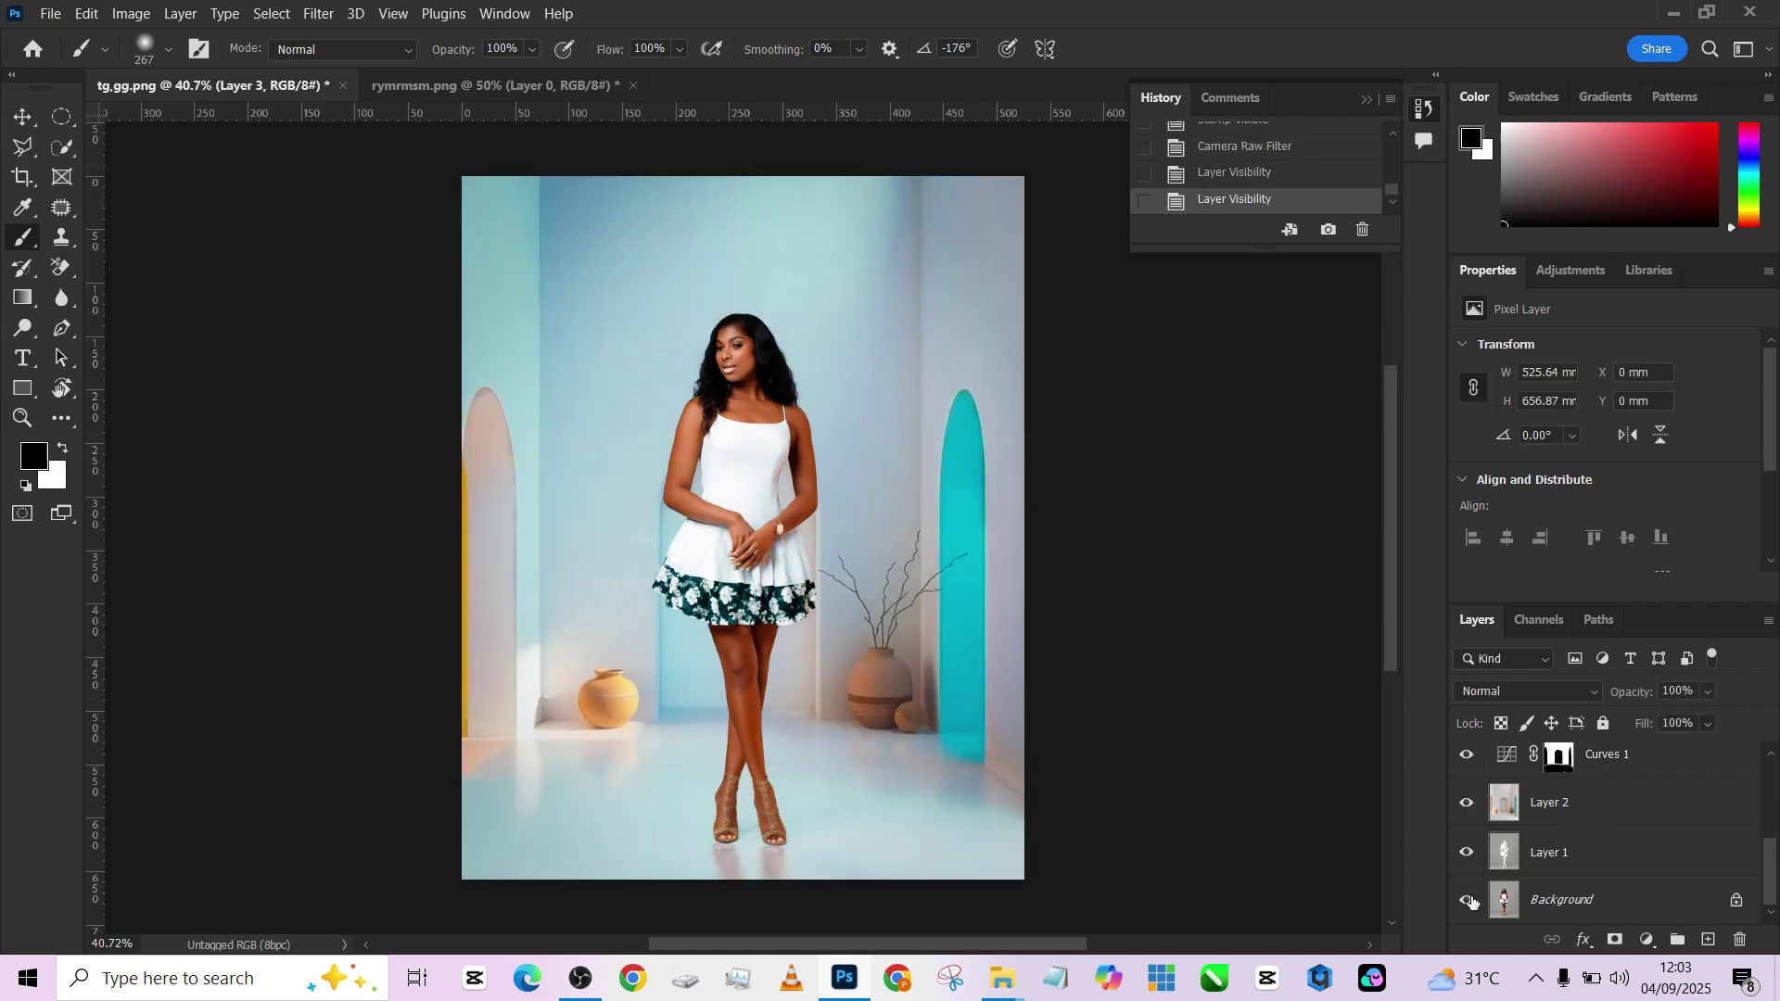
left_click(1468, 901, "alt")
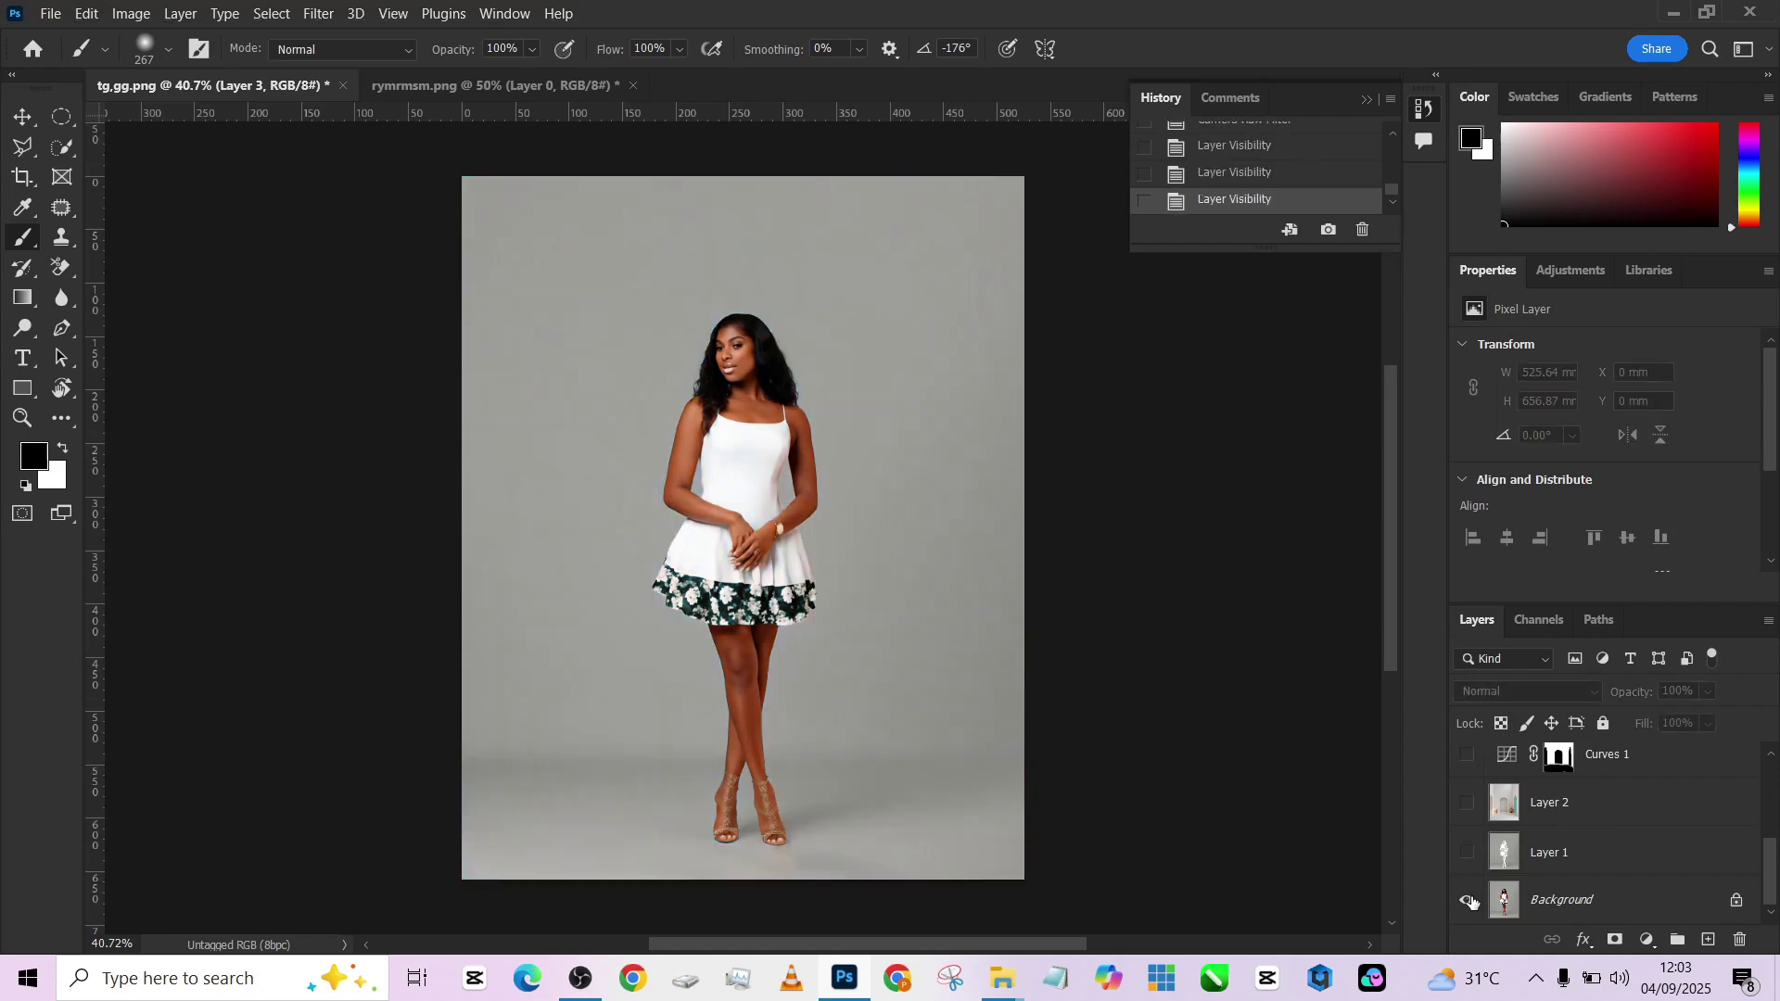
left_click(1468, 901, "alt")
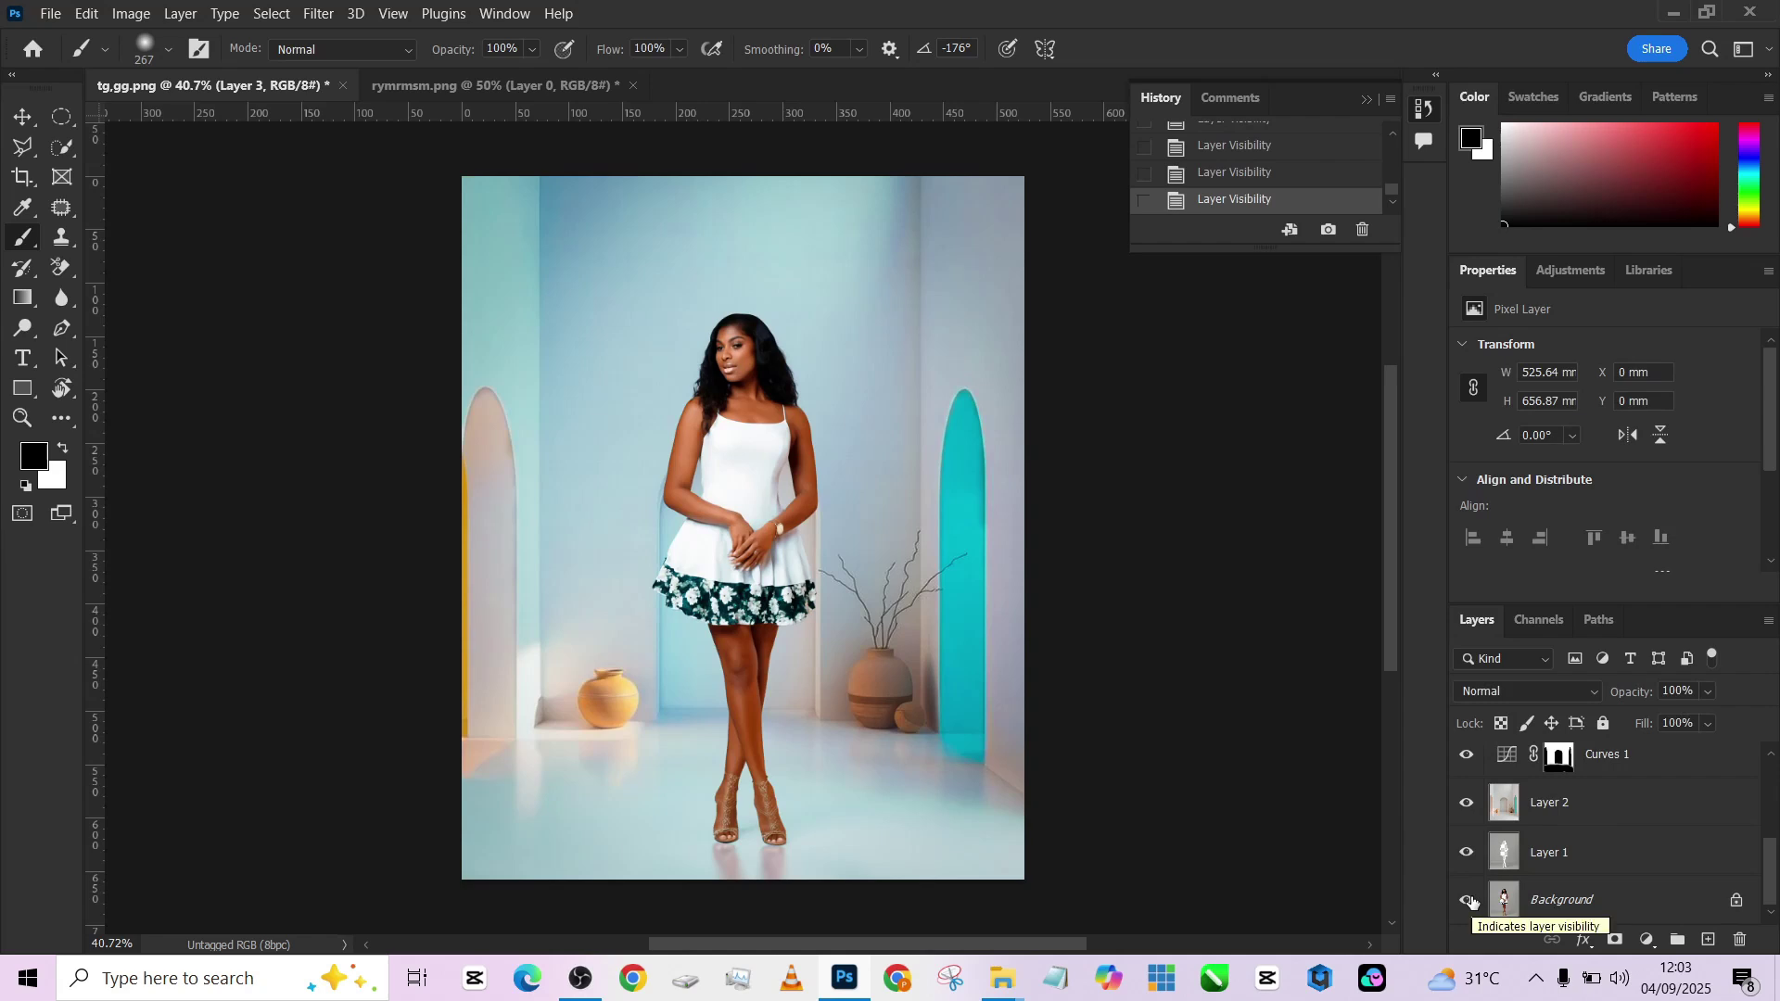